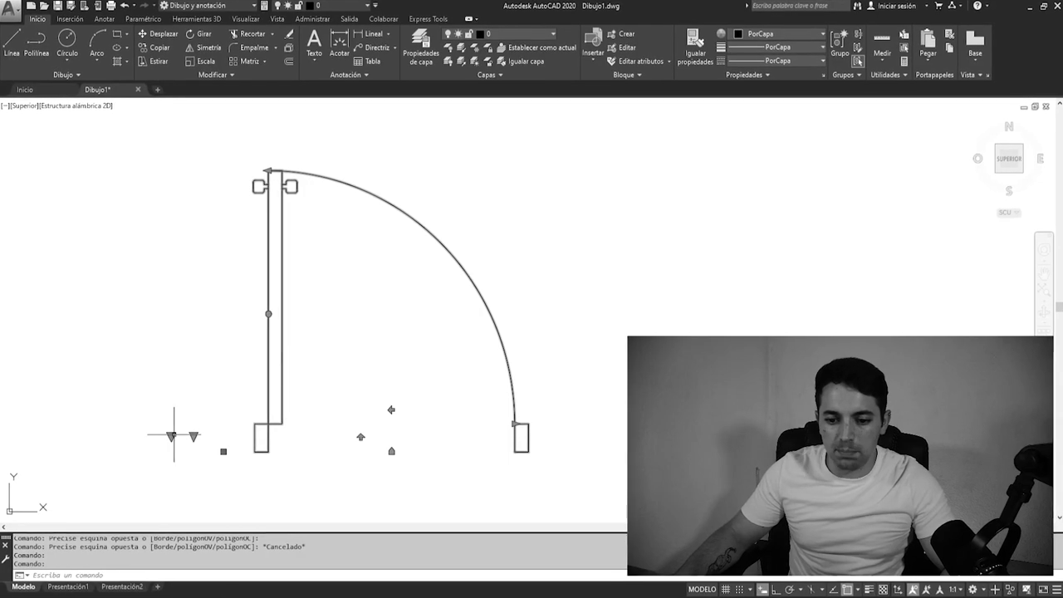
Step: Select the door block and use its rotation grip to swing the leaf to a new angle
left_click(197, 430)
left_click(207, 446)
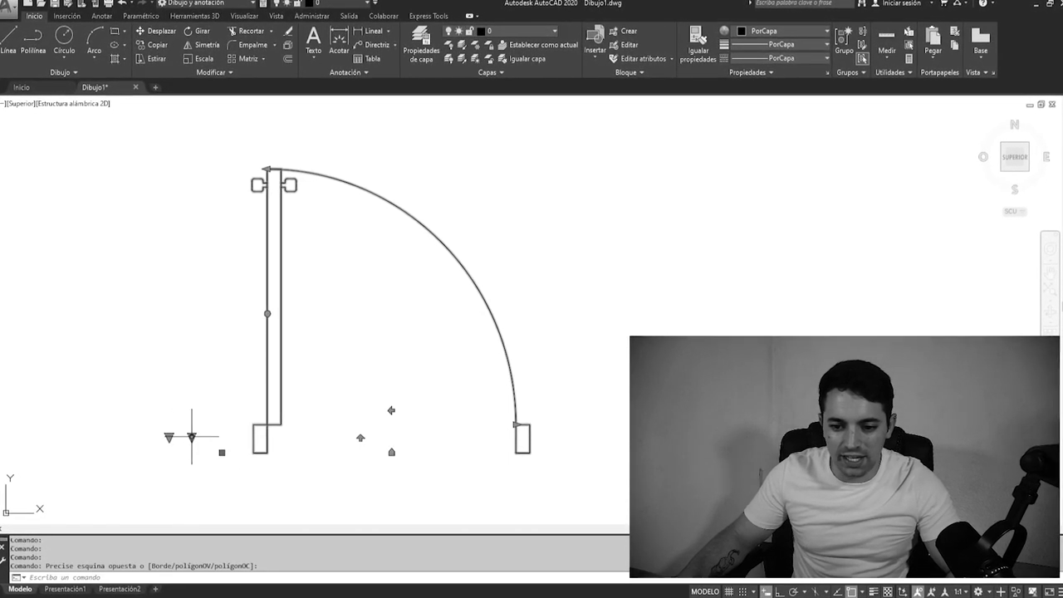
left_click(266, 315)
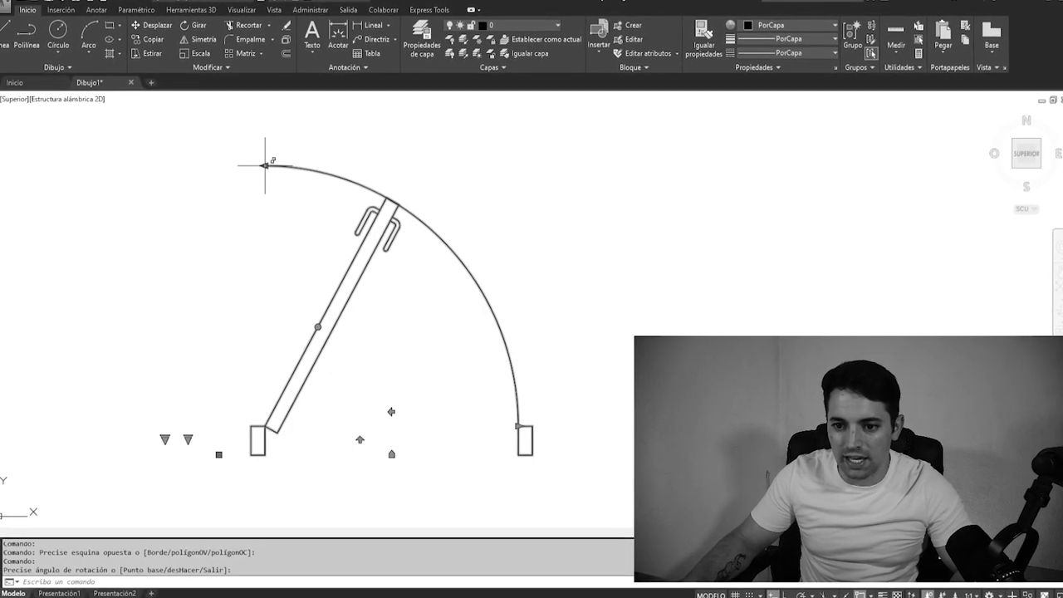
left_click(387, 202)
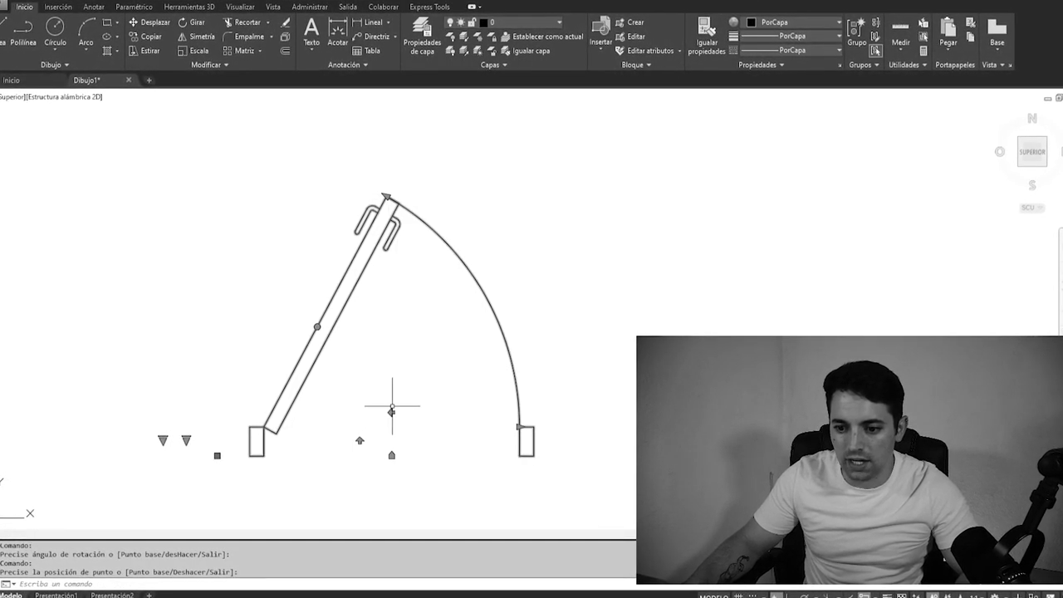
Step: Use the flip grips to mirror the door block horizontally and vertically
left_click(391, 410)
middle_click_drag(391, 410, 345, 316)
left_click(343, 319)
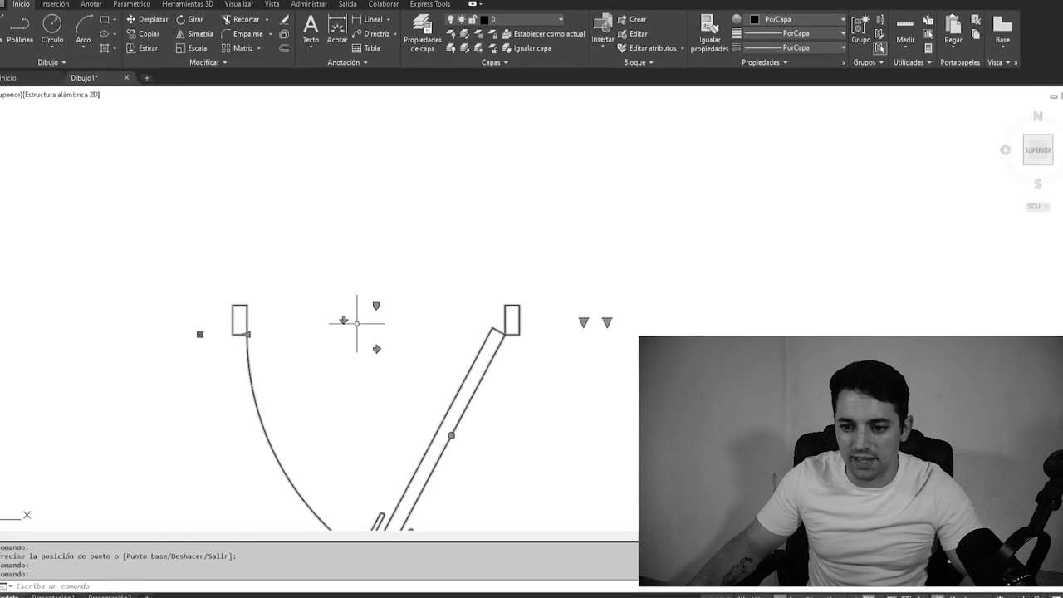
left_click(344, 319)
middle_click_drag(347, 301, 348, 374)
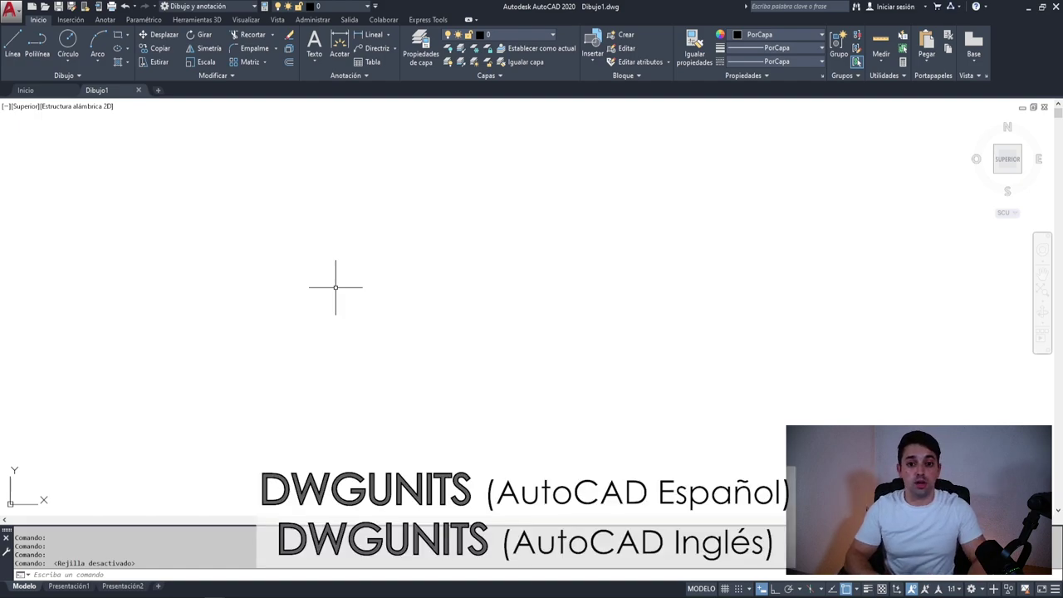
Step: Run -DWGUNITS for metres, decimal format and 2-decimal precision, rescaling existing objects
type("DWGUNITS")
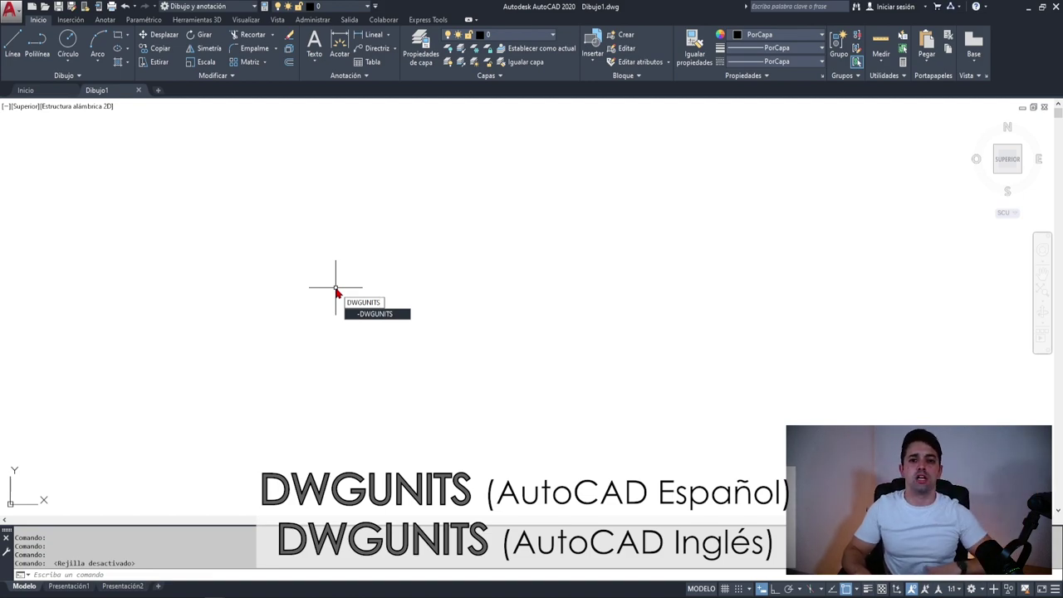
key("Return")
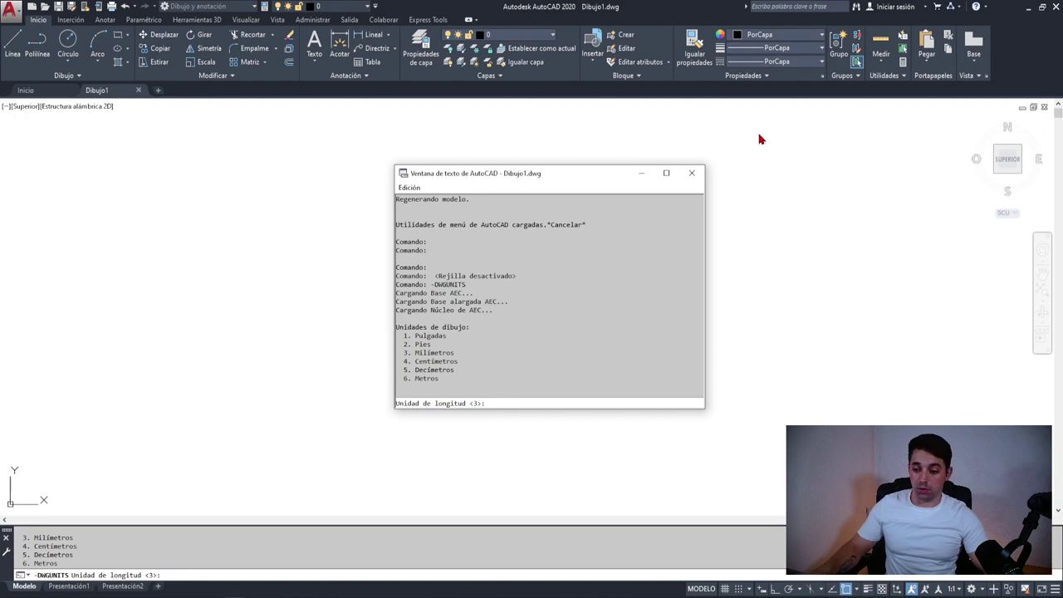
type("6")
key("Return")
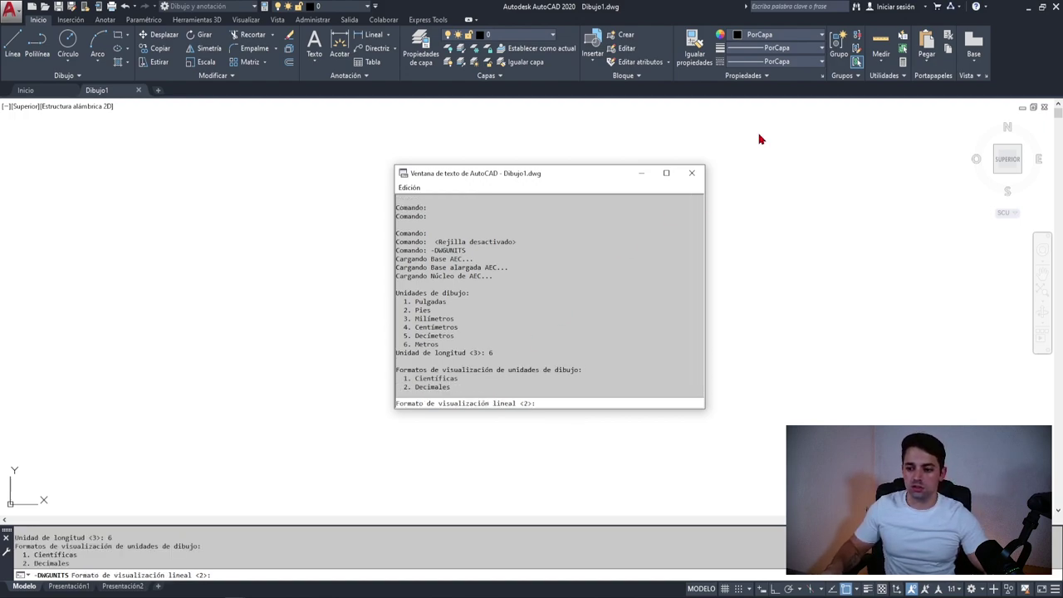
key("Return")
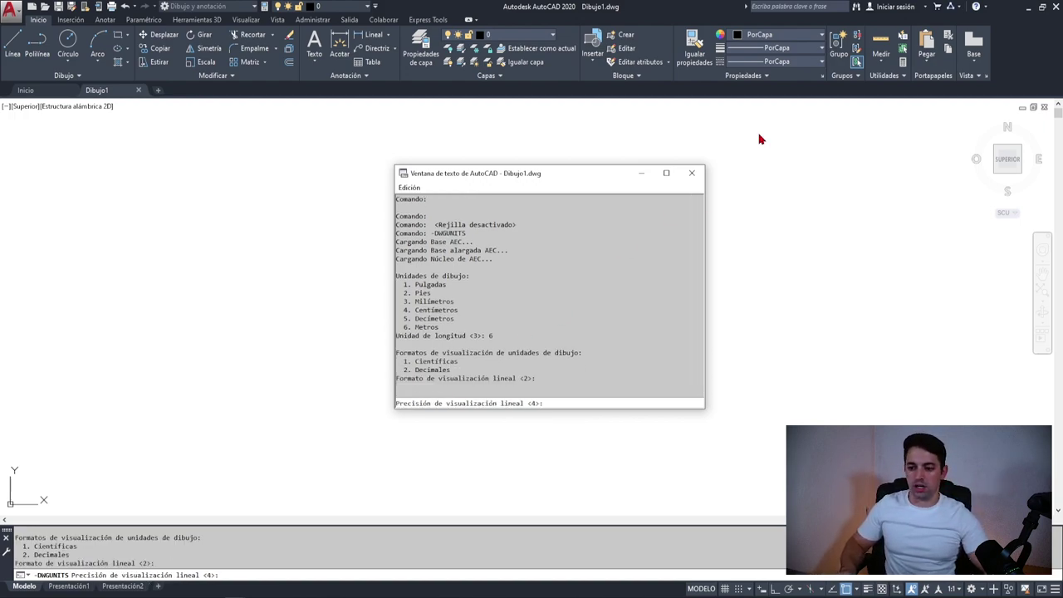
type("2")
key("Return")
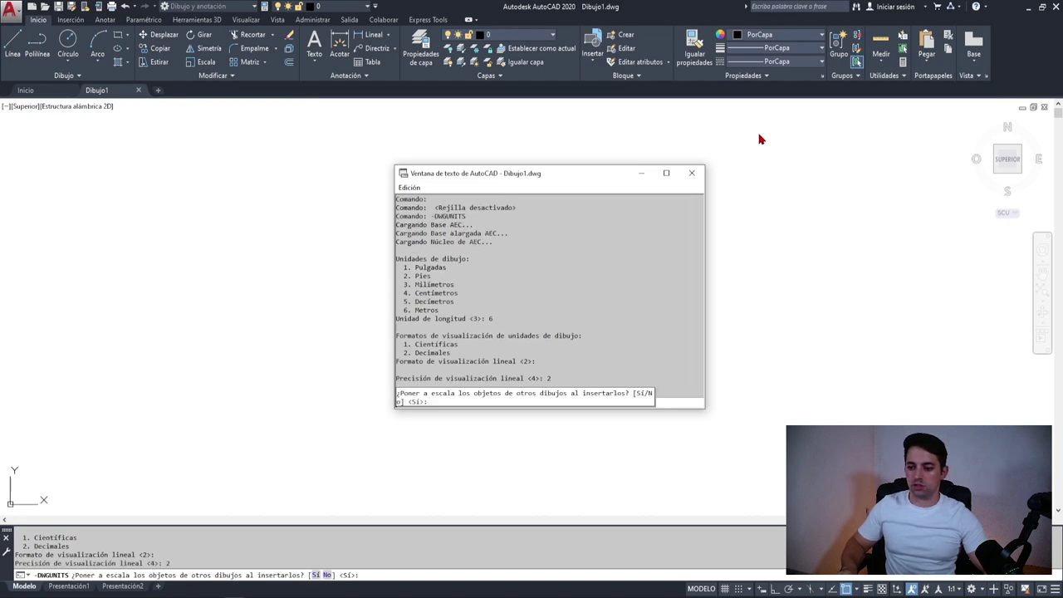
key("Return")
key("Return")
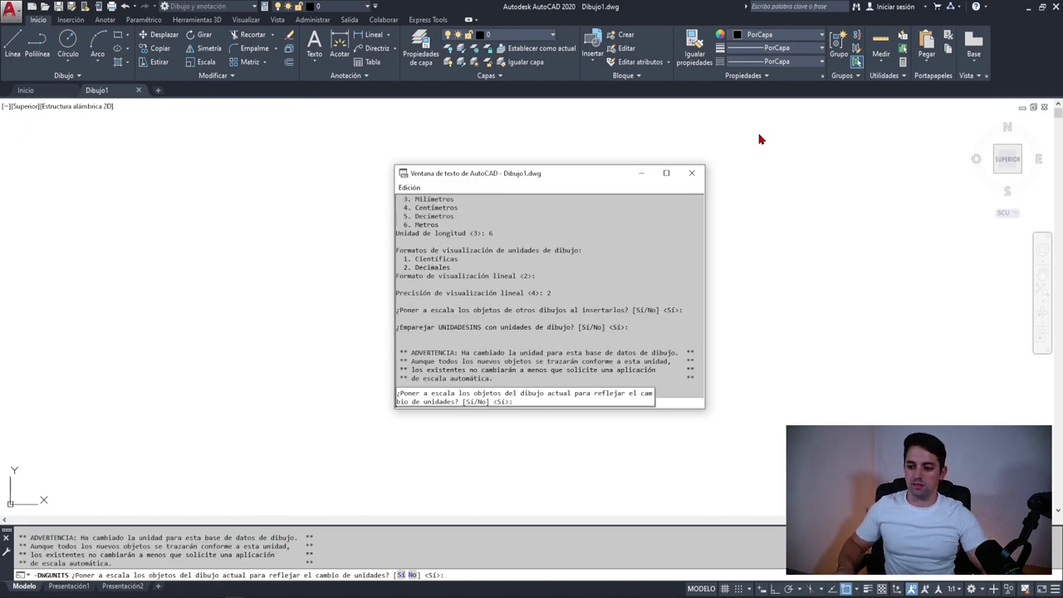
key("Return")
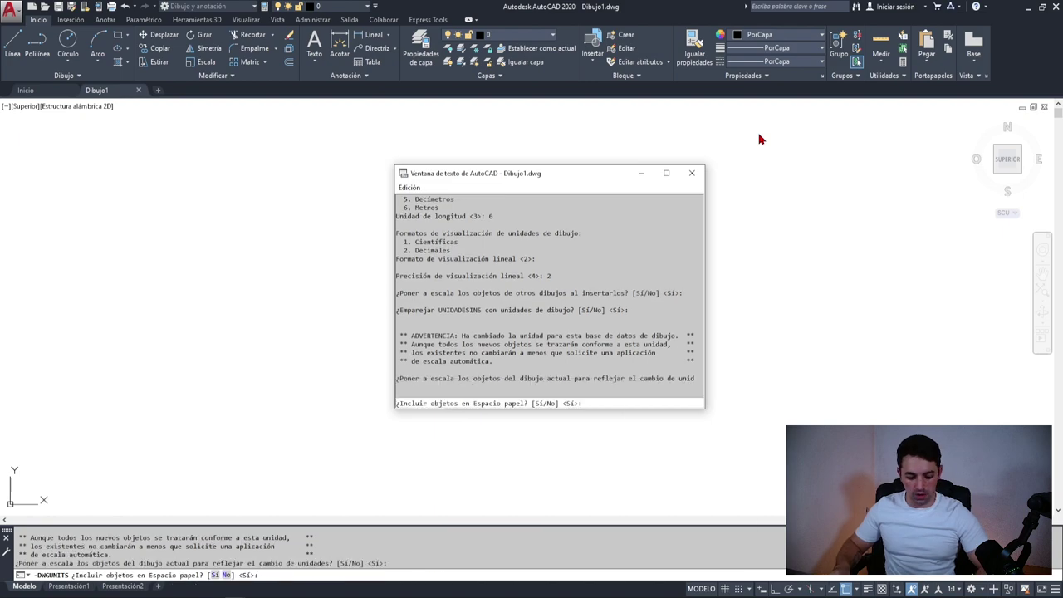
type("N")
key("Return")
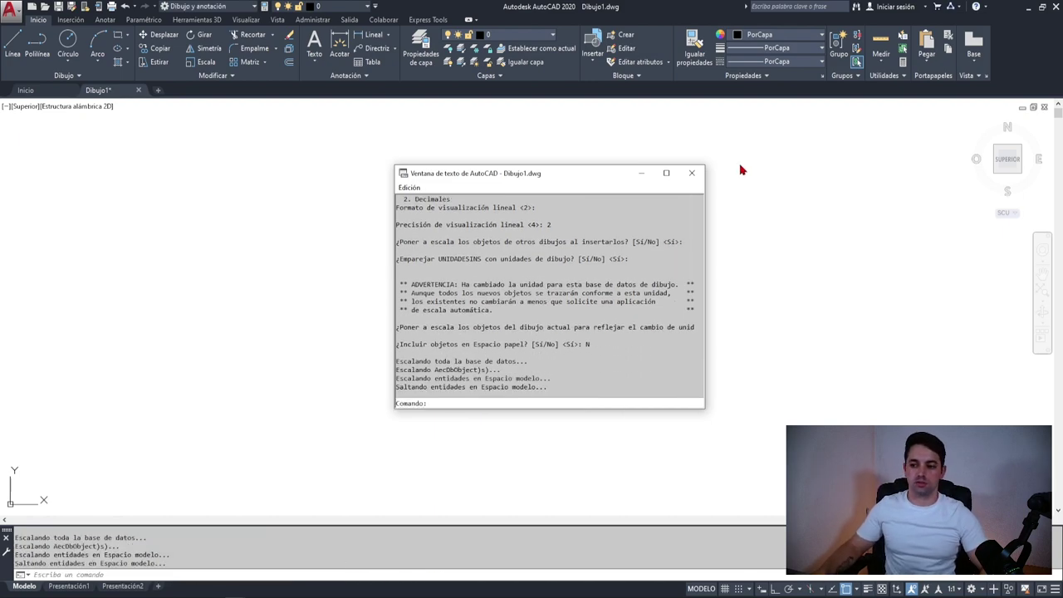
left_click(691, 174)
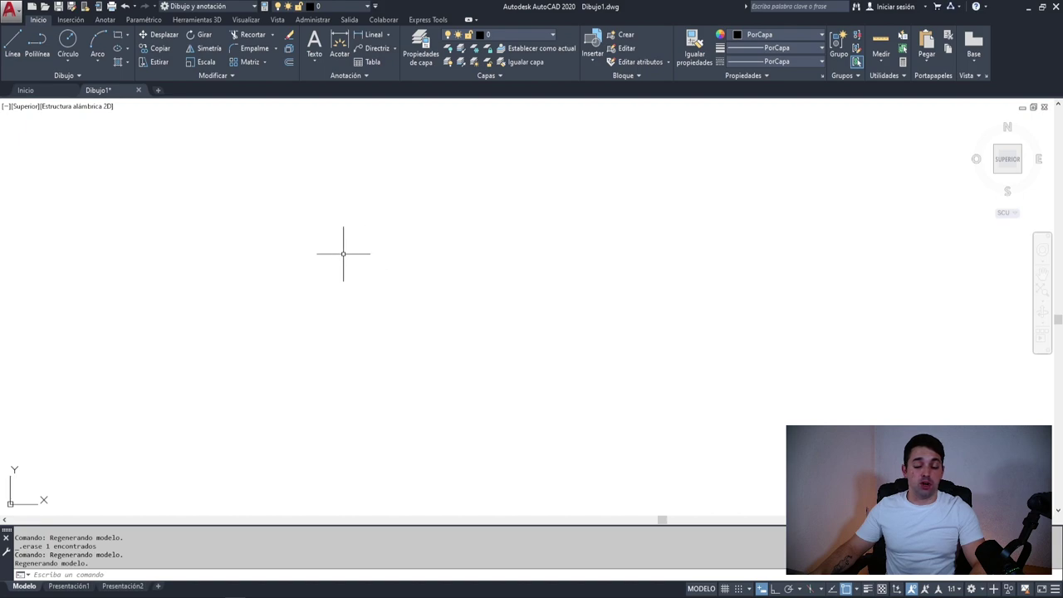
type("REC")
Step: Draw a 0.05 by 0.1 rectangle with RECTANG's dimensions option and zoom to fit
key("Return")
left_click(358, 301)
type("C")
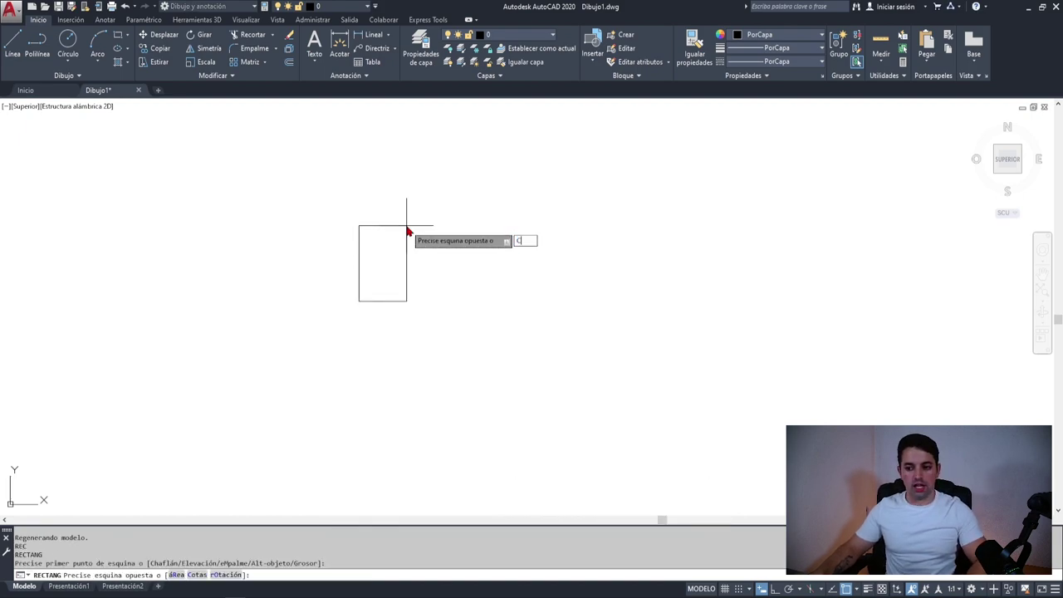
key("Return")
type("0.05")
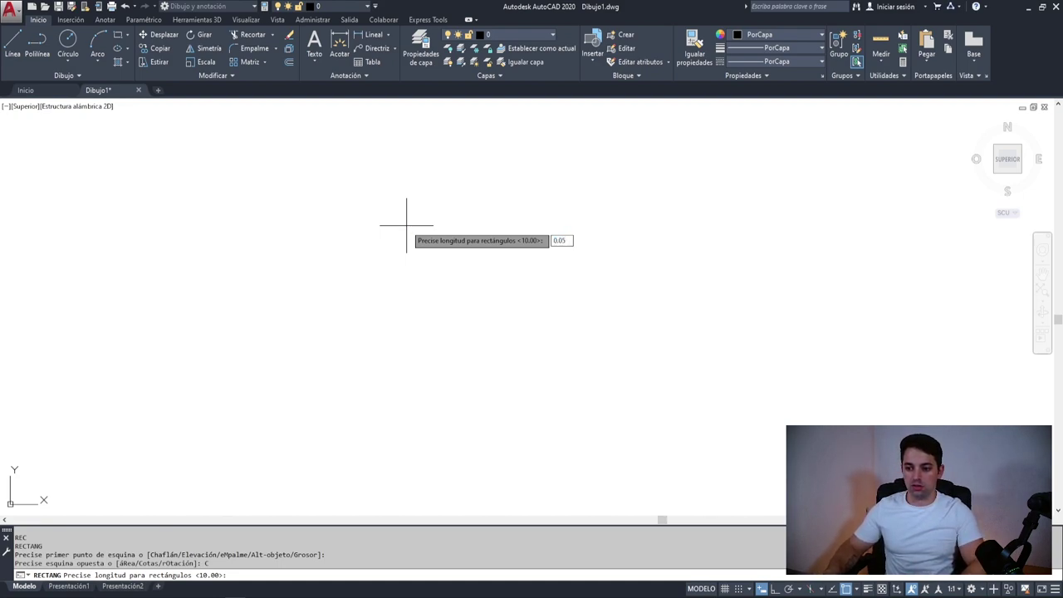
key("Return")
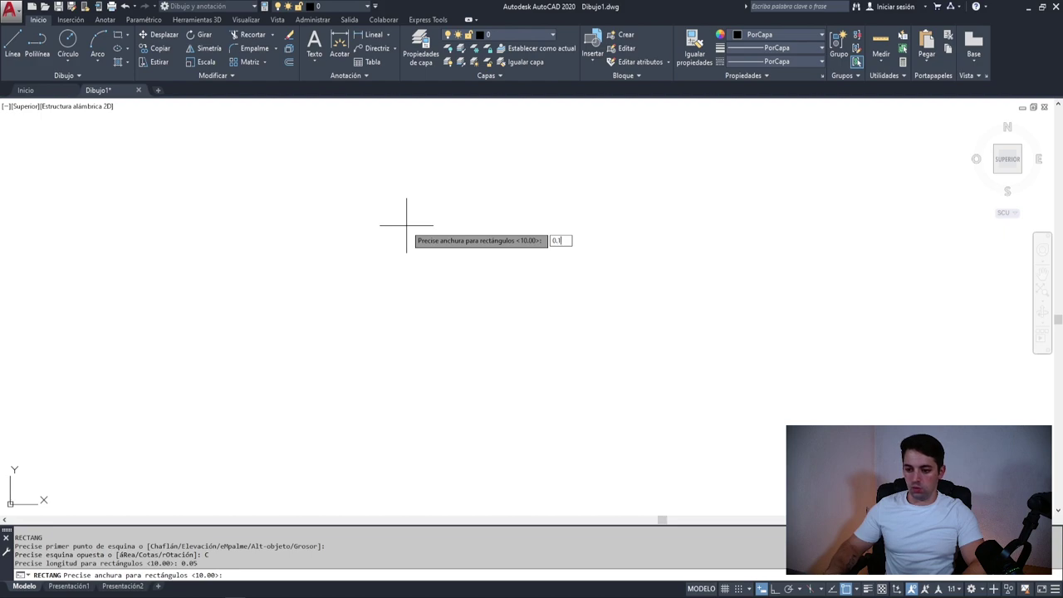
key("Return")
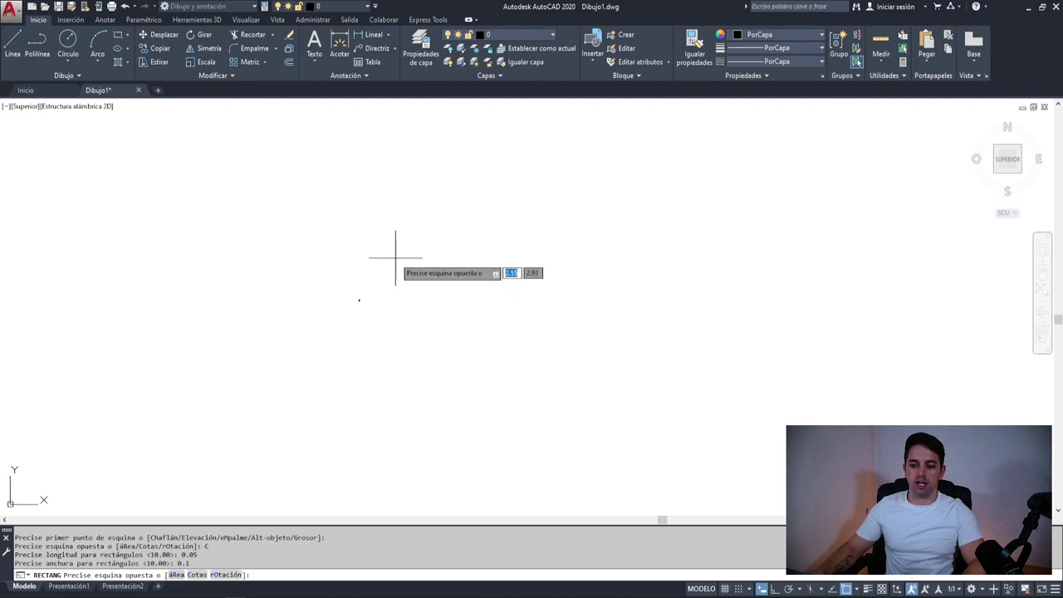
left_click(389, 264)
middle_click(373, 263)
Step: Copy the jamb rectangle 0.95 to the right with Ortho on
scroll(543, 296, "down", 5)
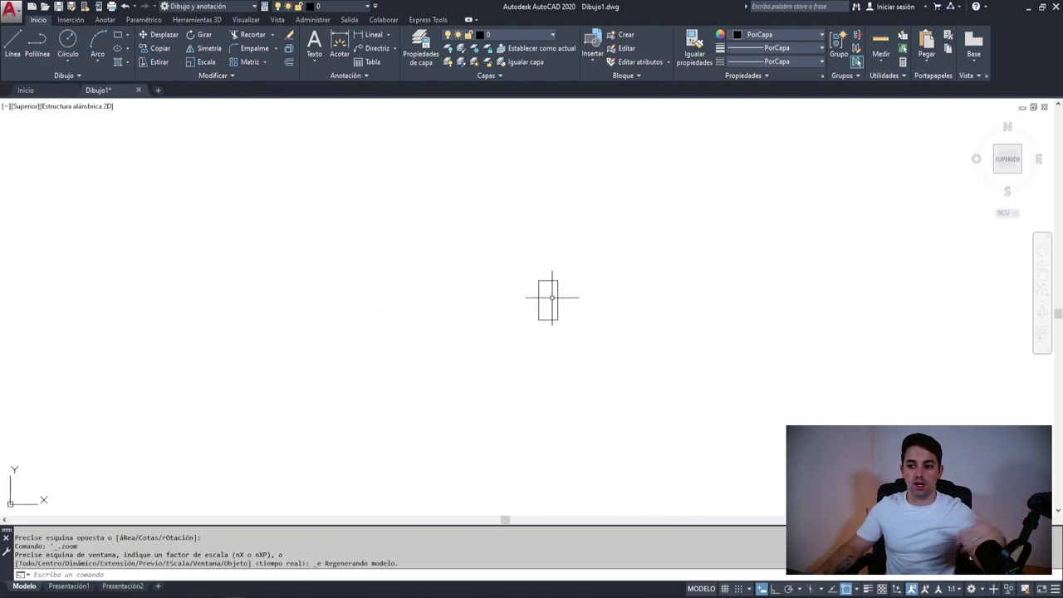
left_click_drag(602, 241, 427, 327)
middle_click_drag(362, 356, 155, 386)
middle_click_drag(423, 381, 403, 375)
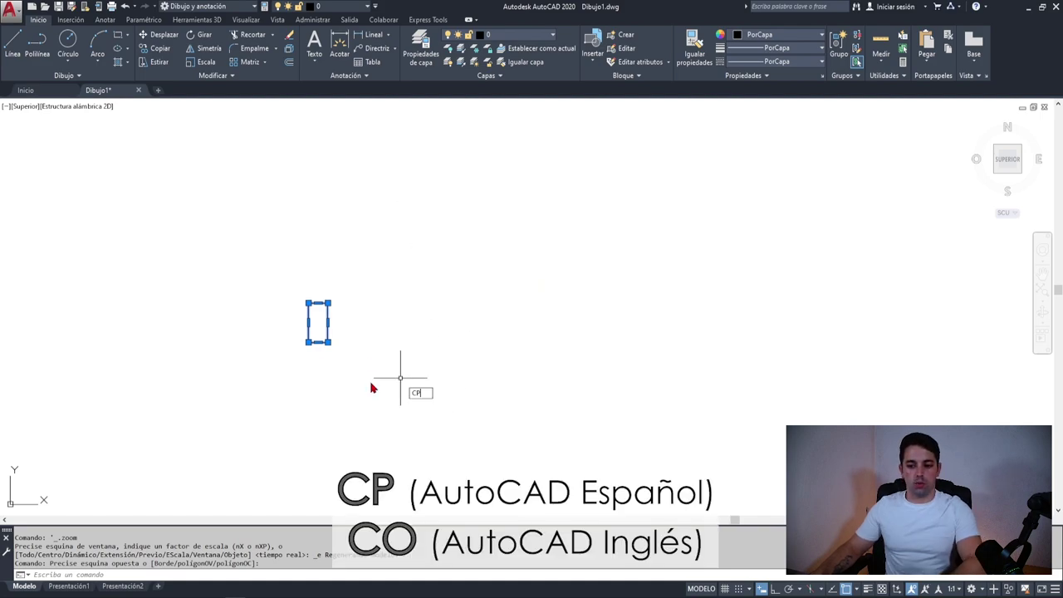
type("CP")
key("Return")
left_click(317, 322)
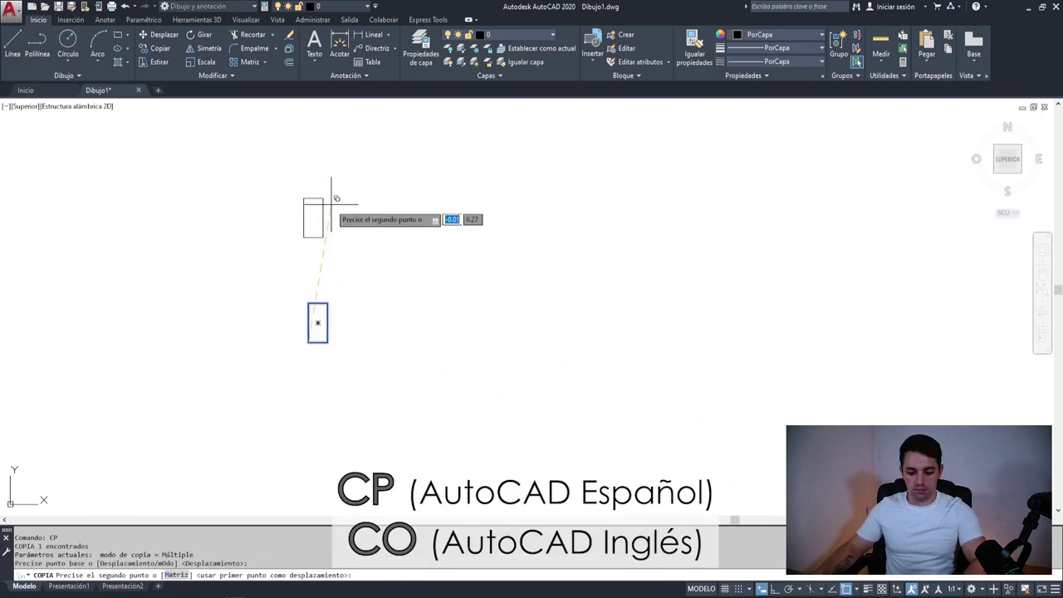
key("F8")
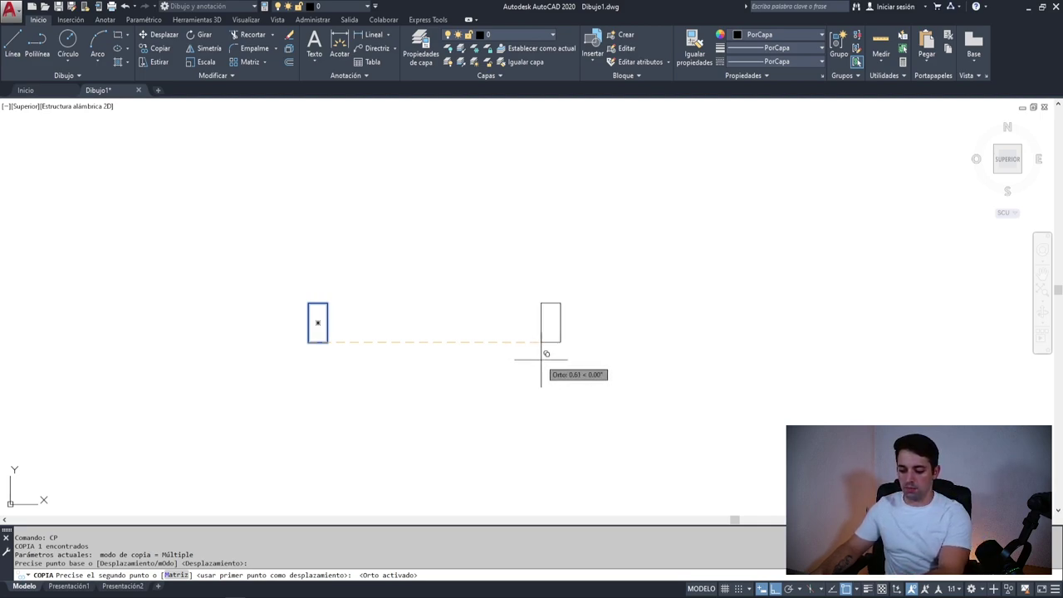
type(".95")
key("Return")
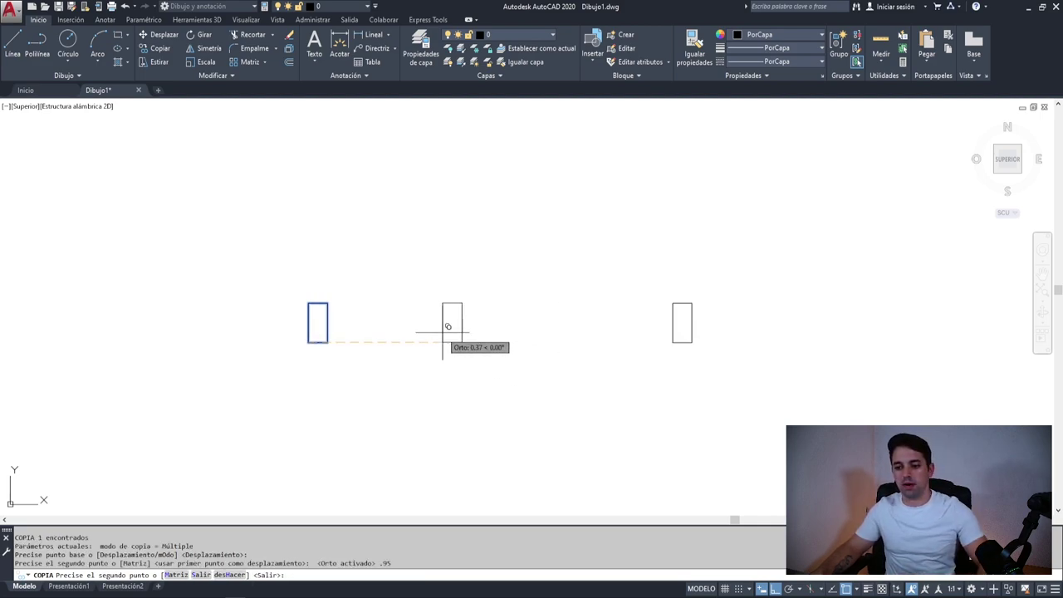
key("Escape")
type("R")
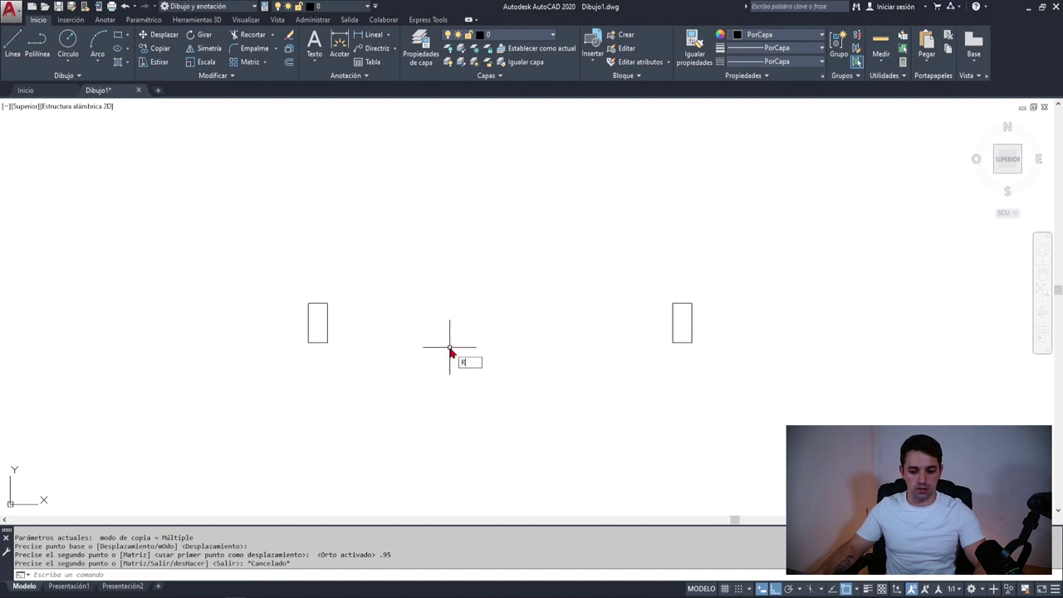
Step: Check the spacing between the two jambs with DIST
key("Escape")
key("Escape")
key("Escape")
type("DIST")
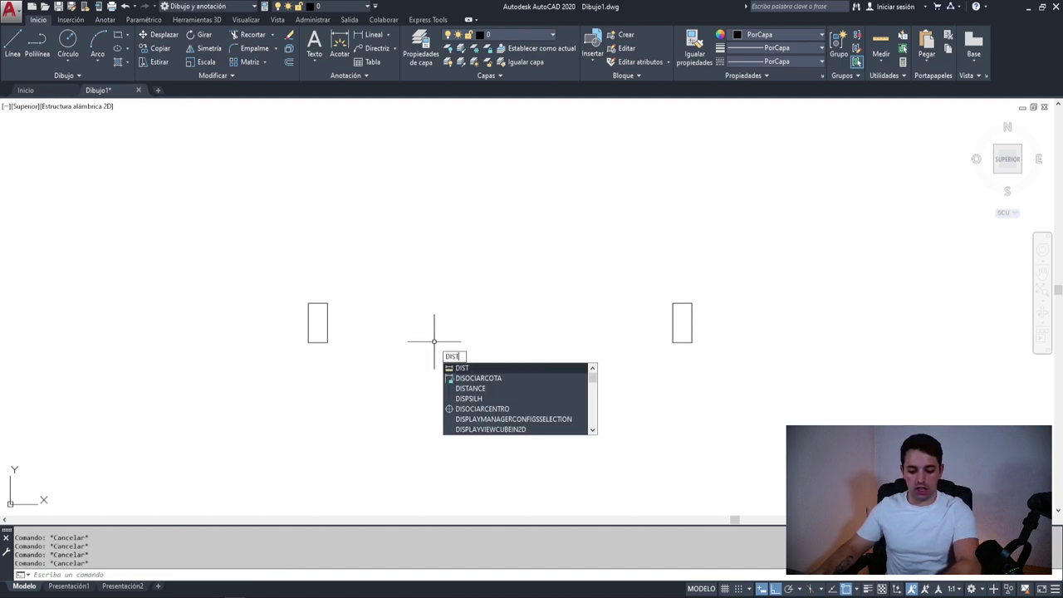
key("Return")
left_click(329, 326)
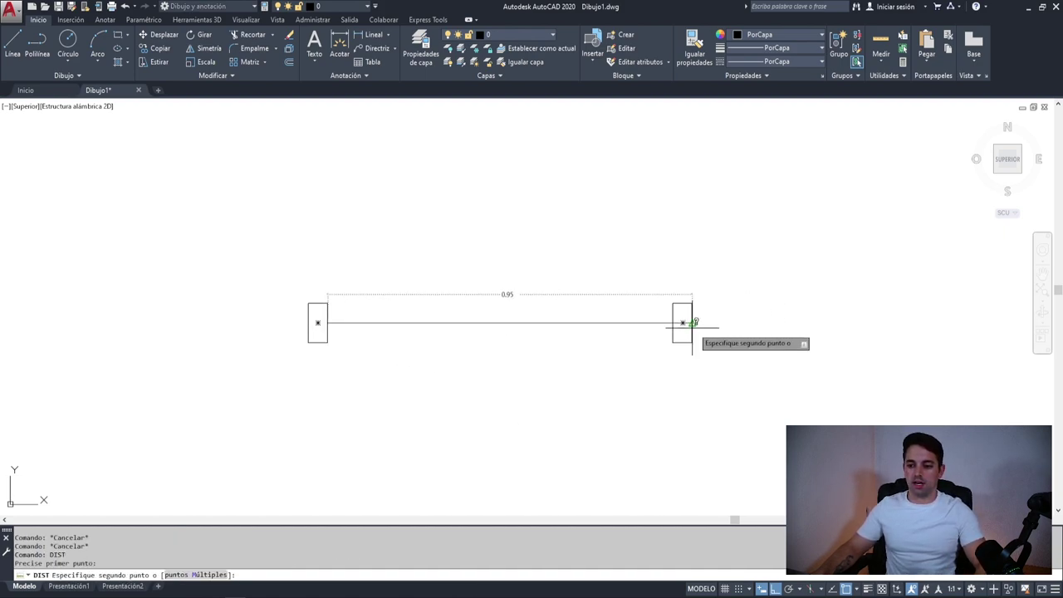
key("Escape")
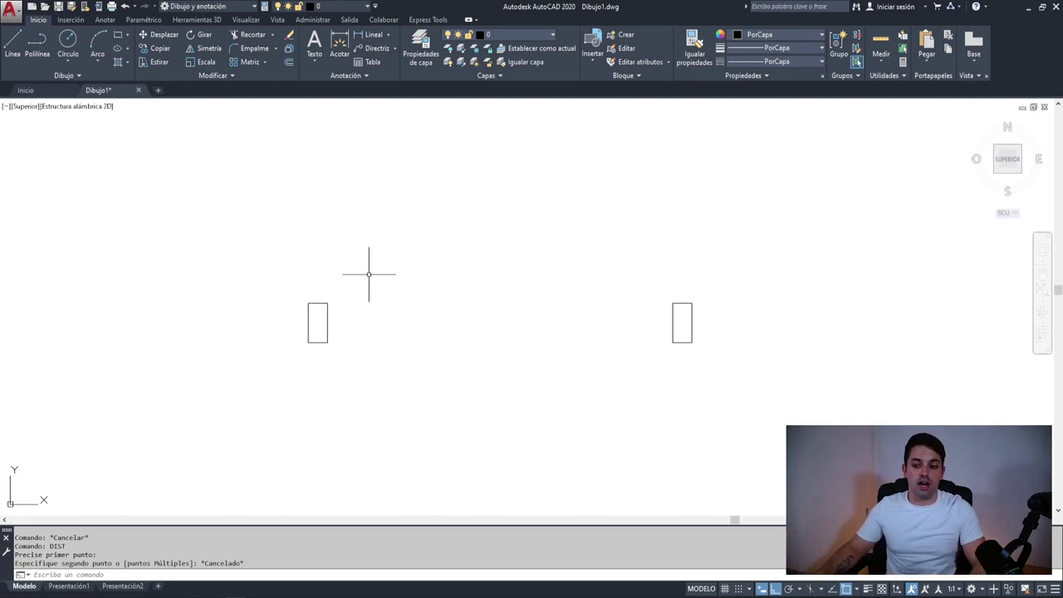
type("REC")
Step: Draw the long door-leaf rectangle from the left jamb to the right jamb
key("Return")
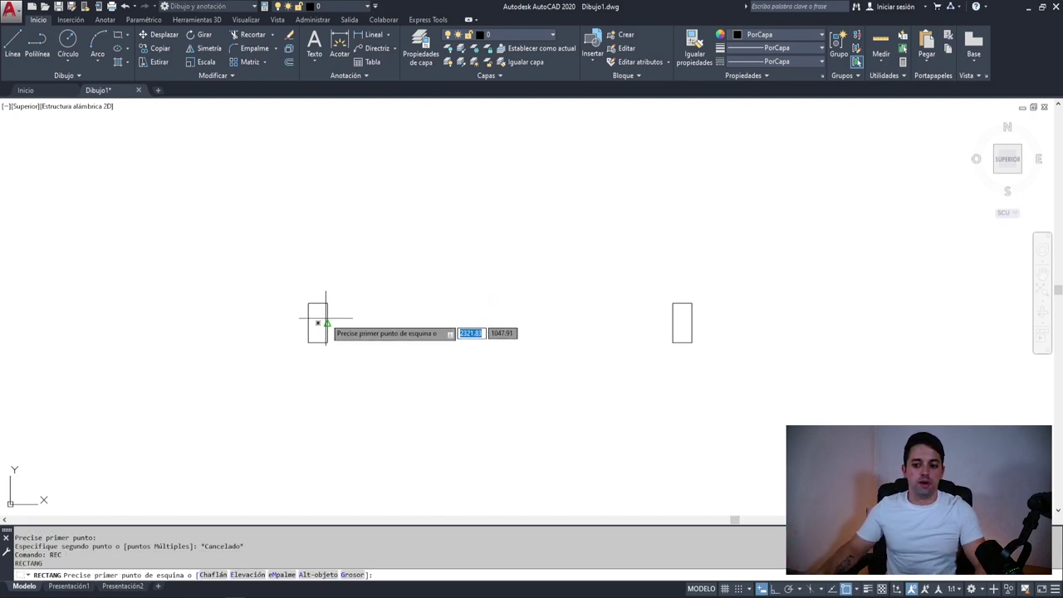
left_click(327, 322)
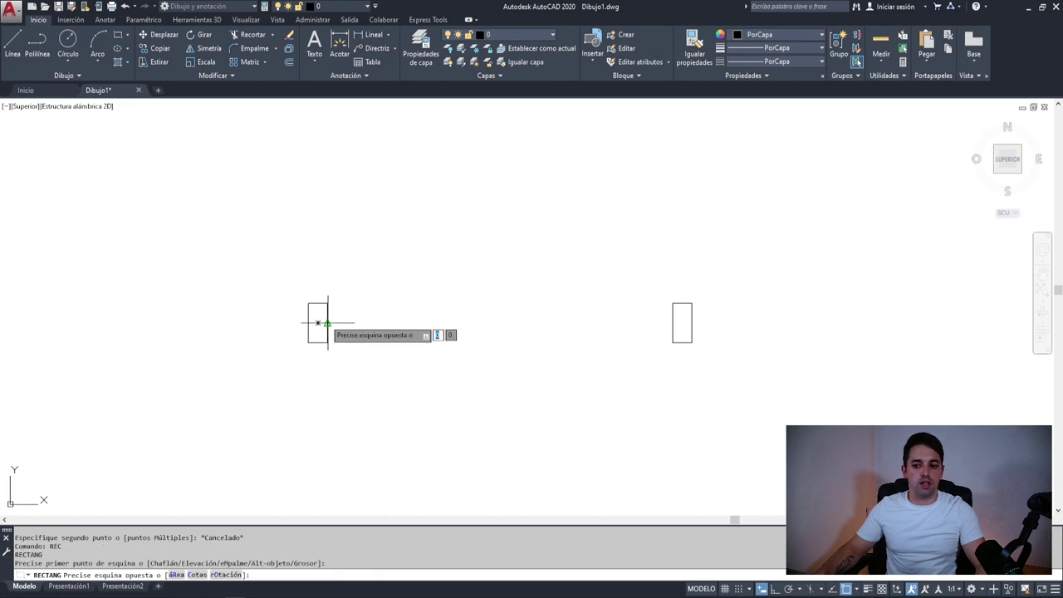
left_click(682, 322)
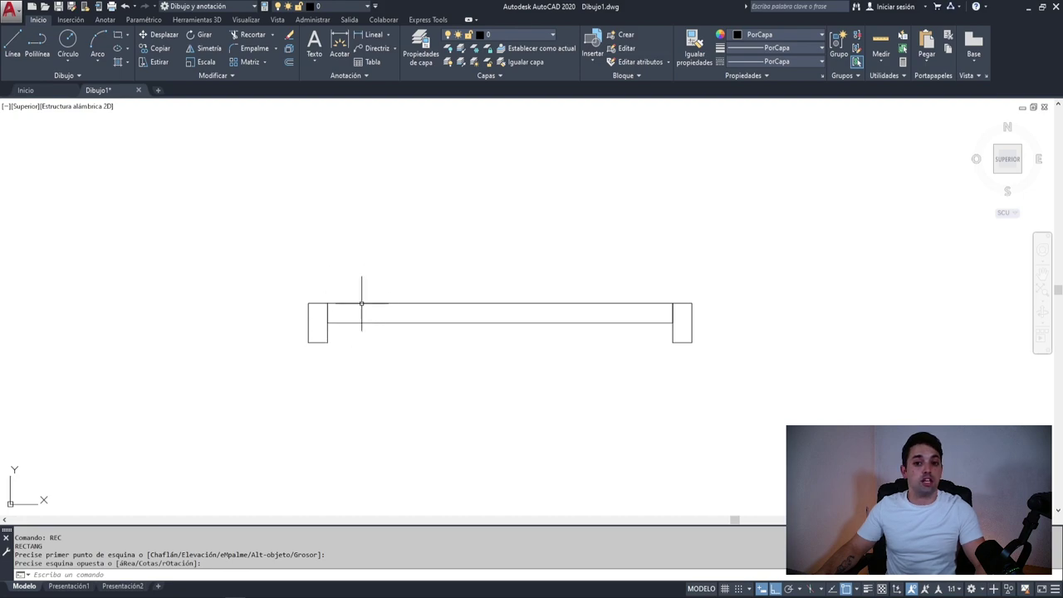
Step: Explode both jamb rectangles into lines with DESCOMP, then select the leaf rectangle
left_click(350, 318)
left_click(233, 397)
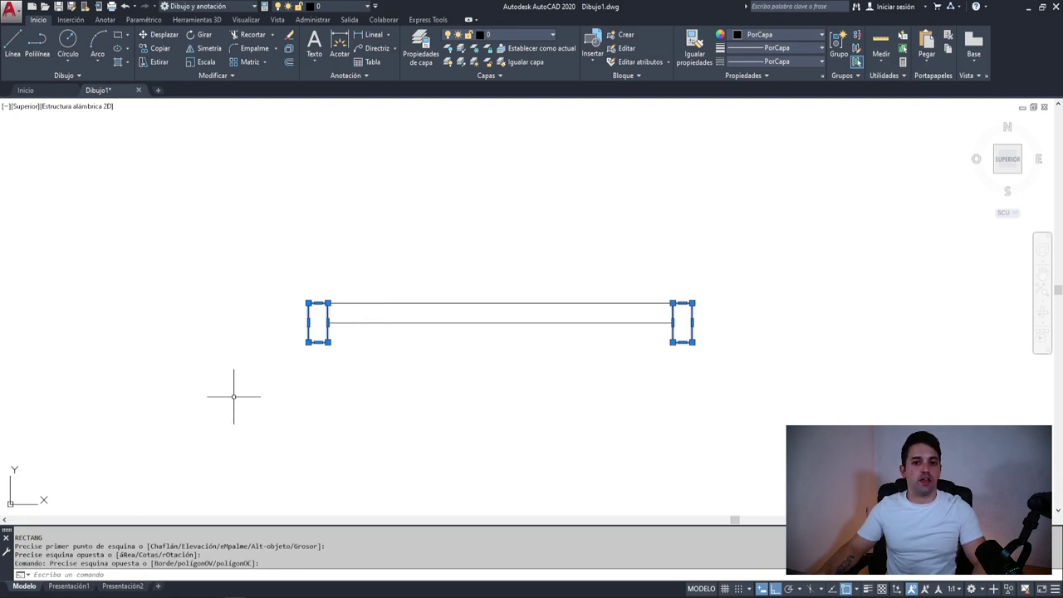
type("D")
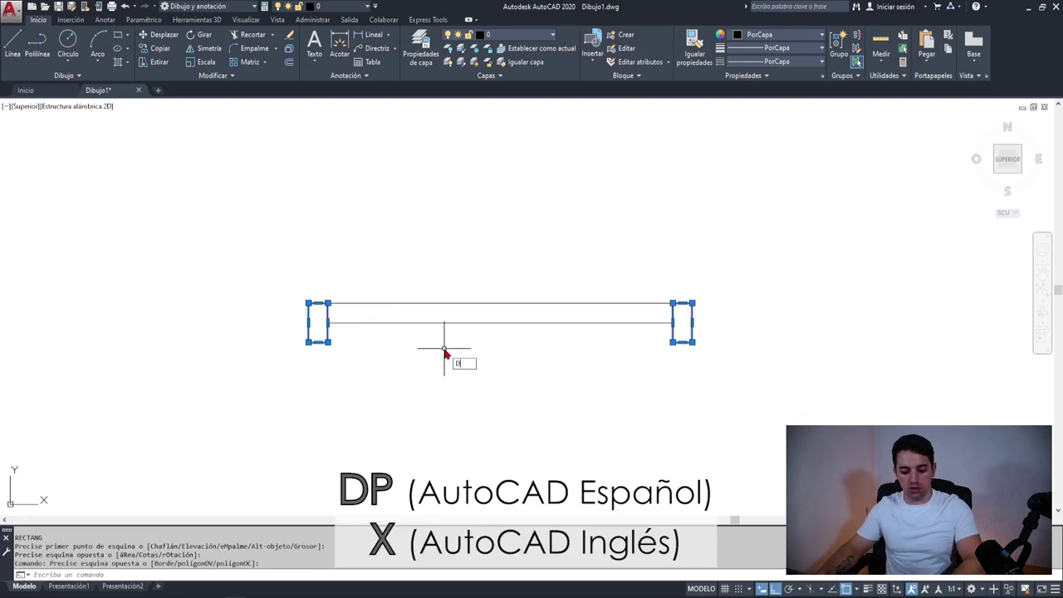
type("P")
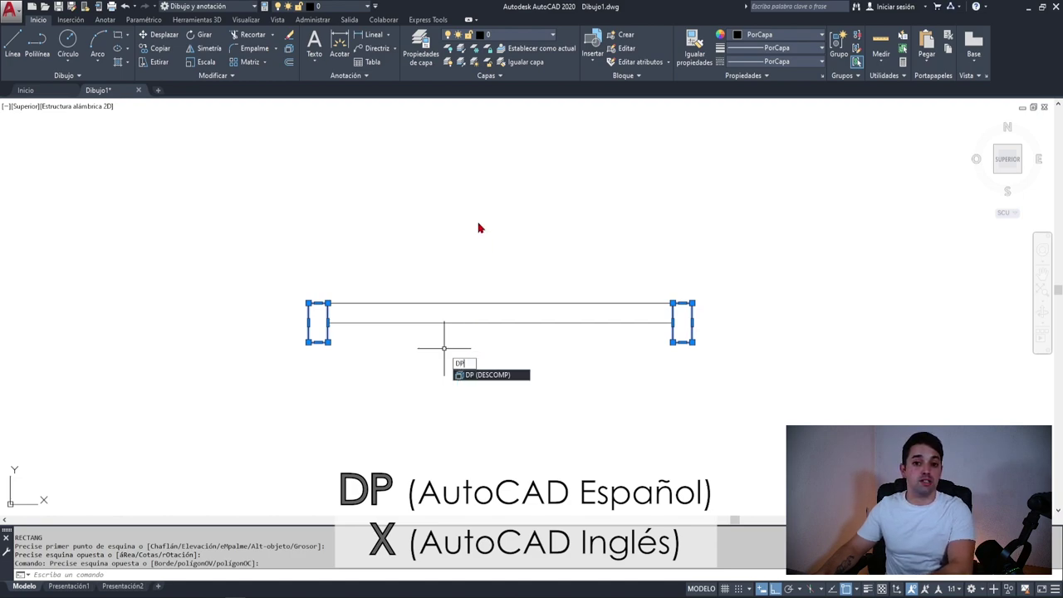
key("Return")
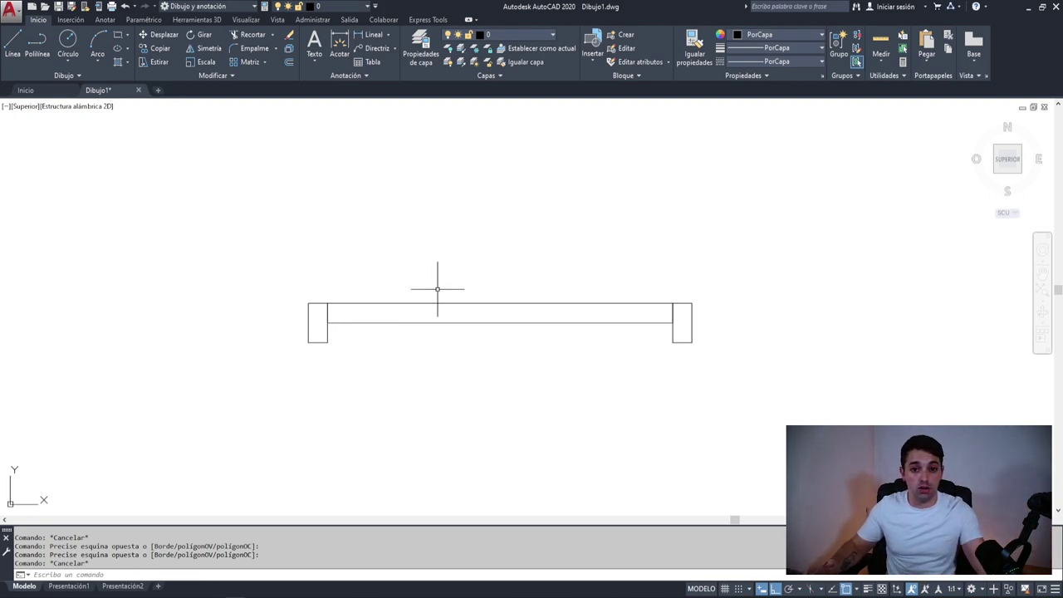
left_click(322, 309)
left_click(290, 336)
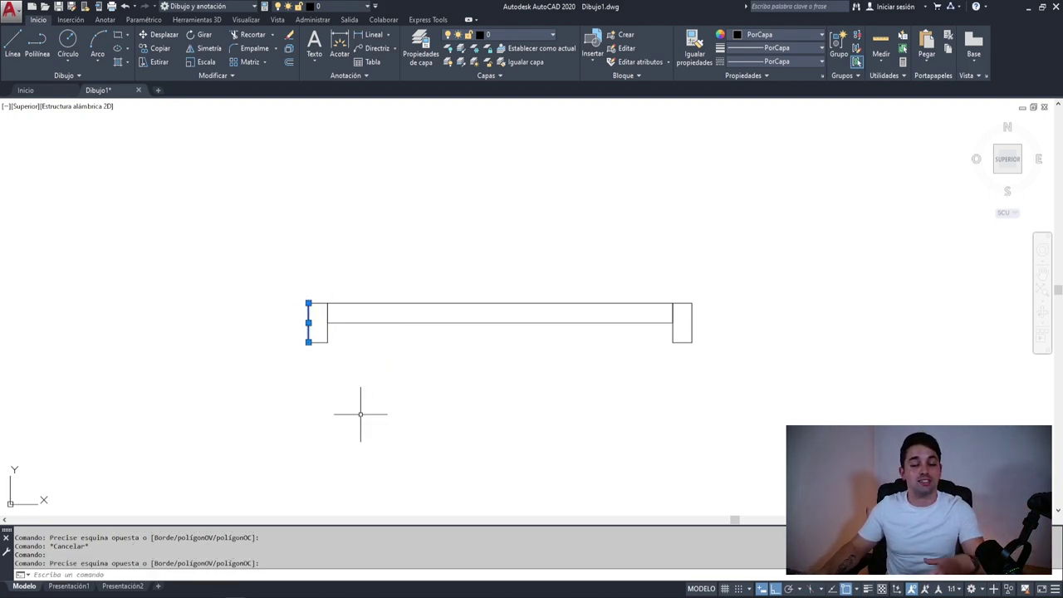
key("Escape")
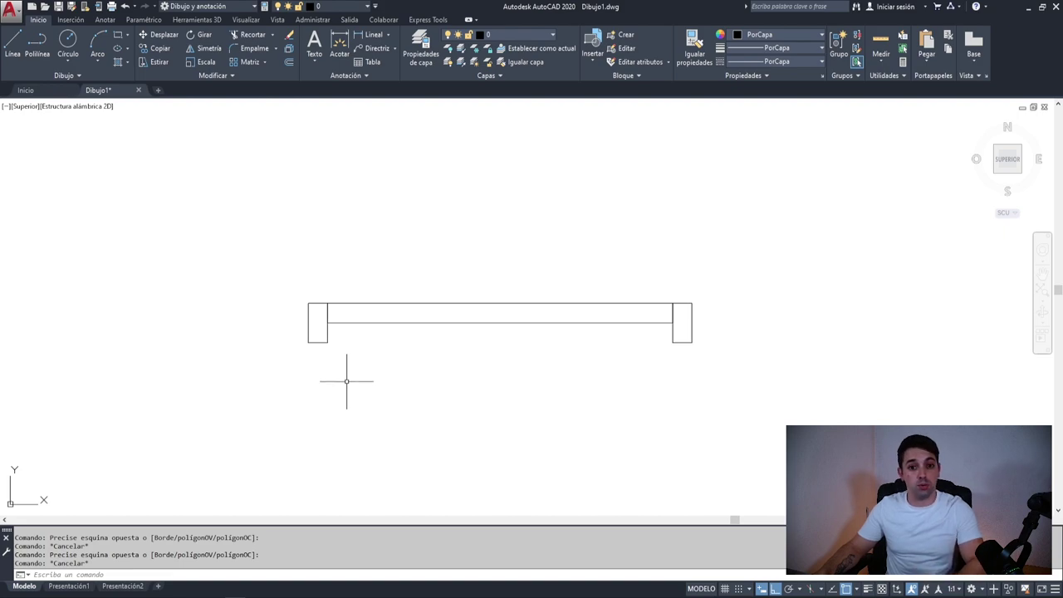
left_click(536, 208)
left_click(482, 363)
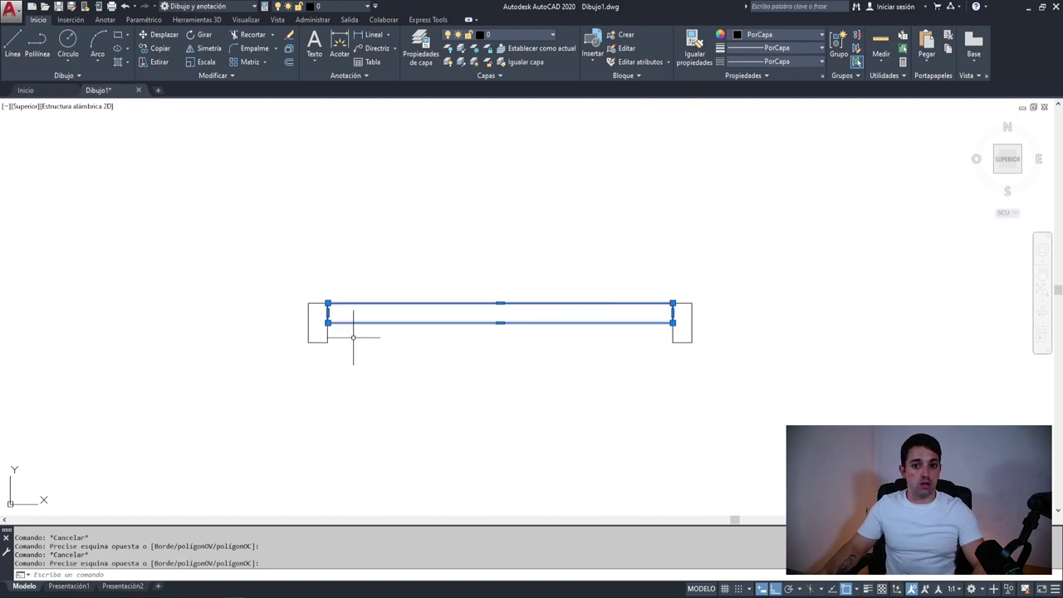
Step: Rotate the door leaf 90° upright about its left end with GIRA
type("GI")
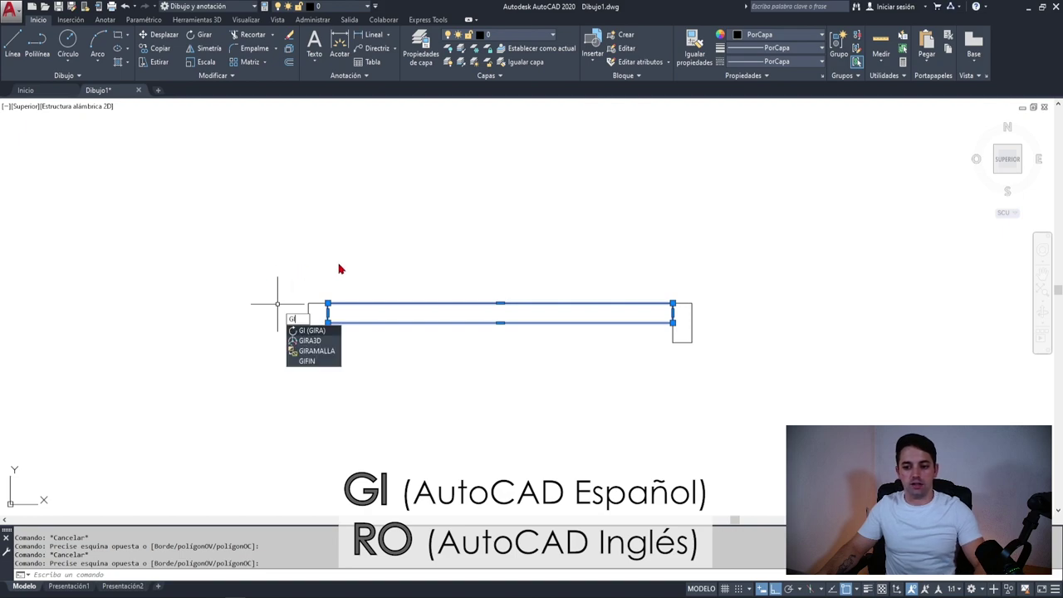
key("Return")
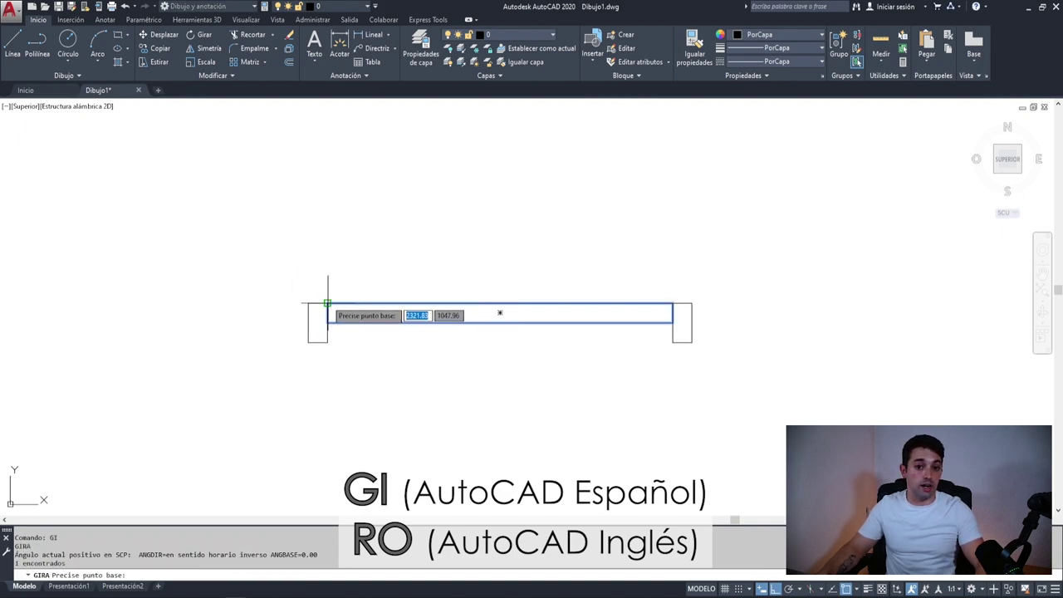
left_click(328, 303)
left_click(360, 194)
middle_click_drag(360, 196, 373, 303)
scroll(382, 311, "down", 1)
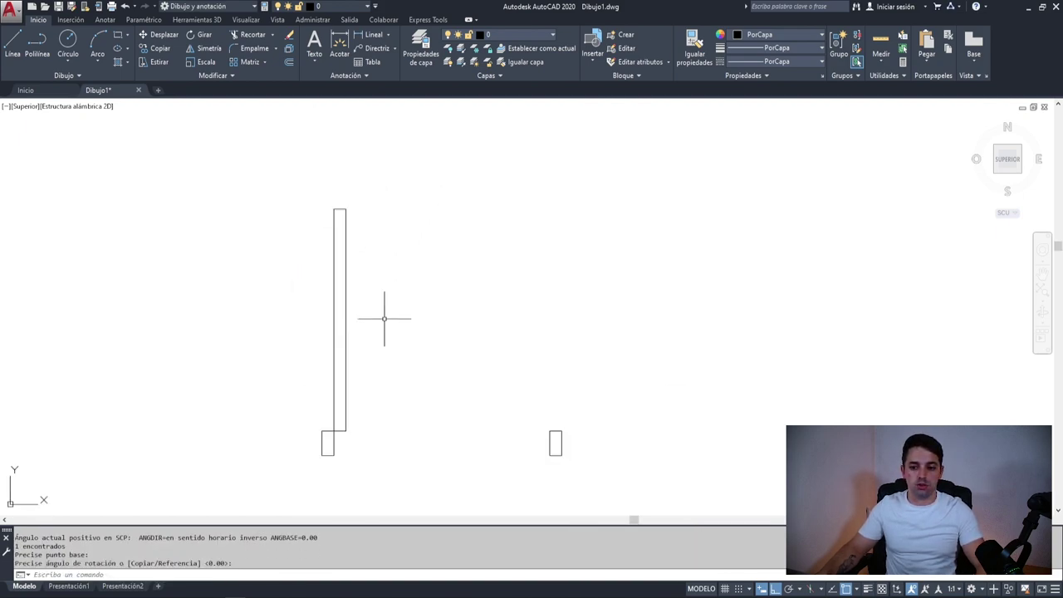
scroll(371, 284, "down", 1)
middle_click_drag(441, 361, 461, 348)
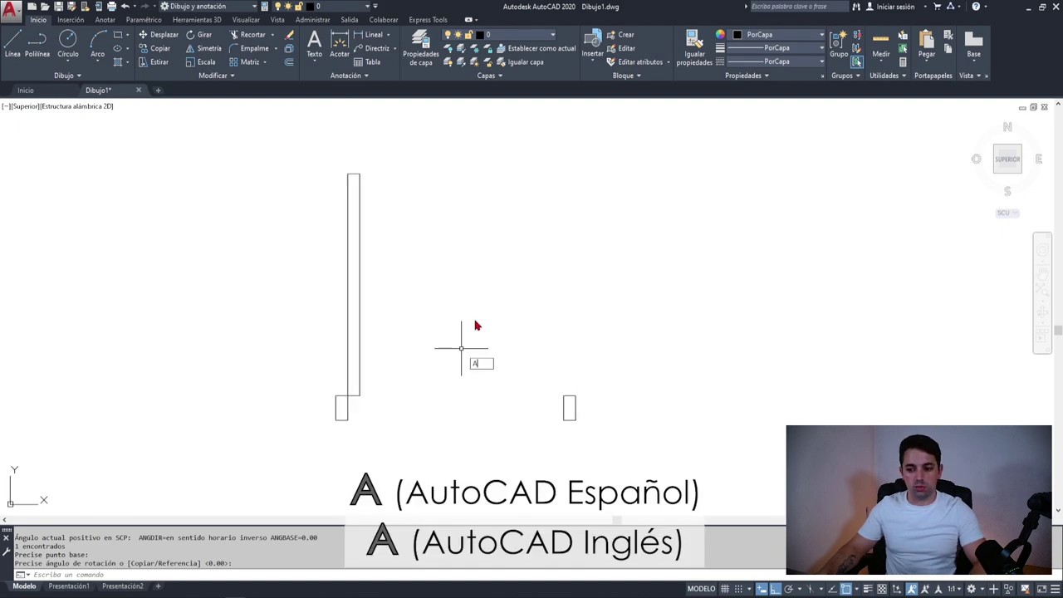
Step: Draw the swing arc from the right jamb to the leaf tip, centred on the hinge corner
type("A")
key("Return")
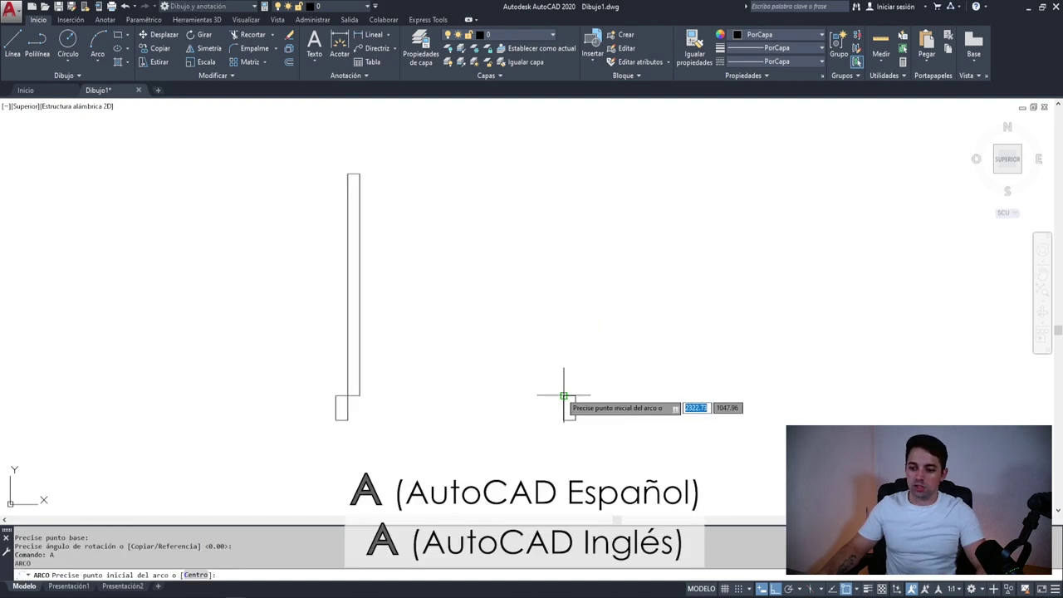
left_click(563, 395)
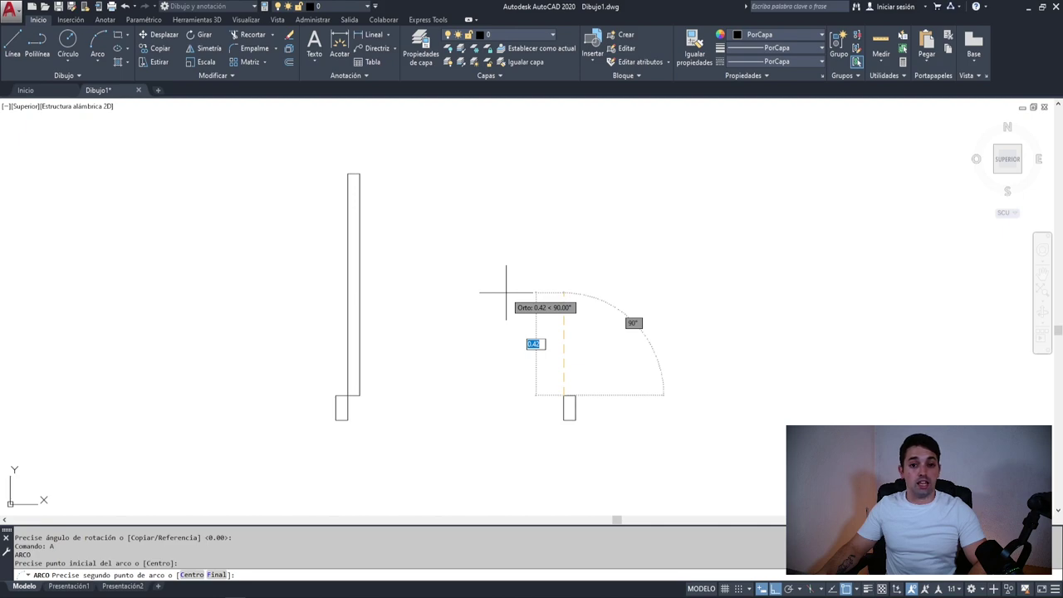
type("C")
key("Return")
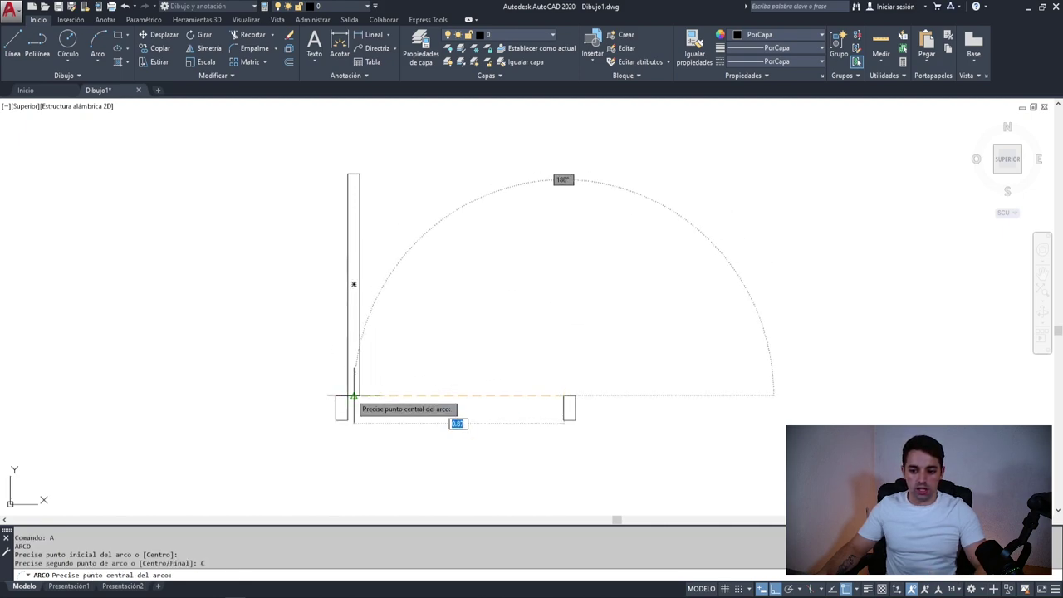
left_click(347, 396)
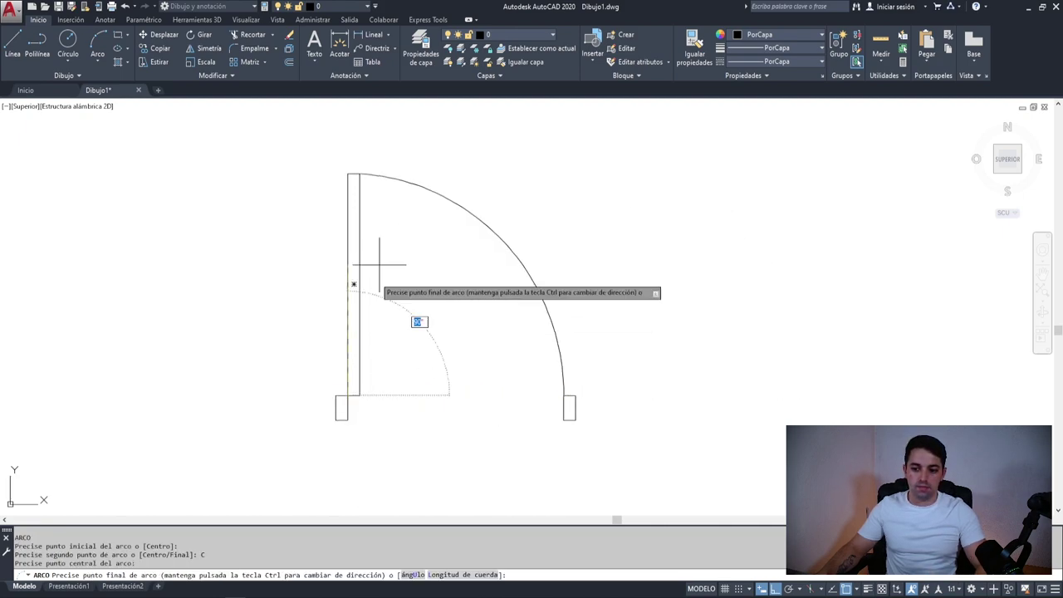
left_click(360, 173)
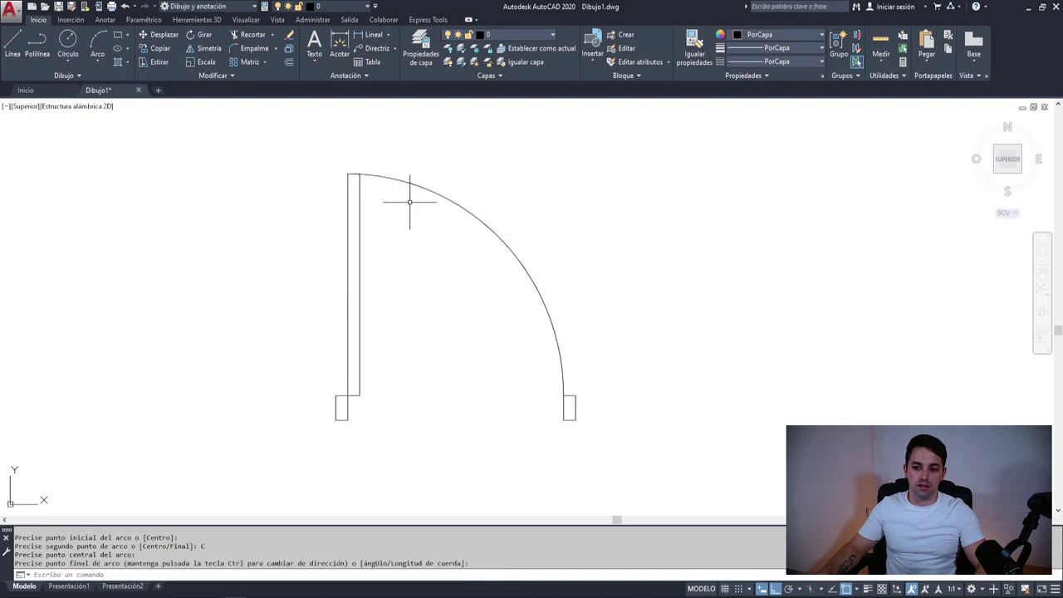
left_click(423, 184)
Step: Select the door-leaf rectangle, then cancel a started rotate command
key("Escape")
left_click_drag(378, 192, 316, 235)
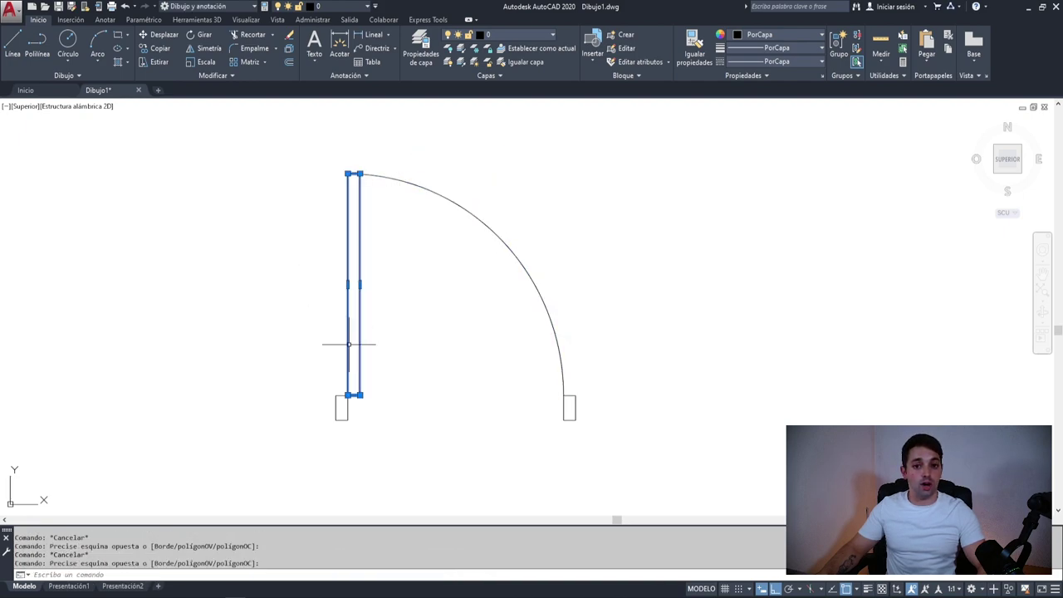
key("Escape")
scroll(362, 411, "up", 2)
scroll(351, 422, "up", 2)
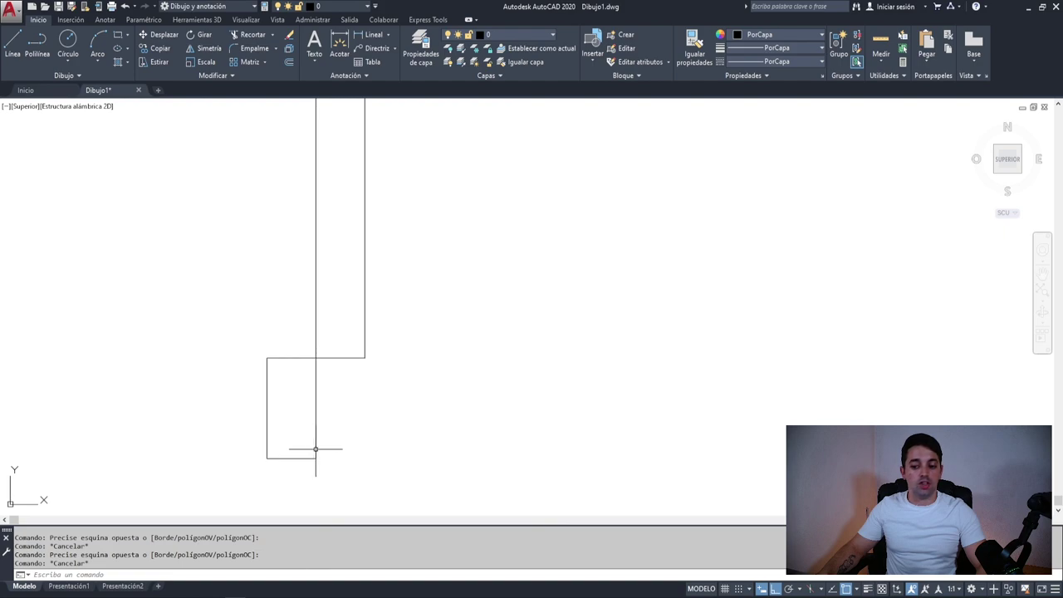
scroll(315, 445, "down", 2)
scroll(325, 439, "up", 1)
scroll(257, 419, "up", 1)
scroll(287, 383, "down", 1)
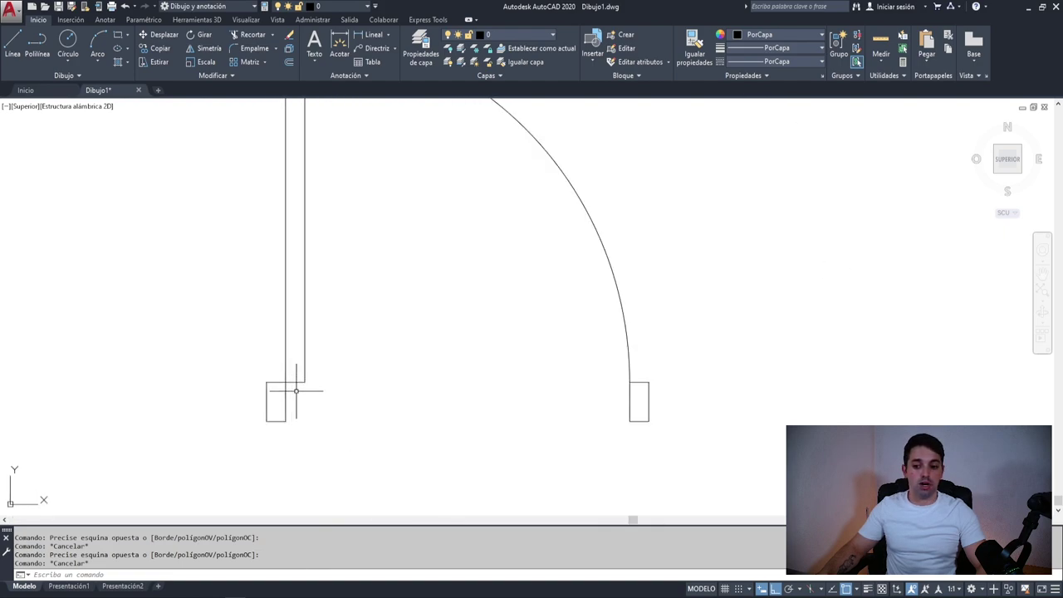
left_click_drag(328, 336, 275, 331)
type("ra")
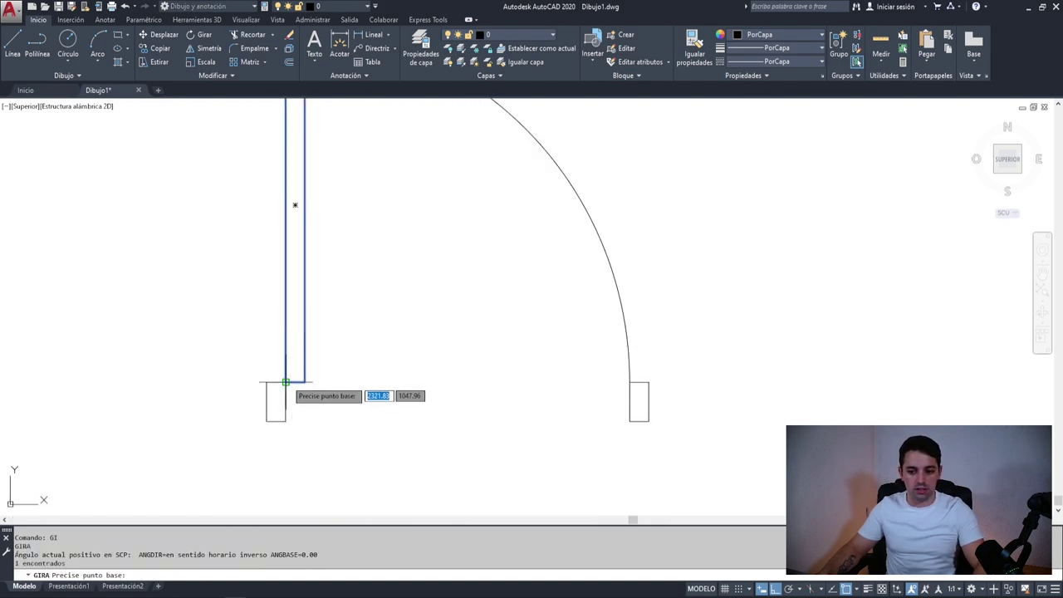
key("Return")
key("Escape")
scroll(298, 422, "up", 1)
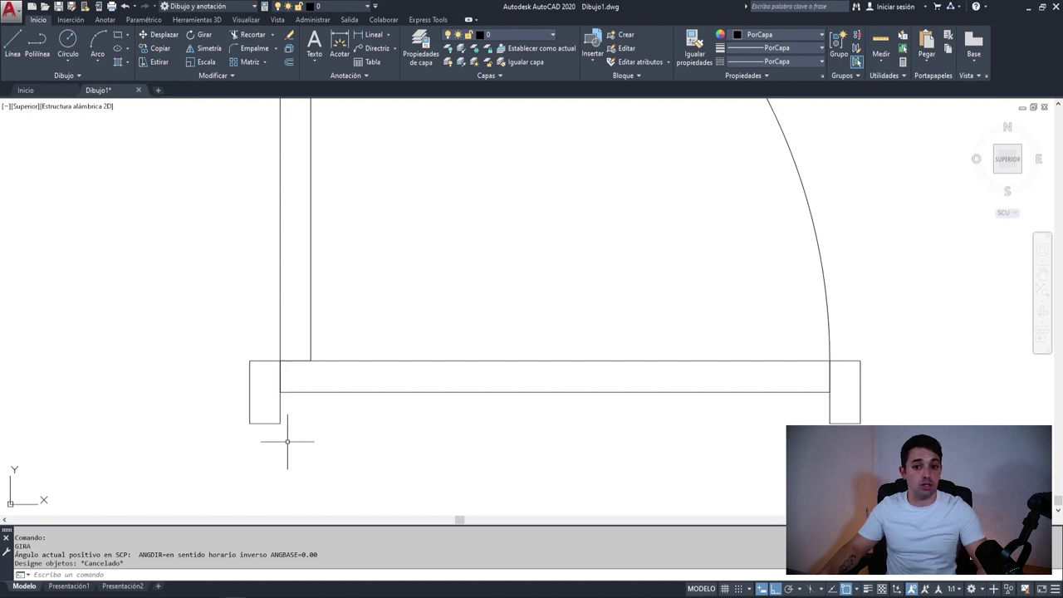
key("Escape")
Step: Draw a line from the left jamb's inner corner with a 0.005 first segment
type("l")
key("Return")
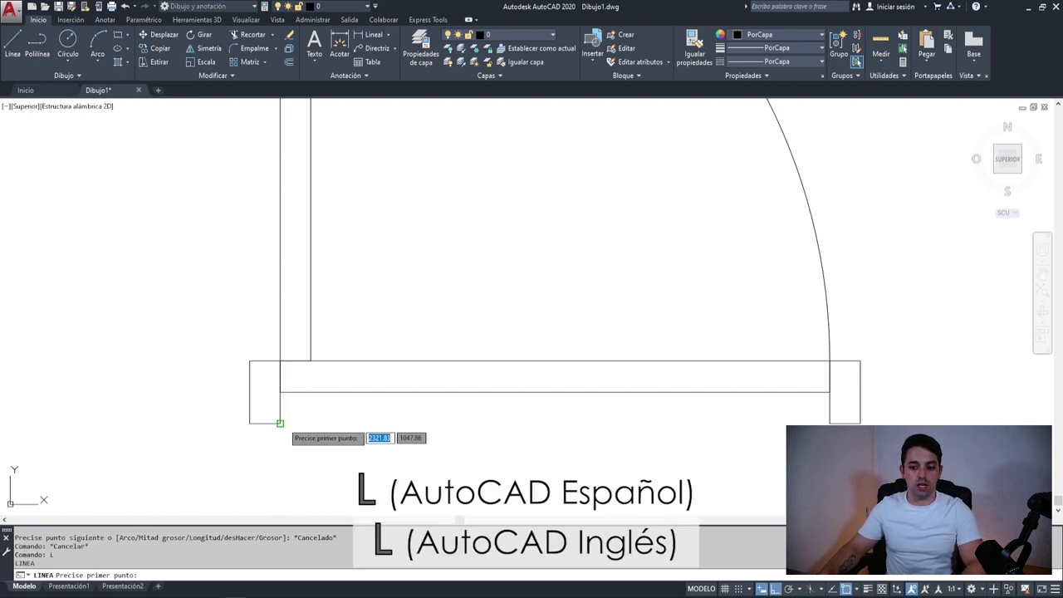
left_click(280, 423)
type("0.005")
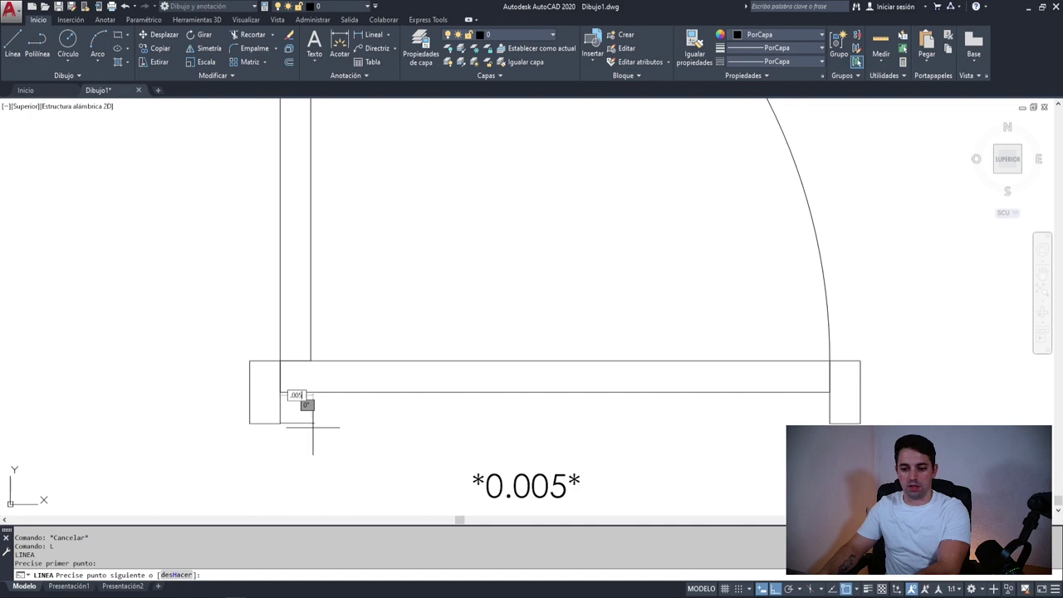
key("Return")
left_click(280, 392)
left_click(279, 405)
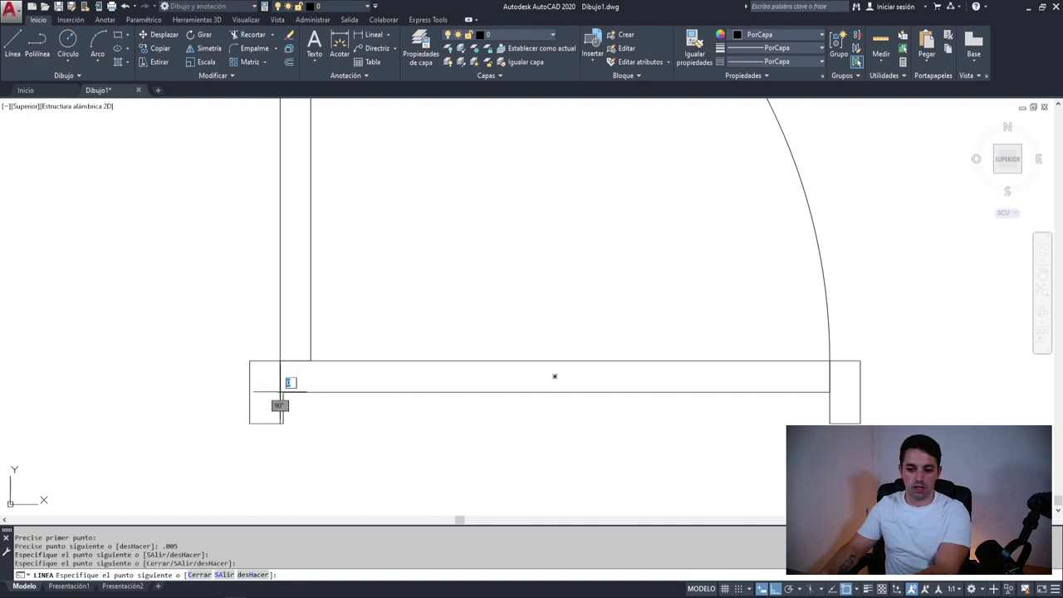
key("Return")
scroll(286, 412, "up", 2)
scroll(285, 413, "up", 4)
left_click(244, 307)
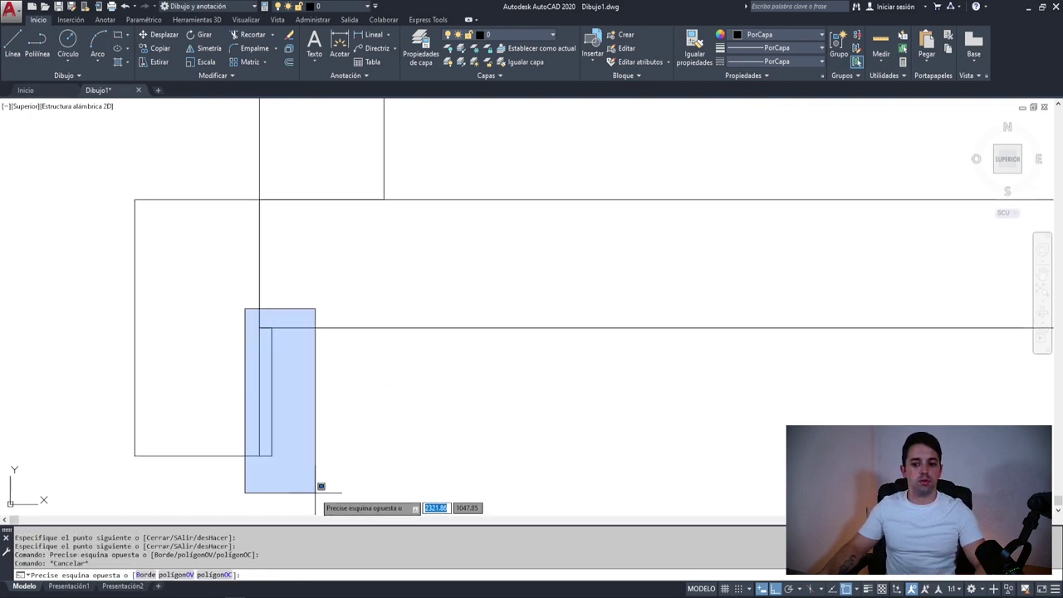
left_click(315, 491)
key("Escape")
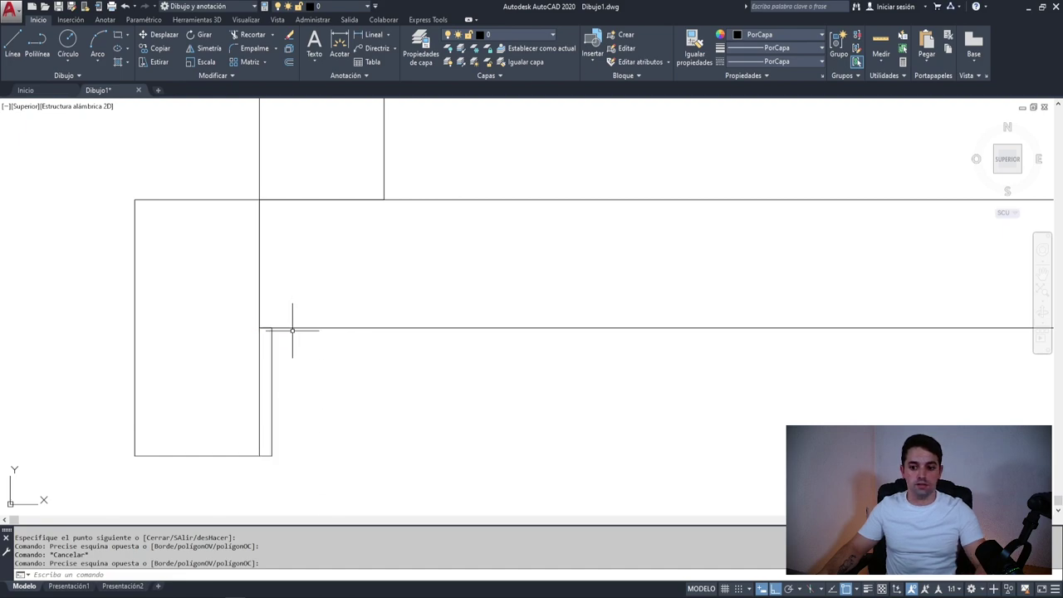
left_click(264, 326)
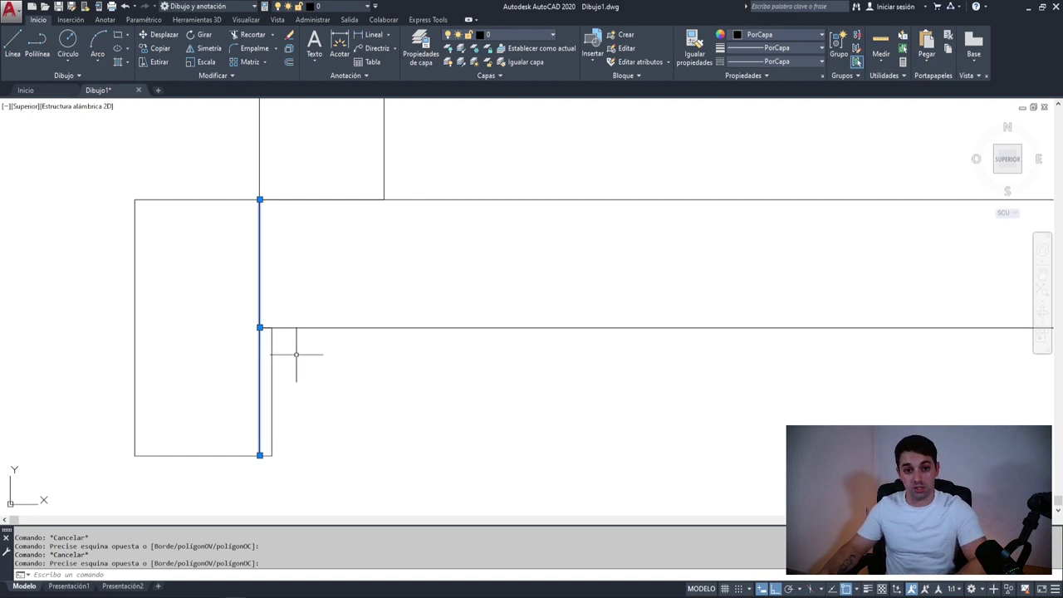
Step: Break the left jamb line at the corner with PARTE
key("Escape")
type("P")
key("Return")
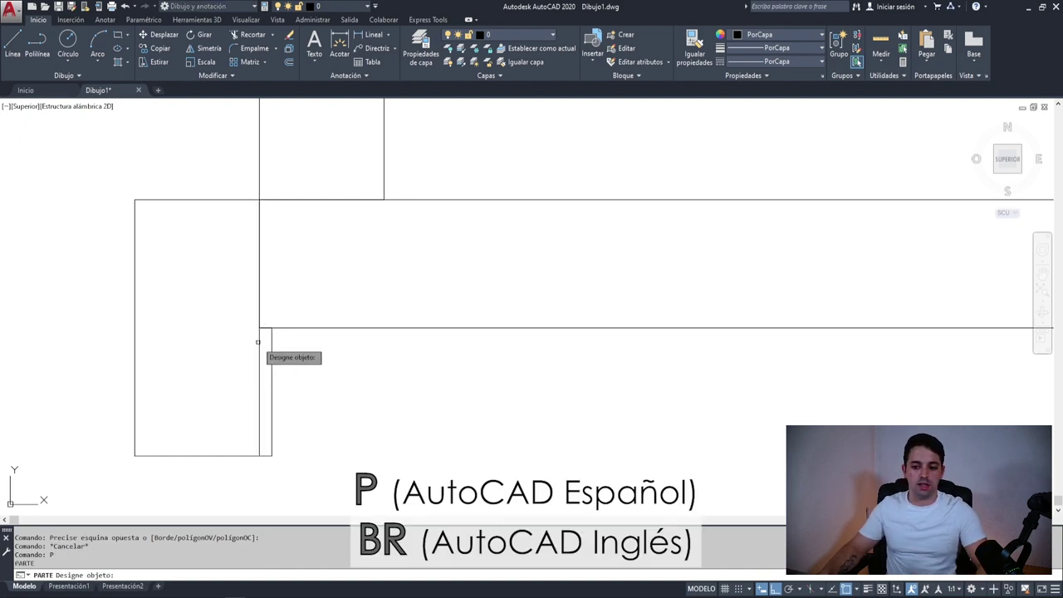
left_click(259, 335)
scroll(259, 335, "up", 2)
left_click(260, 328)
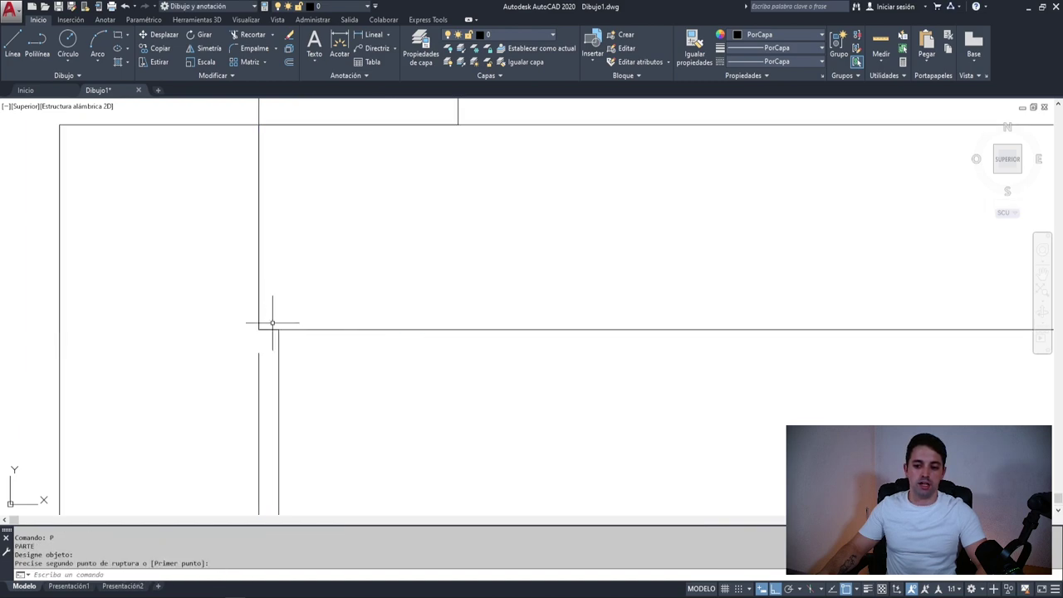
left_click(257, 318)
key("Escape")
left_click(256, 277)
scroll(274, 240, "down", 4)
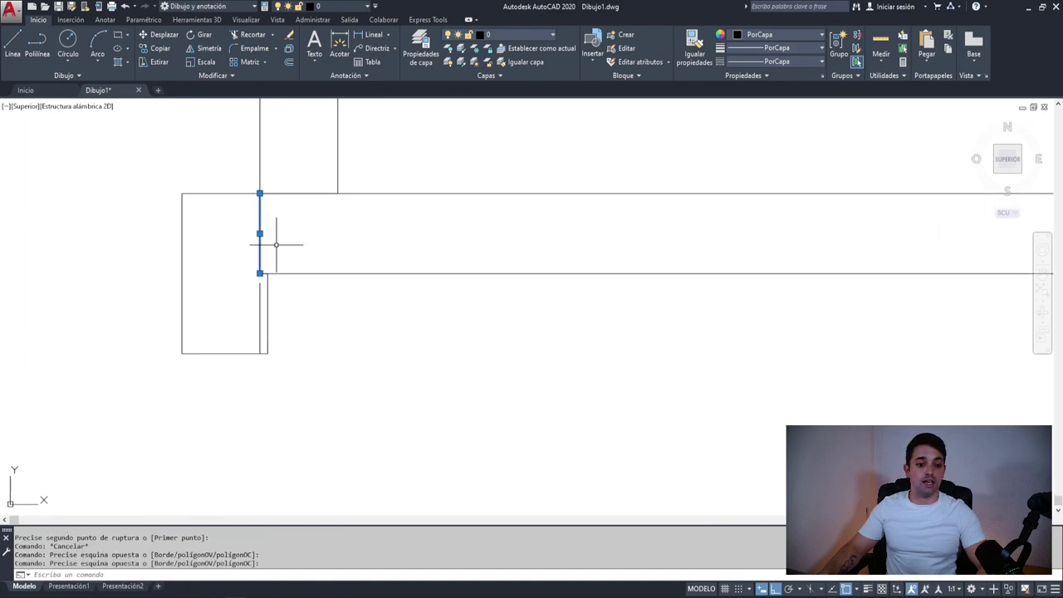
key("Escape")
Step: Abandon an extend attempt and erase the short line at the right jamb
type("AL")
key("Return")
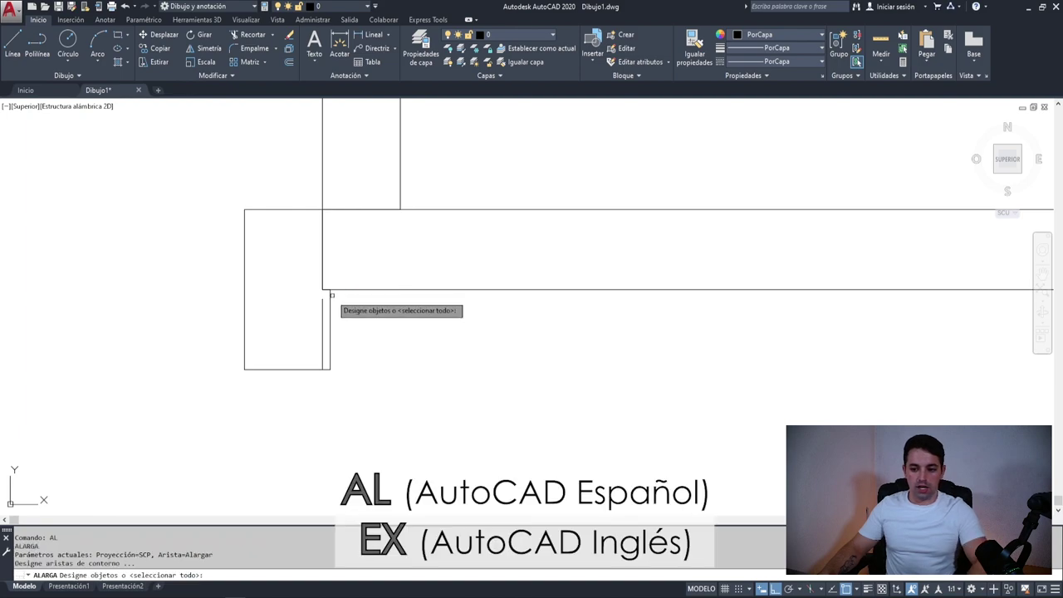
scroll(317, 298, "up", 4)
key("Escape")
scroll(346, 311, "down", 3)
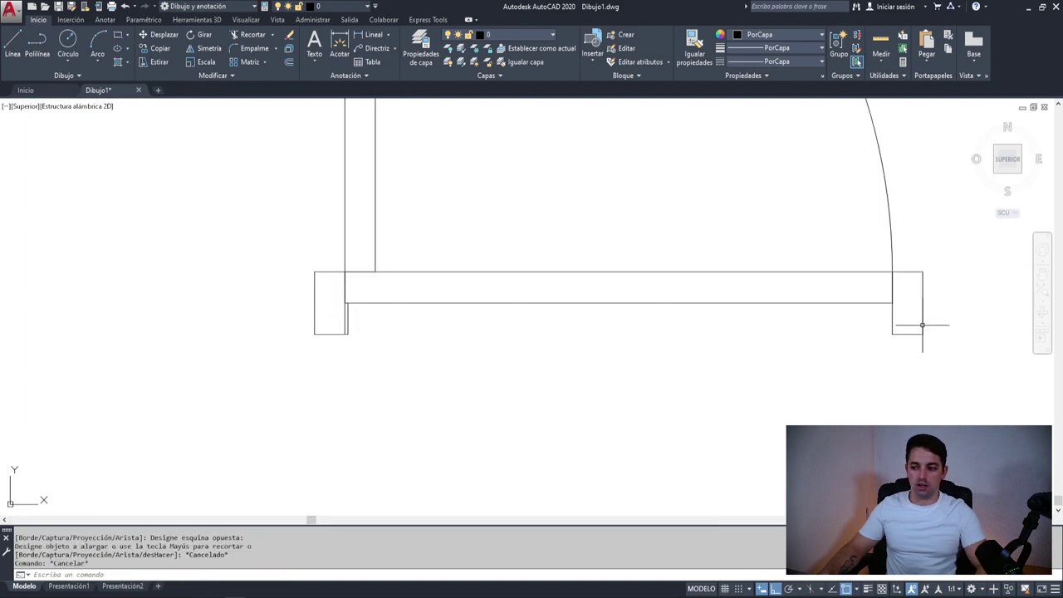
left_click_drag(921, 325, 870, 286)
key("Delete")
Step: Mirror the left jamb lines onto the right jamb, keeping the originals
left_click(351, 264)
left_click(340, 283)
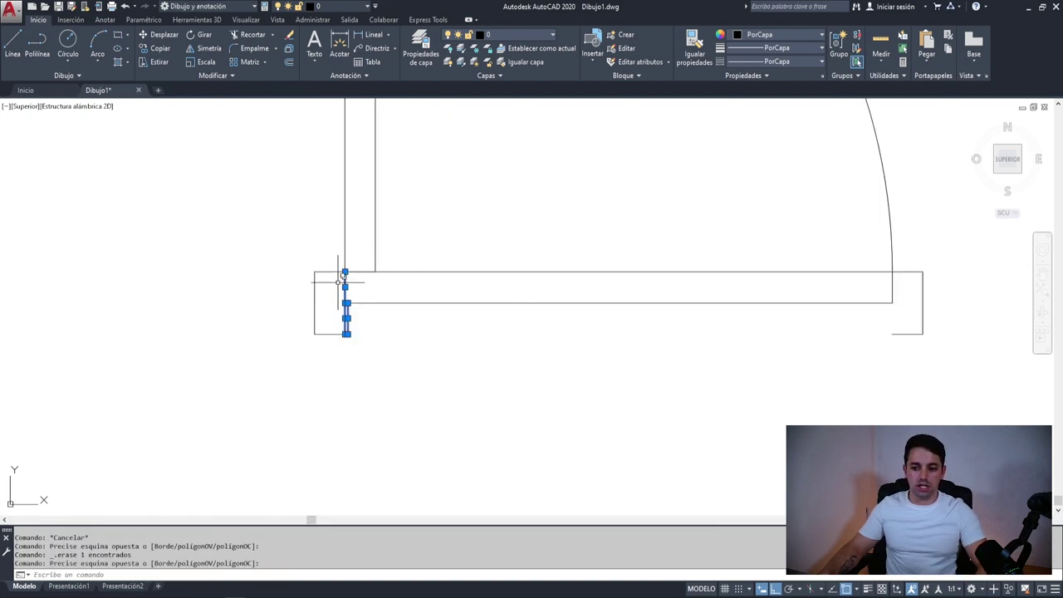
type("SI")
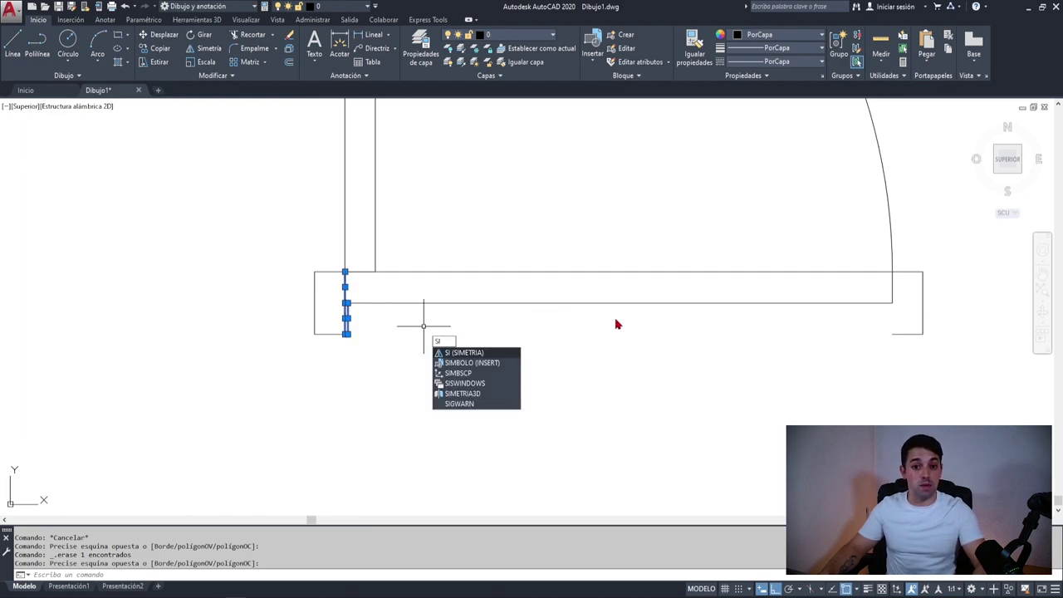
key("Return")
left_click(618, 287)
left_click(628, 419)
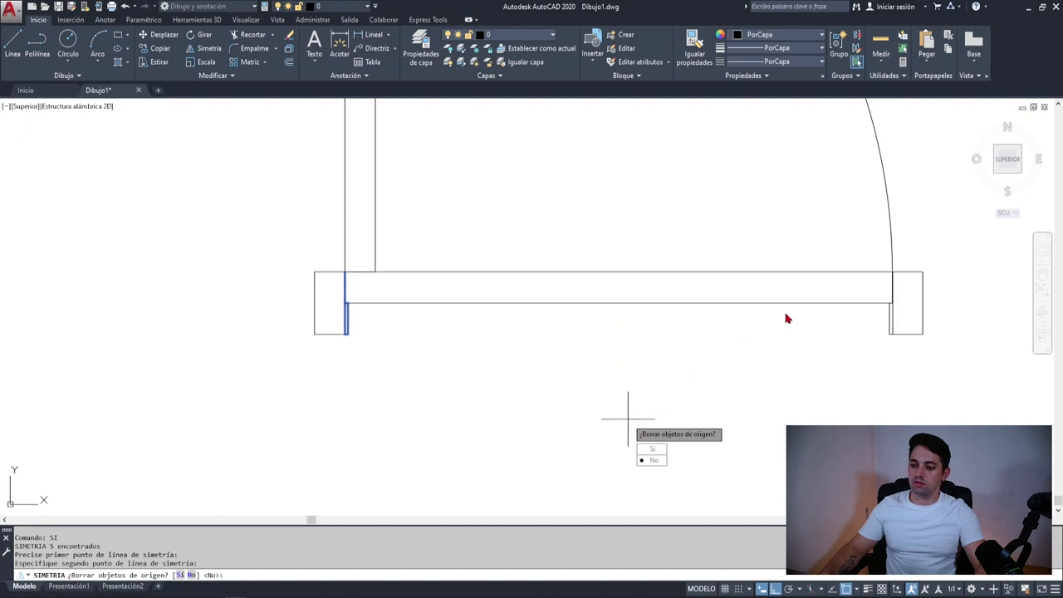
key("Return")
left_click(893, 303)
scroll(735, 291, "up", 2)
scroll(742, 298, "up", 3)
key("Escape")
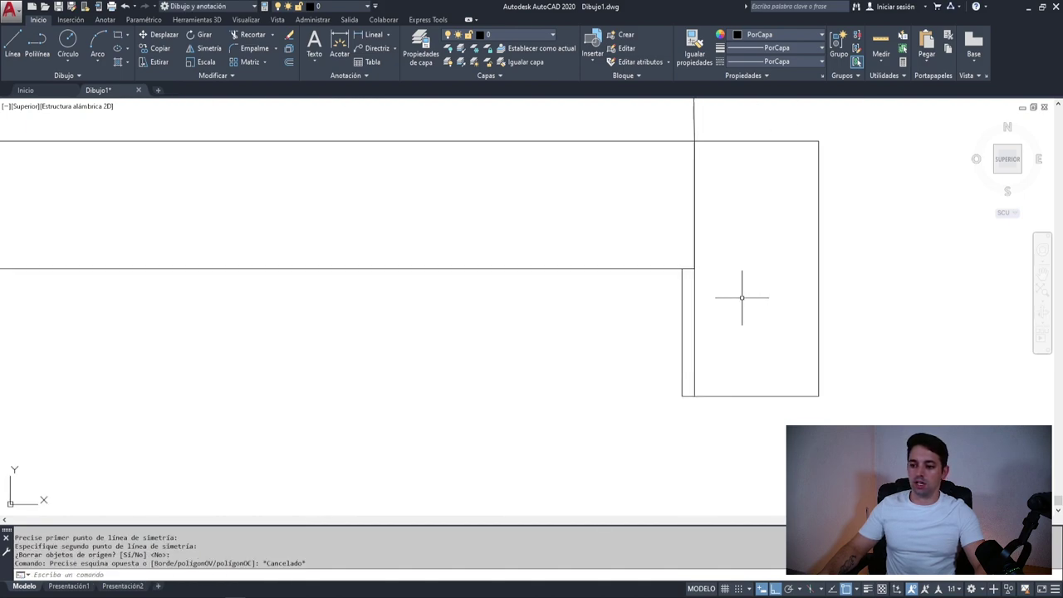
left_click_drag(689, 298, 653, 325)
key("Escape")
scroll(706, 284, "down", 3)
left_click_drag(211, 332, 296, 360)
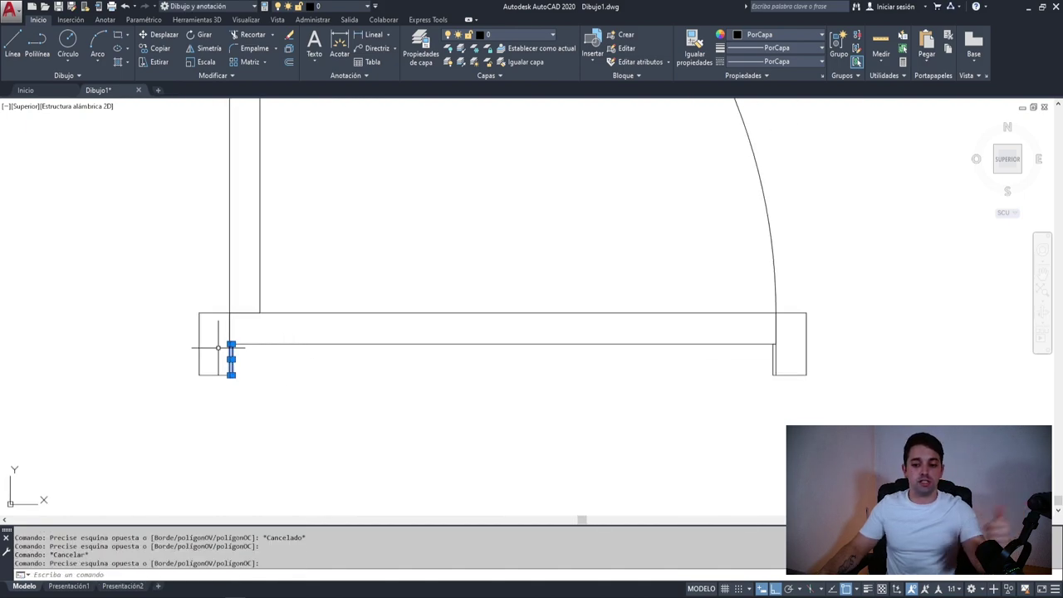
Step: Window-select the horizontal door bar rectangle and erase it
key("Escape")
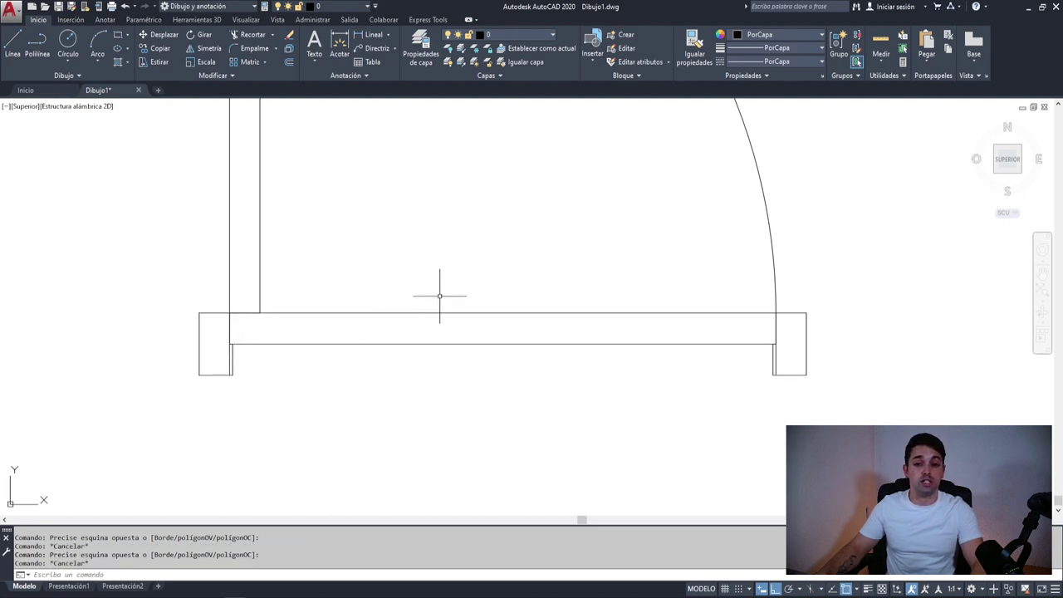
left_click_drag(644, 216, 489, 375)
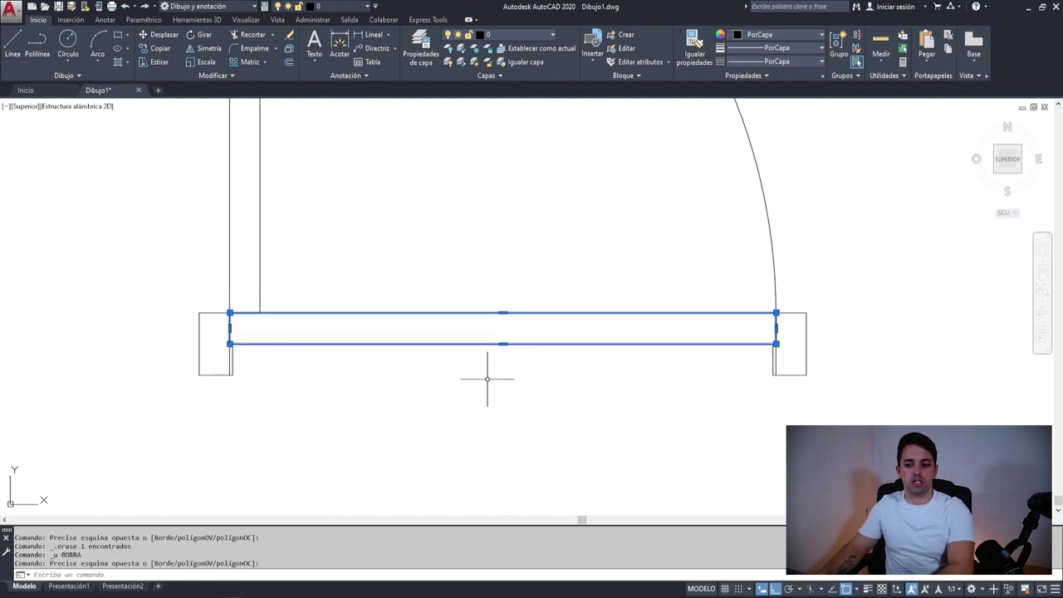
key("Delete")
key("ctrl+z")
key("Delete")
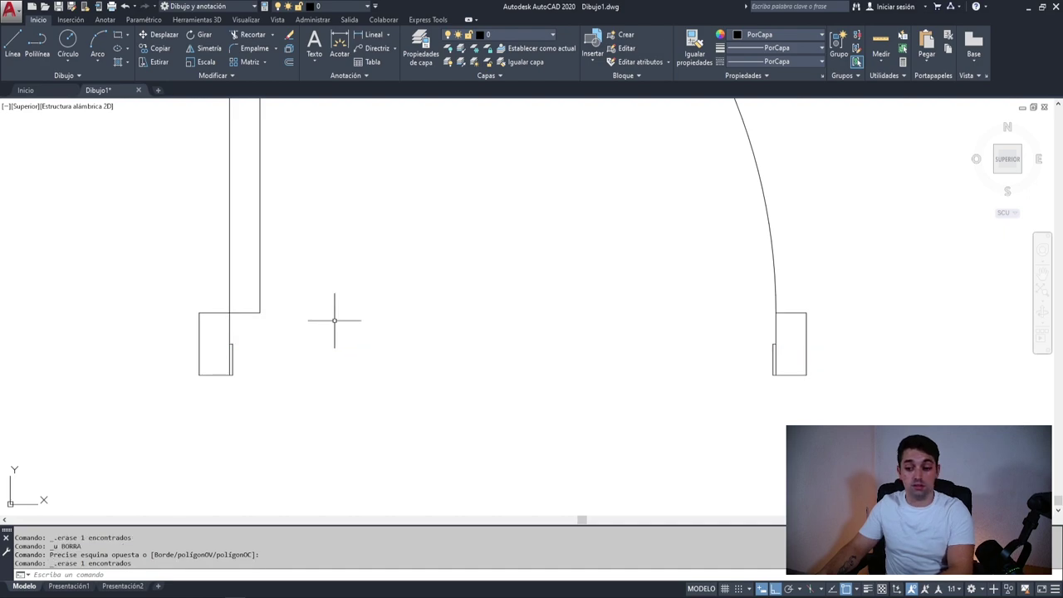
Step: Pan and zoom so the upright door leaf and its swing arc fill the view
scroll(335, 323, "down", 1)
middle_click_drag(335, 322, 322, 384)
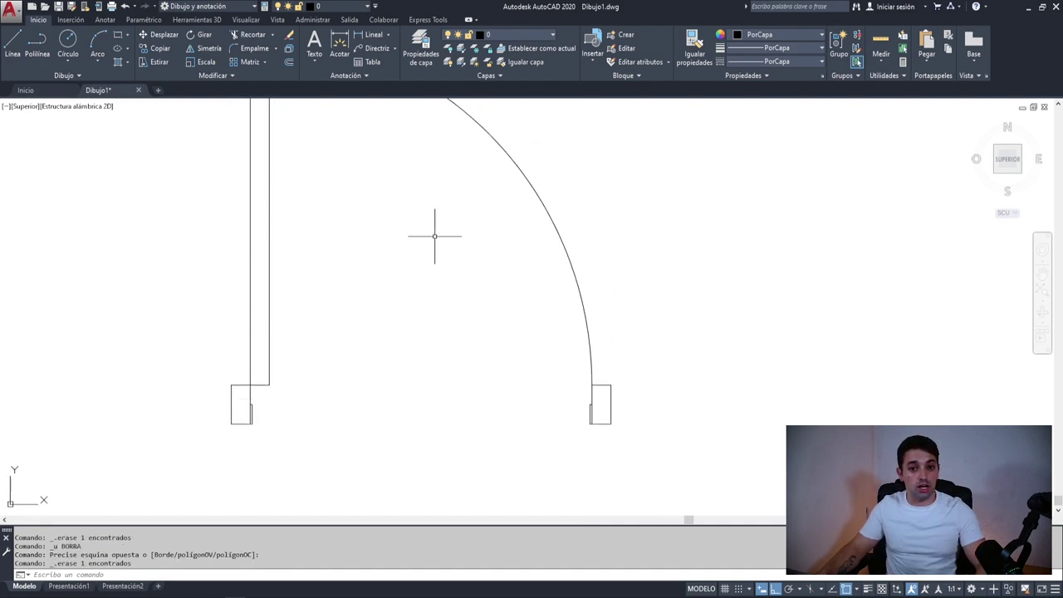
left_click_drag(259, 346, 198, 355)
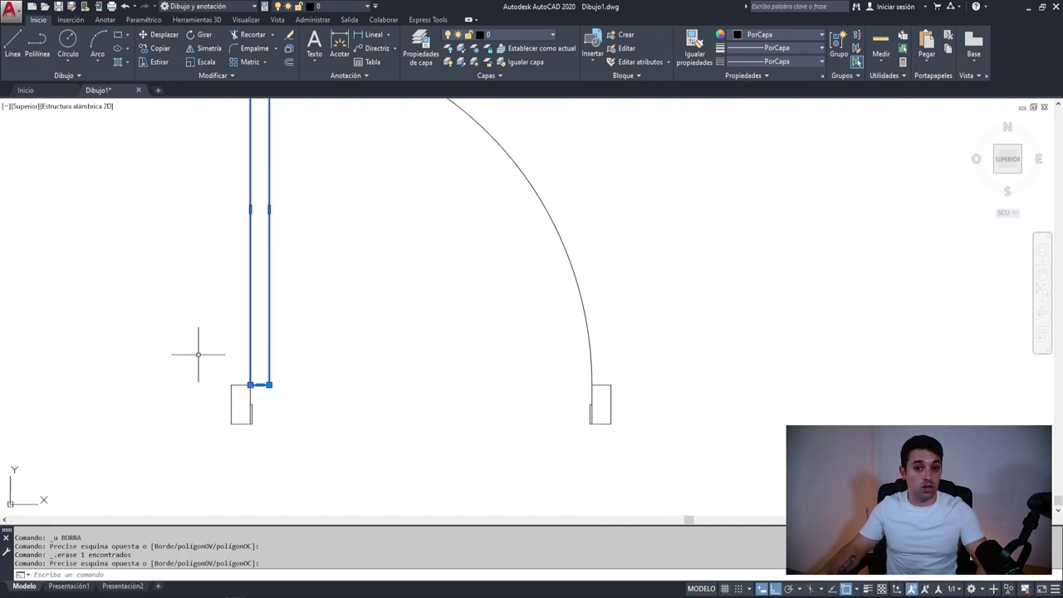
middle_click_drag(361, 346, 441, 372)
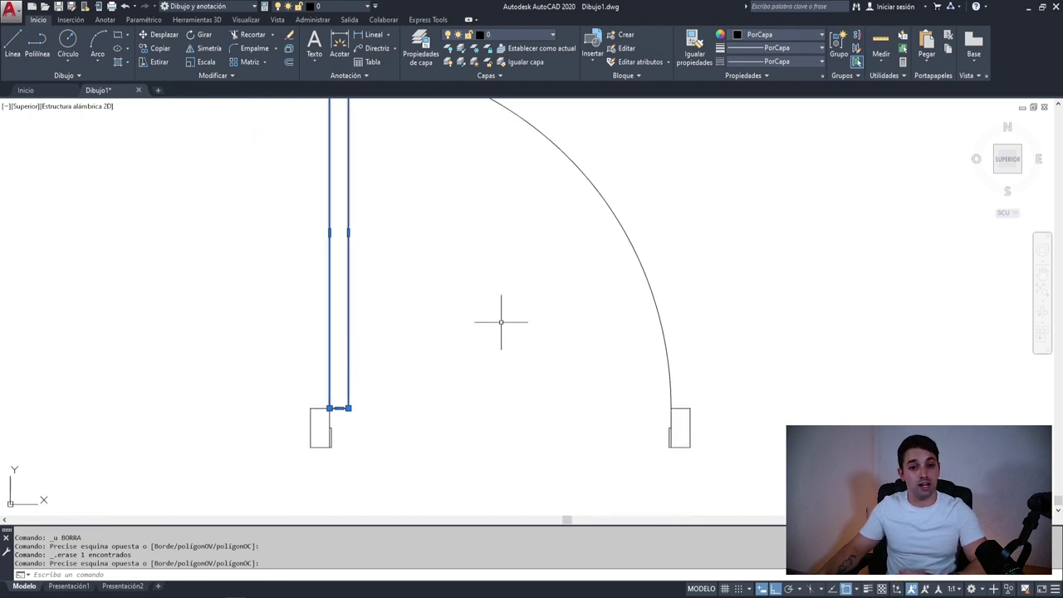
scroll(502, 331, "down", 1)
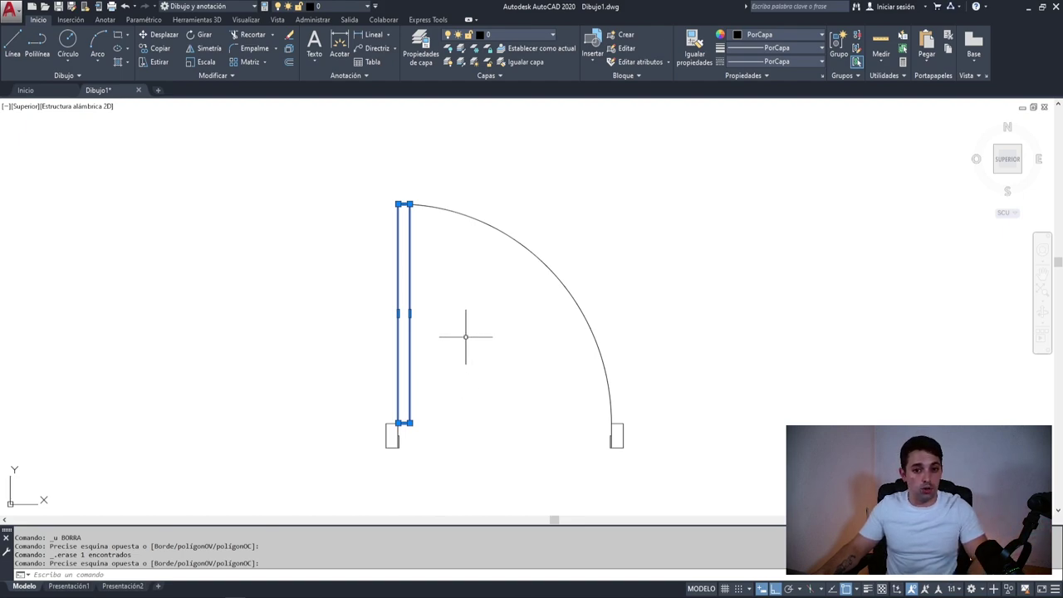
key("Escape")
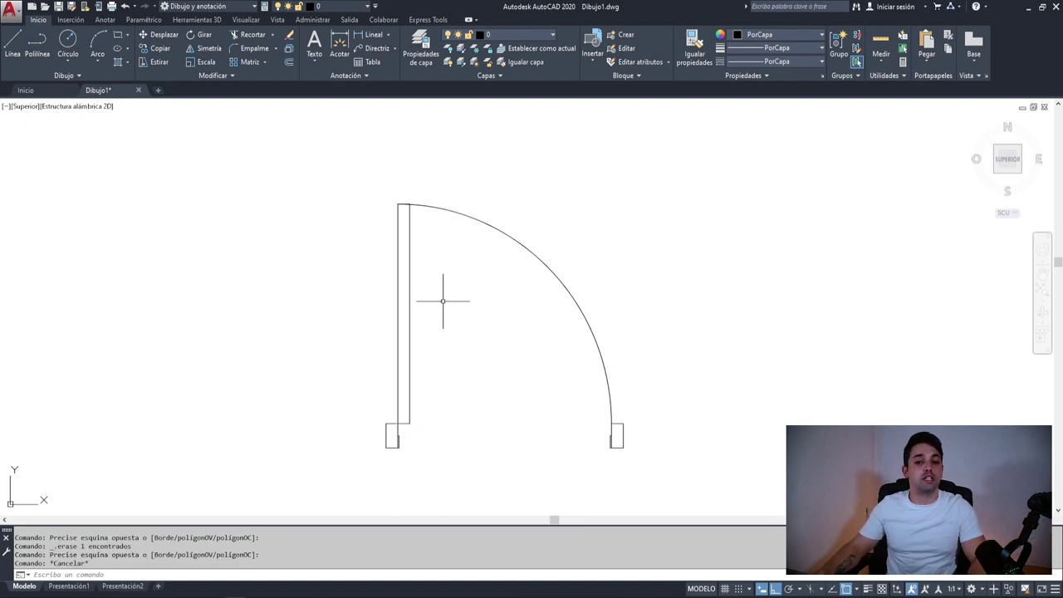
left_click(443, 301)
key("Escape")
scroll(394, 206, "up", 3)
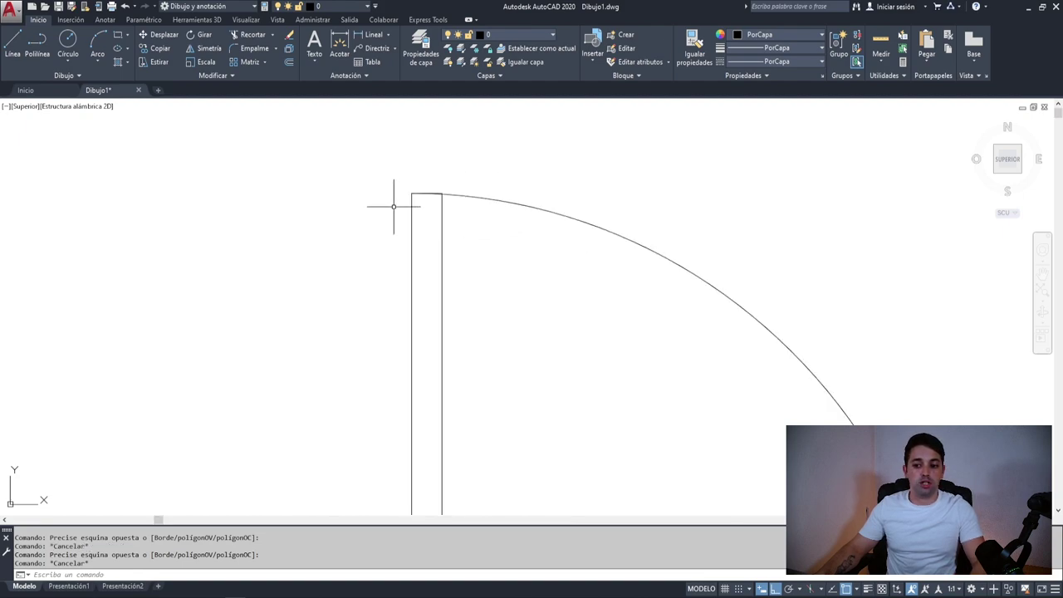
scroll(440, 200, "down", 3)
middle_click_drag(448, 244, 430, 225)
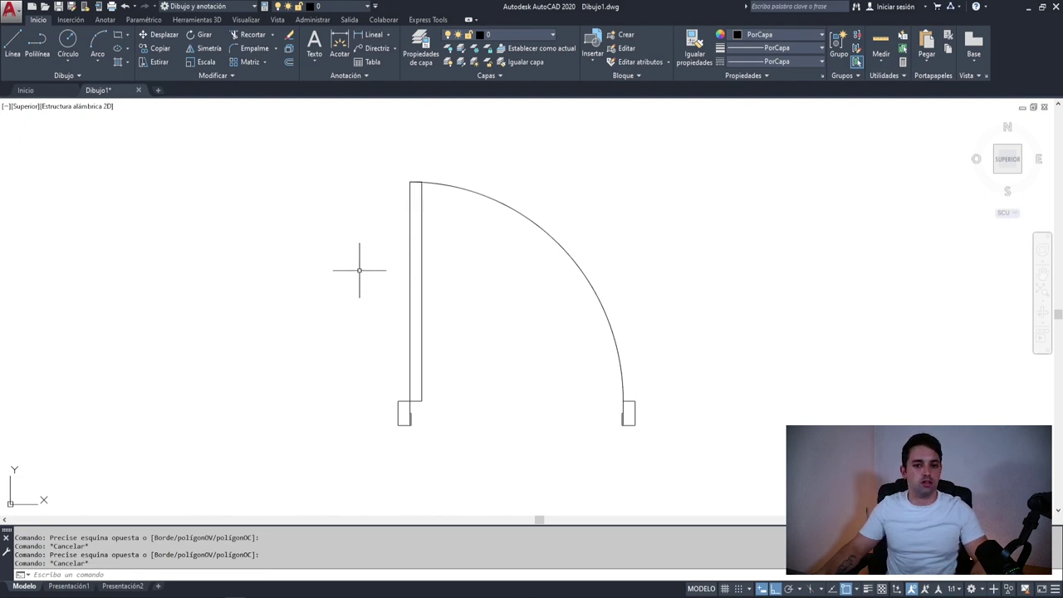
scroll(367, 200, "up", 3)
Step: Draw a small polyline from the door leaf's top-left corner with 0.025 and 0.1 segments
type("pol")
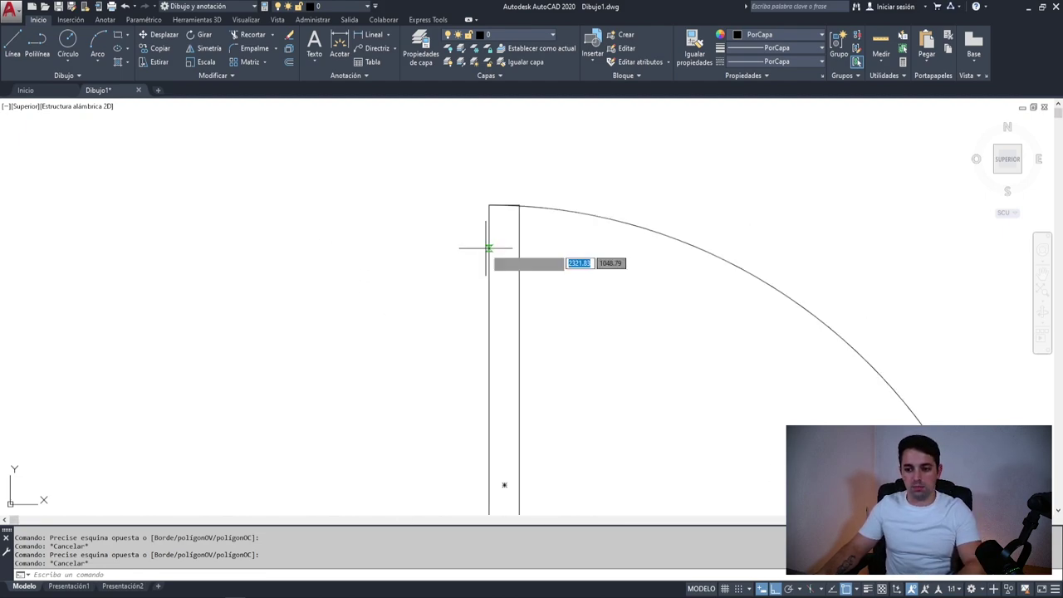
key("Return")
left_click(489, 247)
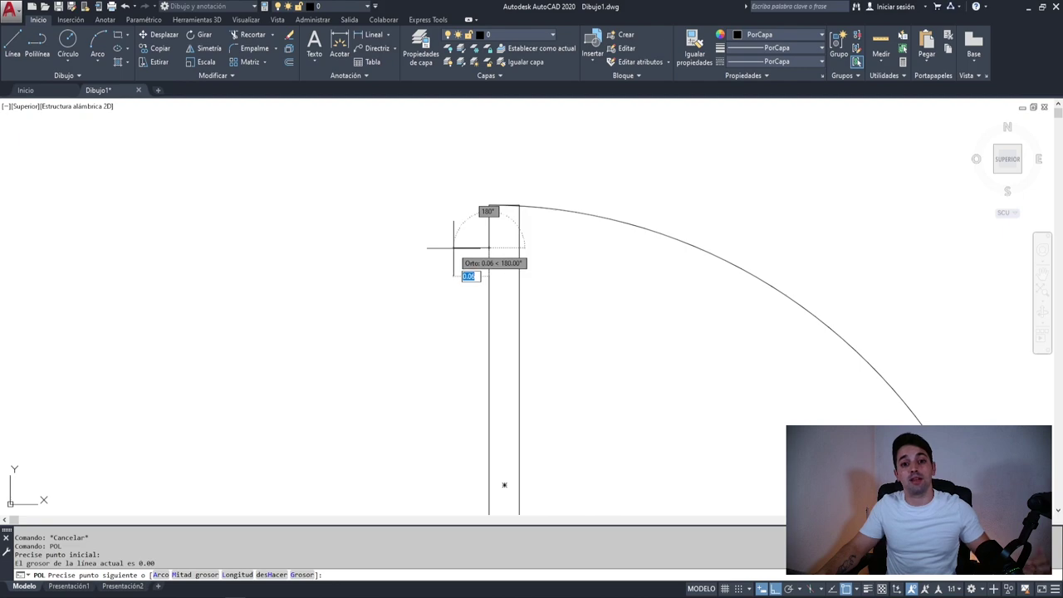
scroll(453, 247, "down", 2)
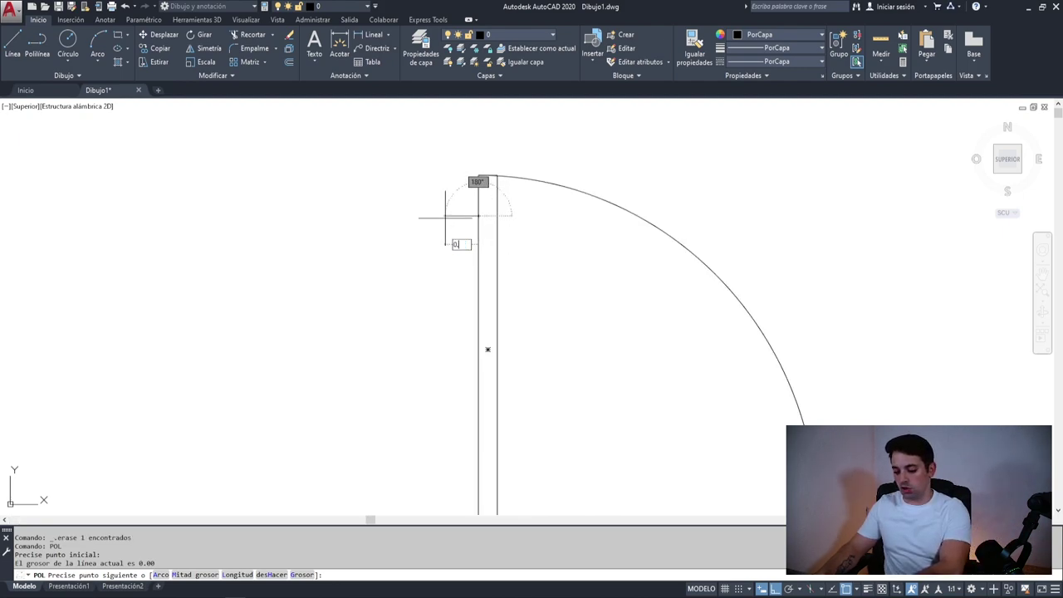
type("0.025")
key("Return")
type(".1")
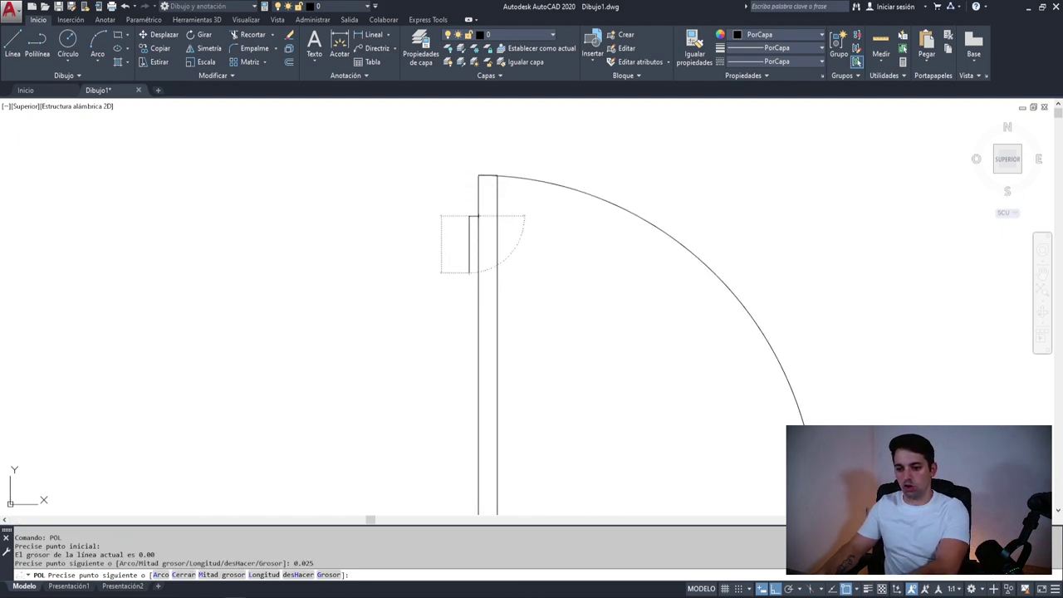
key("Return")
key("Return")
type("df")
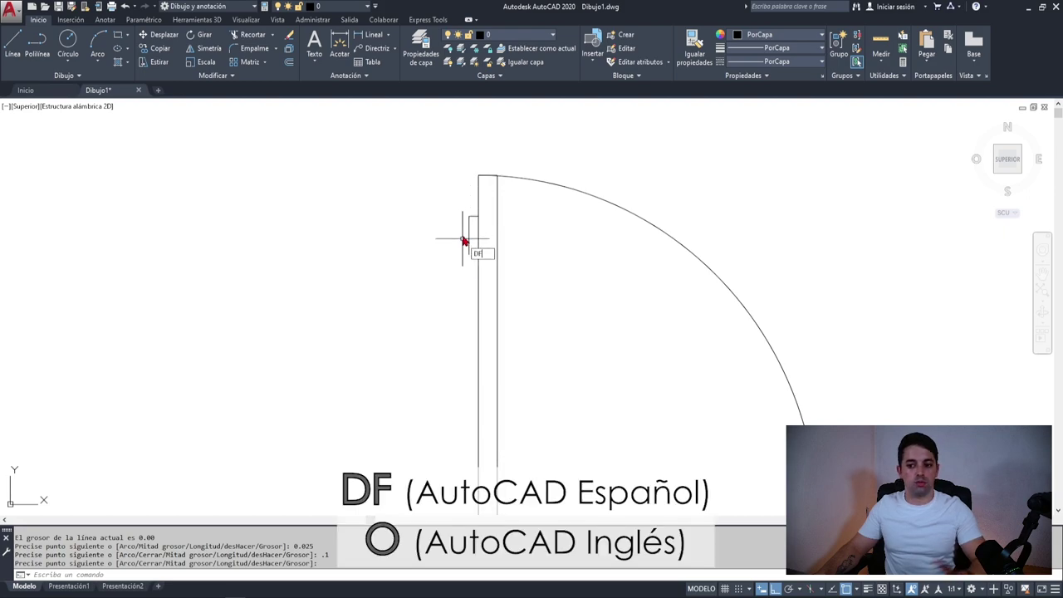
Step: Offset the small polyline by 0.01, then delete the outer offset copy
key("Return")
type(".01")
key("Return")
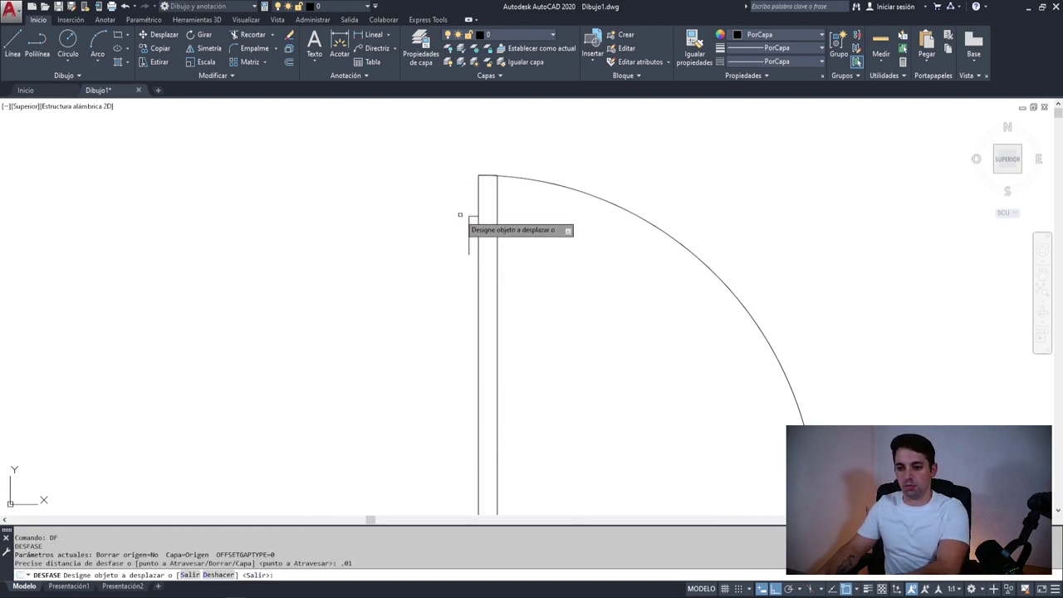
left_click(478, 214)
left_click(465, 226)
key("Escape")
key("Escape")
scroll(451, 200, "up", 6)
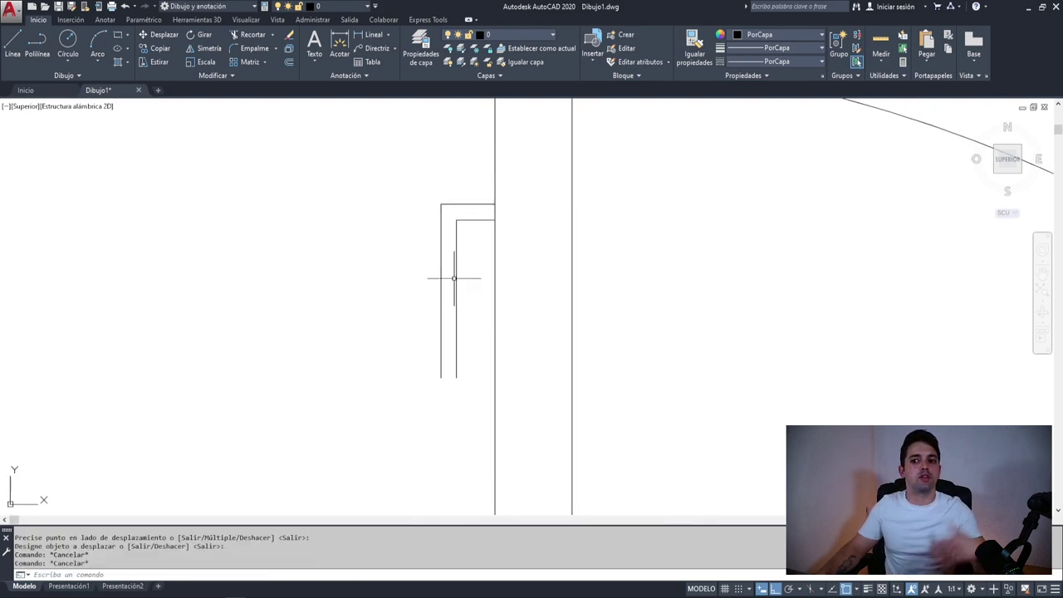
left_click_drag(450, 275, 428, 273)
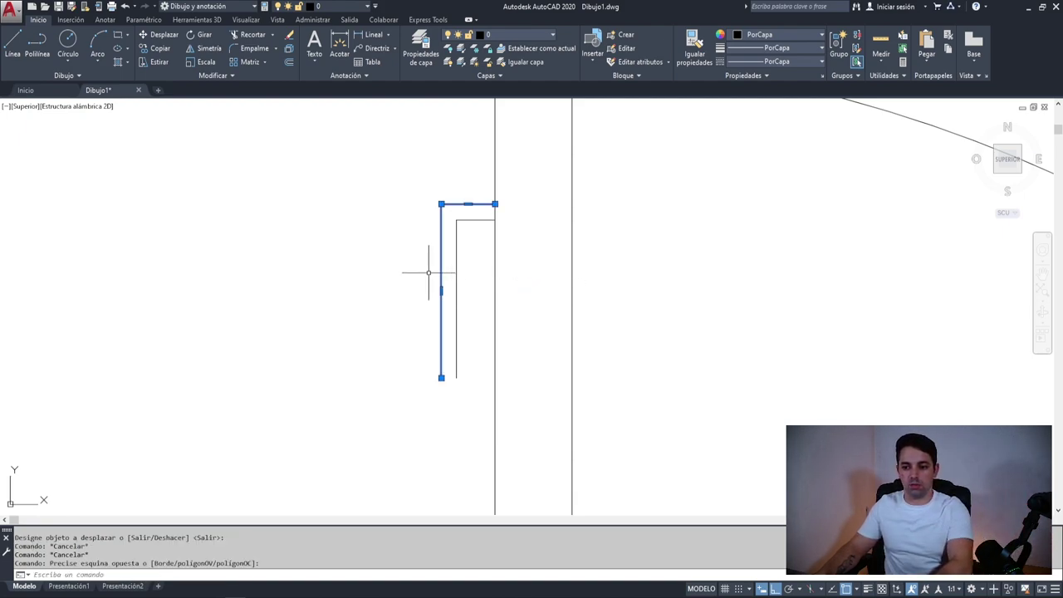
key("Delete")
Step: Offset the inner handle line outward by 5
type("df")
key("Return")
type("0")
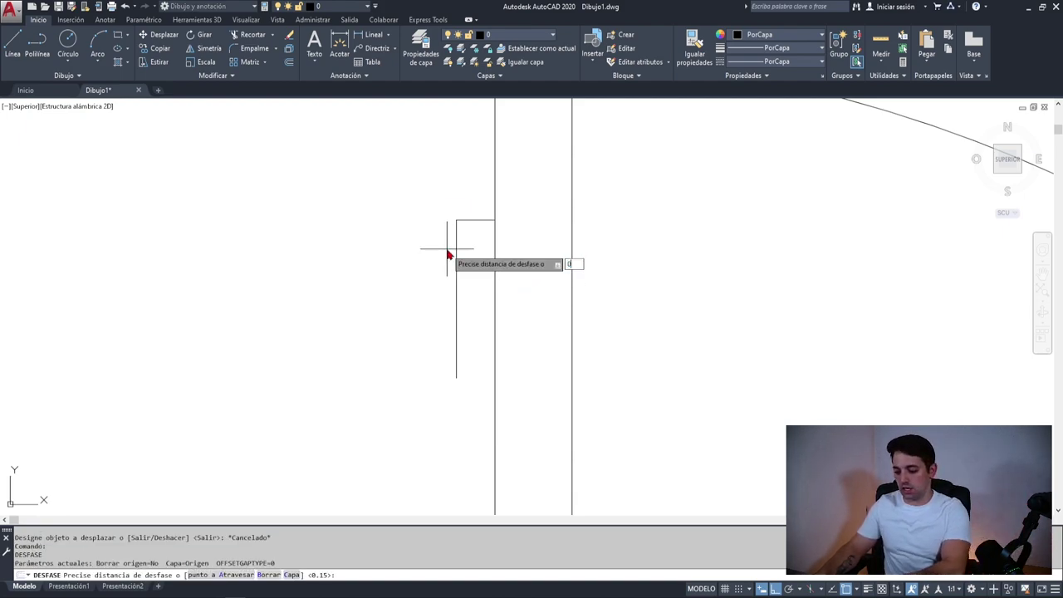
type("5")
key("Return")
left_click(456, 247)
left_click(447, 274)
key("Return")
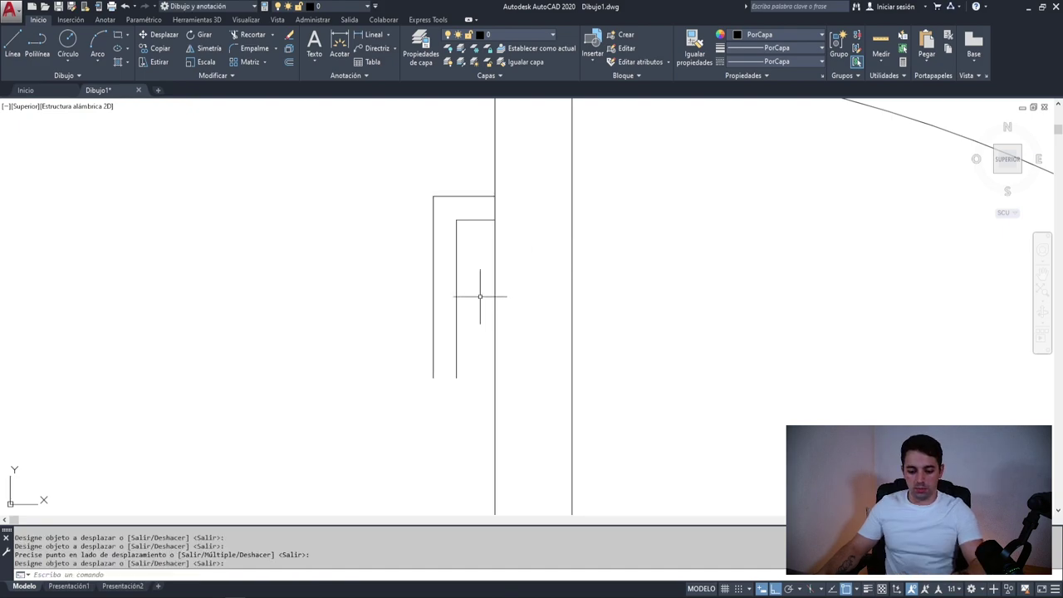
Step: Close the bottom of the two handle lines with a short line
middle_click_drag(386, 341, 350, 390)
type("l")
key("Return")
left_click(421, 427)
left_click(397, 427)
key("Escape")
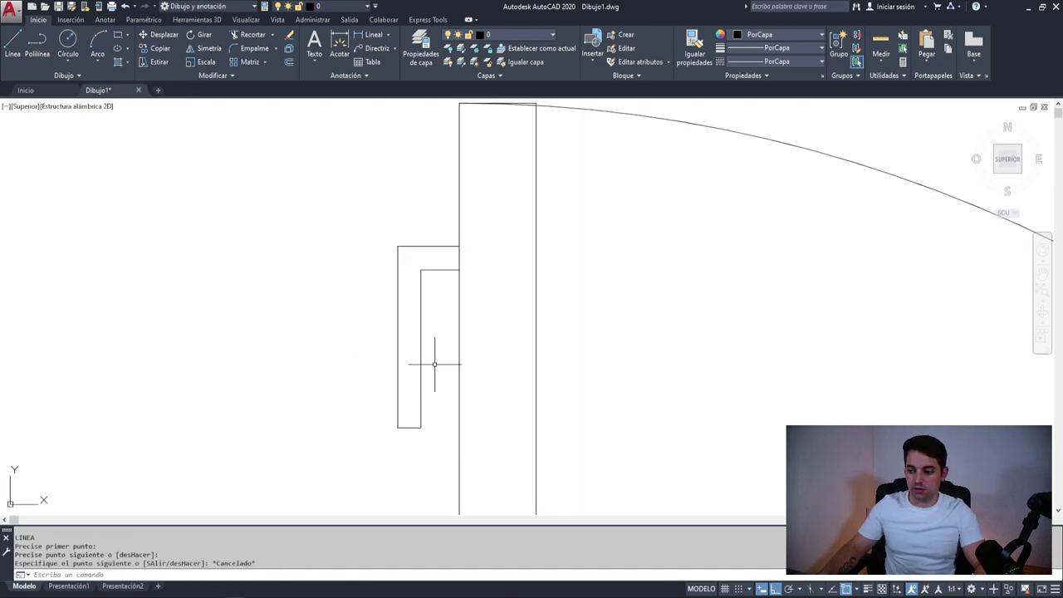
Step: Set a fillet radius on screen and round the handle's bottom-right corner
key("Return")
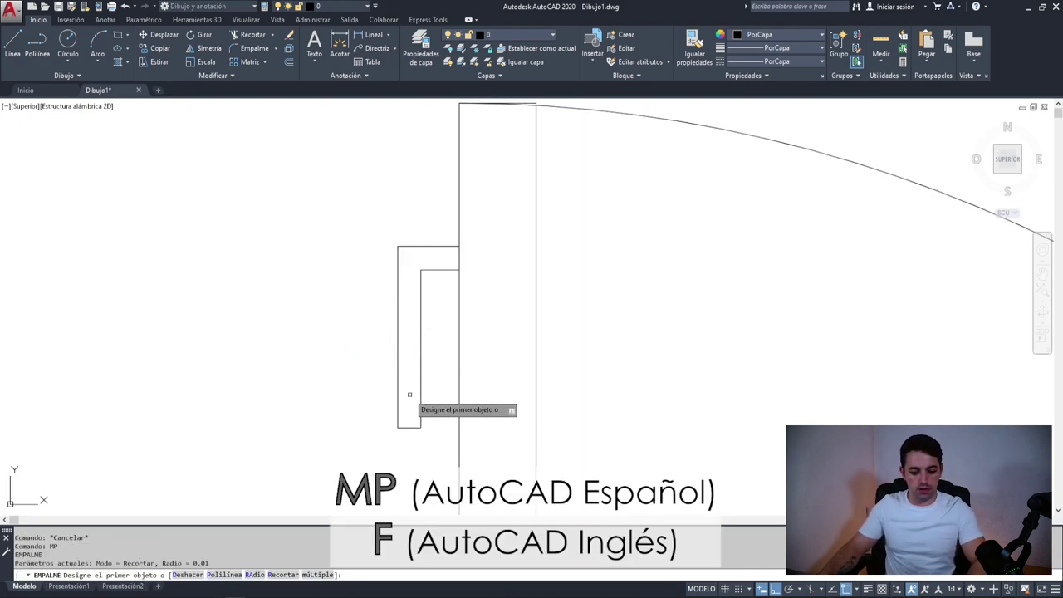
type("ra")
key("Return")
scroll(413, 432, "up", 3)
left_click(430, 446)
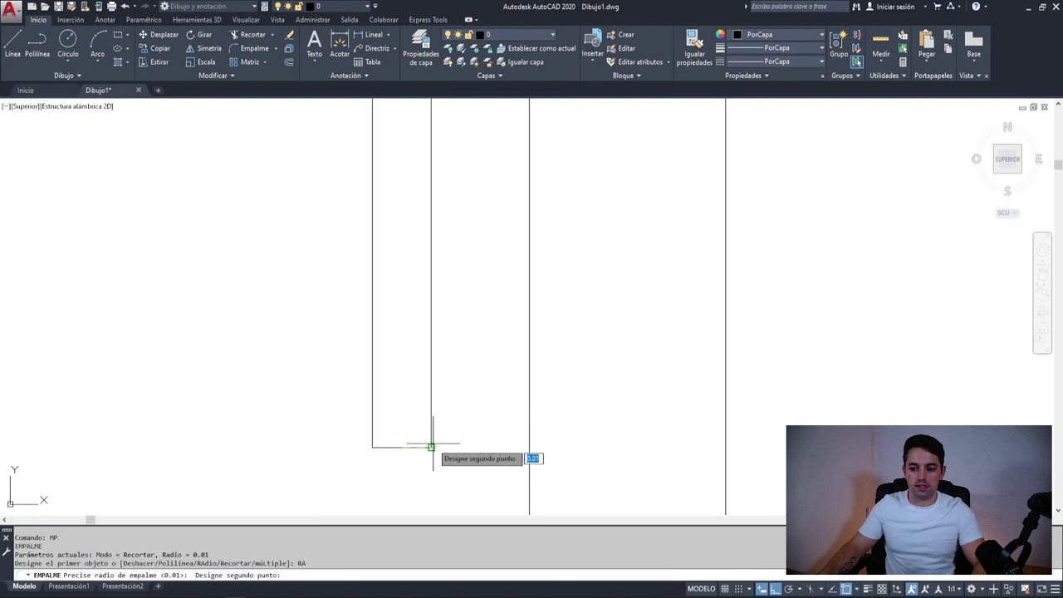
left_click(431, 444)
left_click(413, 447)
left_click(430, 414)
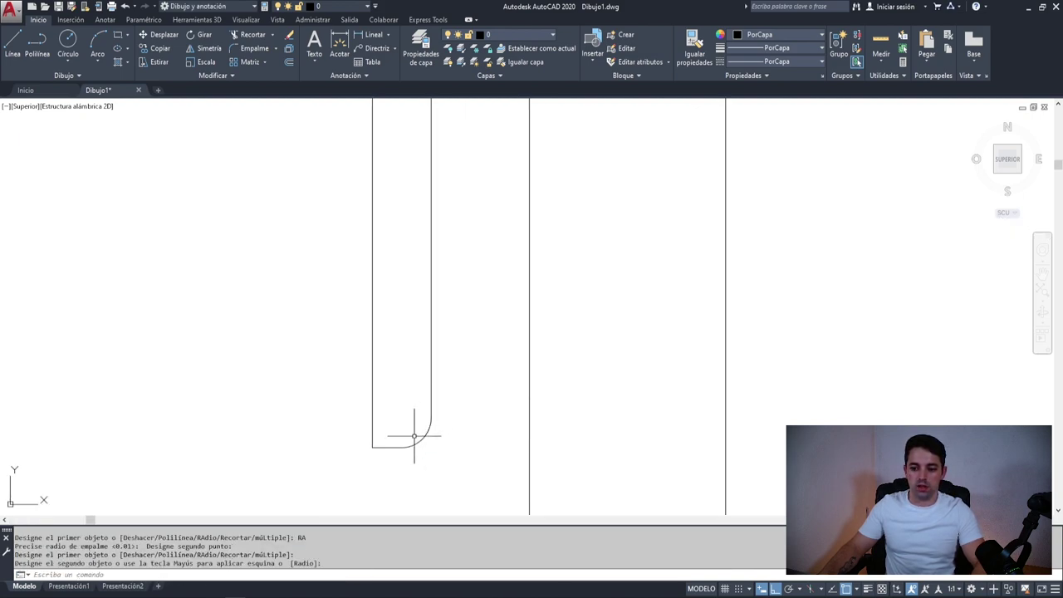
Step: Fillet the handle's bottom-left and top-left inner corners with the same radius
key("Return")
left_click(381, 445)
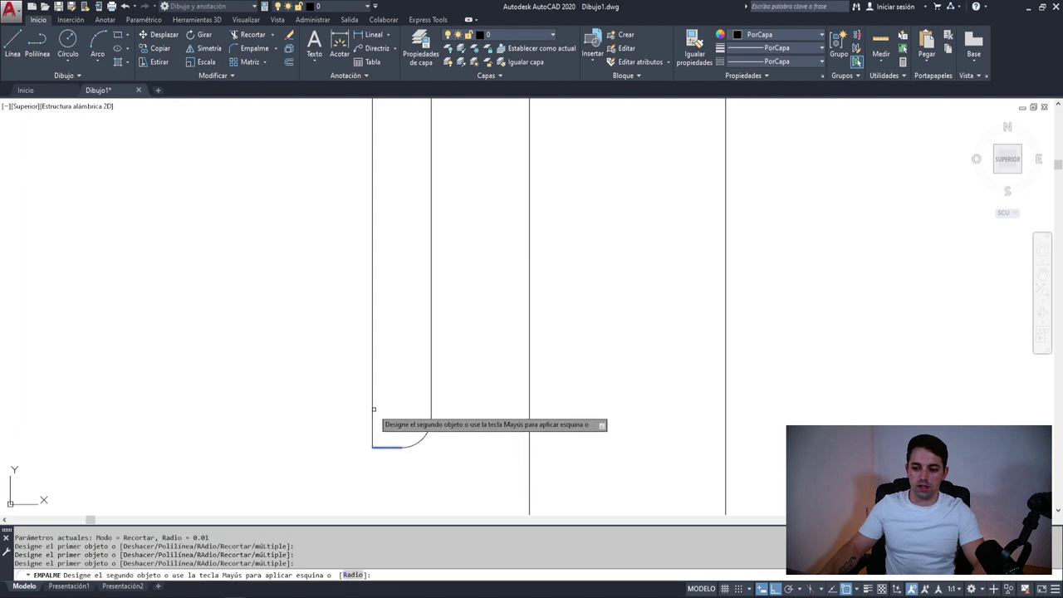
left_click(373, 411)
key("Return")
scroll(375, 390, "down", 3)
left_click(377, 354)
left_click(371, 365)
left_click(353, 372)
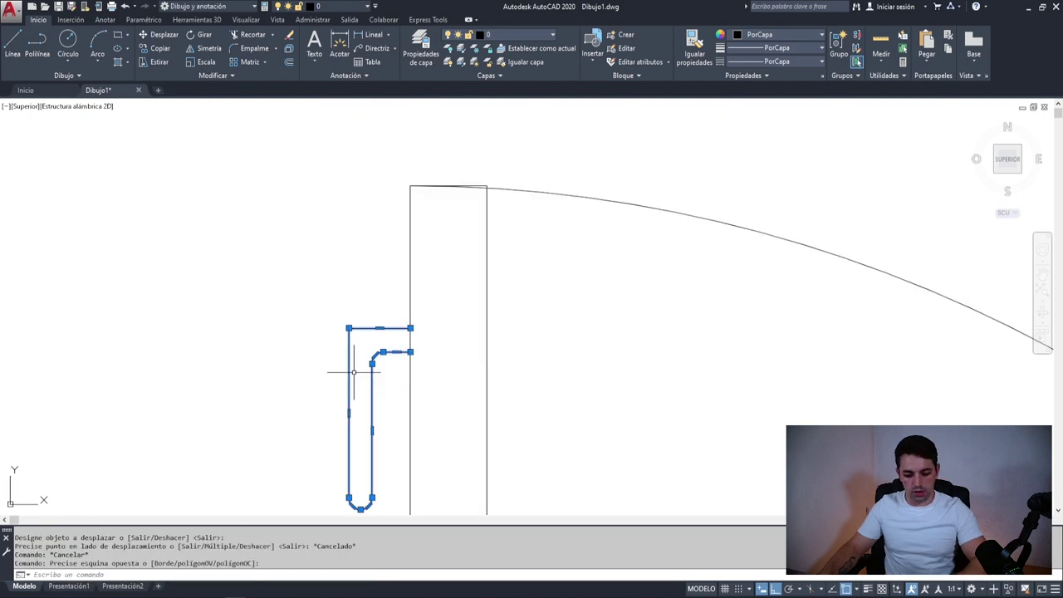
key("Escape")
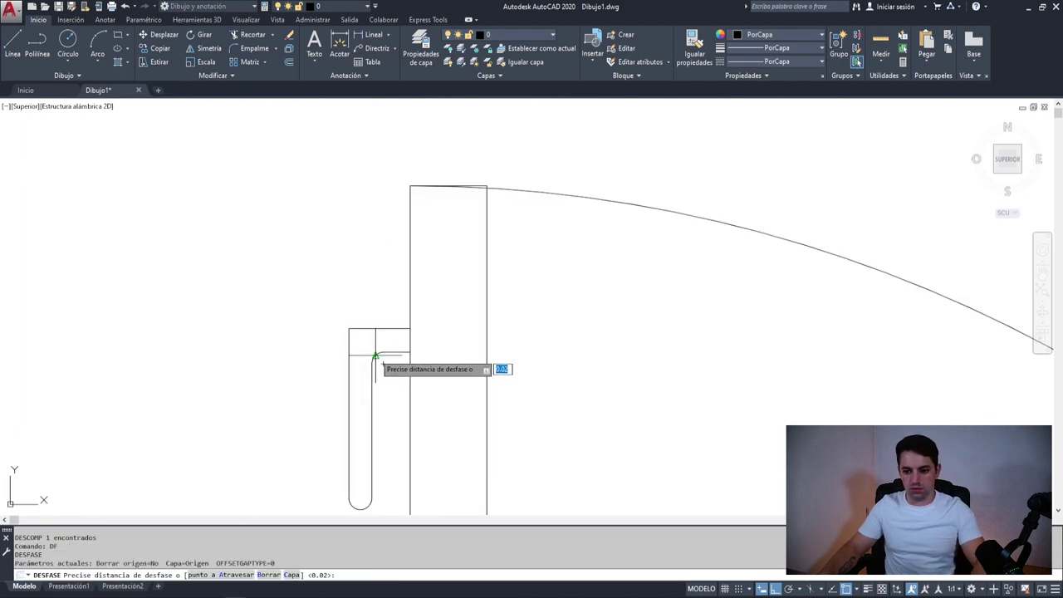
Step: Join the handle's nine pieces into a single polyline with U (UNIR)
left_click(358, 336)
type("tr")
key("Return")
left_click(354, 330)
key("Escape")
scroll(346, 311, "down", 4)
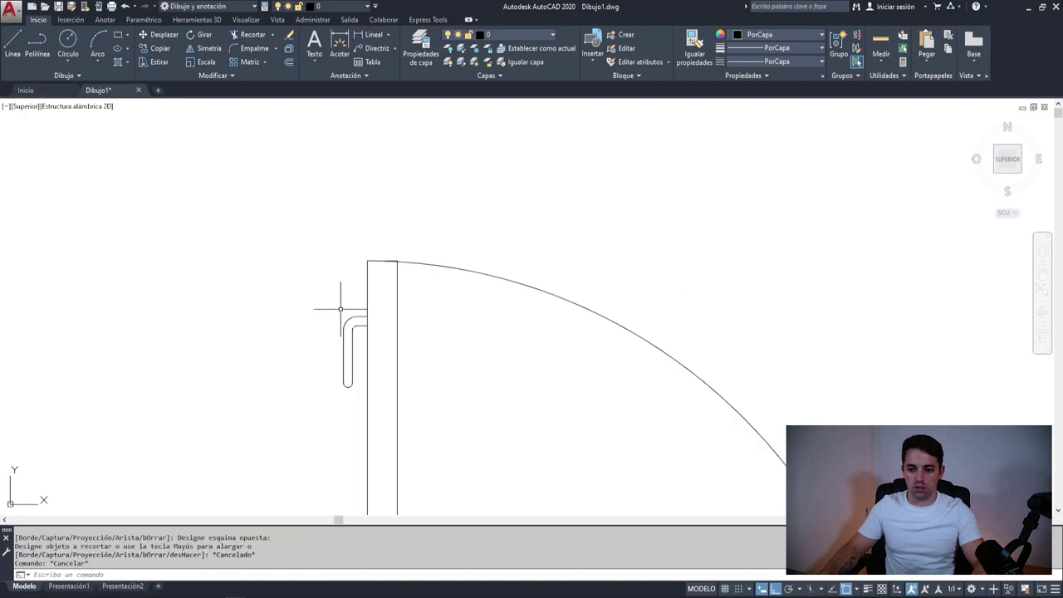
scroll(432, 253, "up", 3)
left_click(432, 253)
left_click(363, 445)
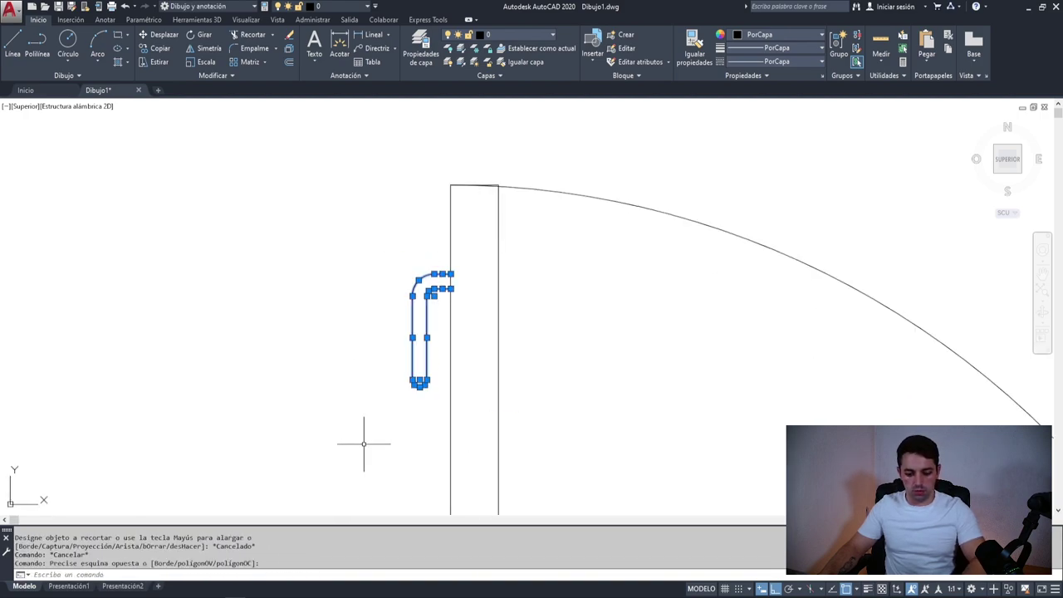
type("u")
key("Return")
Step: Mirror the handle about the door leaf's vertical centre line, keeping the original
left_click(436, 334)
left_click(410, 346)
scroll(408, 332, "down", 3)
scroll(418, 260, "up", 3)
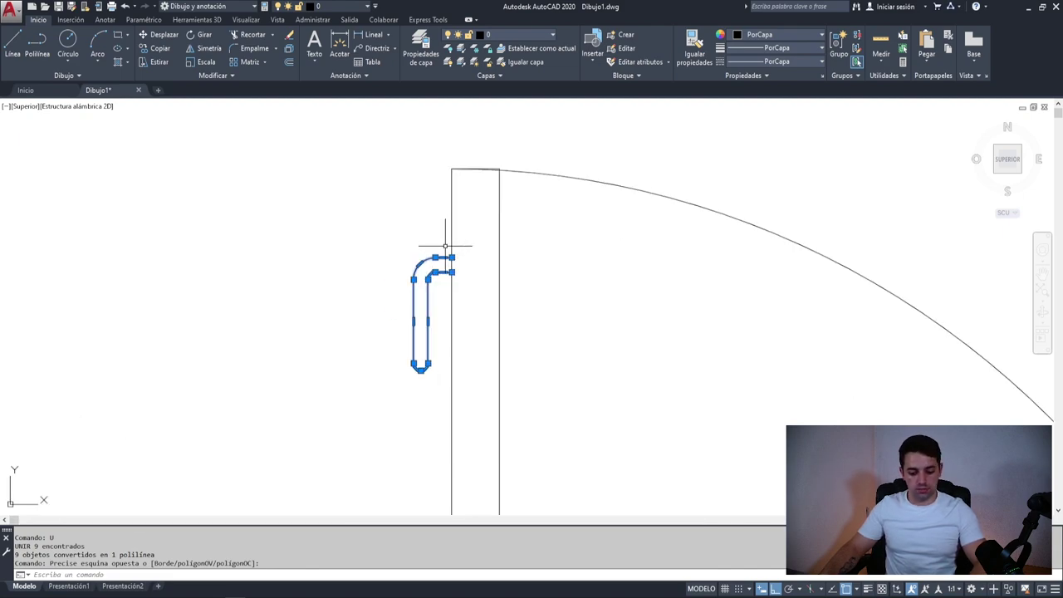
type("si")
key("Return")
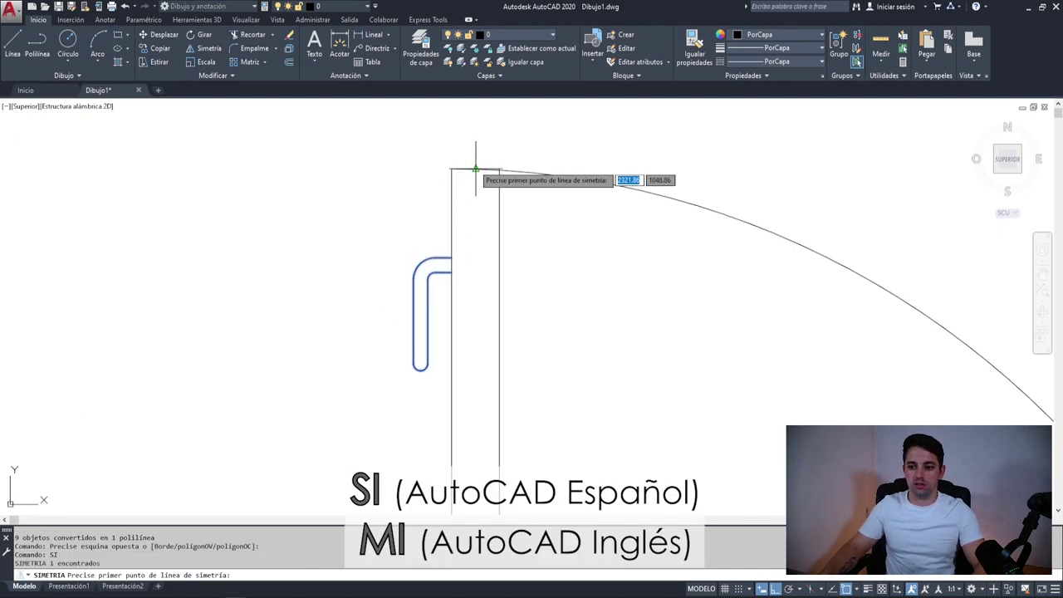
left_click(475, 170)
left_click(475, 137)
key("Return")
Step: Select both handle outlines and start moving them, then cancel the move
scroll(475, 158, "down", 6)
middle_click_drag(501, 206, 503, 307)
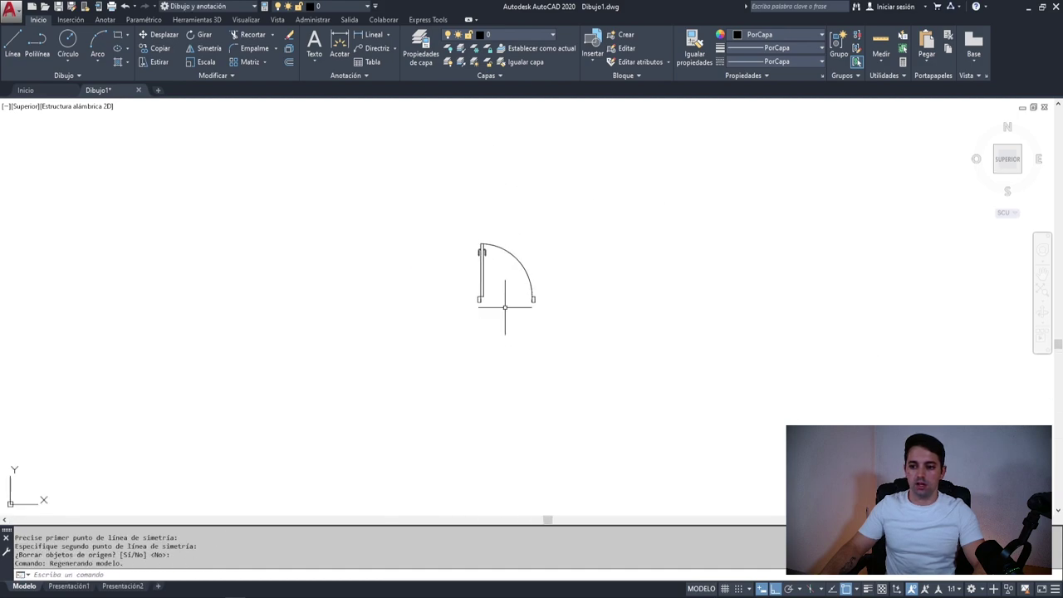
scroll(498, 274, "up", 8)
left_click(356, 147)
left_click(430, 212)
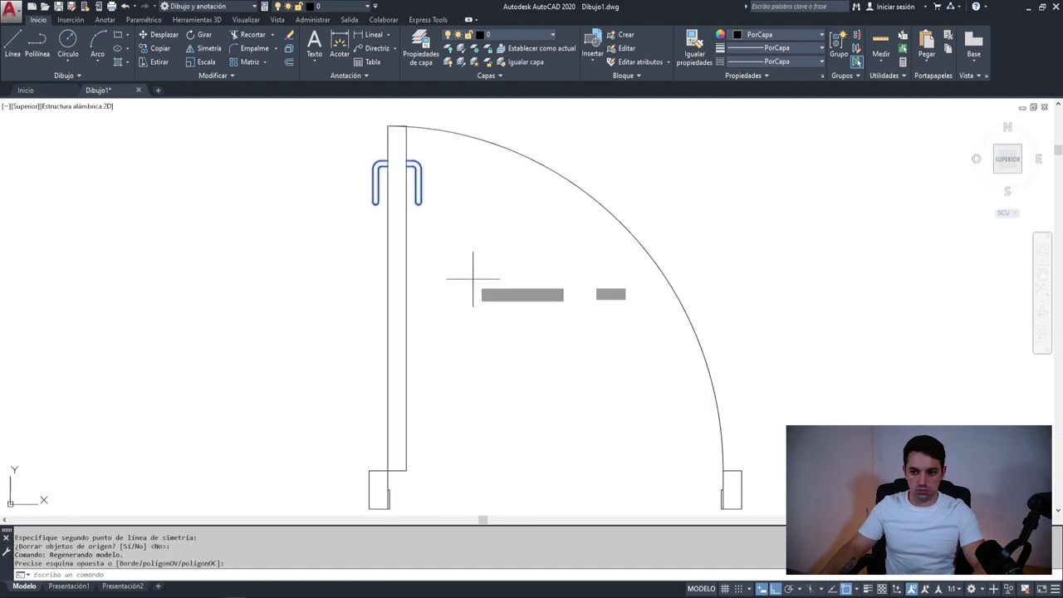
type("d")
key("Return")
left_click(474, 264)
key("Escape")
scroll(469, 262, "down", 2)
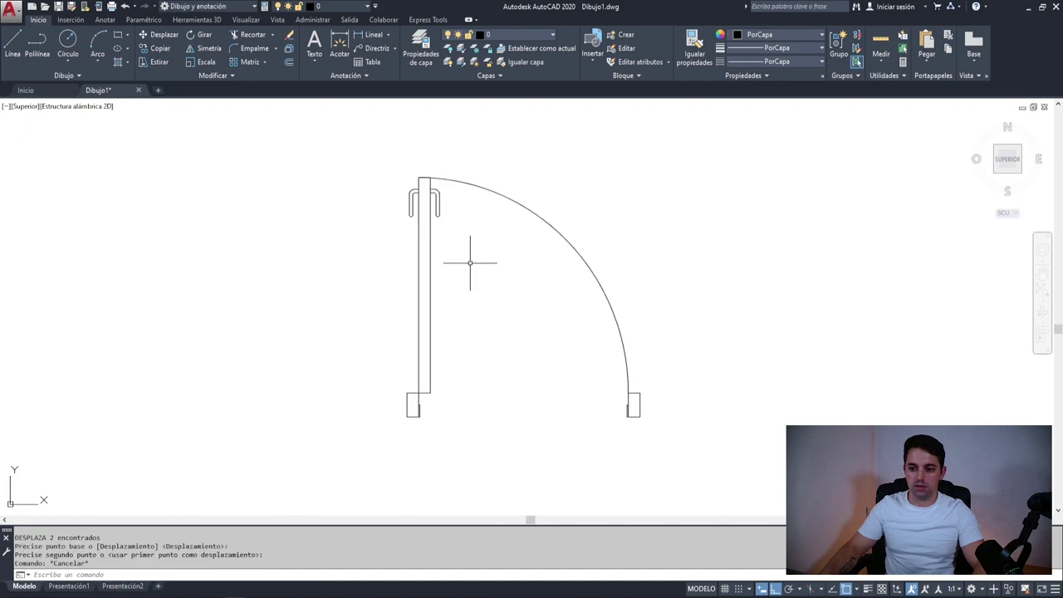
scroll(450, 230, "up", 5)
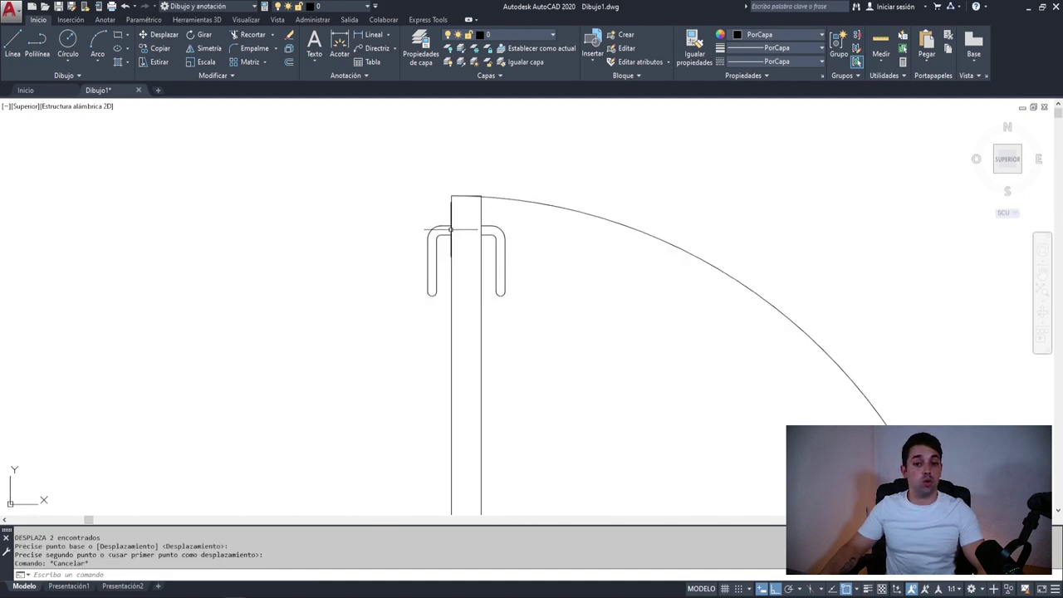
scroll(451, 229, "up", 4)
type("L")
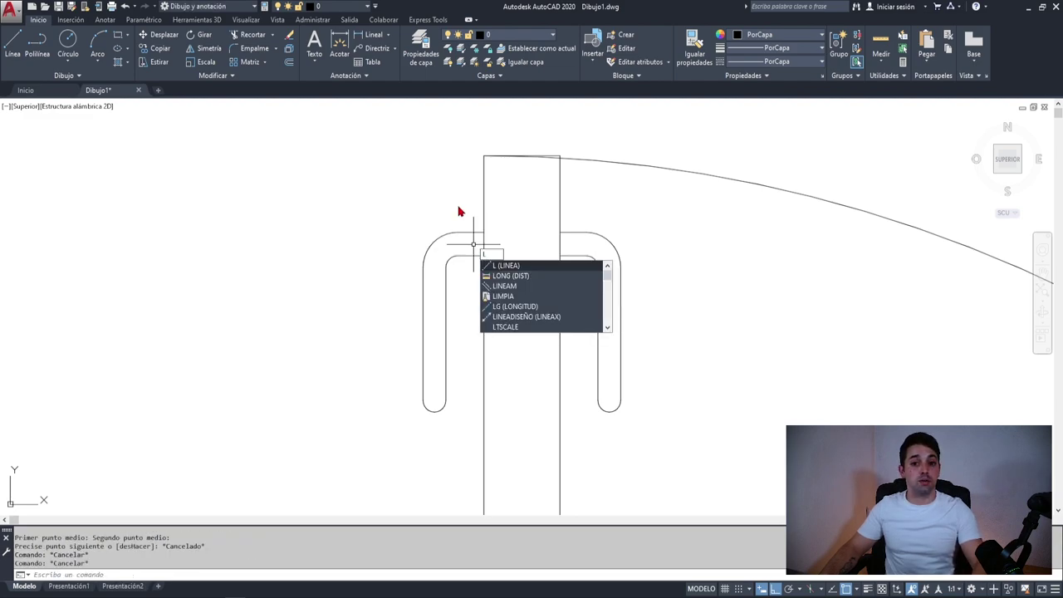
Step: Draw a horizontal guide line starting midway between the handle's edges, running left
key("Return")
type("P")
key("Return")
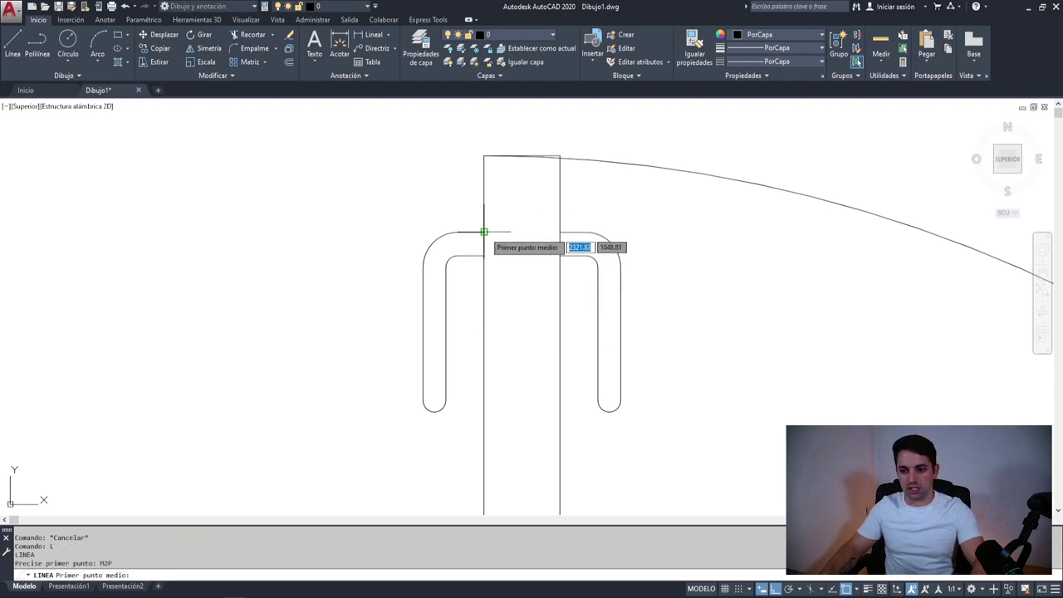
left_click(484, 233)
left_click(484, 255)
key("Return")
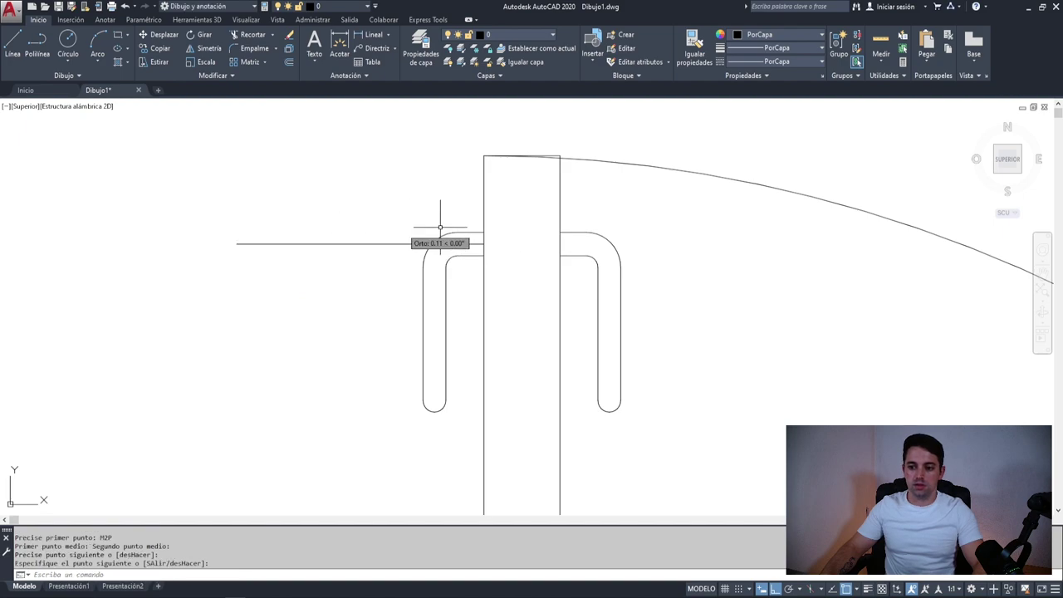
key("Escape")
left_click(387, 216)
left_click(339, 295)
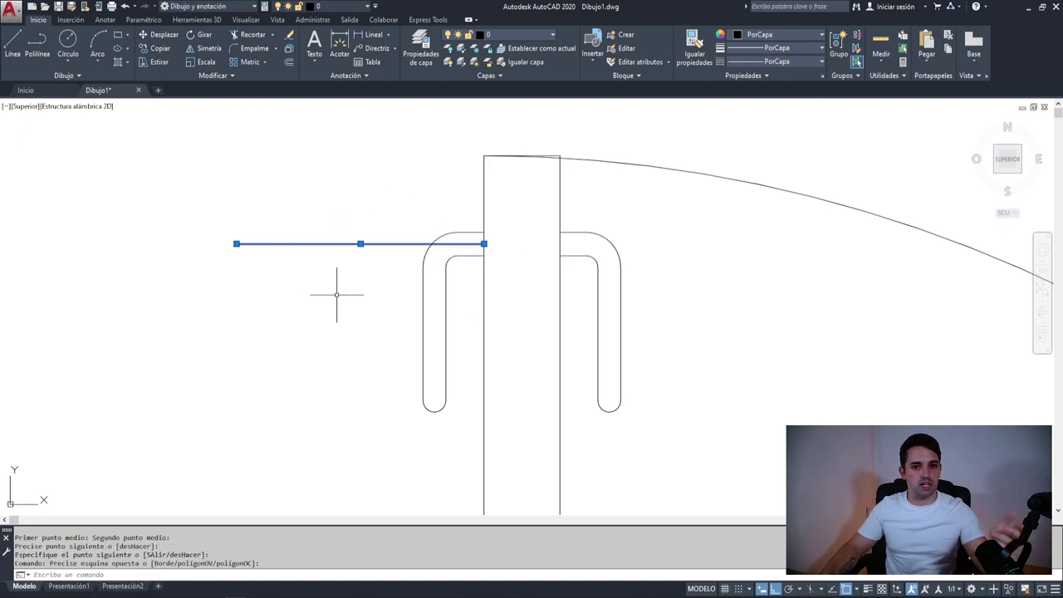
key("Escape")
Step: Draw a small stepped plate polyline with 0.015 and 0.01 segments above the guide line
type("POL")
key("Return")
left_click(482, 235)
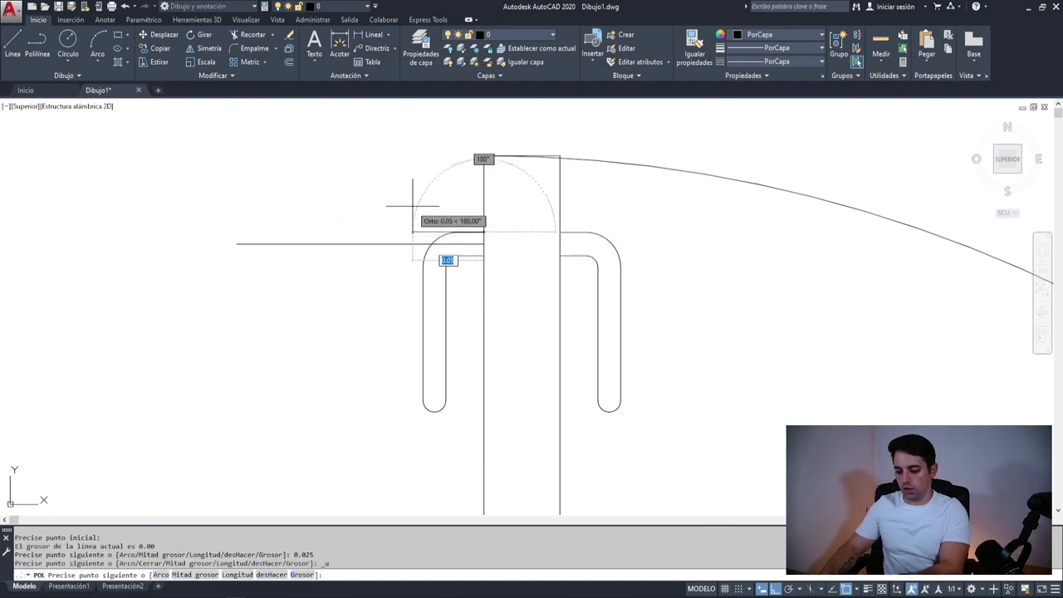
type("015")
key("Return")
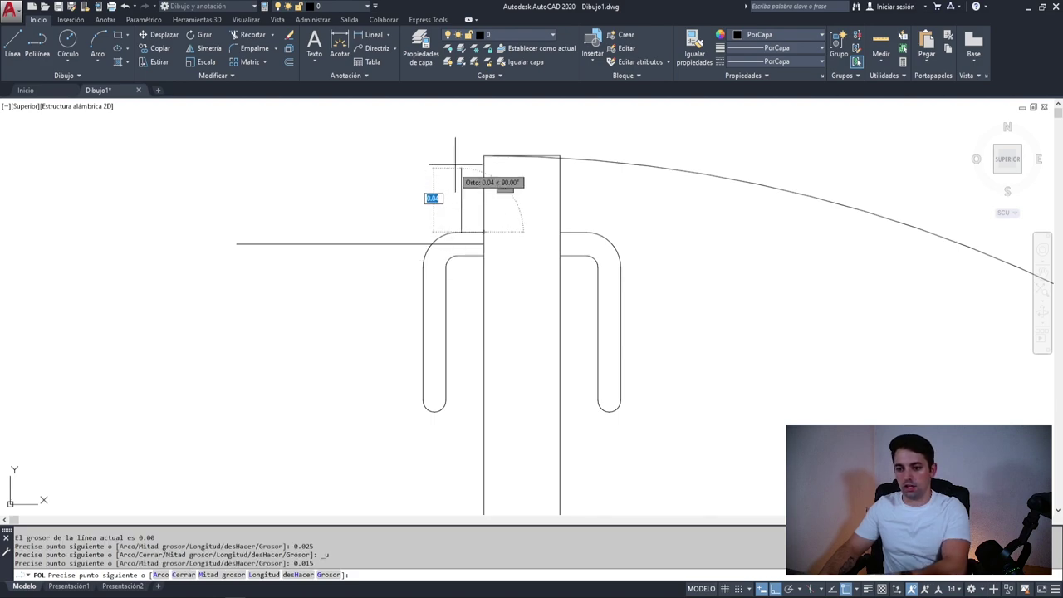
type("0.01")
key("Return")
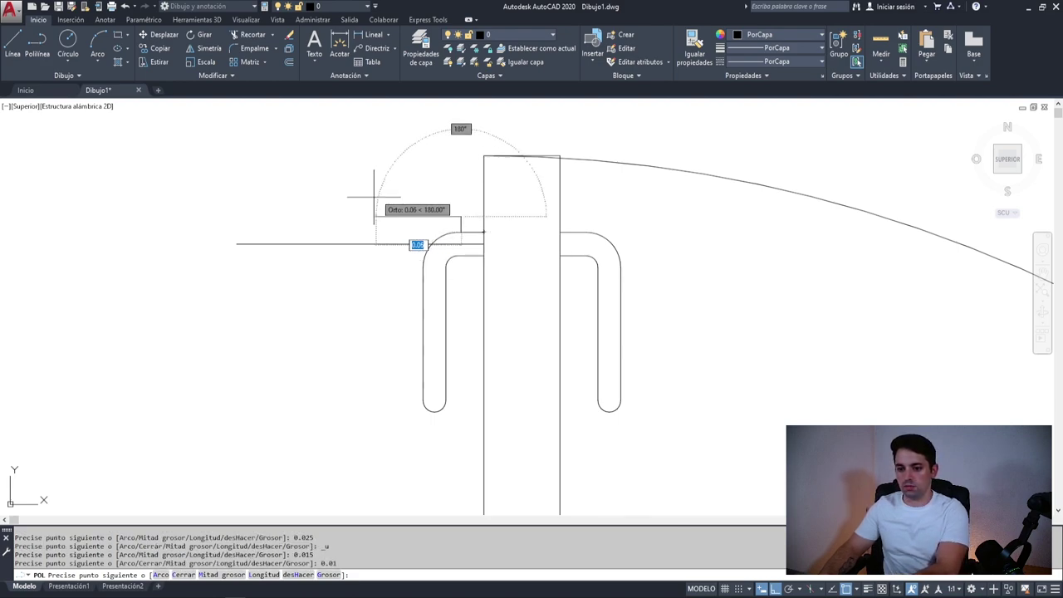
type("0.0")
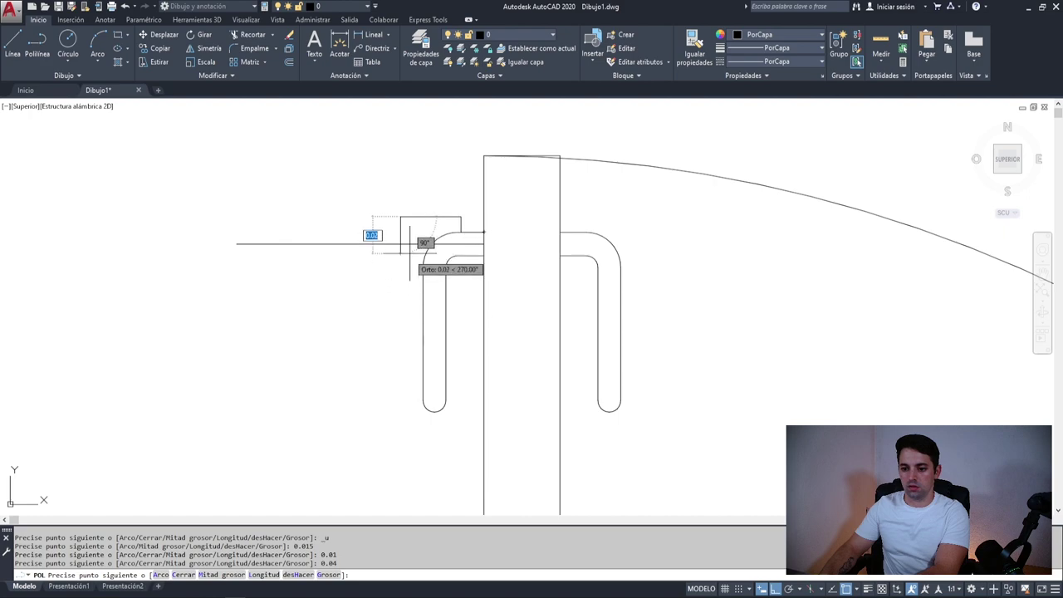
key("Escape")
left_click(450, 197)
left_click(406, 227)
key("Escape")
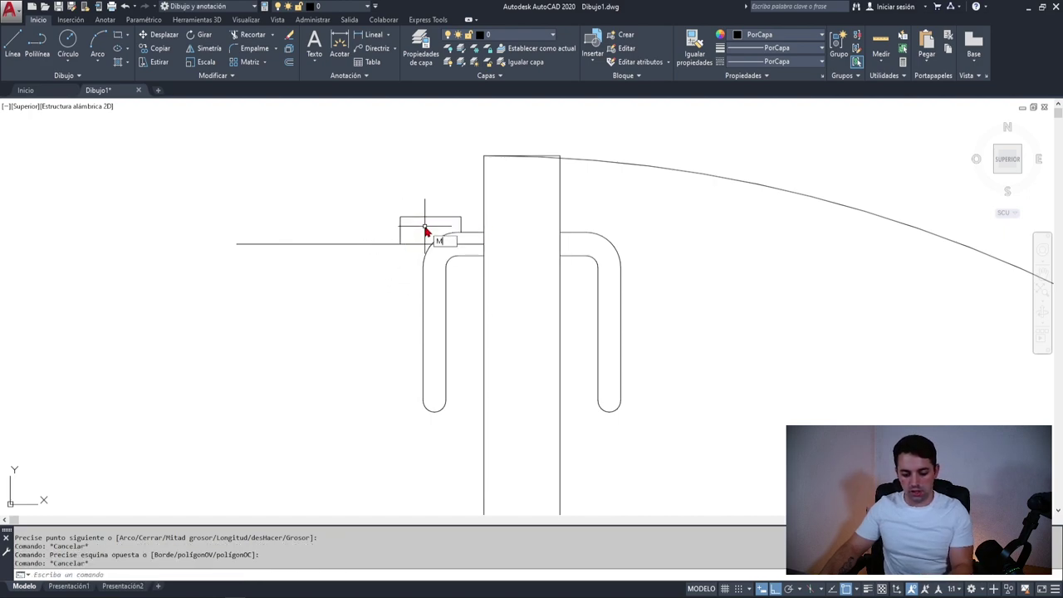
Step: Start a fillet to round the plate's corner
type("P")
key("Return")
scroll(448, 229, "up", 4)
Step: Round the base plate corner next to the door leaf
left_click(446, 235)
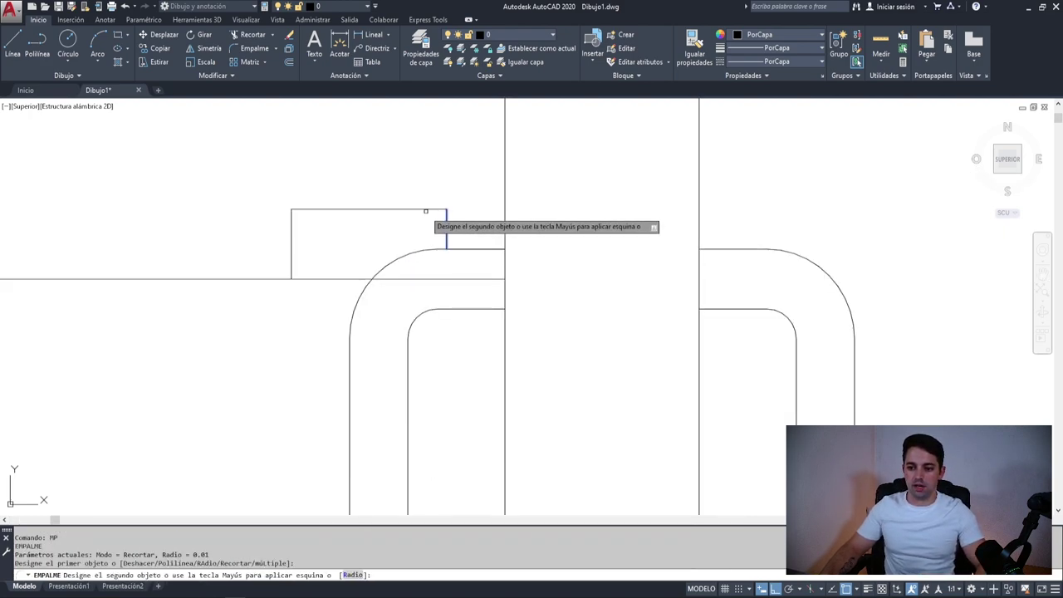
left_click(422, 212)
key("Escape")
key("Escape")
Step: Mirror the plate outline across the guide line, keeping the original
scroll(405, 214, "down", 4)
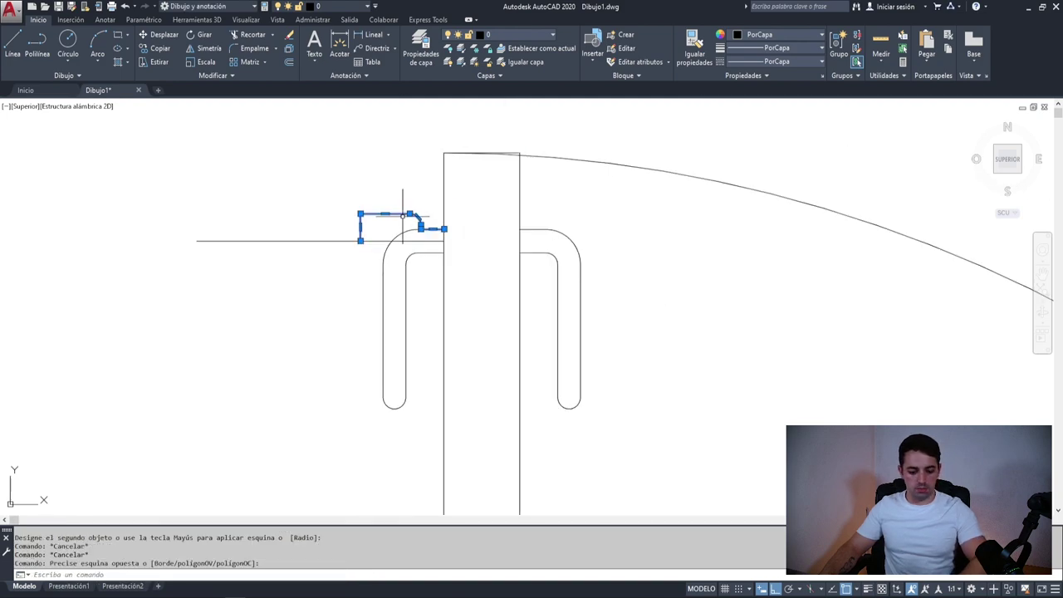
type("si")
key("Return")
left_click(359, 240)
left_click(178, 164)
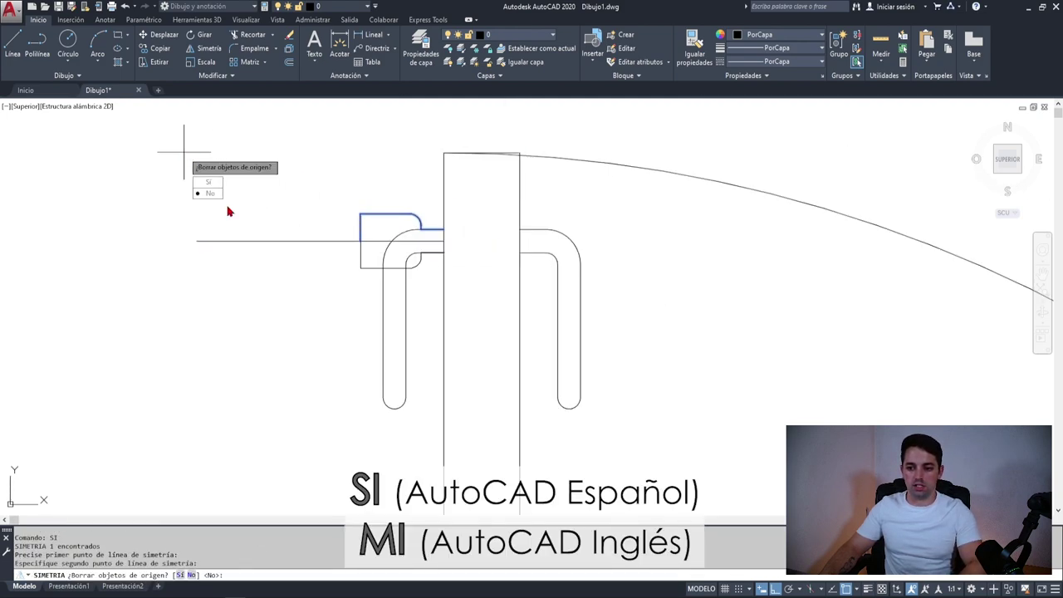
key("Return")
left_click(304, 233)
Step: Erase the horizontal guide line
left_click(268, 274)
key("Delete")
left_click_drag(378, 224, 335, 234)
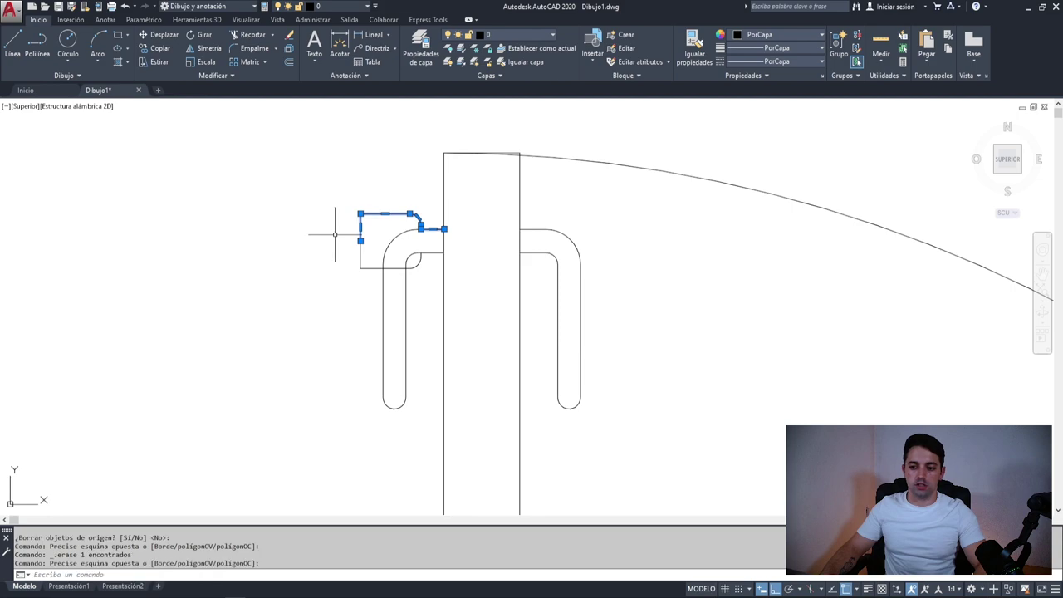
Step: Join the upper and lower grip outline pieces into one shape
left_click(359, 235)
left_click(339, 253)
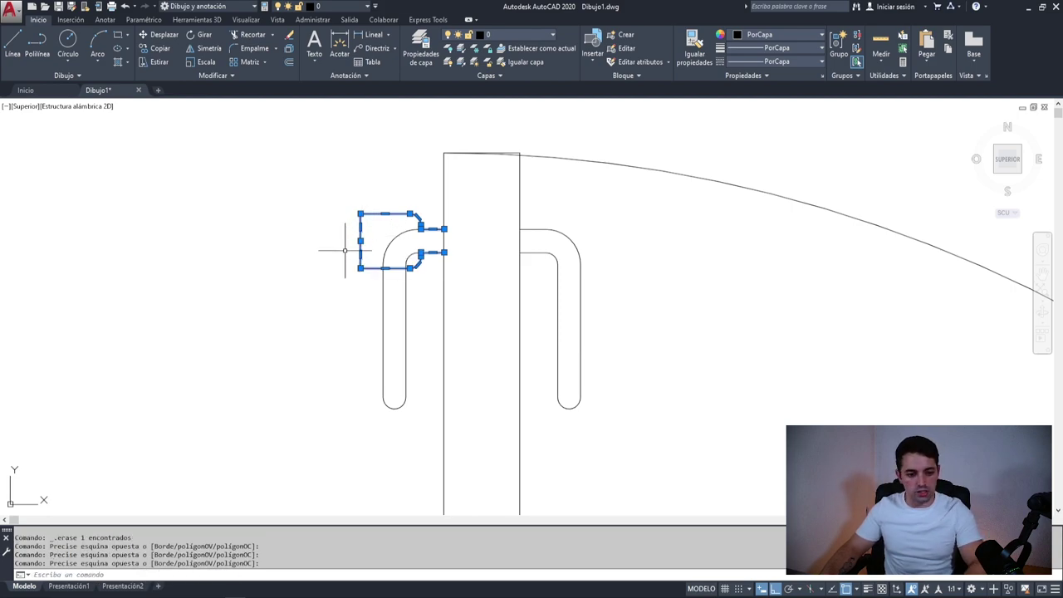
type("u")
key("Return")
Step: Fillet the grip's top-left corner and select the whole rounded grip outline
left_click(360, 227)
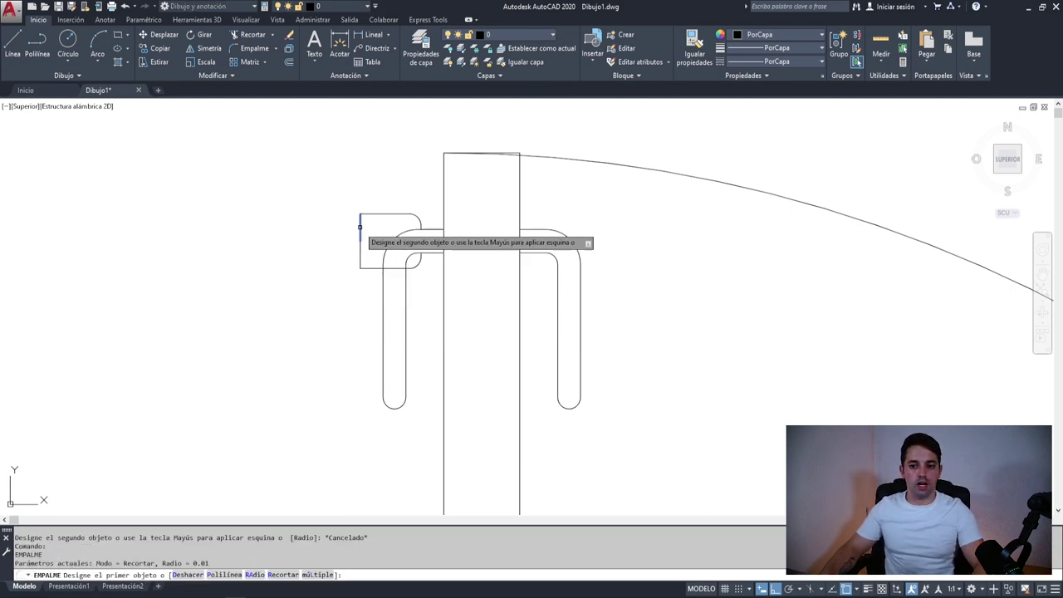
left_click(363, 214)
key("Return")
left_click(359, 253)
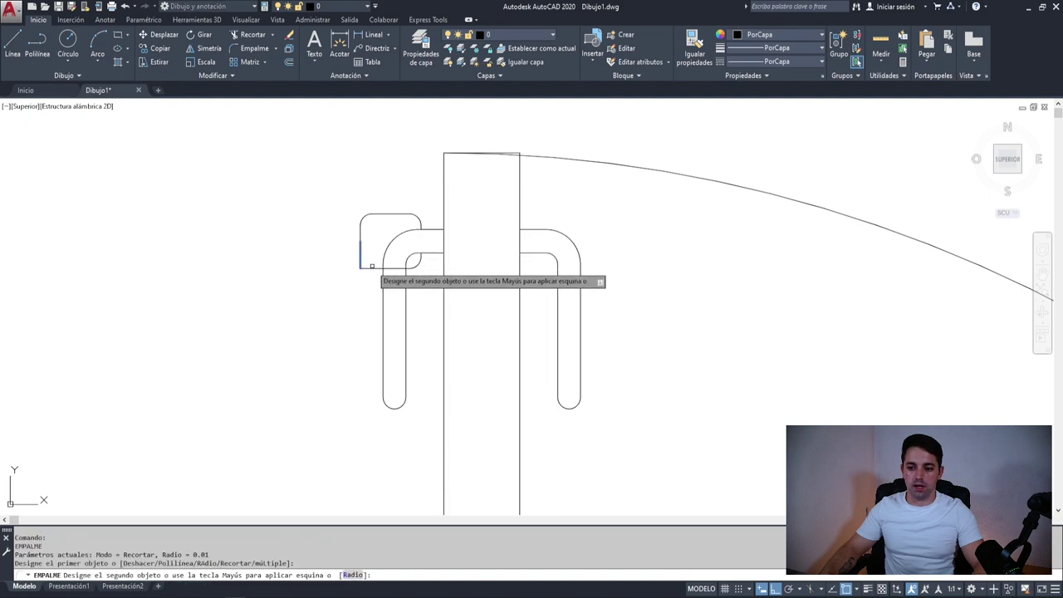
key("Escape")
left_click(318, 203)
left_click(449, 283)
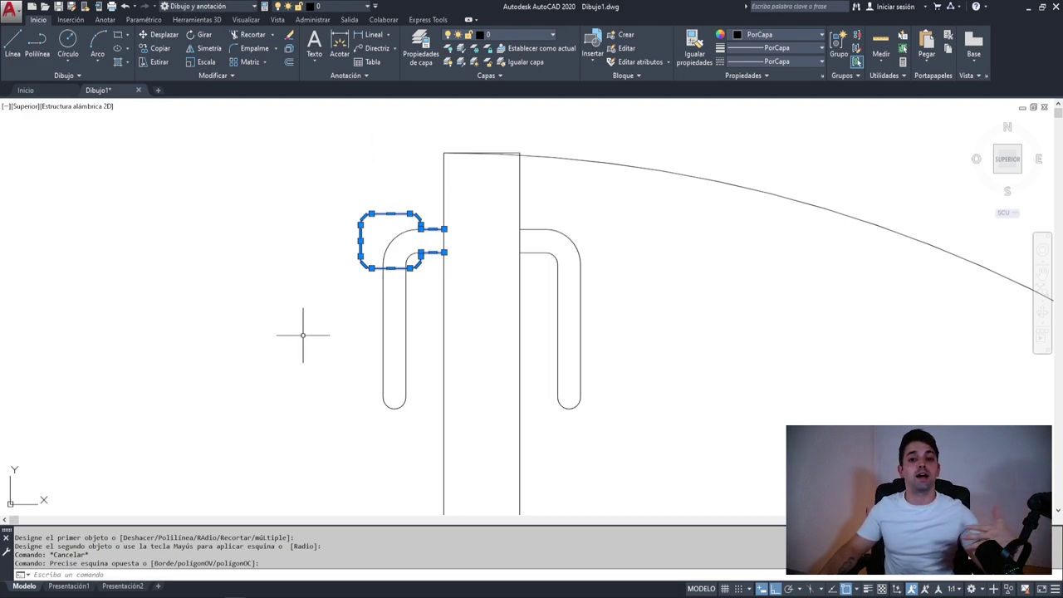
Step: Mirror the rounded grip across the door leaf's axis with SI, keeping the original
type("si")
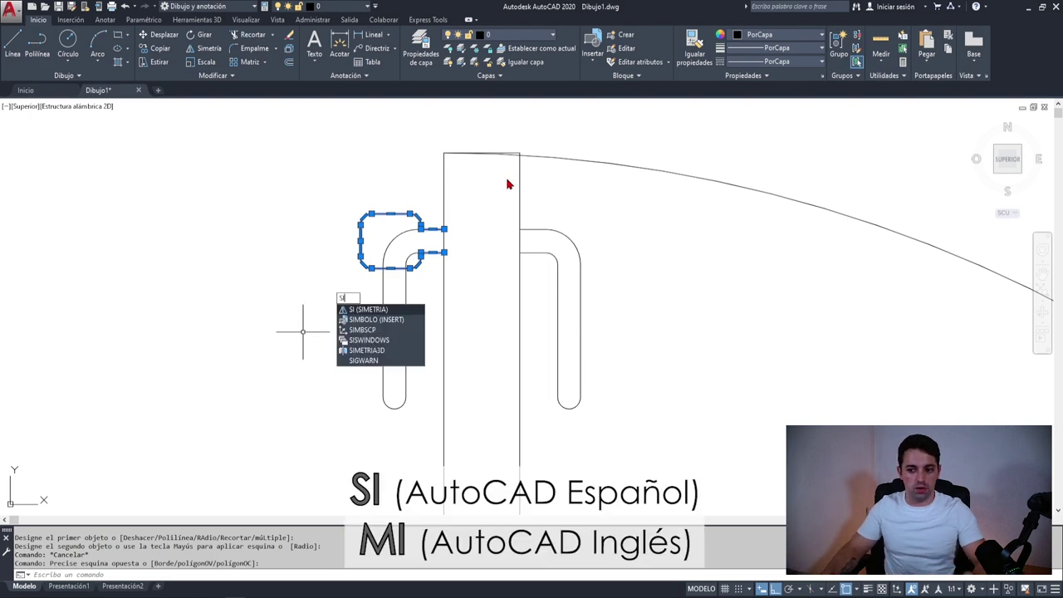
key("Return")
left_click(483, 153)
left_click(481, 130)
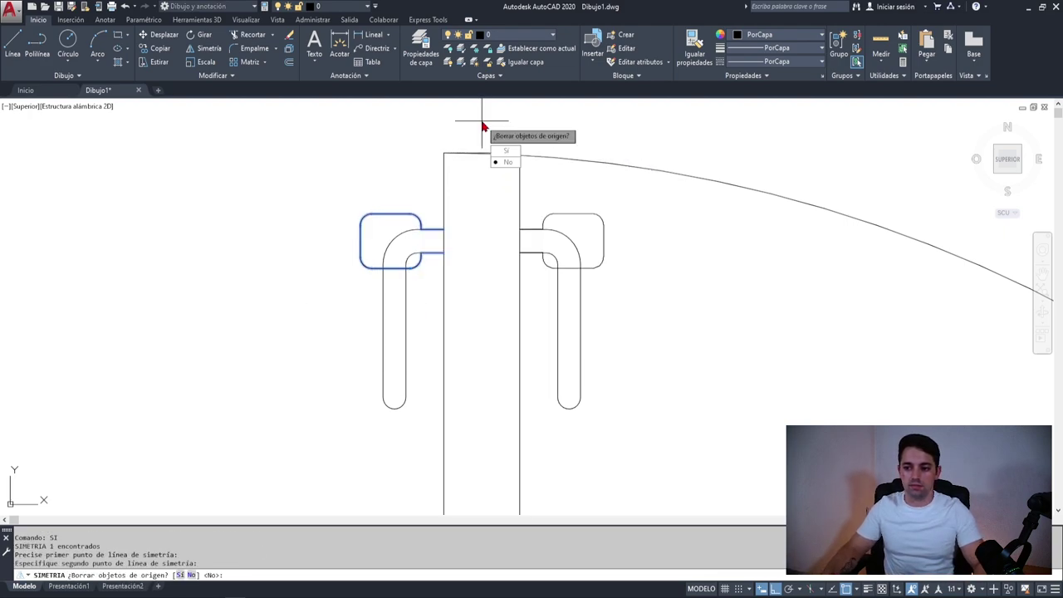
key("Return")
scroll(495, 232, "down", 6)
key("Escape")
scroll(503, 231, "up", 4)
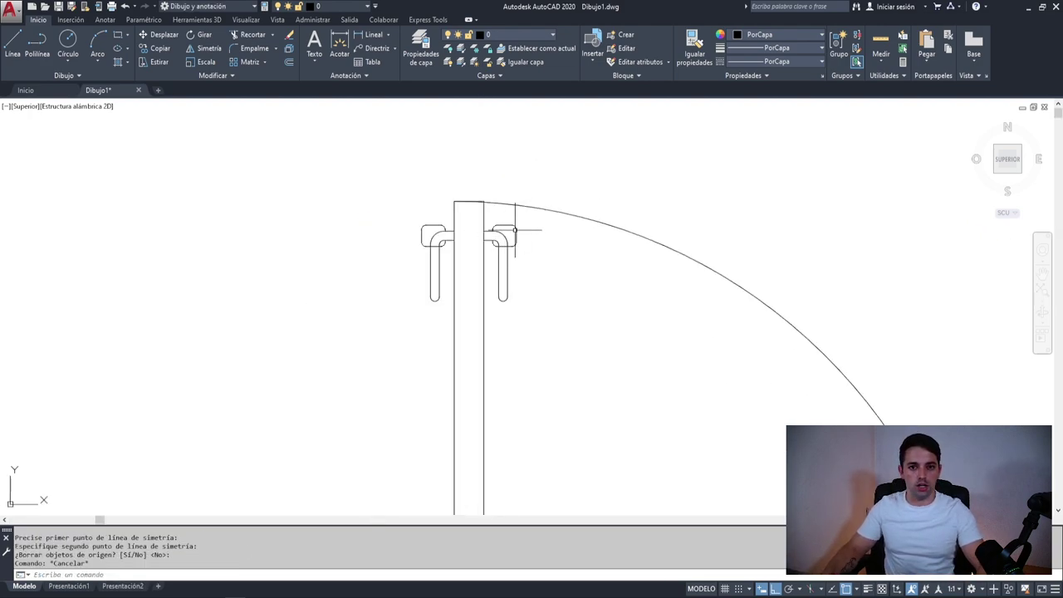
scroll(465, 241, "up", 6)
Step: Stretch the lower edges of both handle grips, selected with crossing windows
type("ei")
key("Return")
left_click(473, 306)
left_click(293, 387)
left_click(441, 399)
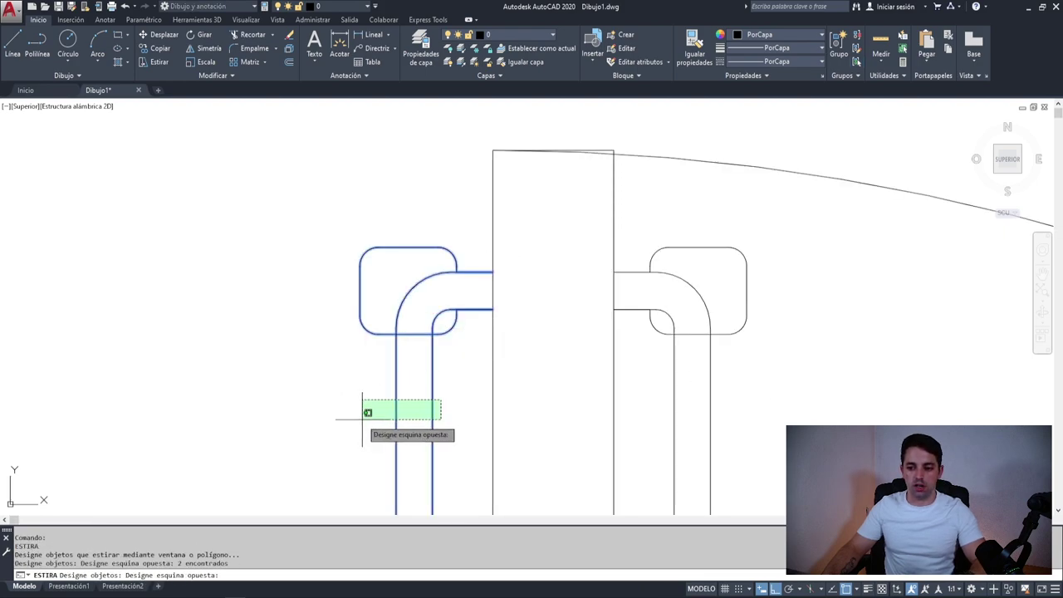
left_click(362, 419)
left_click(769, 313)
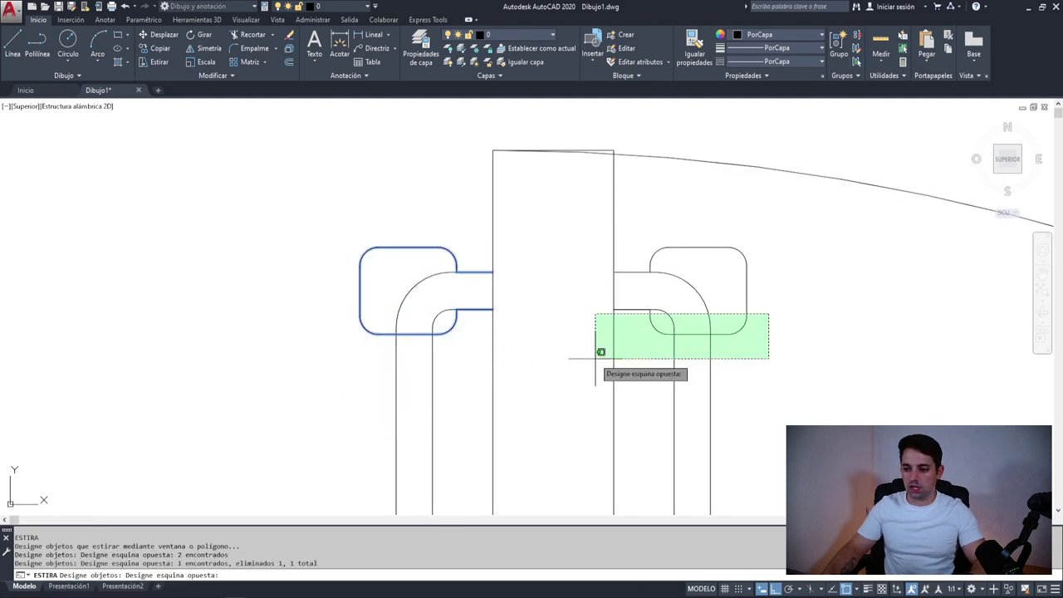
left_click(624, 355)
left_click(728, 367)
left_click(640, 416)
key("Return")
left_click(863, 374)
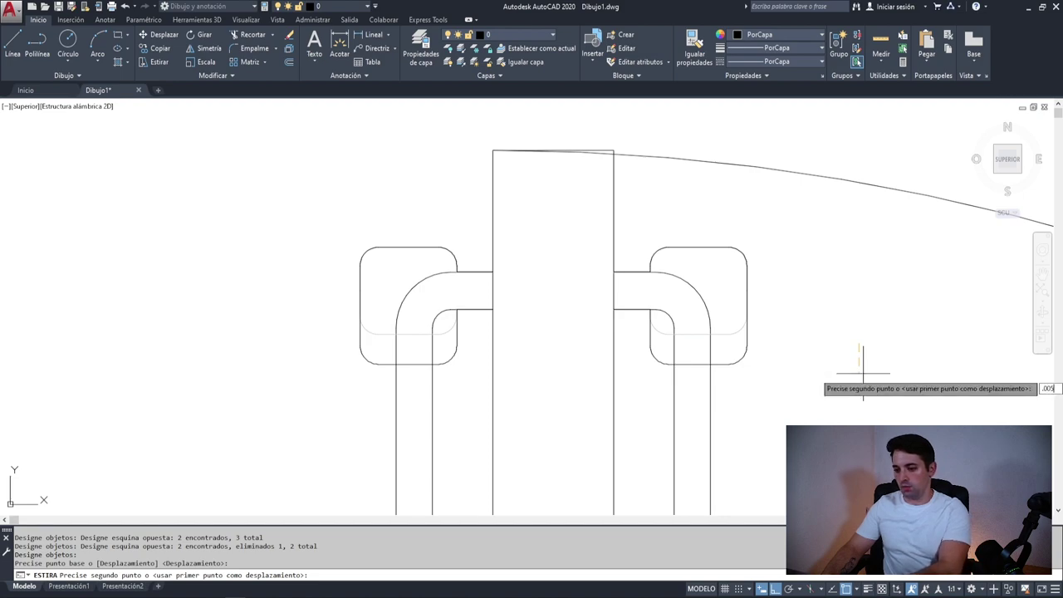
key("Return")
Step: Stretch both grips' other ends so each plate is 0.005 taller at top and bottom
key("Return")
left_click(782, 232)
left_click(615, 347)
left_click(468, 204)
left_click(297, 302)
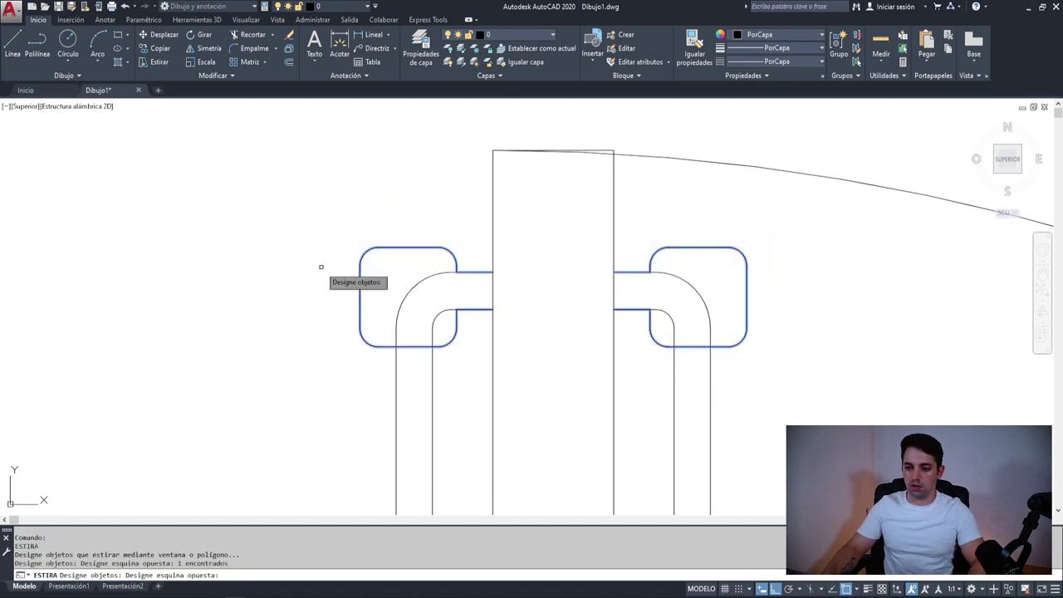
key("Return")
left_click(319, 260)
left_click(318, 214)
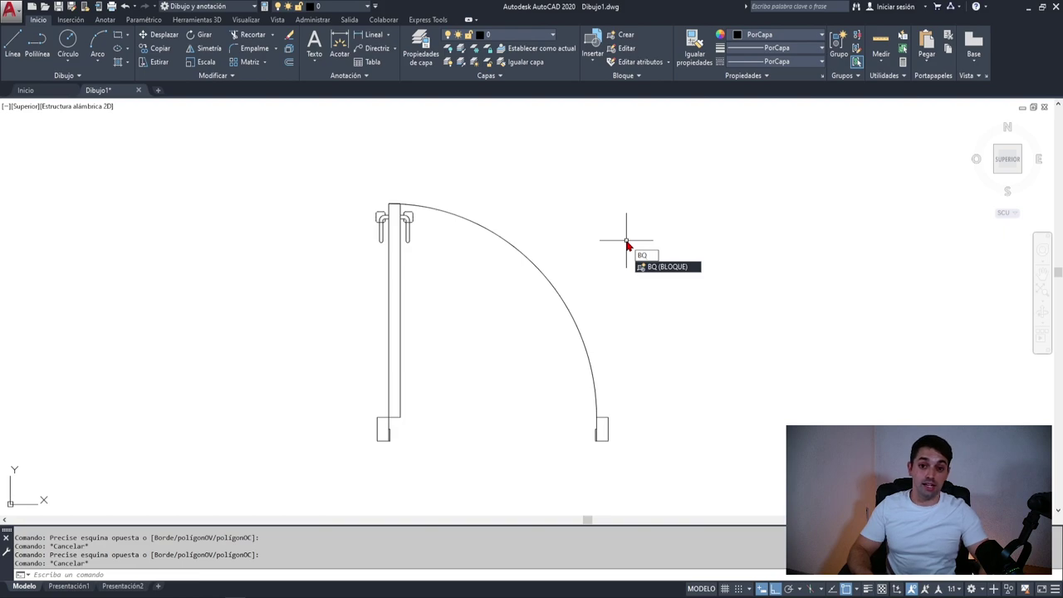
Step: Define block CARP_PUERTA in metres and window-select all 22 door objects
key("Return")
type("CARP_P")
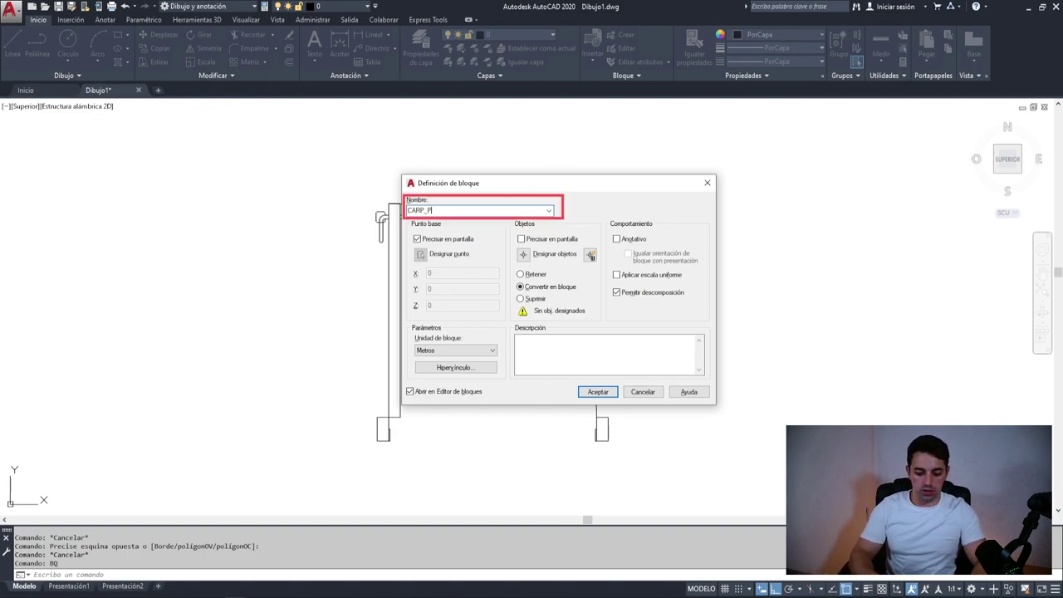
type("UERTA")
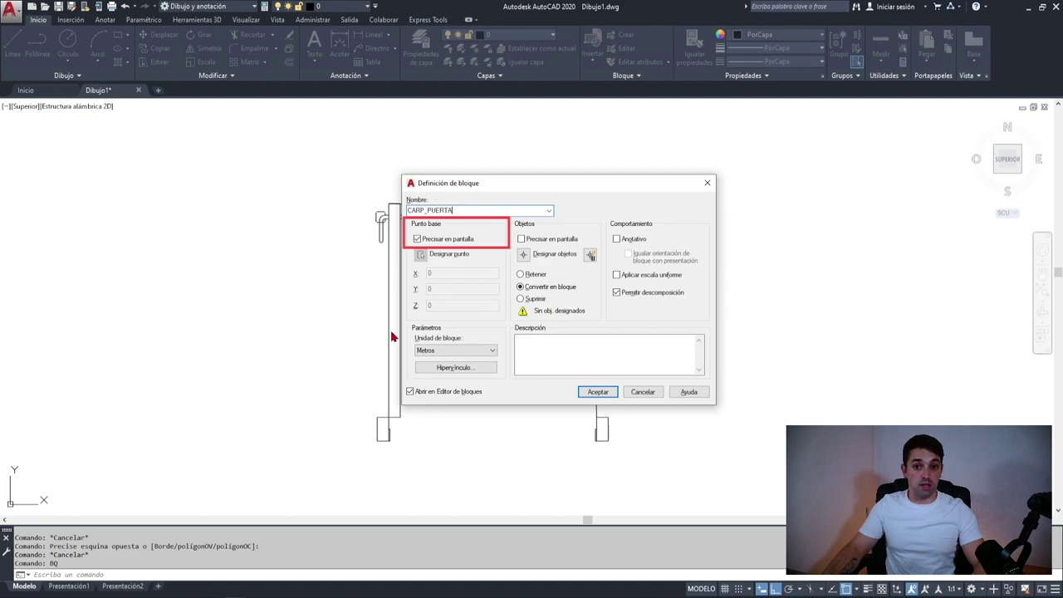
left_click(449, 352)
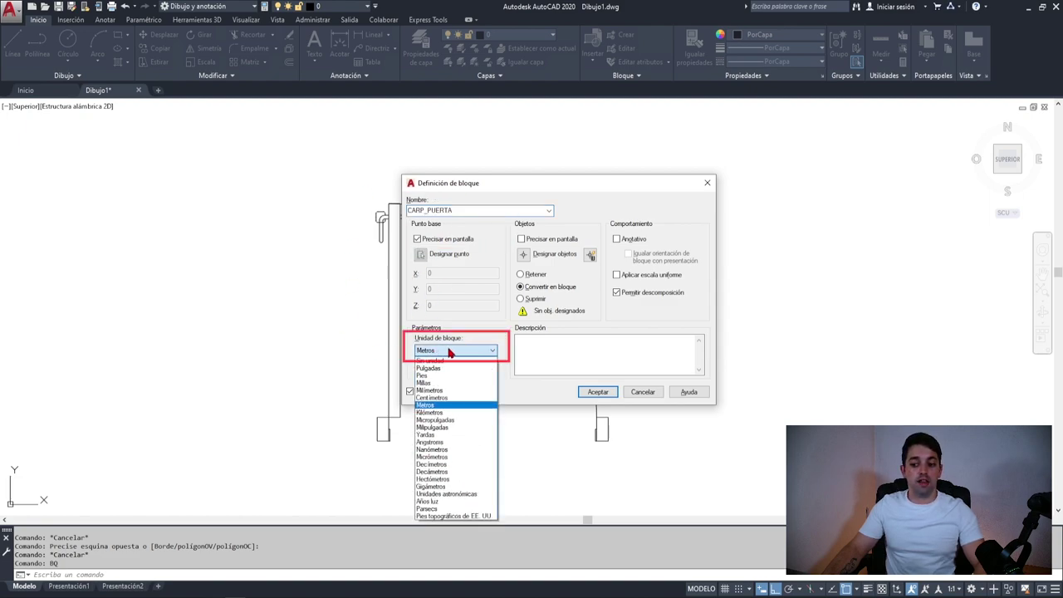
left_click(439, 352)
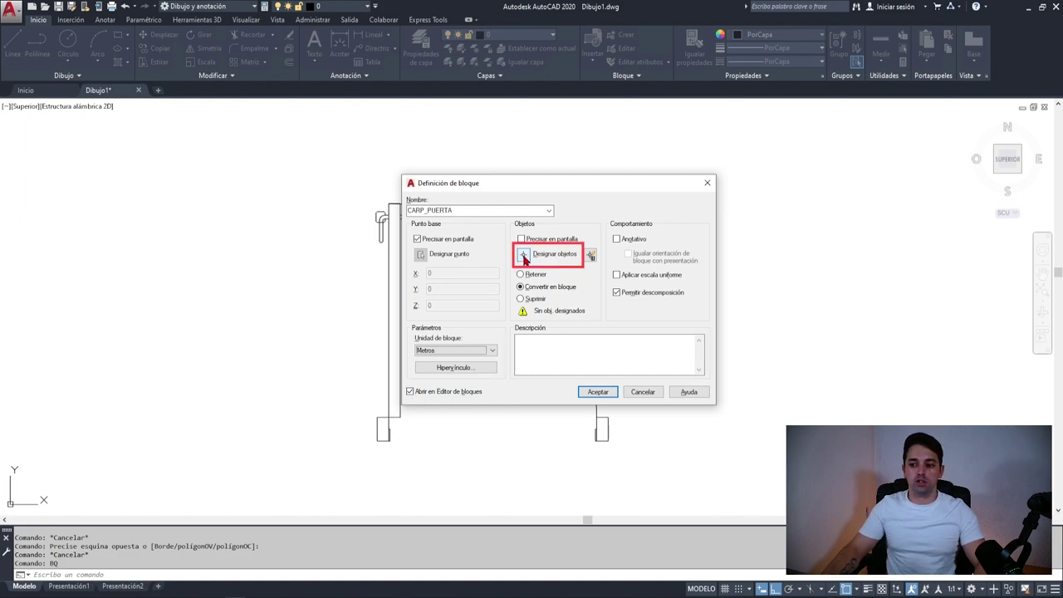
left_click(525, 259)
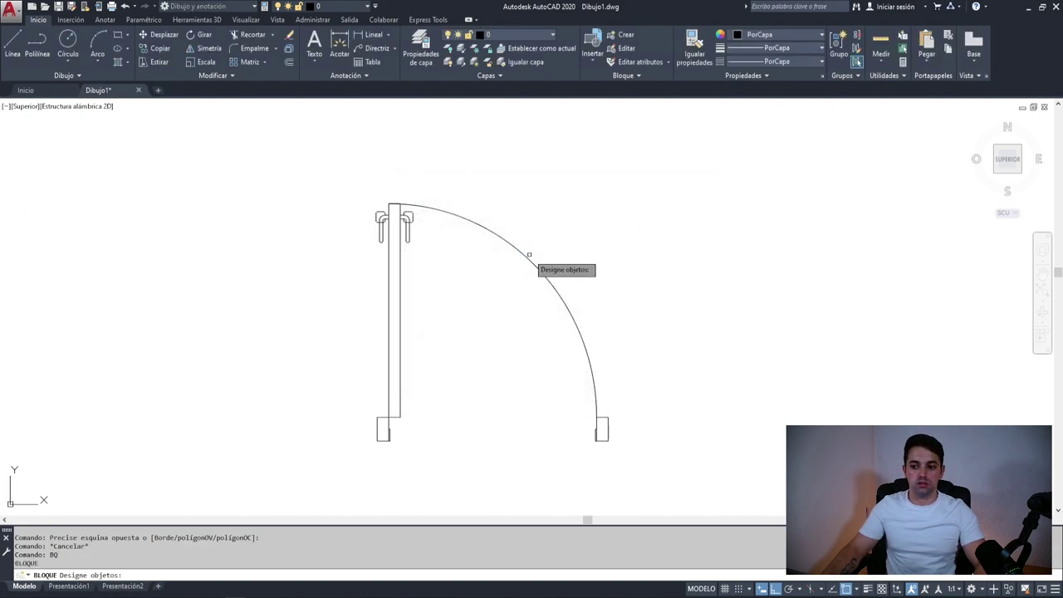
left_click(357, 186)
left_click(712, 462)
key("Return")
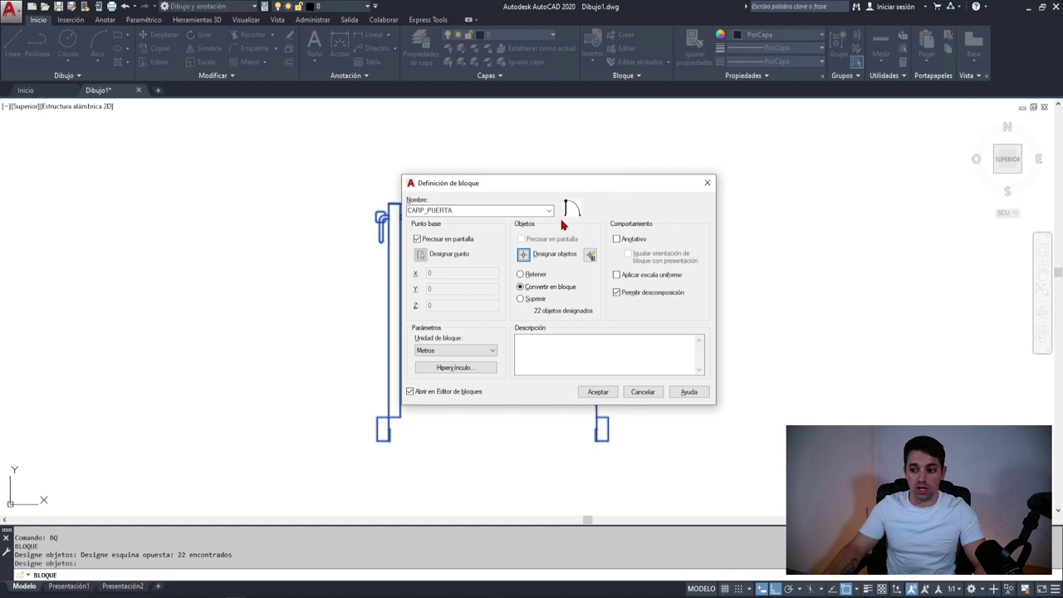
Step: Create CARP_PUERTA based at the door's lower-left corner and show the Parámetros palette in the Block Editor
left_click(604, 393)
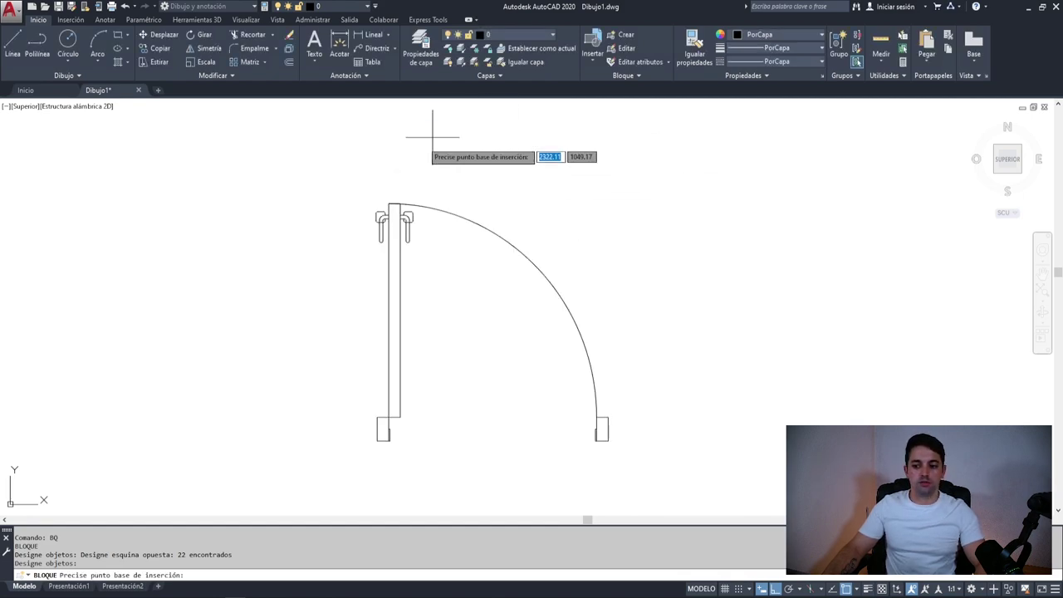
left_click(376, 440)
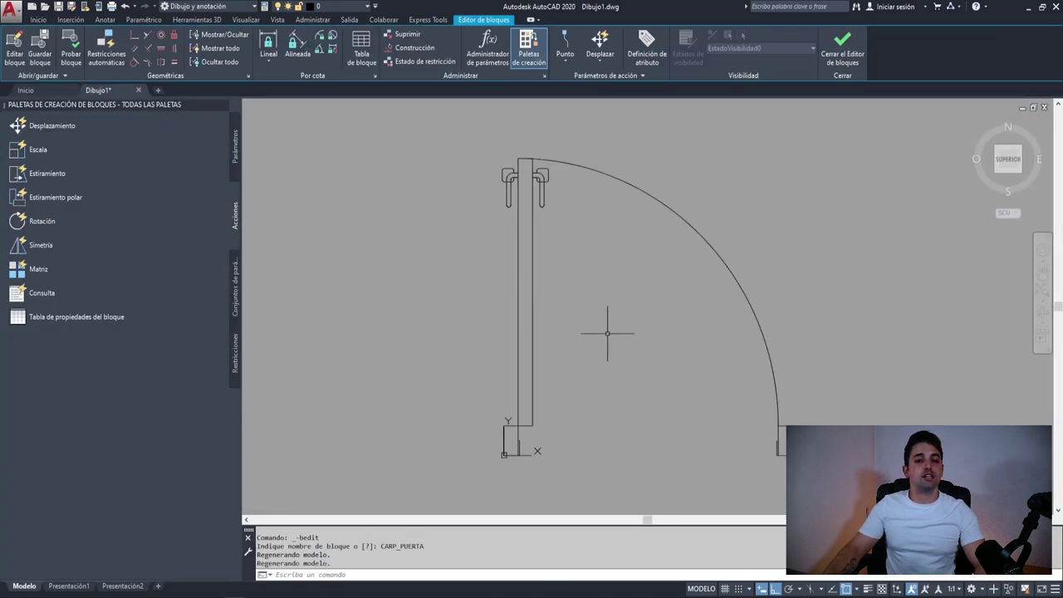
middle_click_drag(657, 303, 562, 292)
middle_click_drag(464, 346, 512, 333)
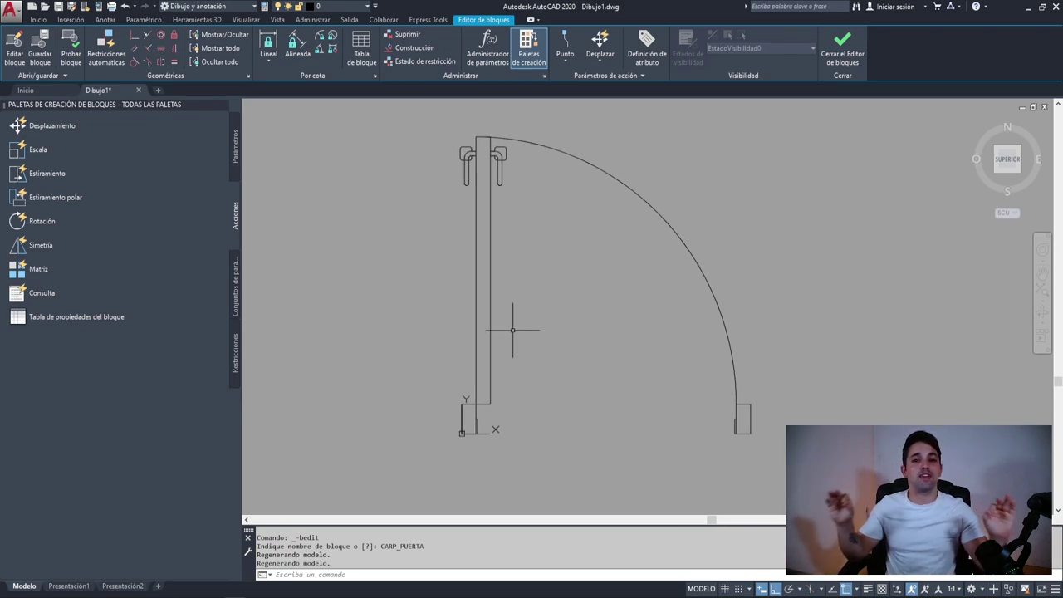
mouse_move(635, 340)
middle_mouse_down()
mouse_move(532, 310)
mouse_move(584, 346)
middle_mouse_up()
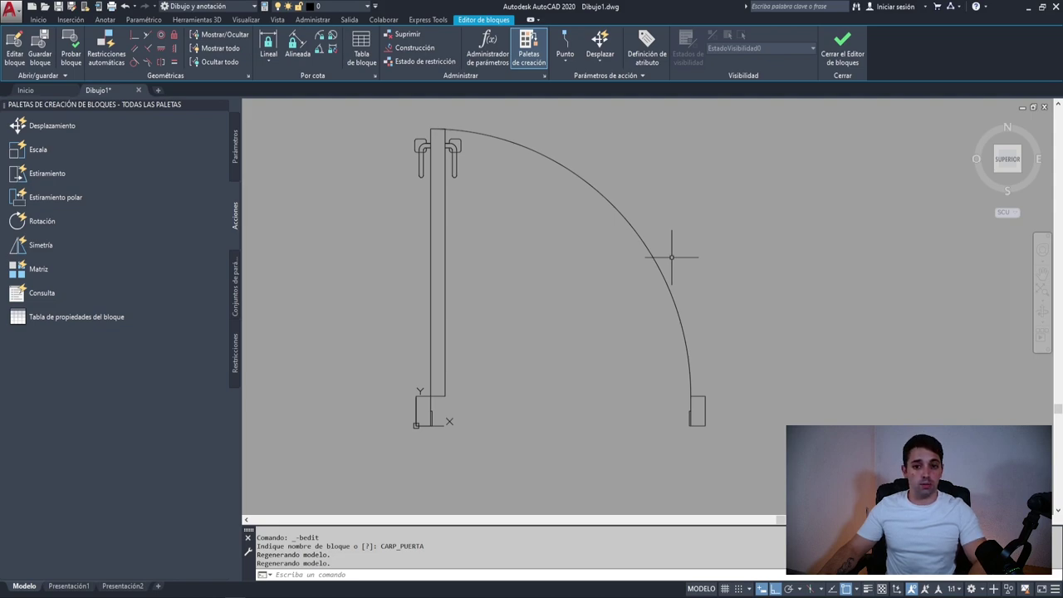
left_click(236, 151)
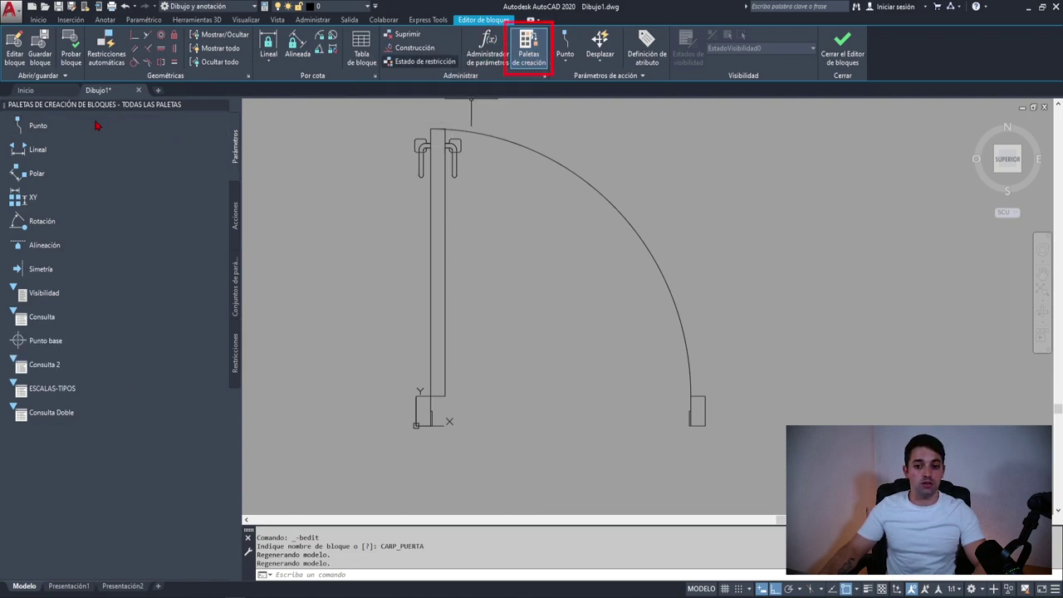
Step: Add linear parameter Distancia1 from the leaf corner to the opposite jamb and open its properties
left_click(52, 152)
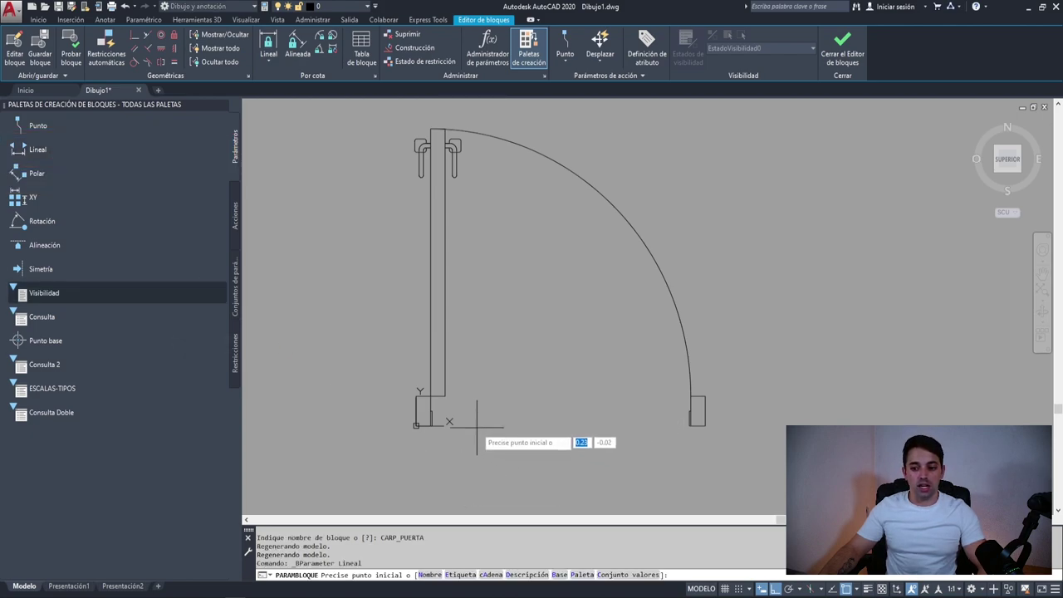
scroll(460, 421, "up", 4)
left_click(379, 356)
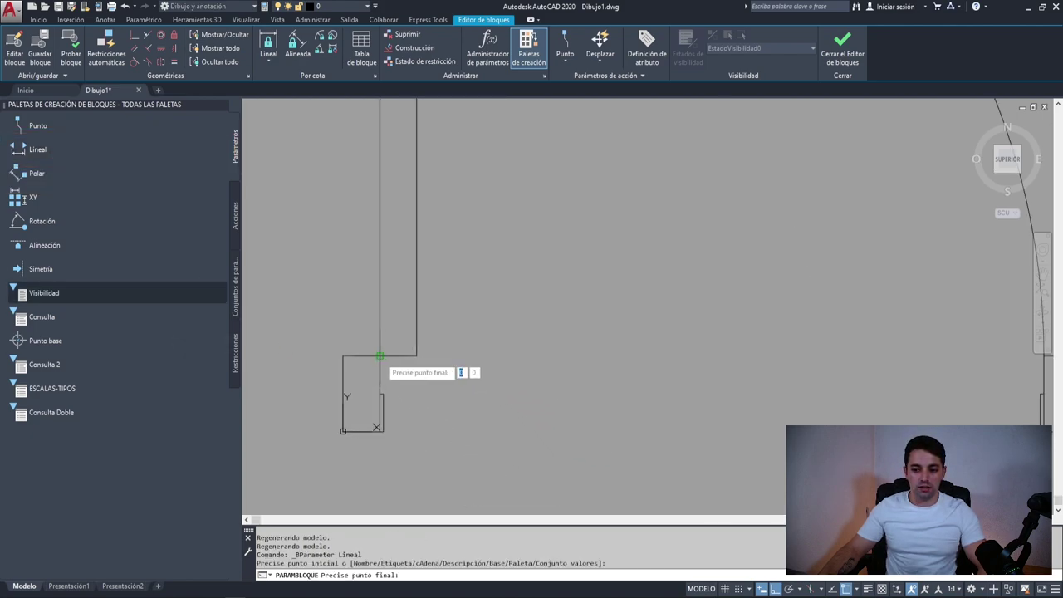
scroll(380, 355, "down", 5)
scroll(628, 356, "up", 5)
left_click(629, 355)
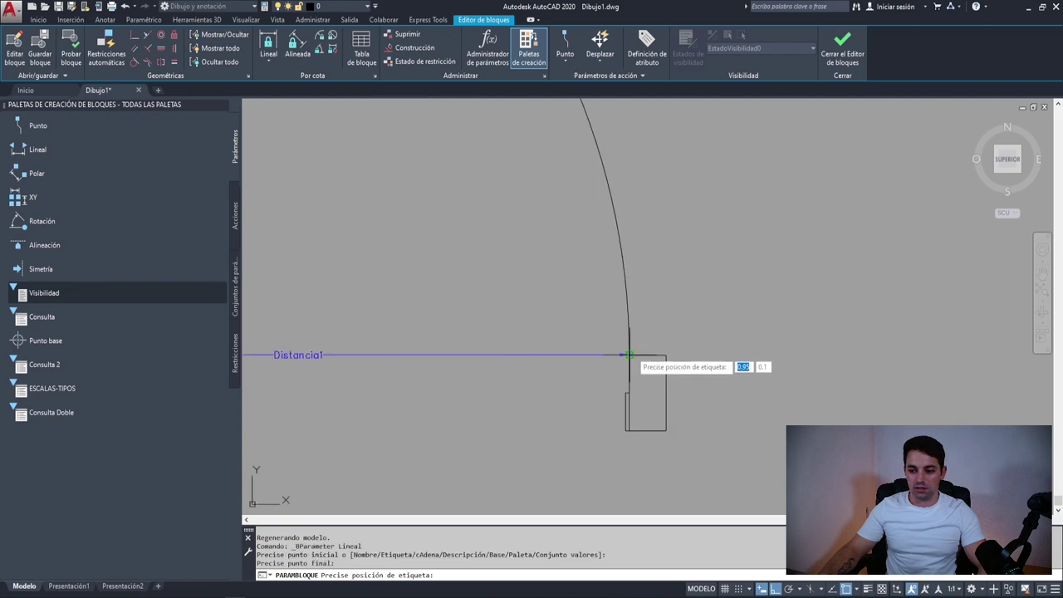
left_click(540, 357)
scroll(540, 357, "down", 2)
left_click(603, 349)
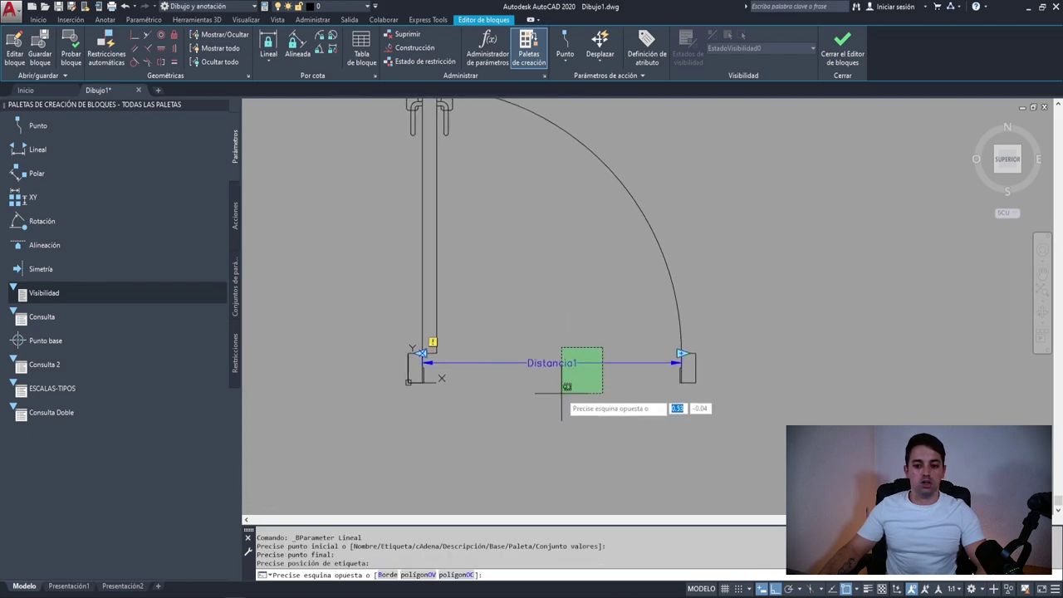
left_click(562, 396)
middle_click_drag(540, 294, 541, 313)
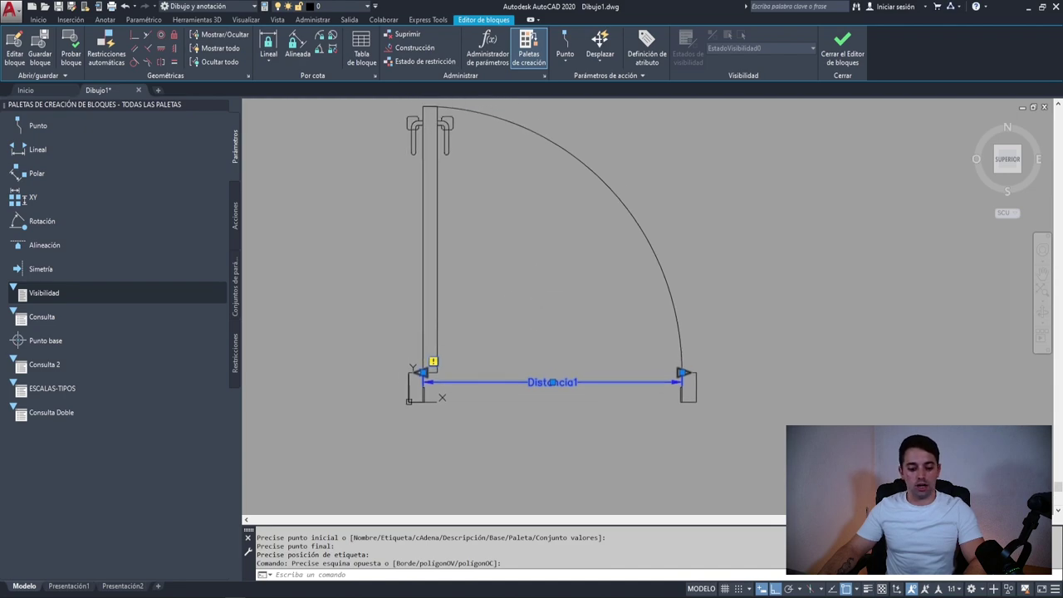
key("ctrl+1")
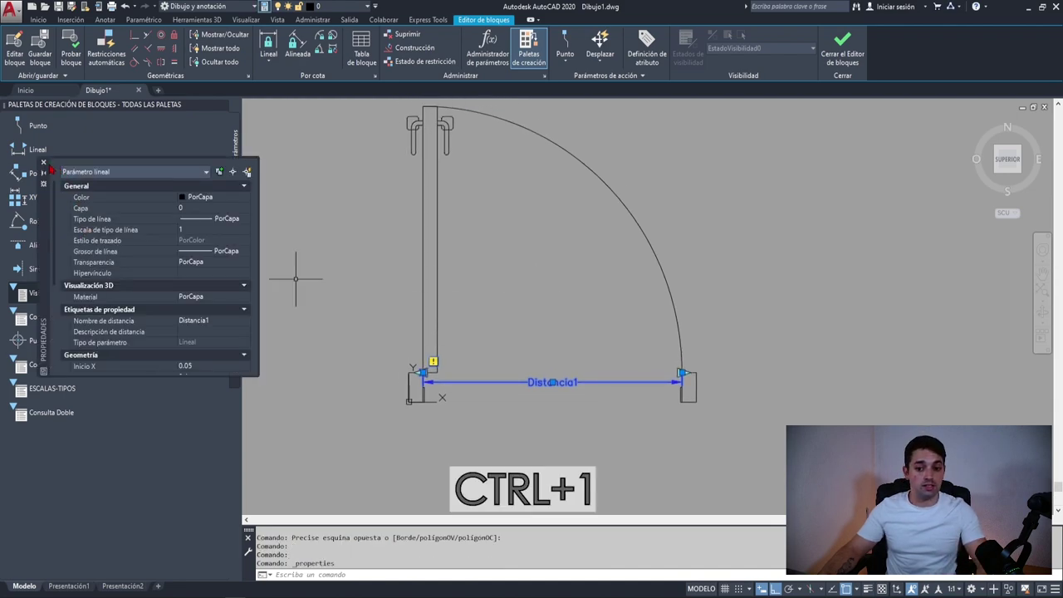
Step: Rename the linear parameter's distance from Distancia1 to Hoja
left_click(43, 163)
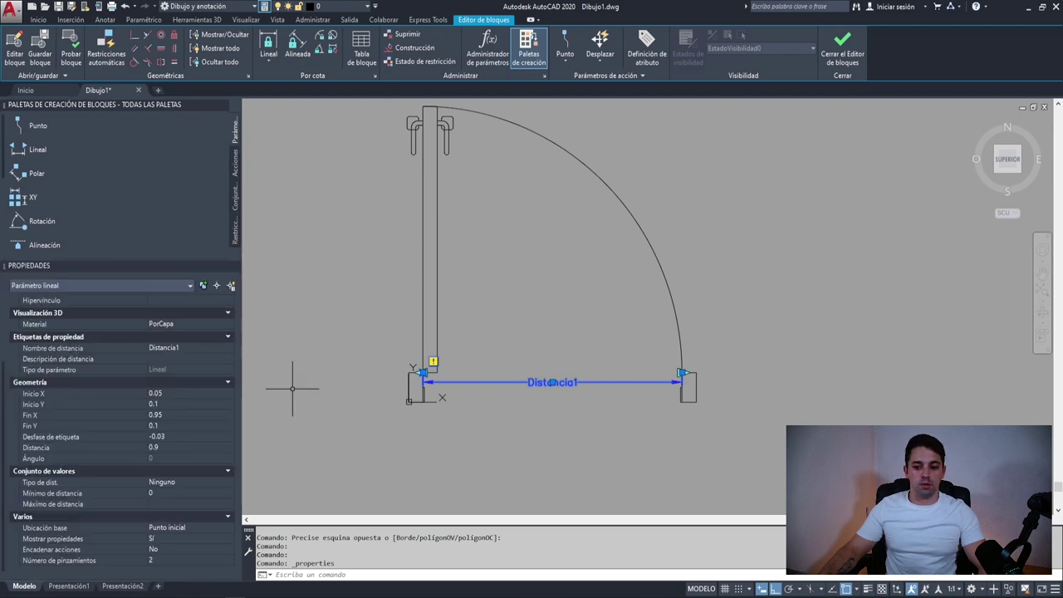
left_click(502, 425)
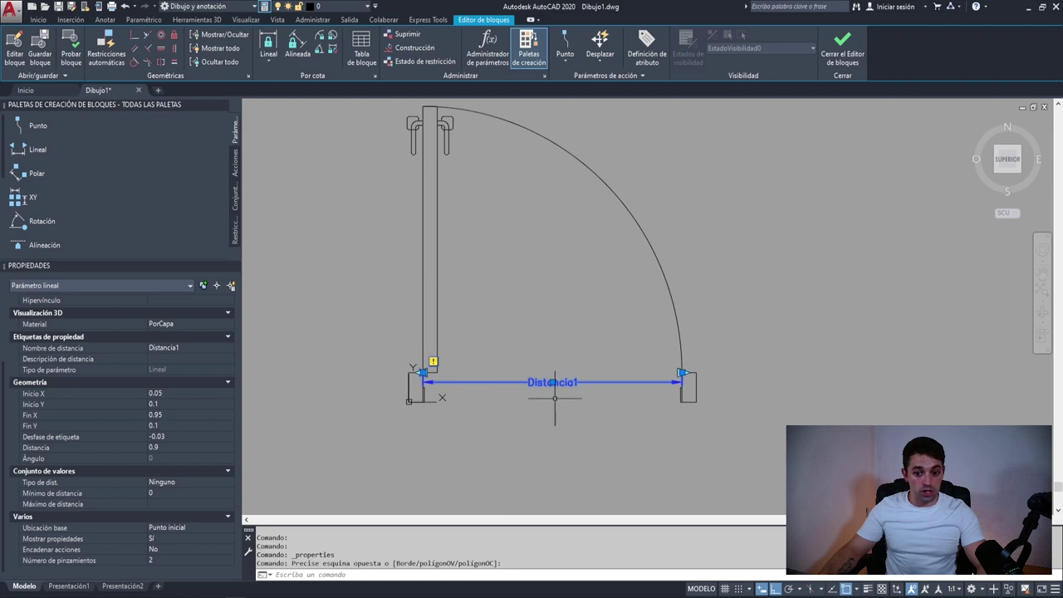
left_click(192, 352)
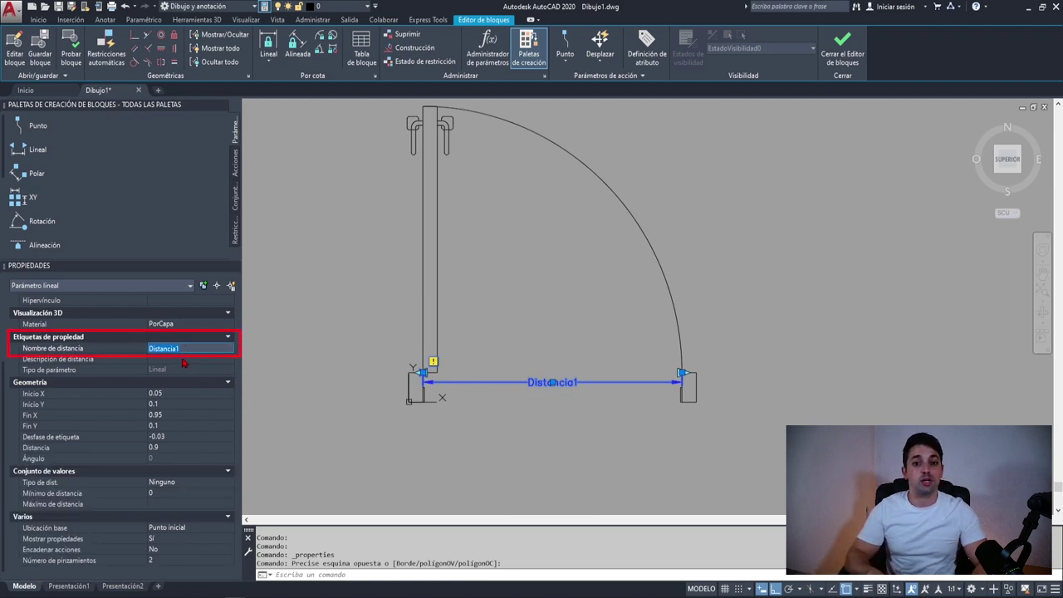
type("Hoja")
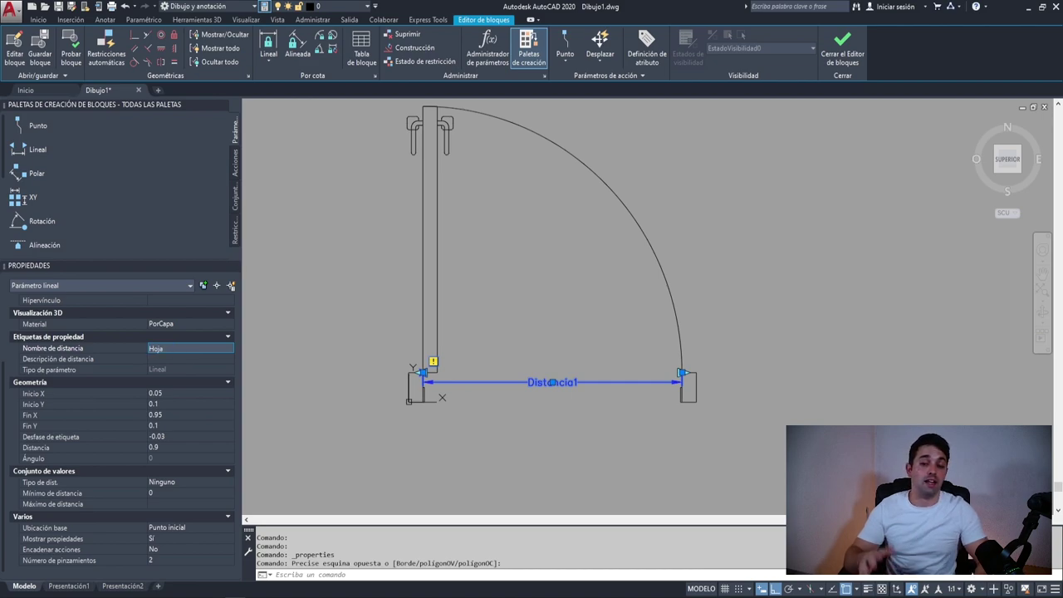
left_click(153, 359)
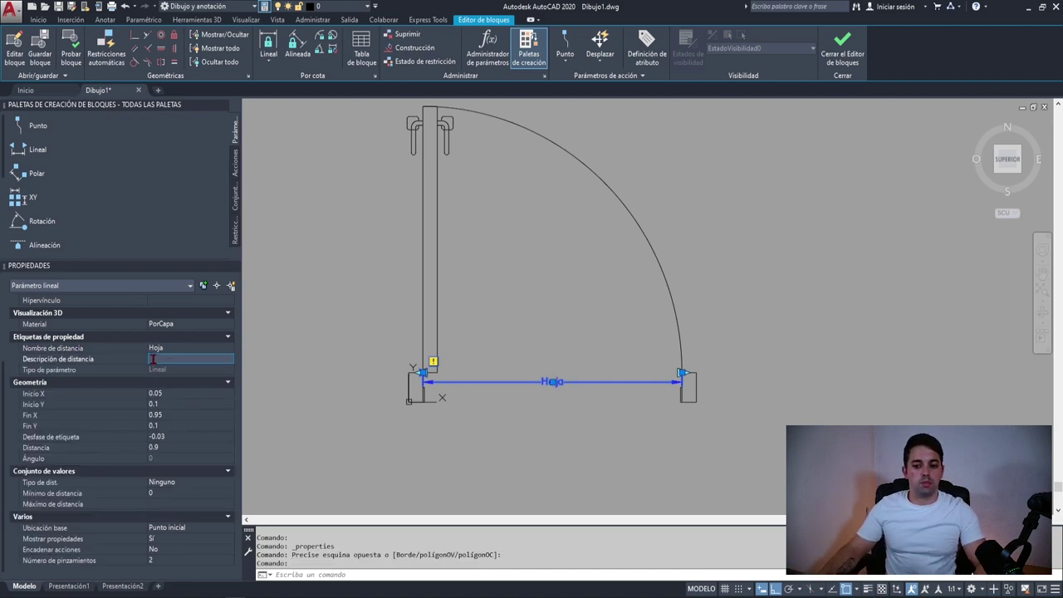
left_click(173, 348)
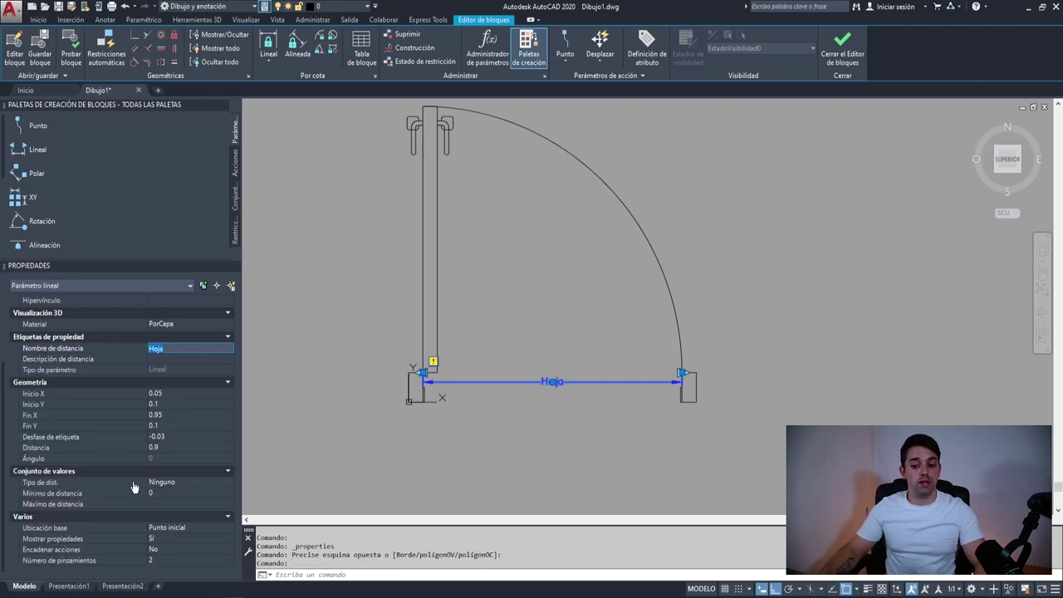
Step: Set Hoja's number of grips to 1 and recentre the door in view
left_click(170, 563)
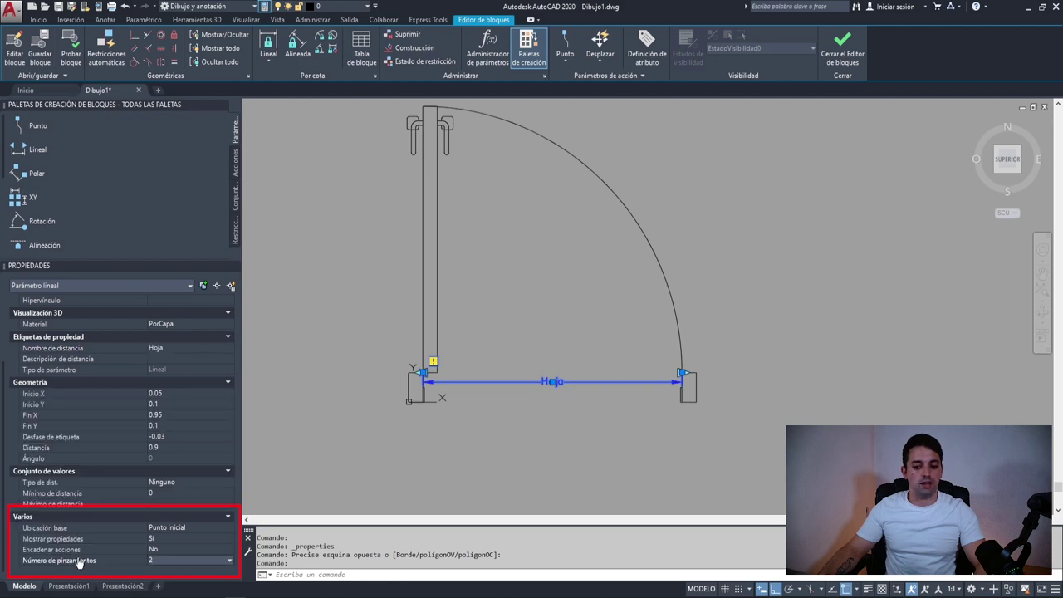
left_click(178, 565)
left_click(161, 585)
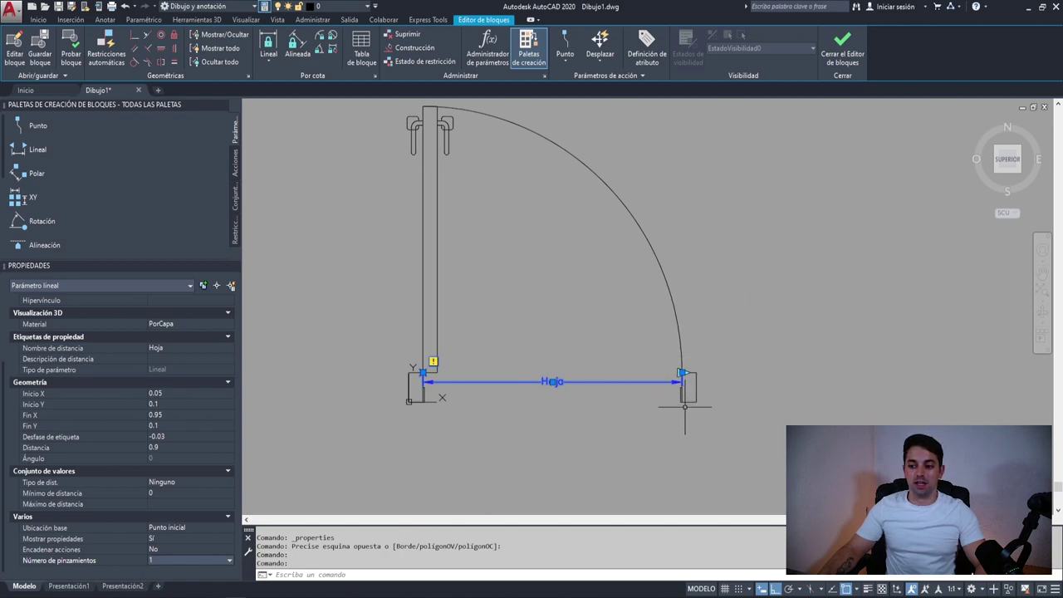
scroll(684, 406, "up", 2)
scroll(676, 368, "up", 2)
scroll(682, 290, "down", 10)
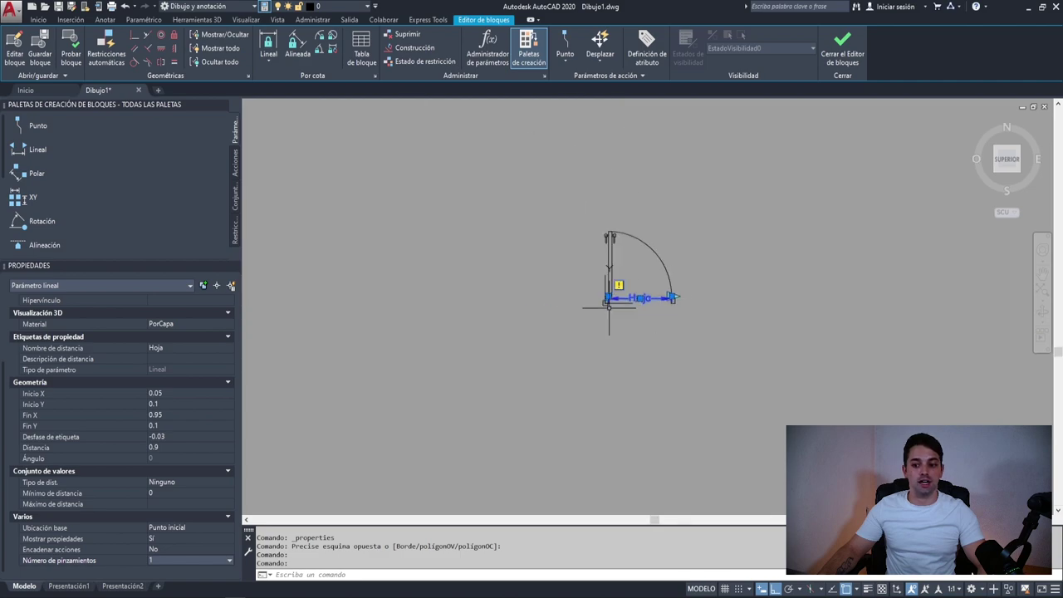
scroll(616, 304, "up", 5)
mouse_move(683, 256)
middle_mouse_down()
mouse_move(498, 315)
mouse_move(494, 359)
middle_mouse_up()
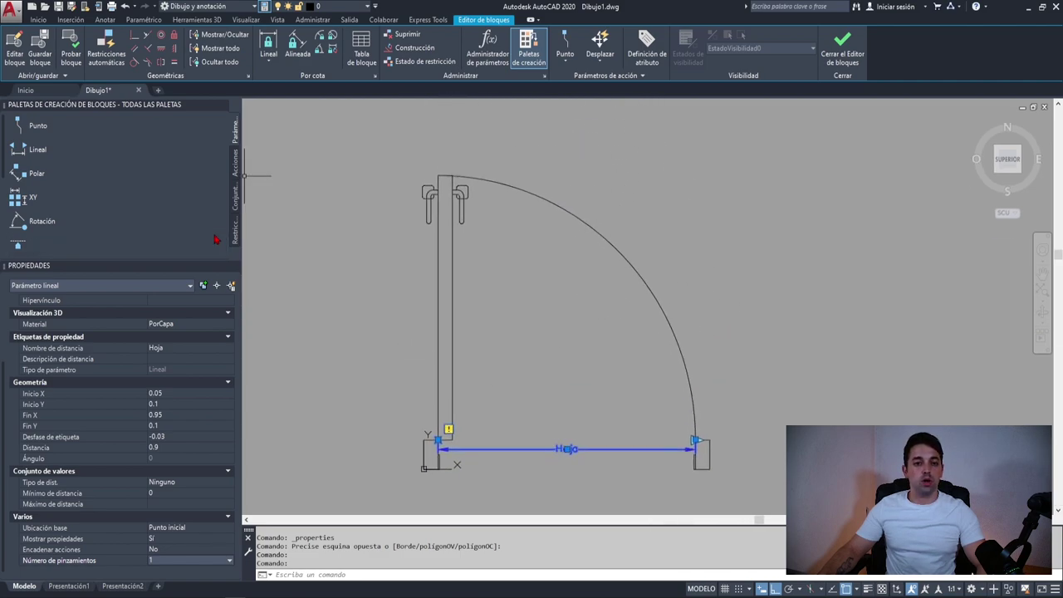
left_click(237, 164)
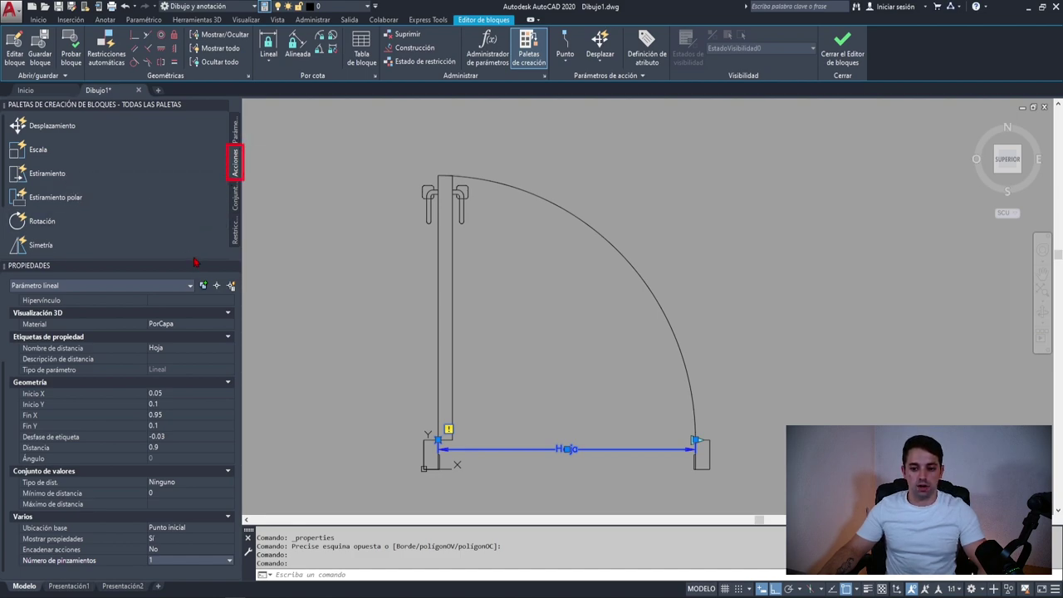
Step: Start a stretch action on the Hoja parameter, tied to its far end point
left_click_drag(186, 265, 186, 427)
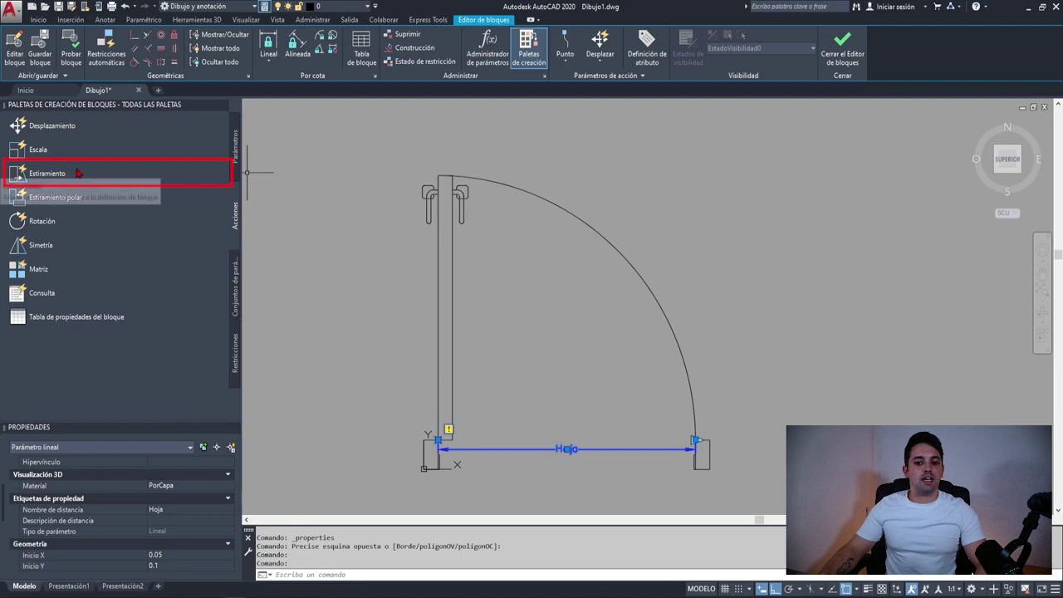
left_click(64, 177)
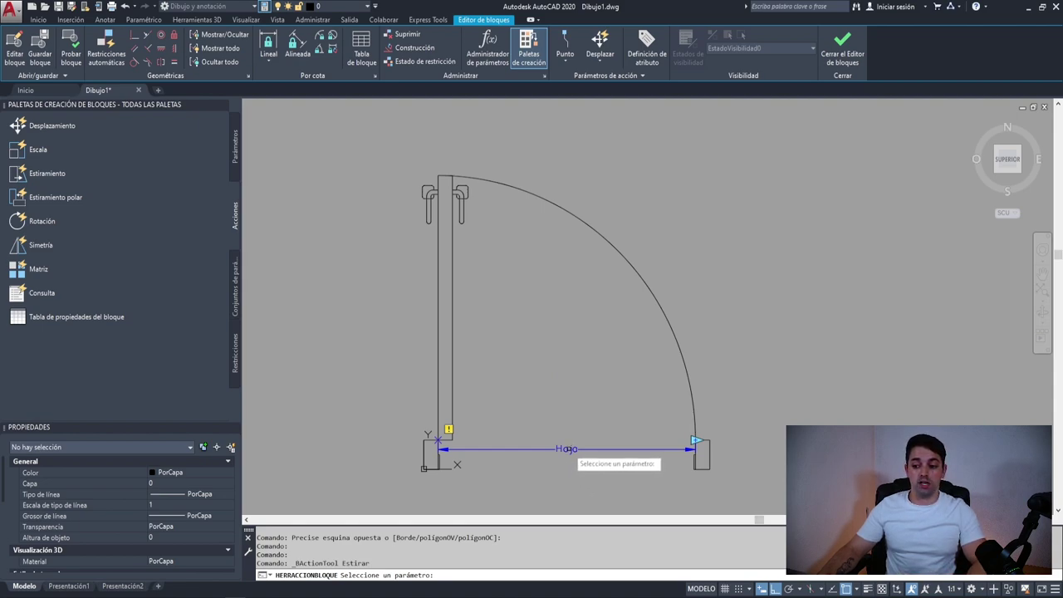
left_click(568, 448)
middle_click_drag(694, 441, 664, 422)
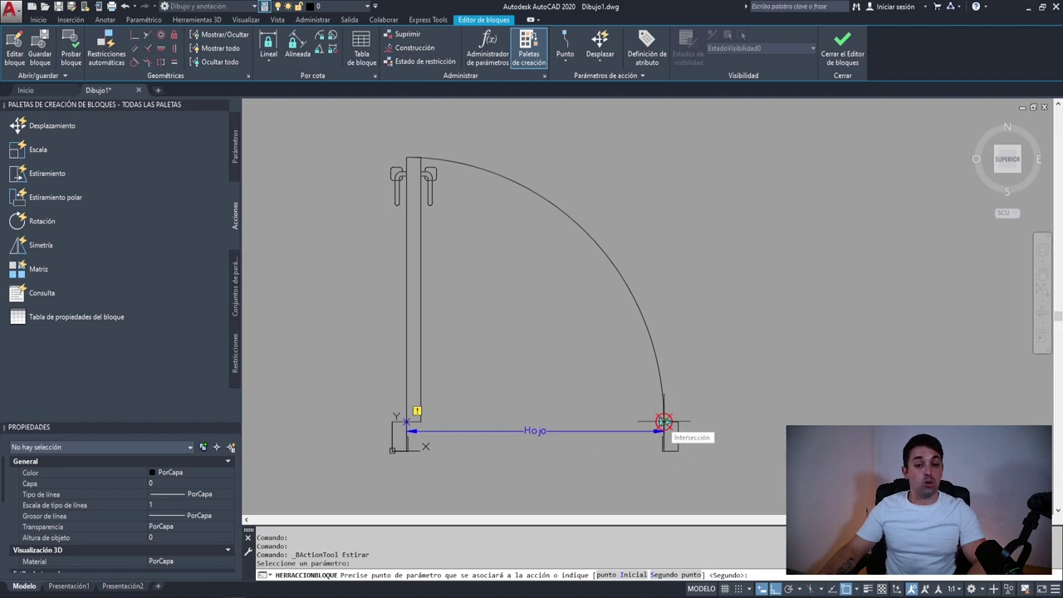
left_click(664, 422)
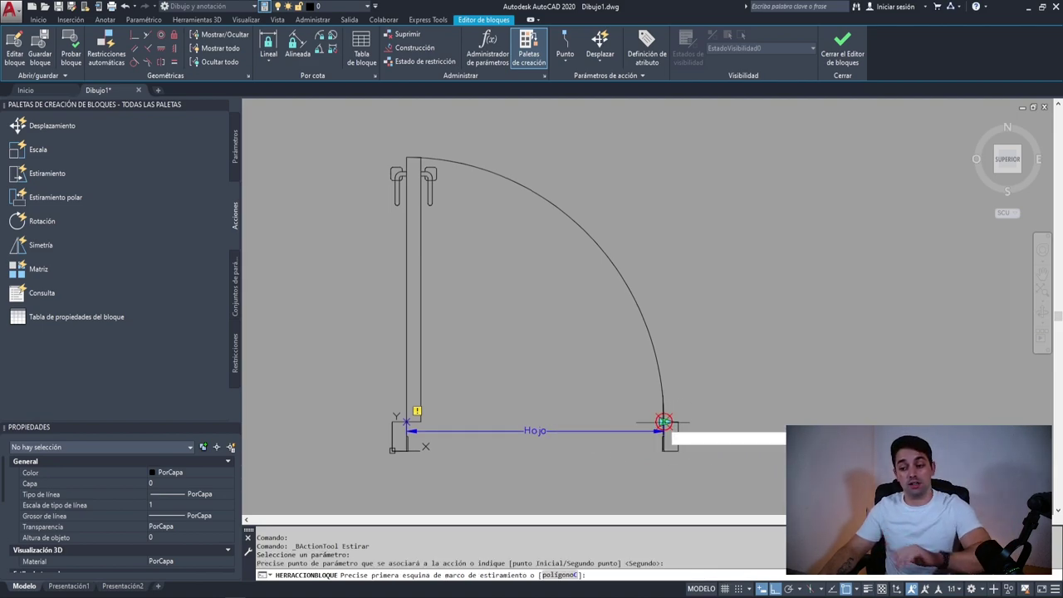
Step: Frame the right jamb, select the 10 door parts without the arc, and place Estirar
mouse_move(695, 437)
middle_mouse_down()
mouse_move(695, 401)
mouse_move(720, 361)
mouse_move(709, 394)
middle_mouse_up()
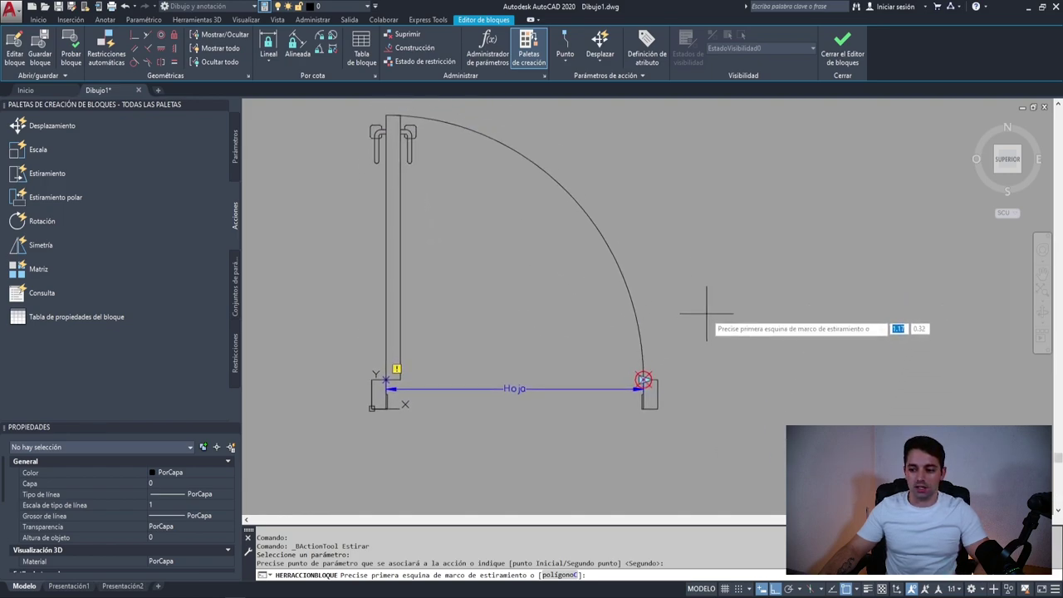
left_click(705, 339)
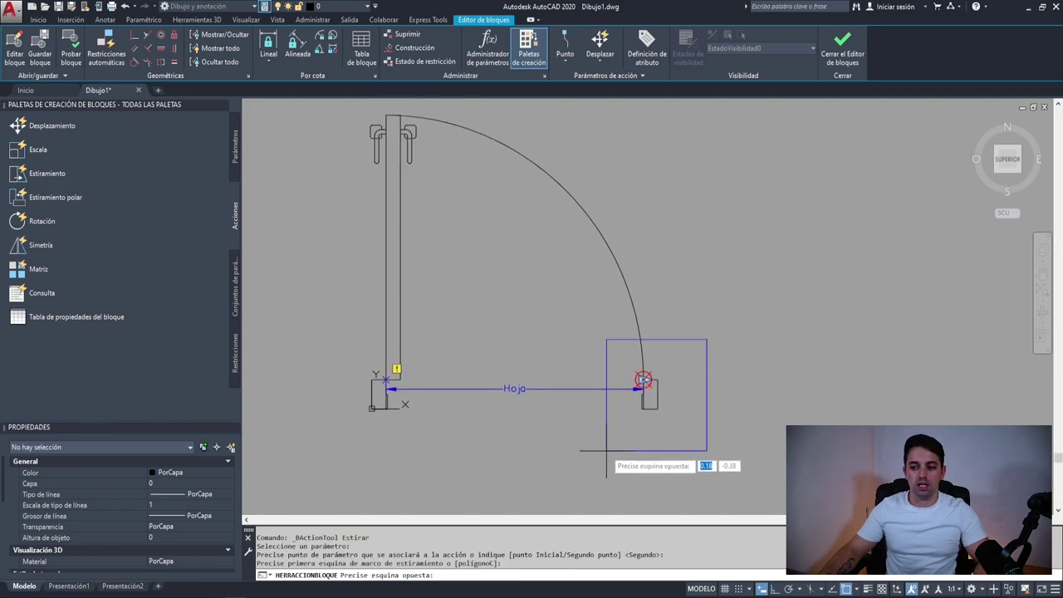
left_click(606, 451)
left_click(678, 358)
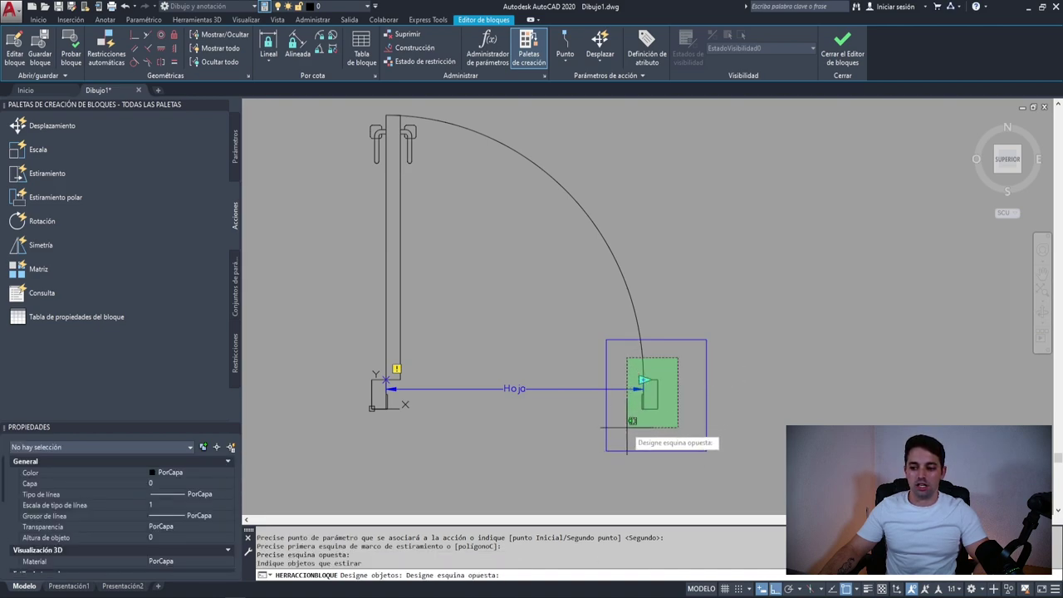
left_click(621, 434)
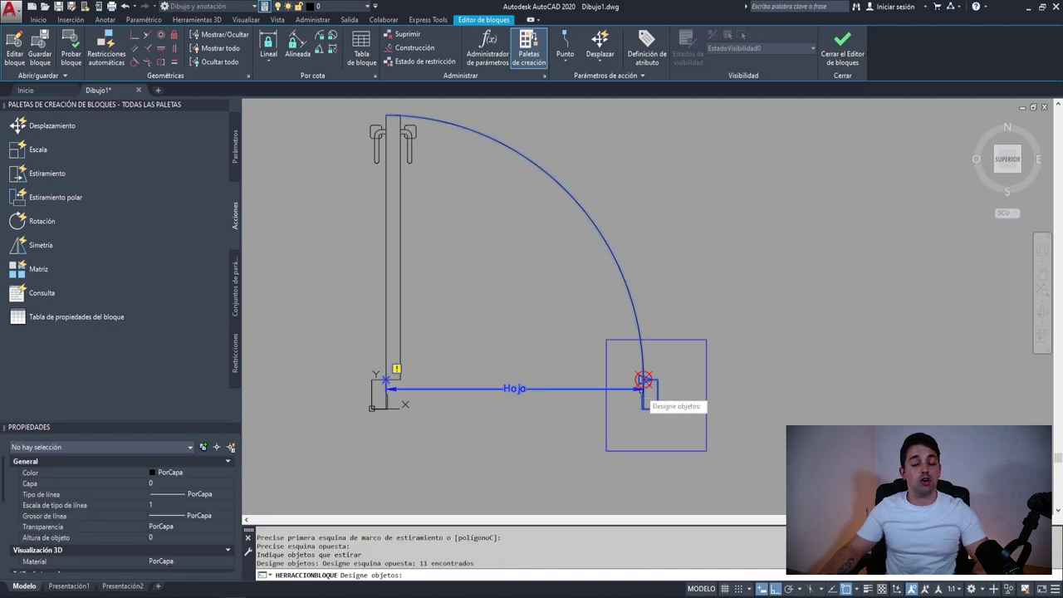
left_click(659, 242, "shift")
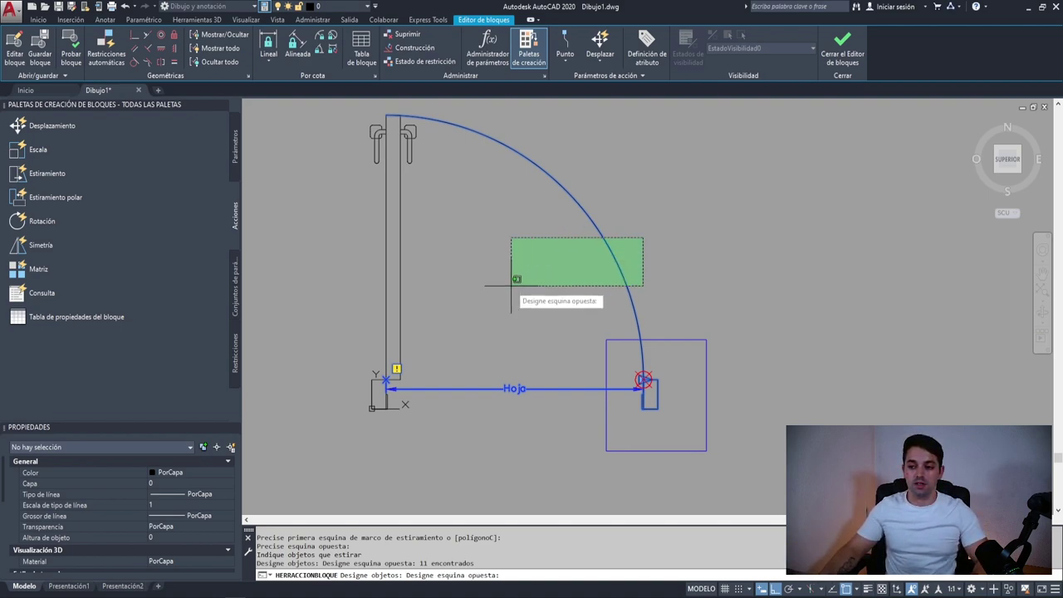
left_click(510, 296, "shift")
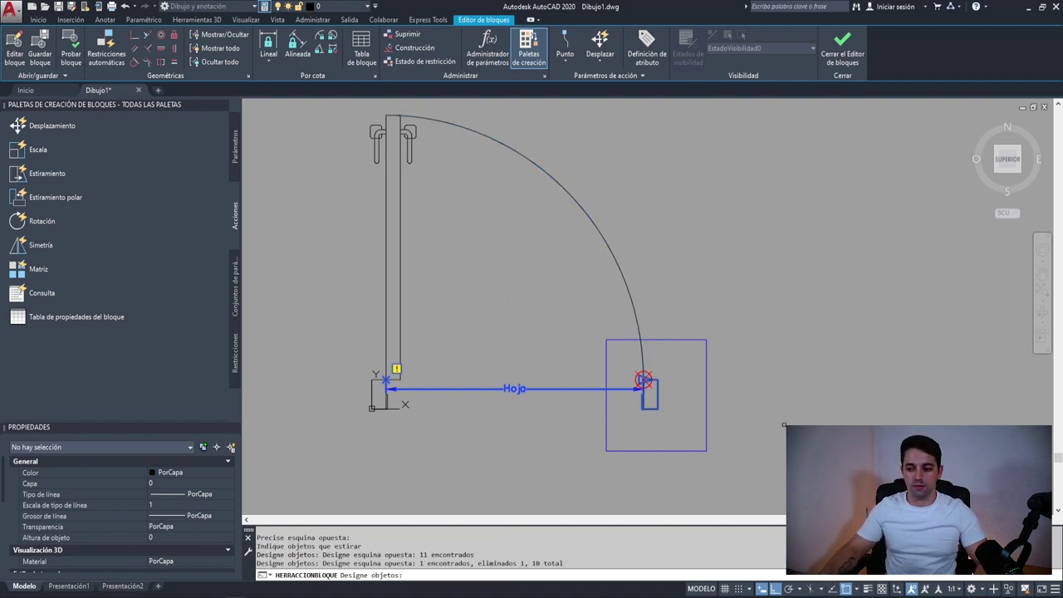
key("Return")
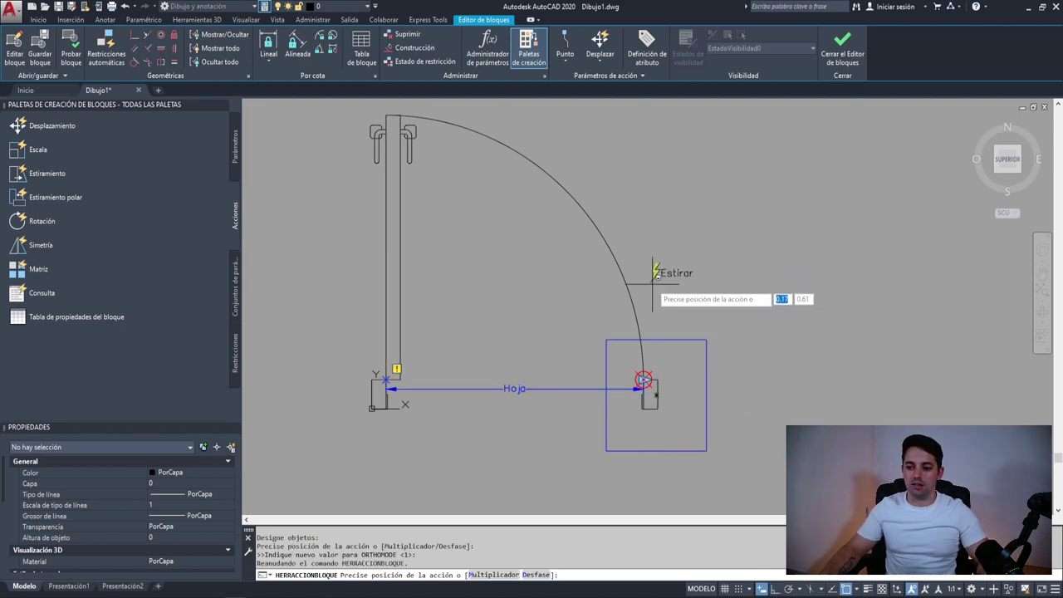
left_click(709, 341)
key("Escape")
key("Escape")
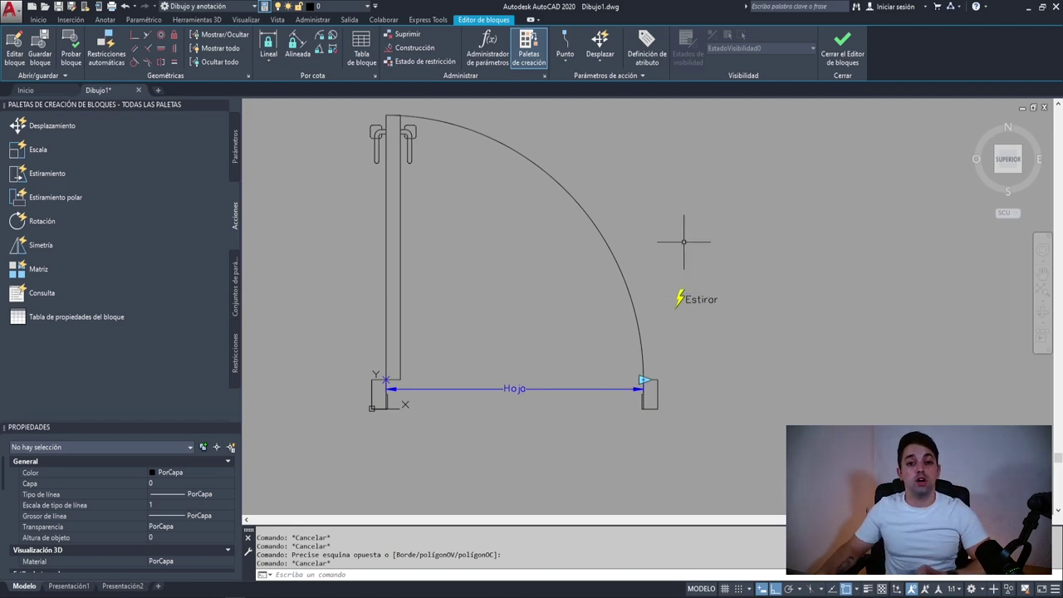
type("B")
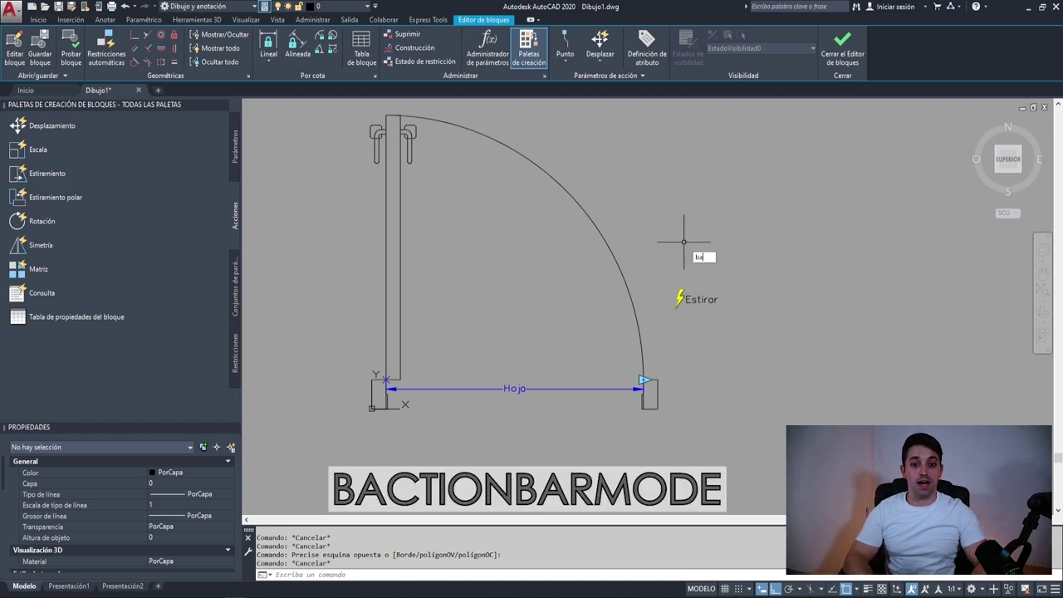
type("Actionbar")
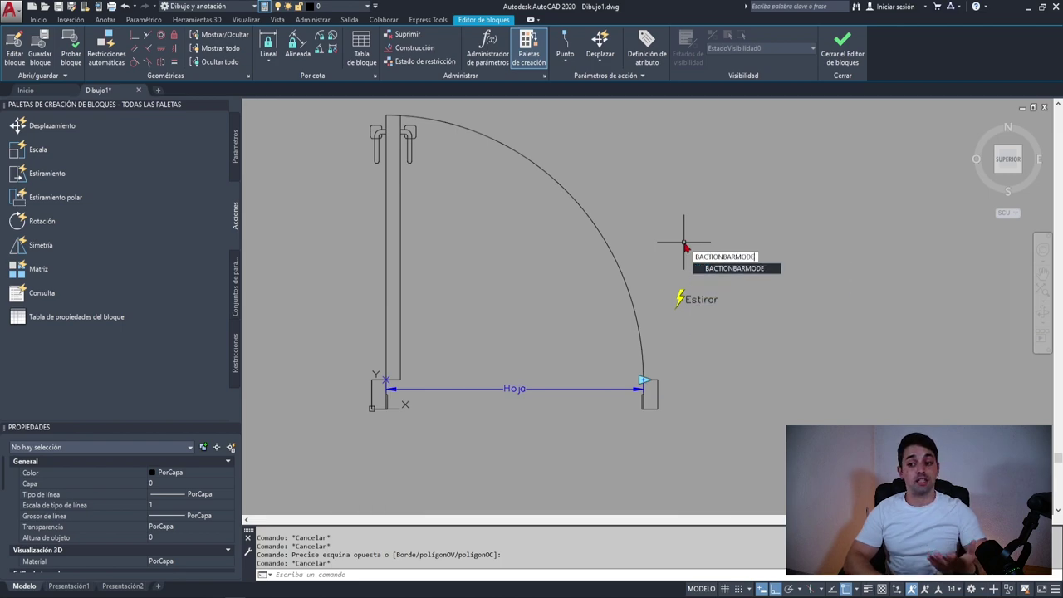
key("Return")
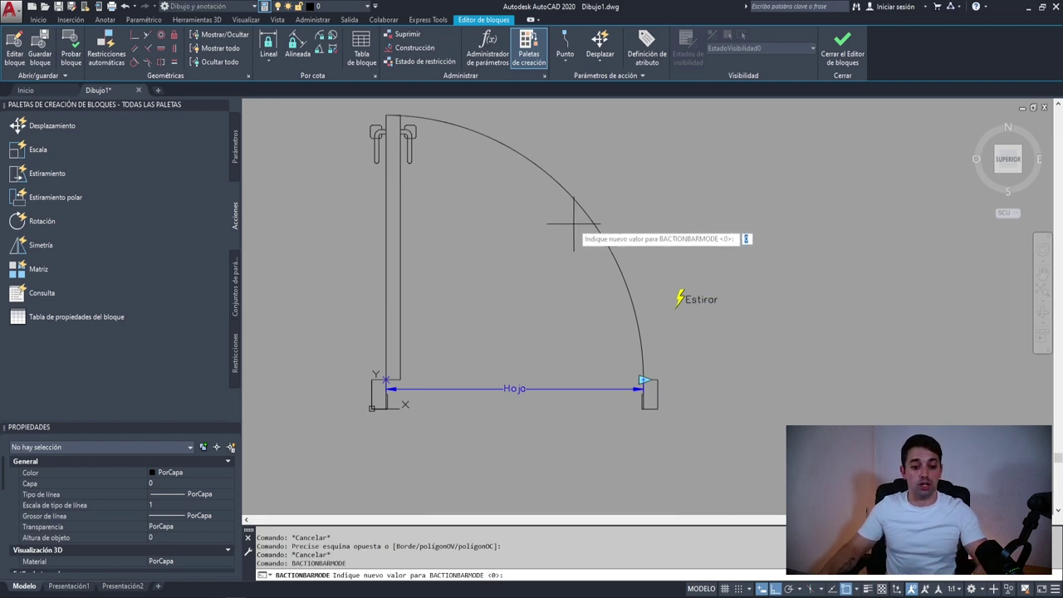
type("1")
key("Return")
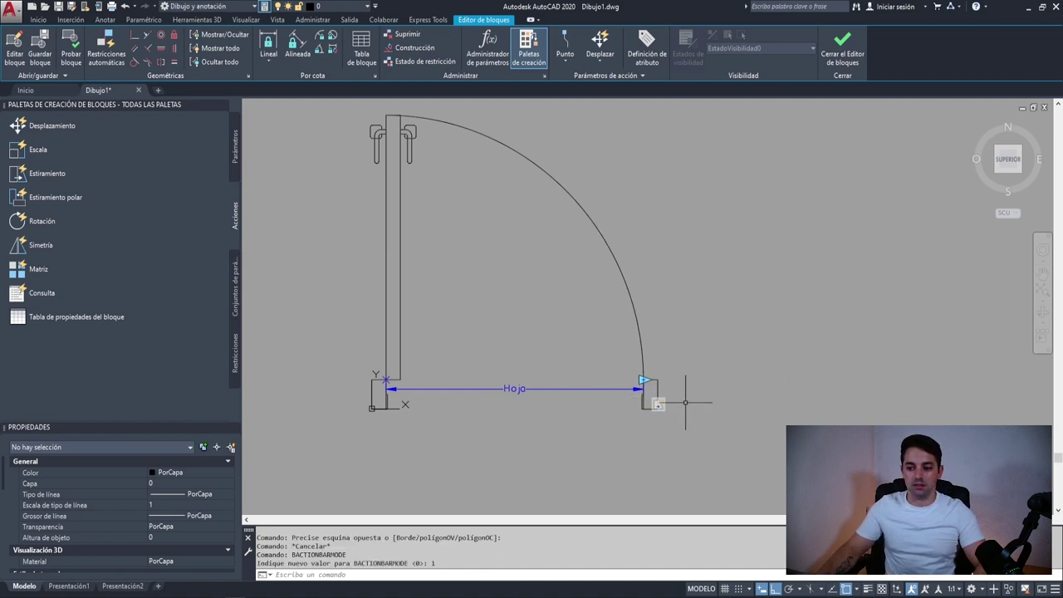
key("Return")
key("Return")
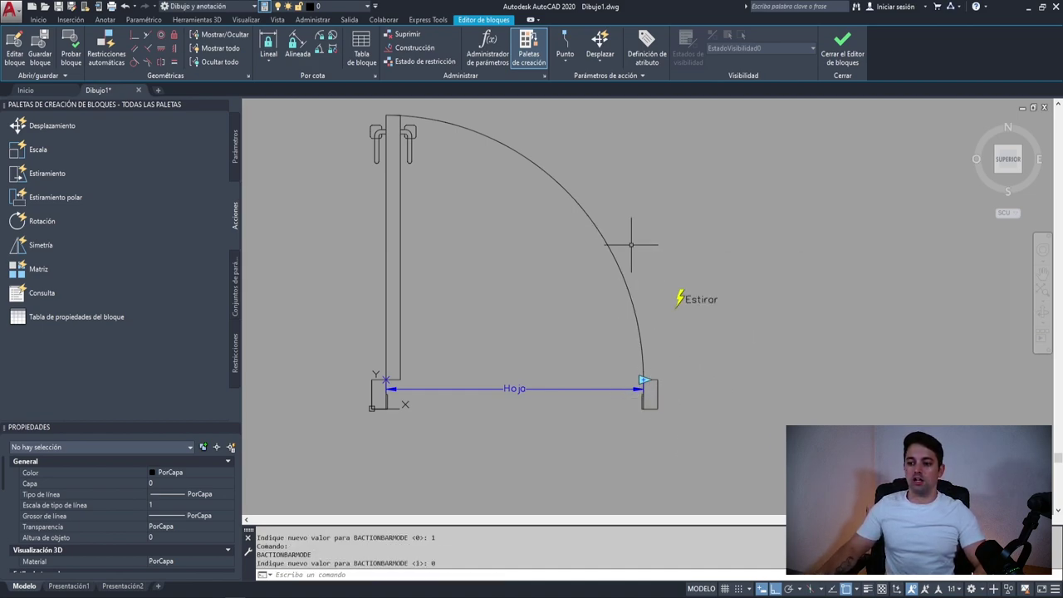
left_click(712, 225)
left_click(679, 302)
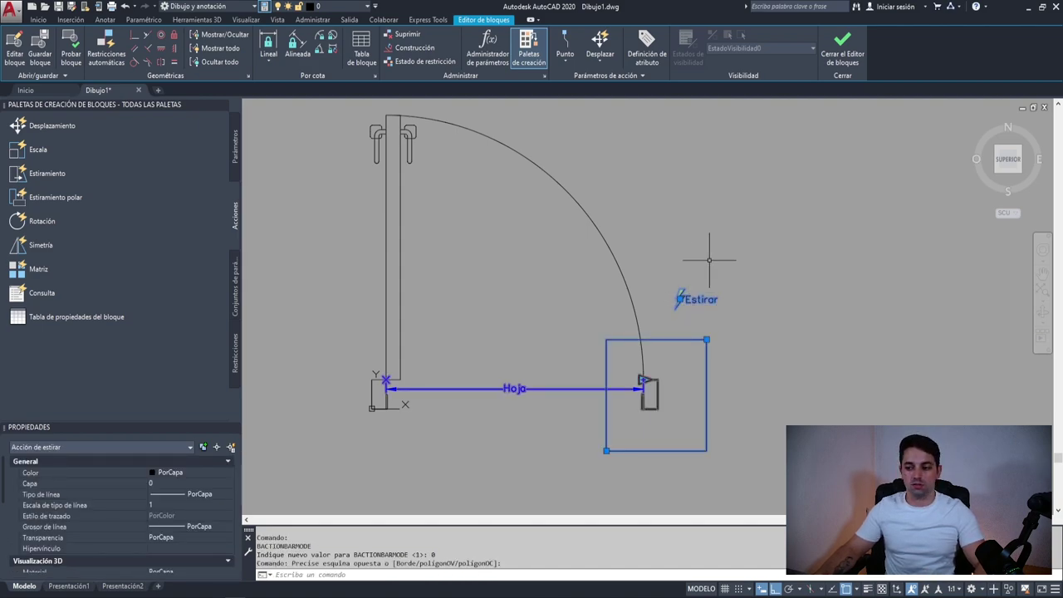
key("Escape")
key("Escape")
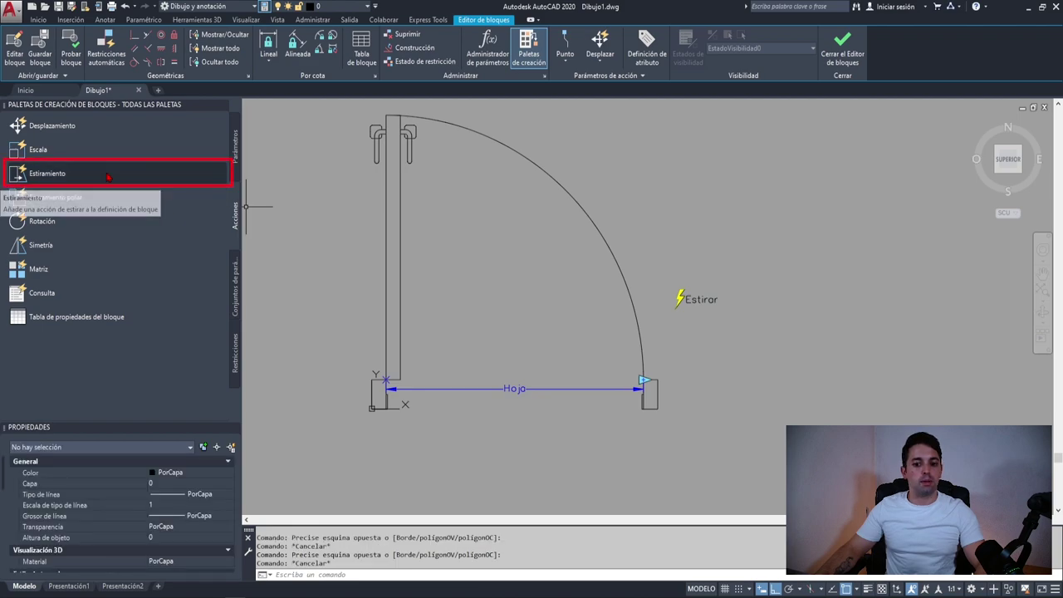
Step: Add stretch action Estirar1 on Hoja, framing the leaf's top end and excluding the arc
left_click(101, 174)
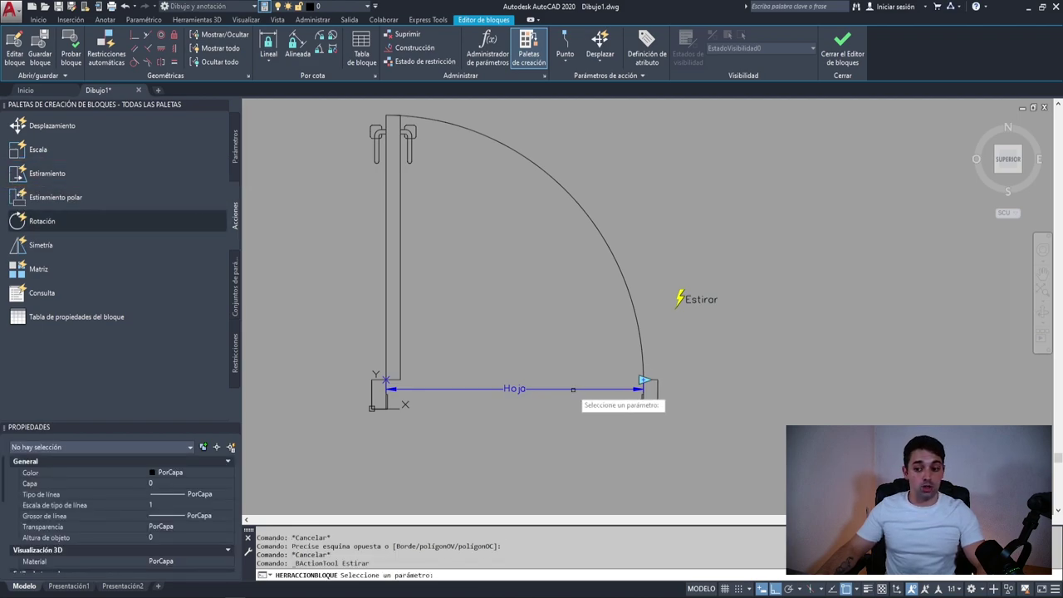
left_click(573, 389)
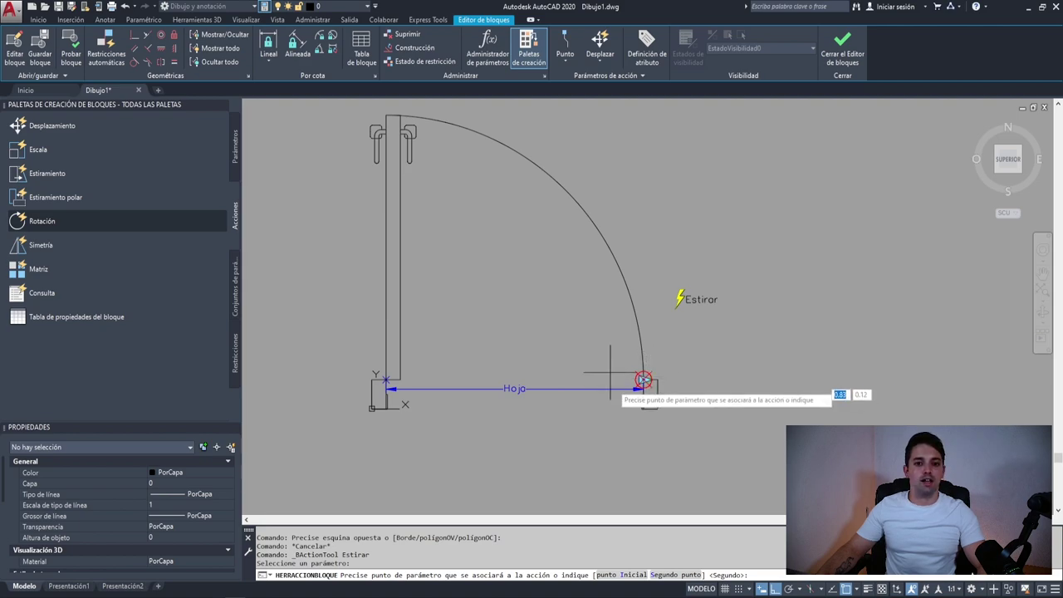
left_click(643, 379)
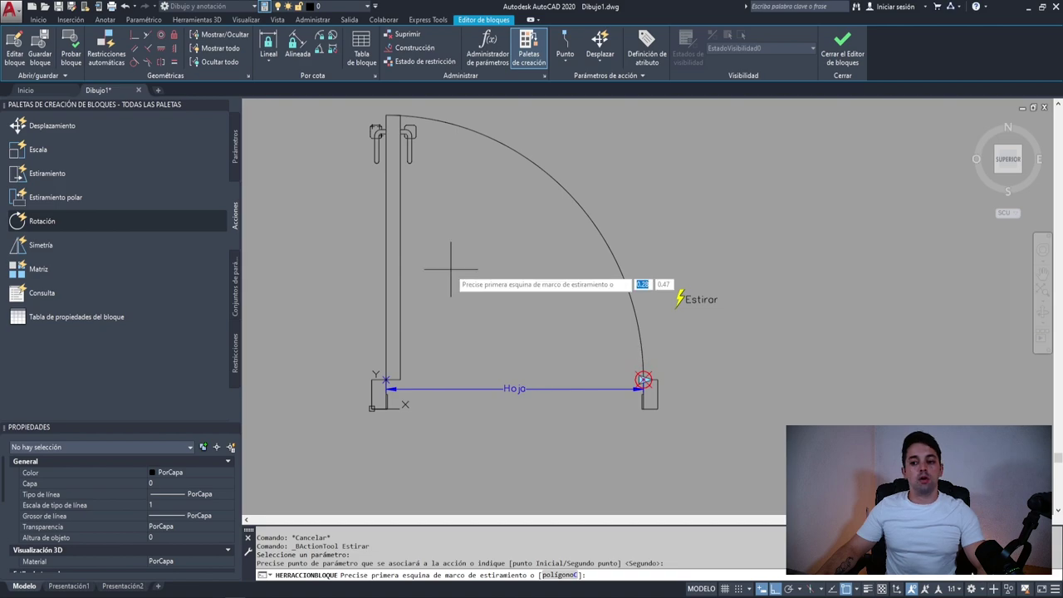
middle_click_drag(378, 258, 464, 335)
left_click(543, 150)
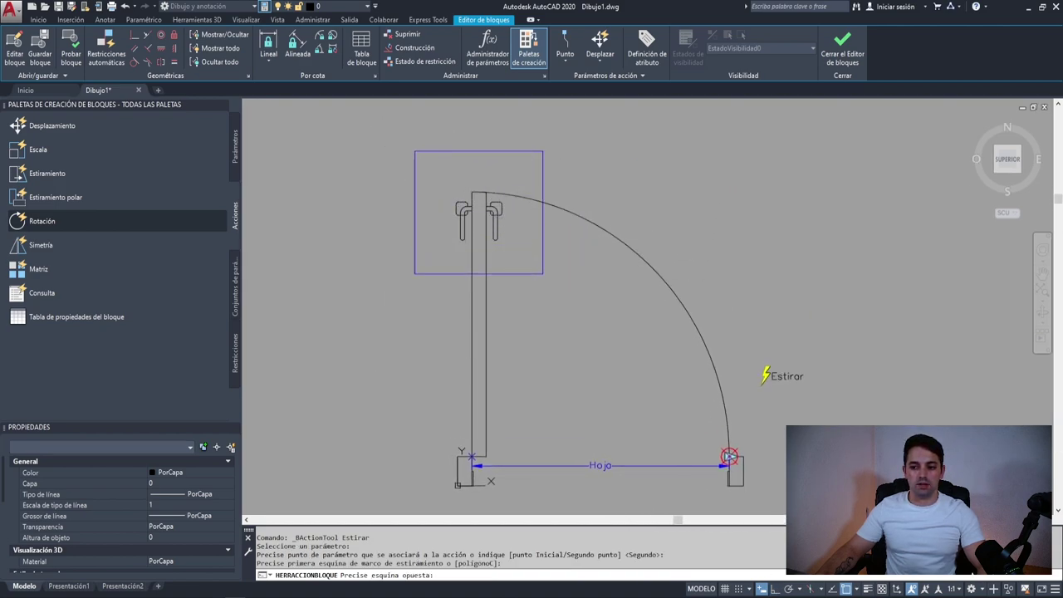
left_click(414, 273)
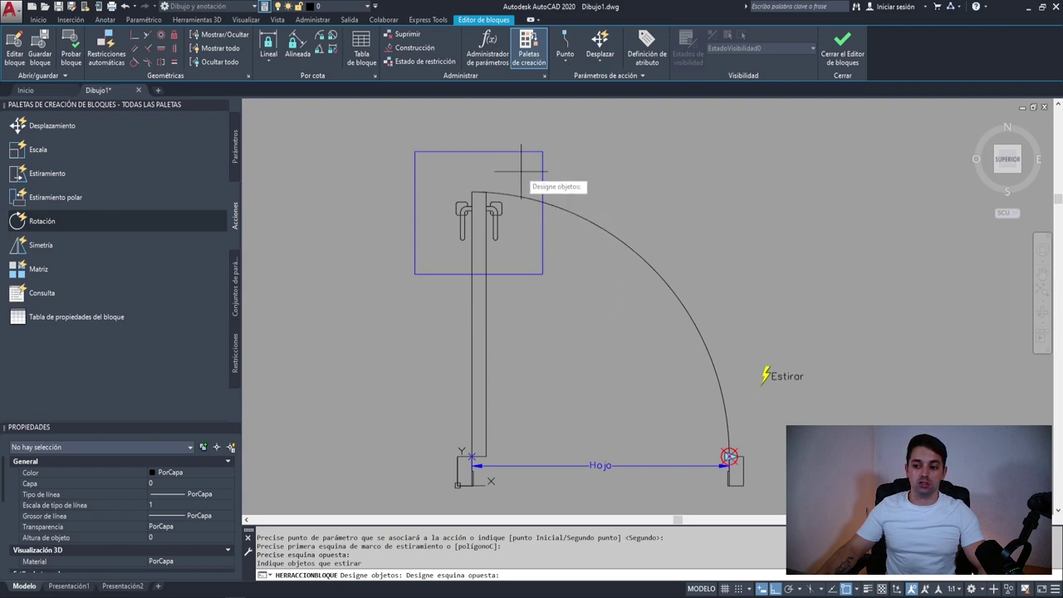
left_click(427, 249)
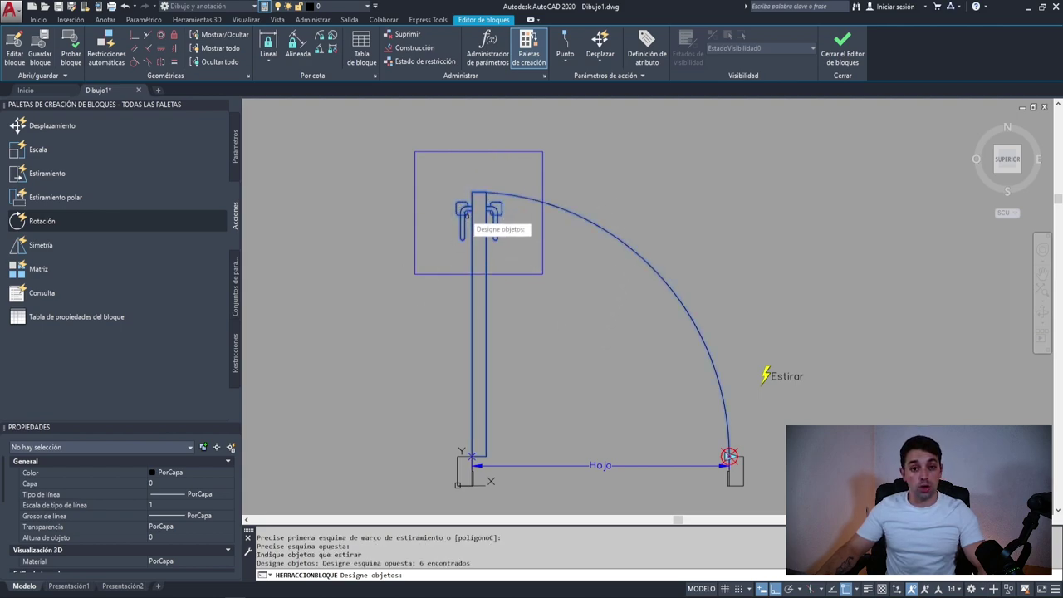
left_click(573, 220, "shift")
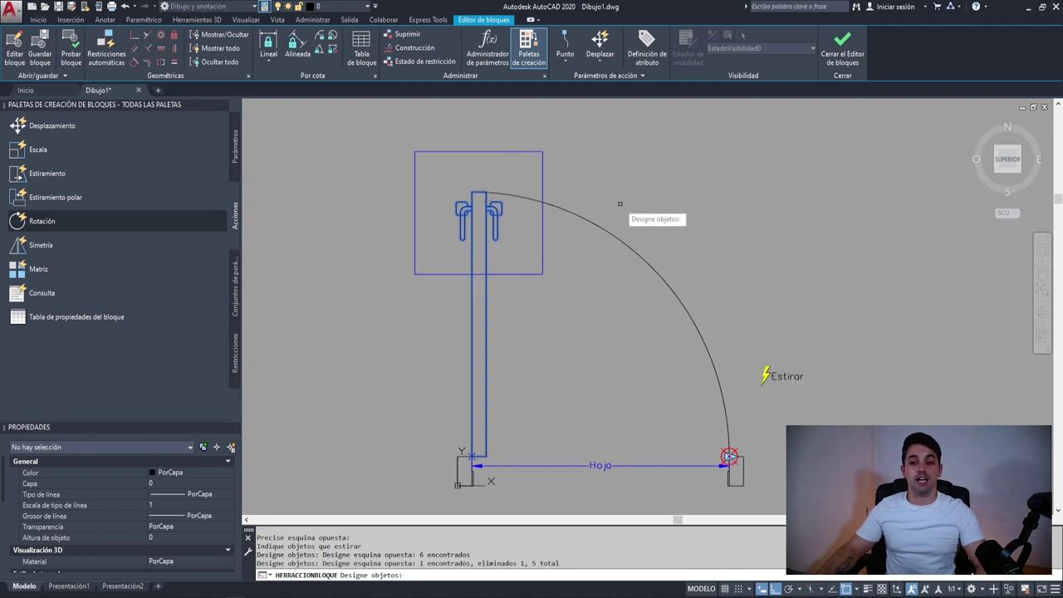
key("Return")
key("F8")
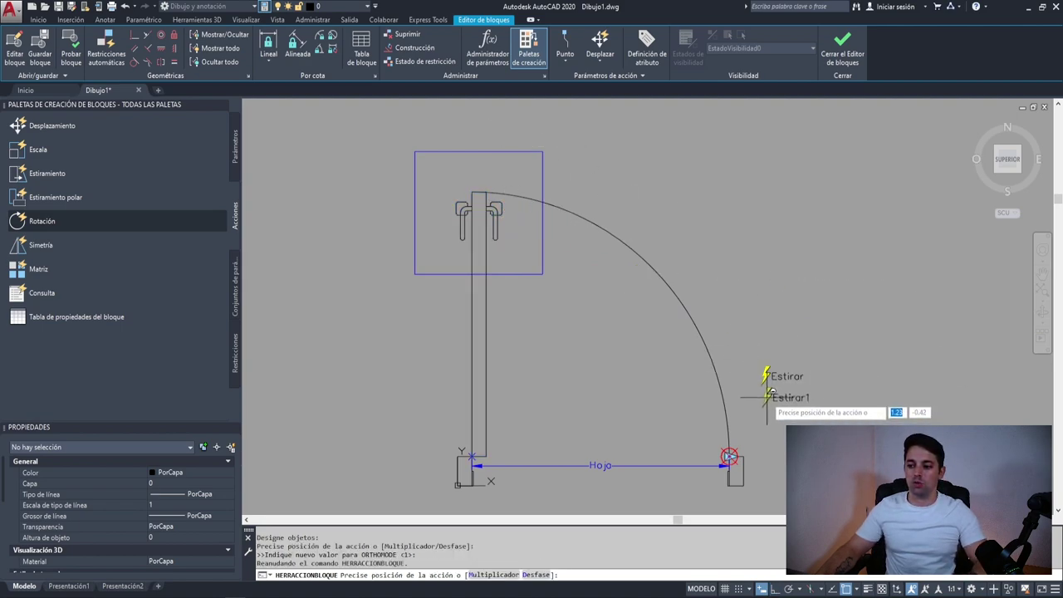
left_click(766, 398)
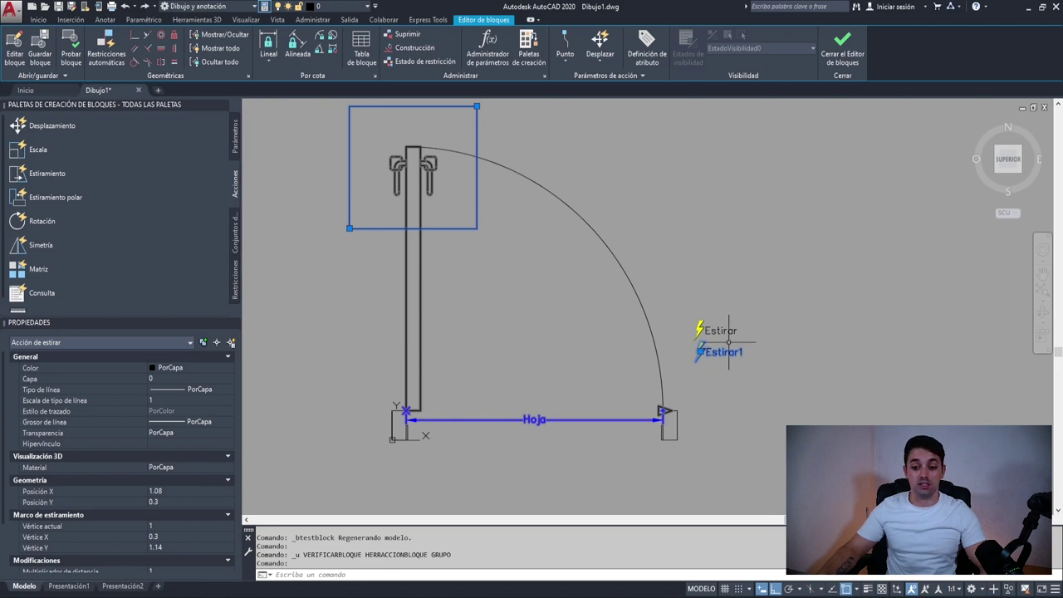
Step: Set Estirar1's Desfase de ángulo to 90, then compare its frame with Estirar's
scroll(86, 424, "down", 2)
left_click(91, 520)
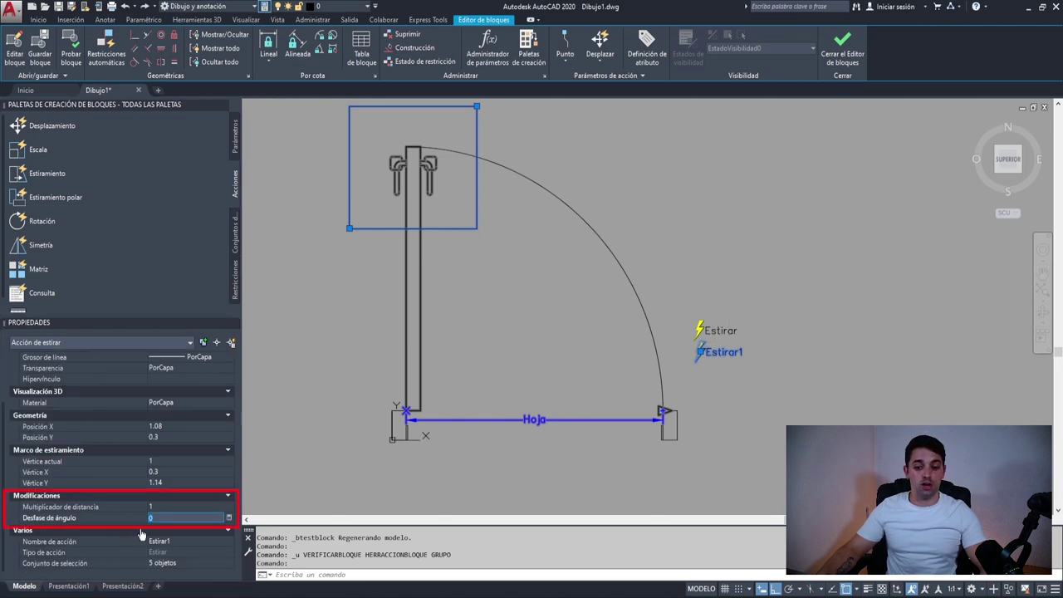
type("90")
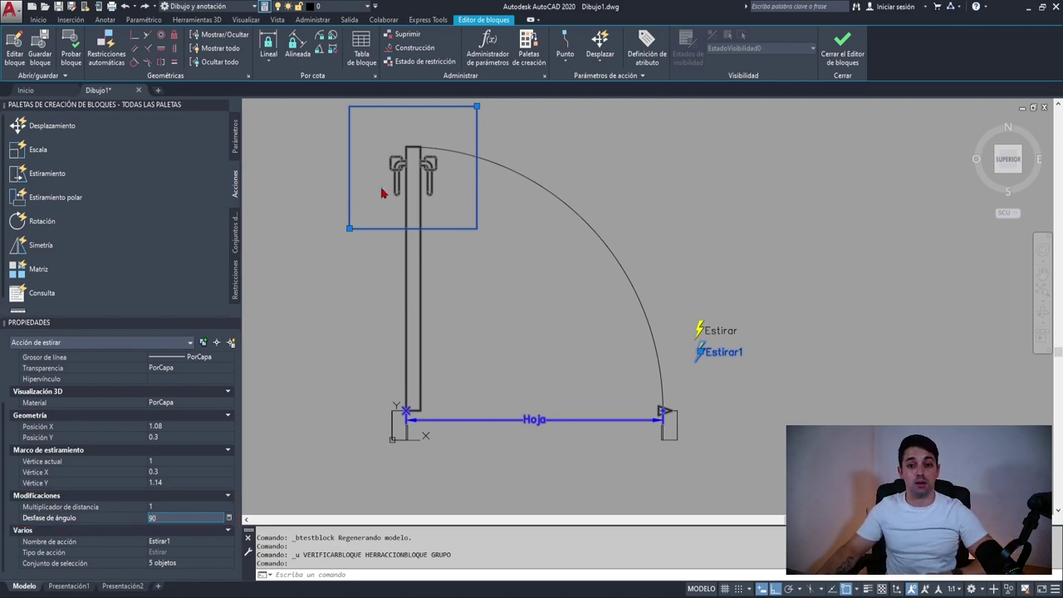
left_click(378, 313)
key("Escape")
left_click(702, 337)
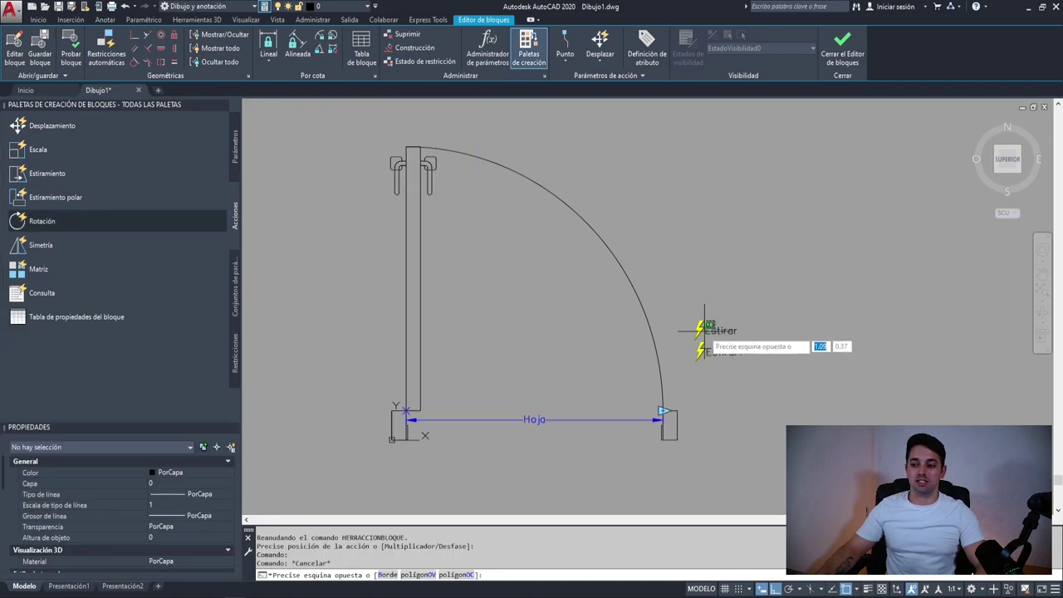
left_click(701, 363)
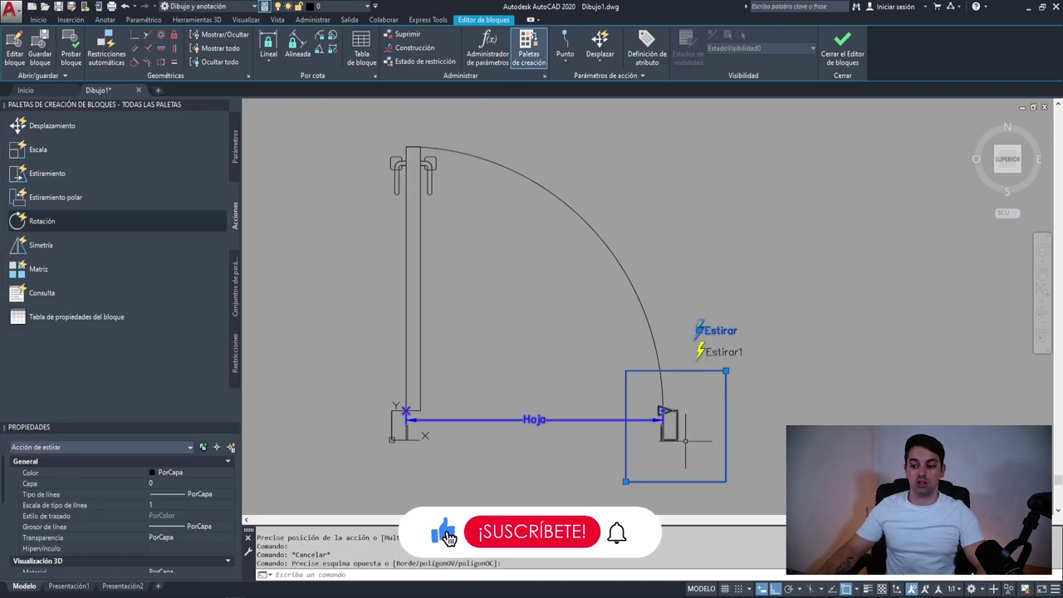
left_click(702, 352)
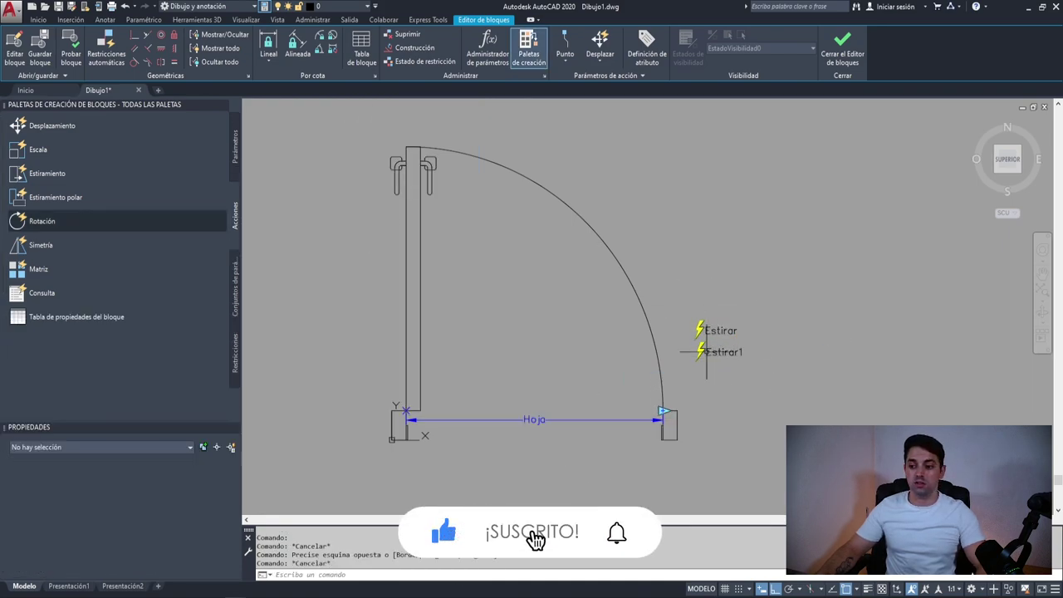
key("Escape")
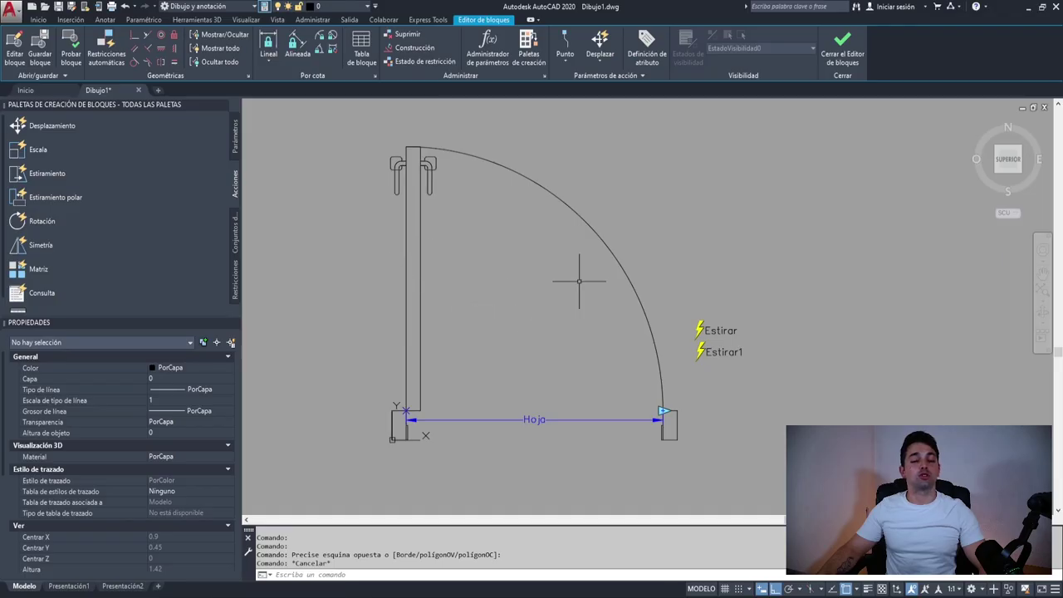
left_click(628, 214)
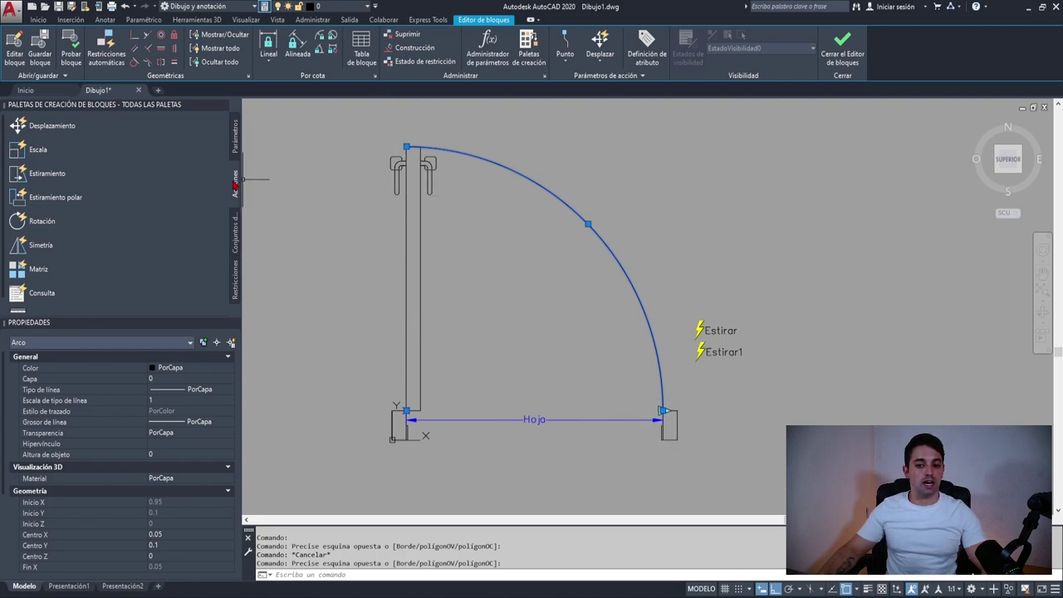
Step: Add scale action Escala on Hoja for the door's swing arc, placed beside the stretches
left_click(135, 156)
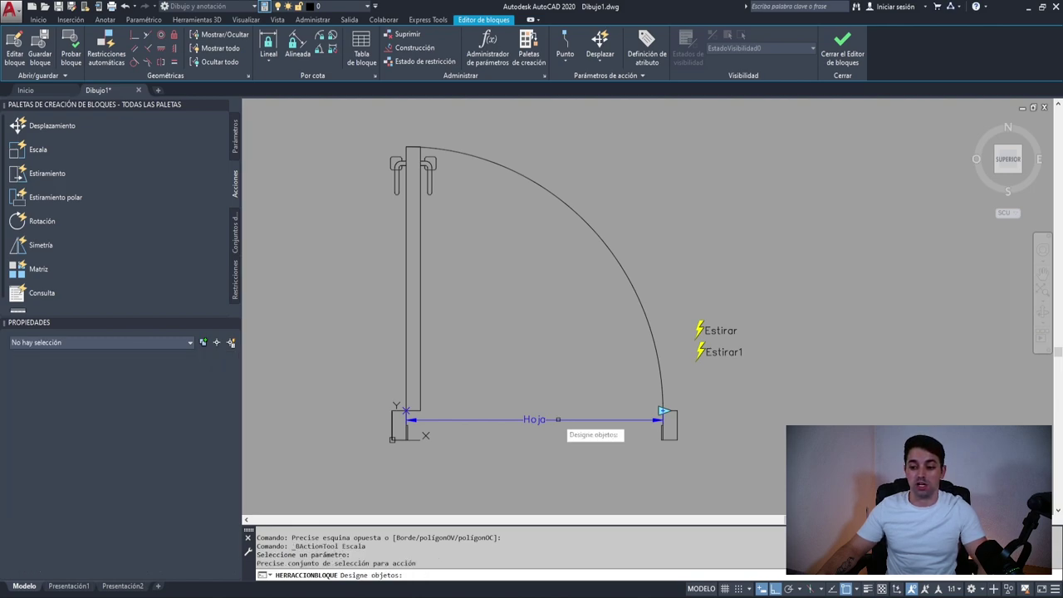
left_click(557, 419)
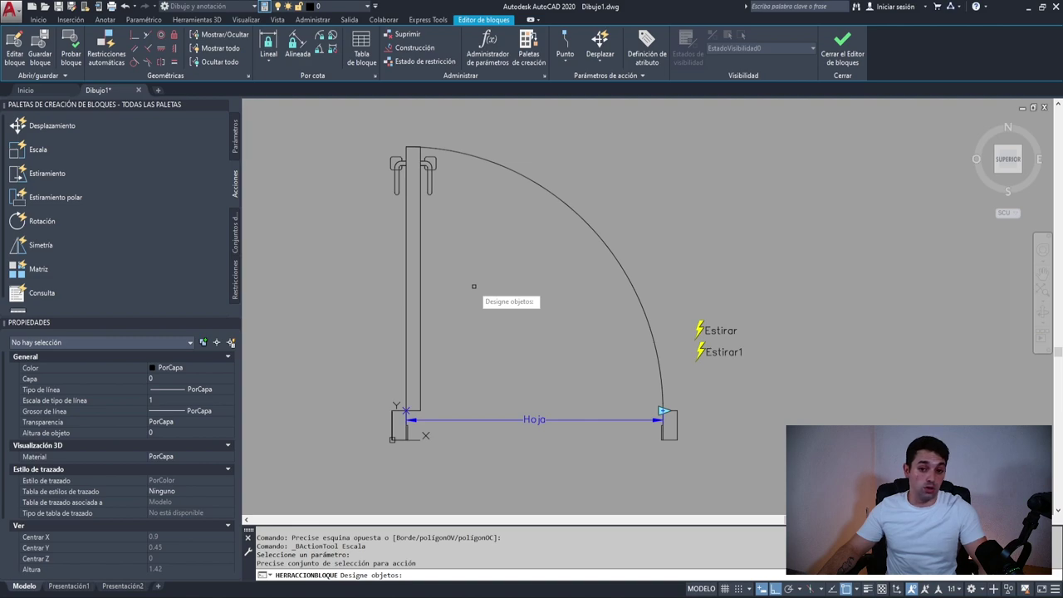
left_click(575, 213)
left_click(507, 218)
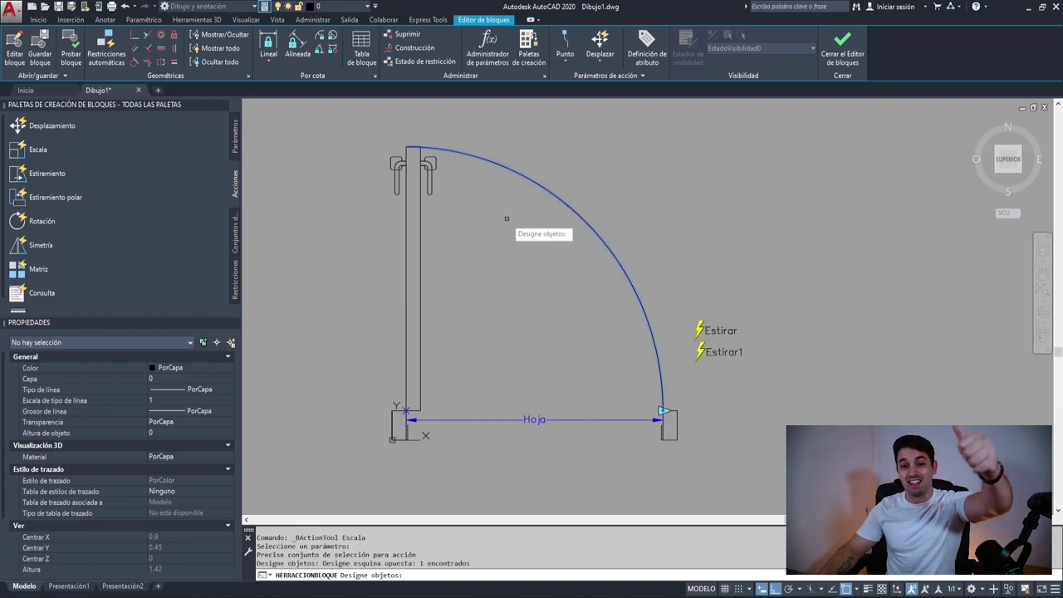
key("Return")
key("F8")
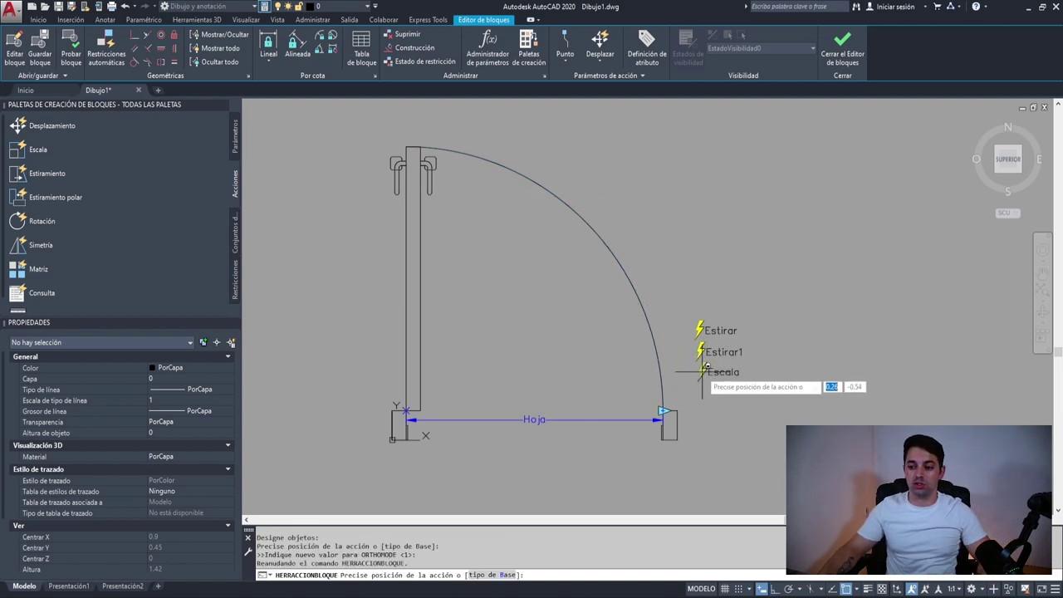
left_click(701, 371)
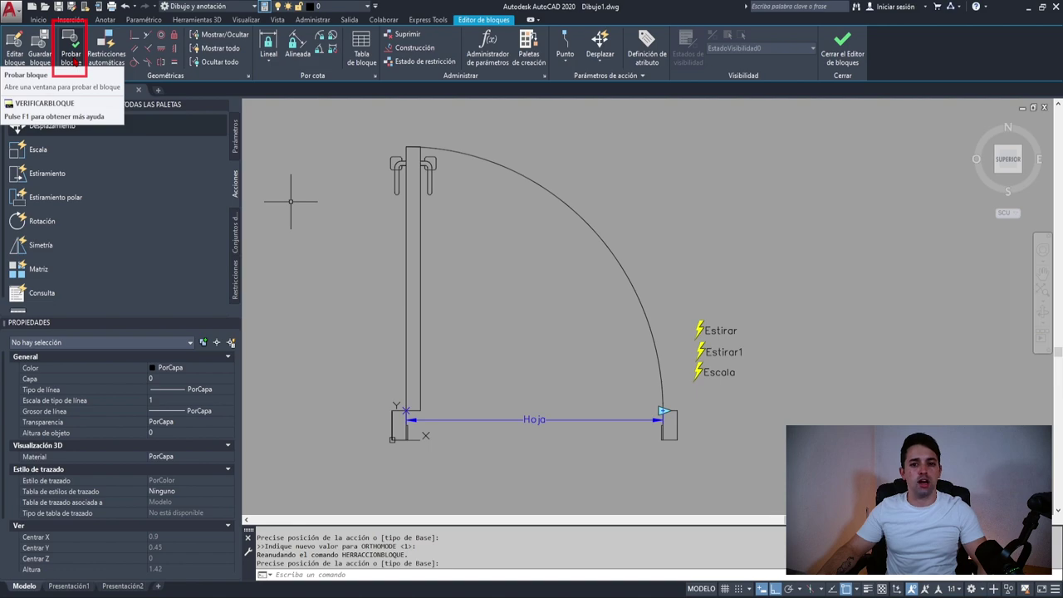
left_click(73, 59)
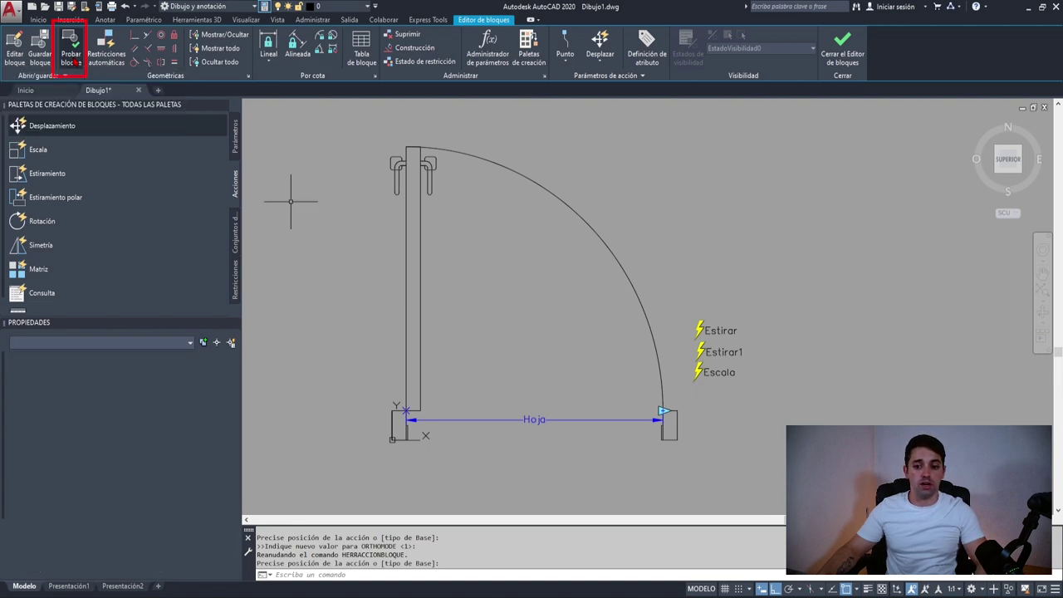
left_click(703, 357)
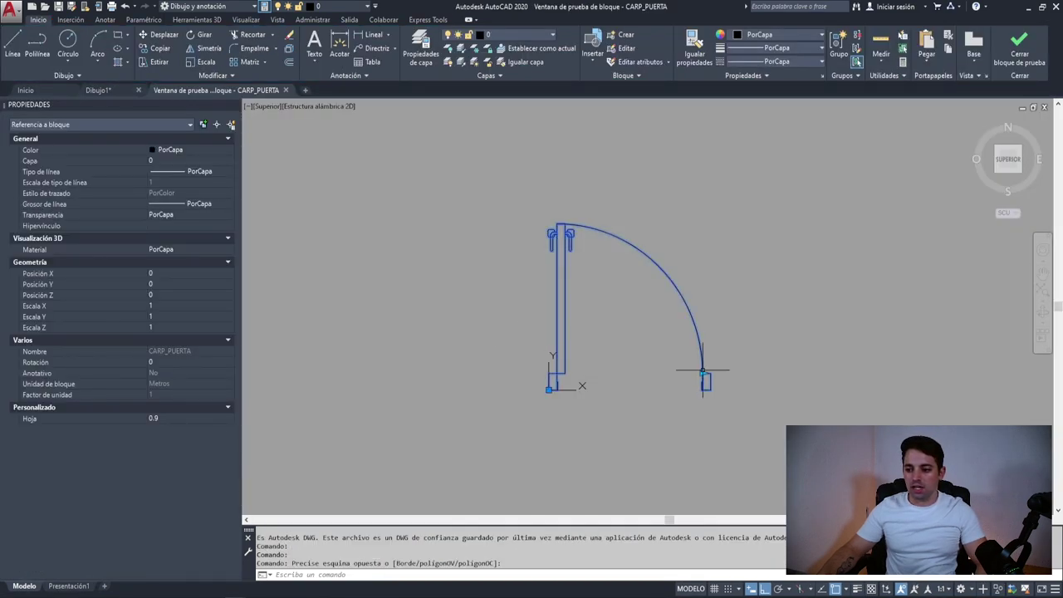
left_click(702, 371)
left_click(786, 376)
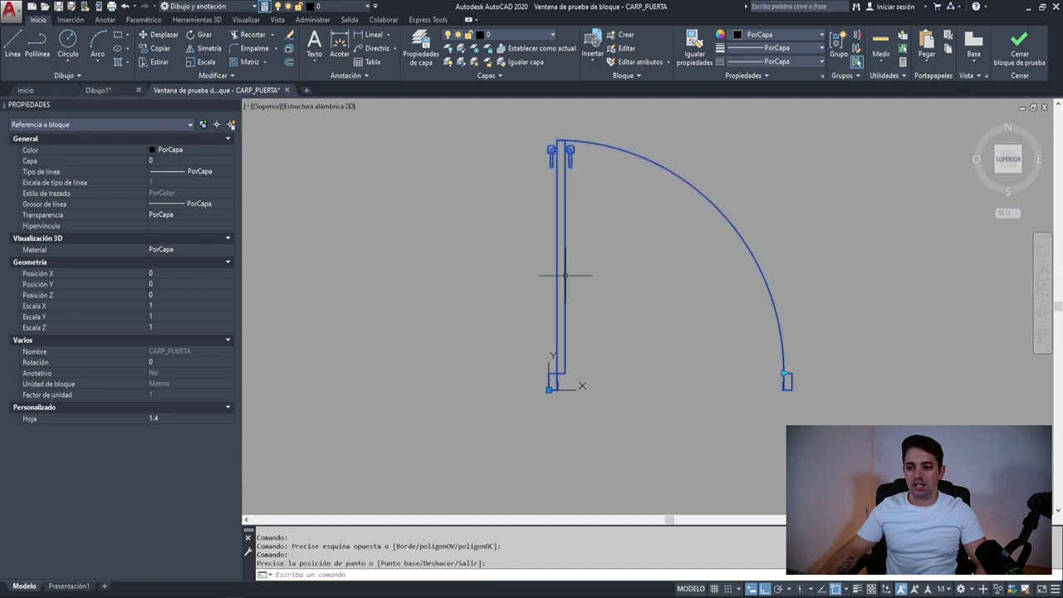
left_click(785, 375)
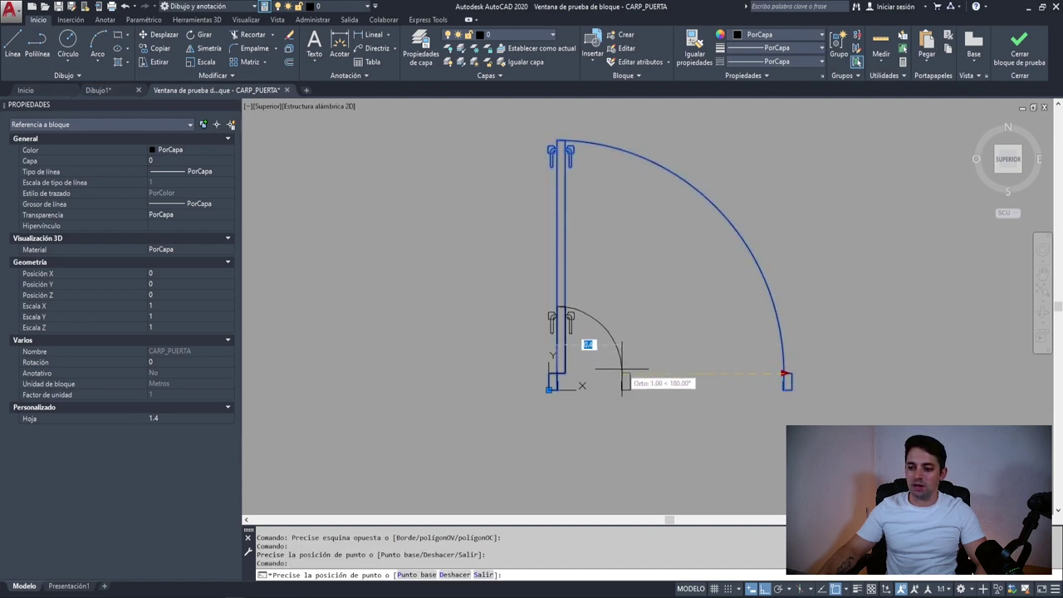
left_click(586, 375)
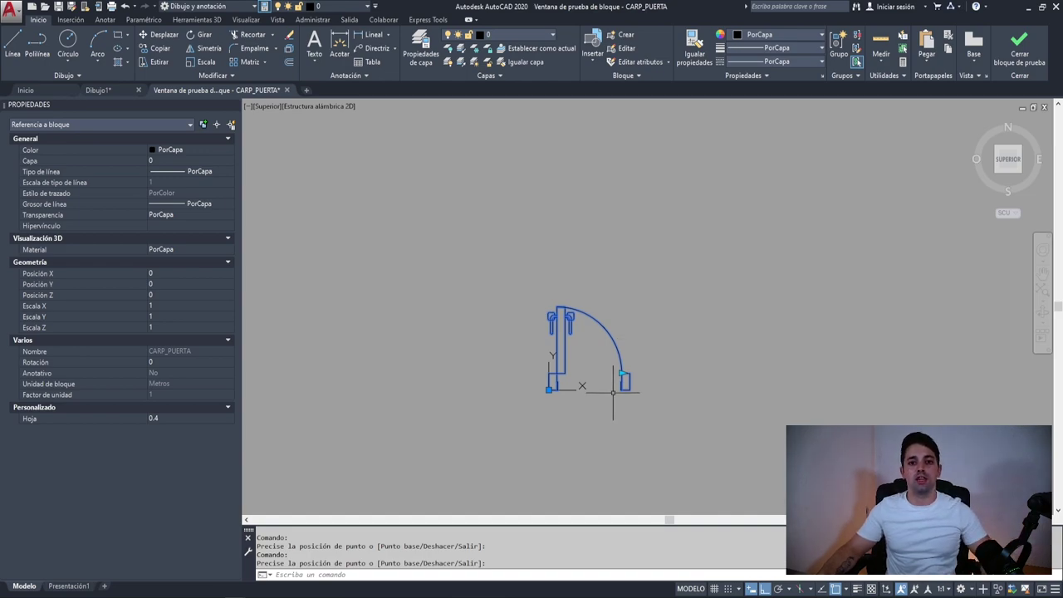
left_click(1013, 58)
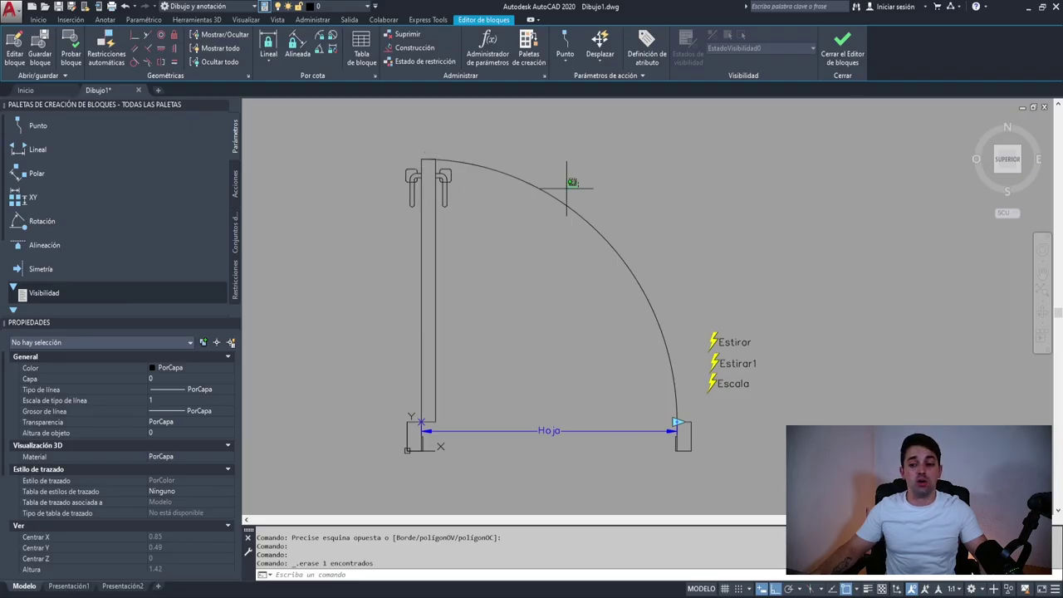
Step: Constrain the door leaf's opening with angular constraint áng1 fixed at 90.00°
left_click_drag(571, 183, 448, 162)
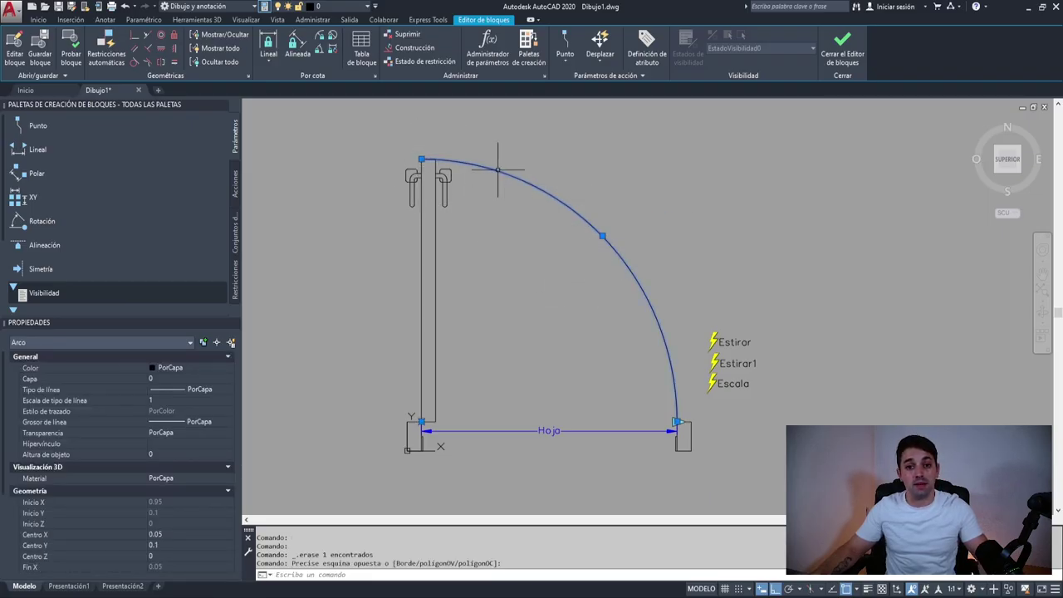
key("Escape")
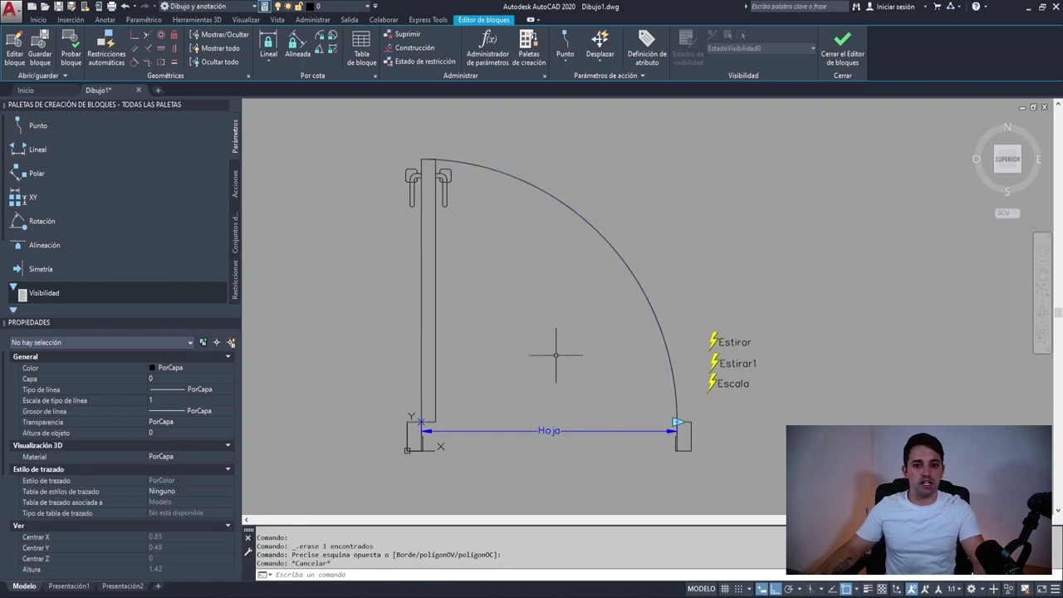
left_click(615, 278)
left_click(559, 274)
key("Escape")
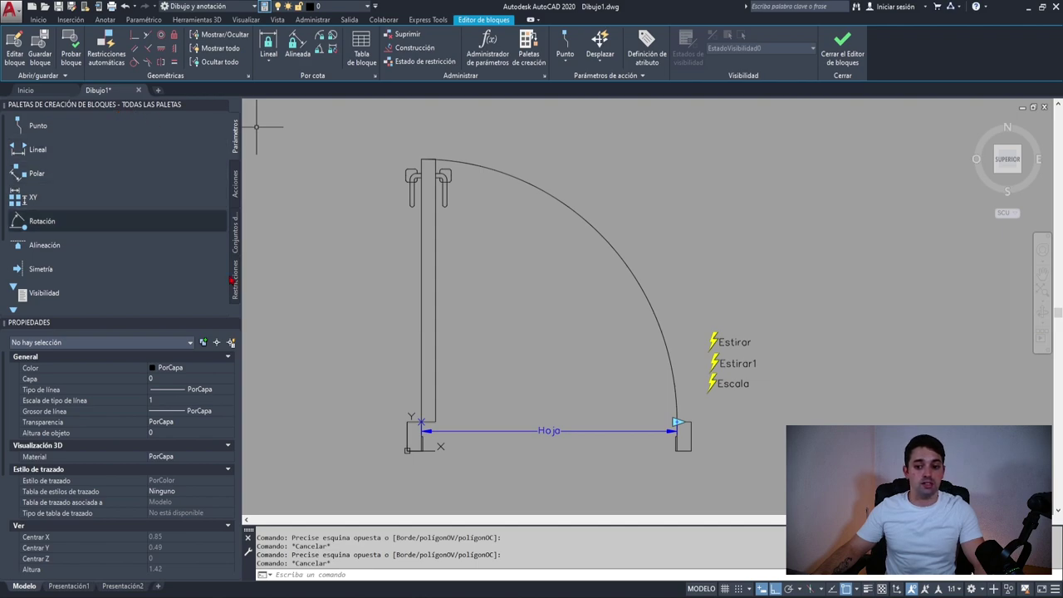
left_click(235, 286)
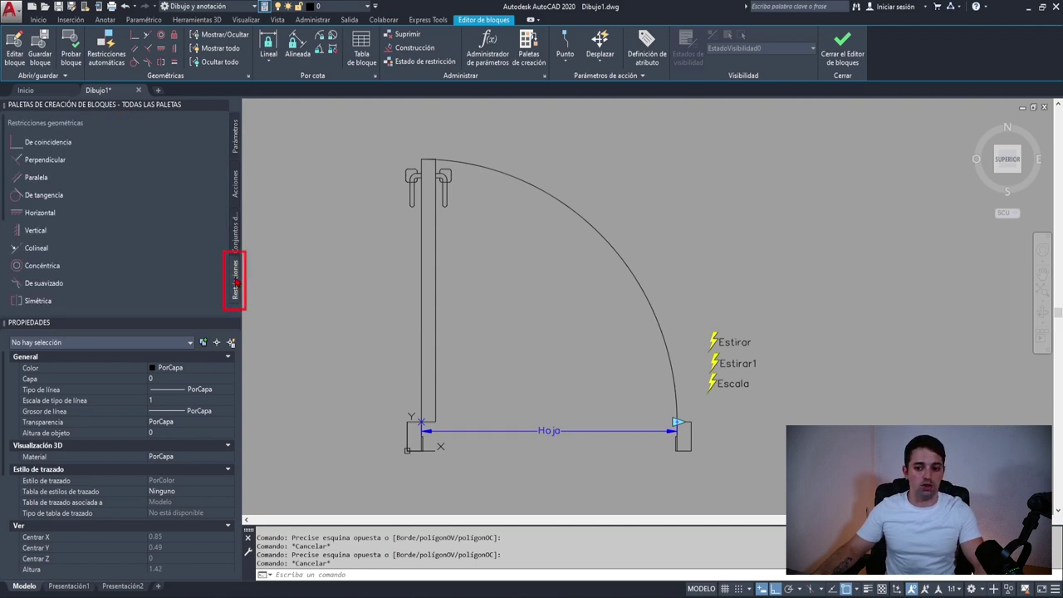
scroll(195, 197, "down", 4)
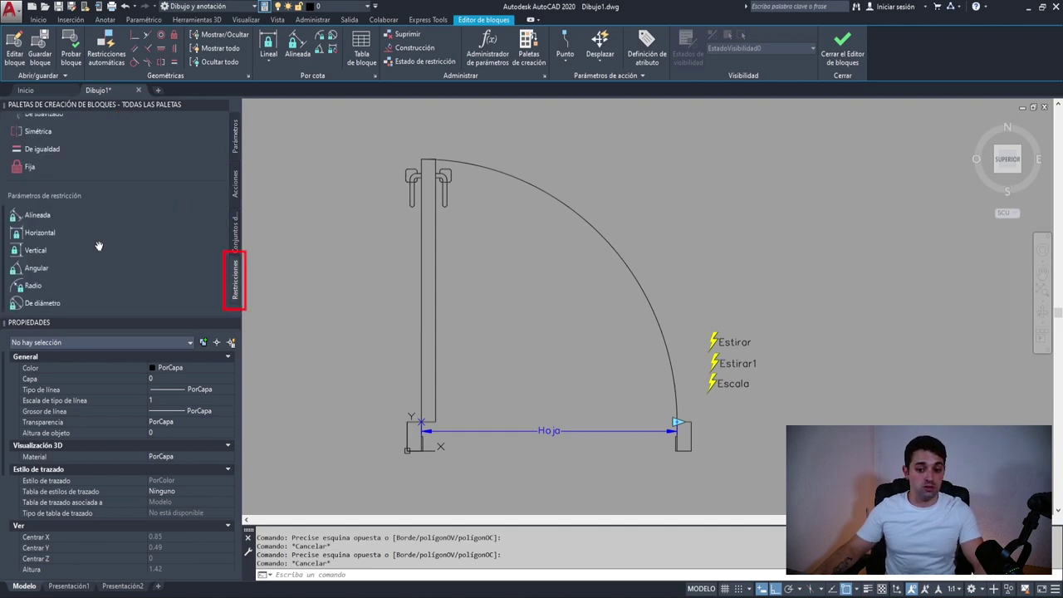
left_click(59, 274)
left_click(545, 186)
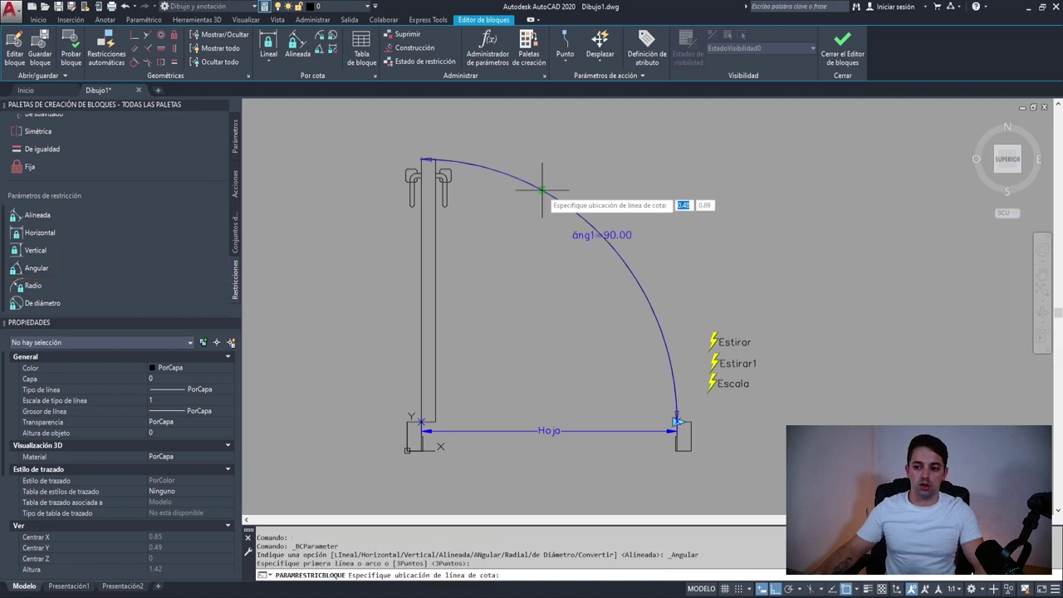
left_click(550, 240)
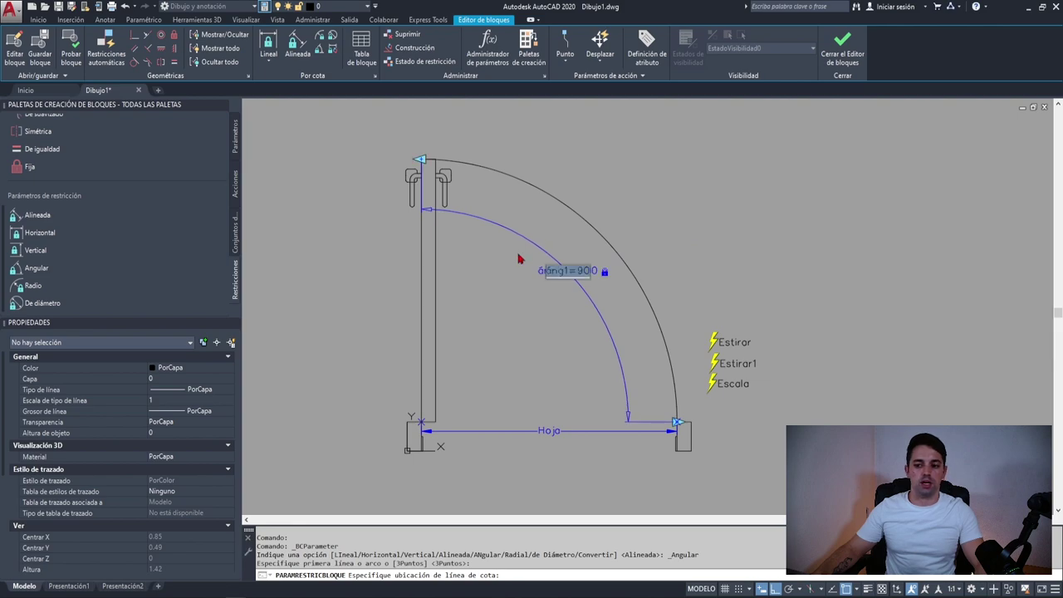
key("Return")
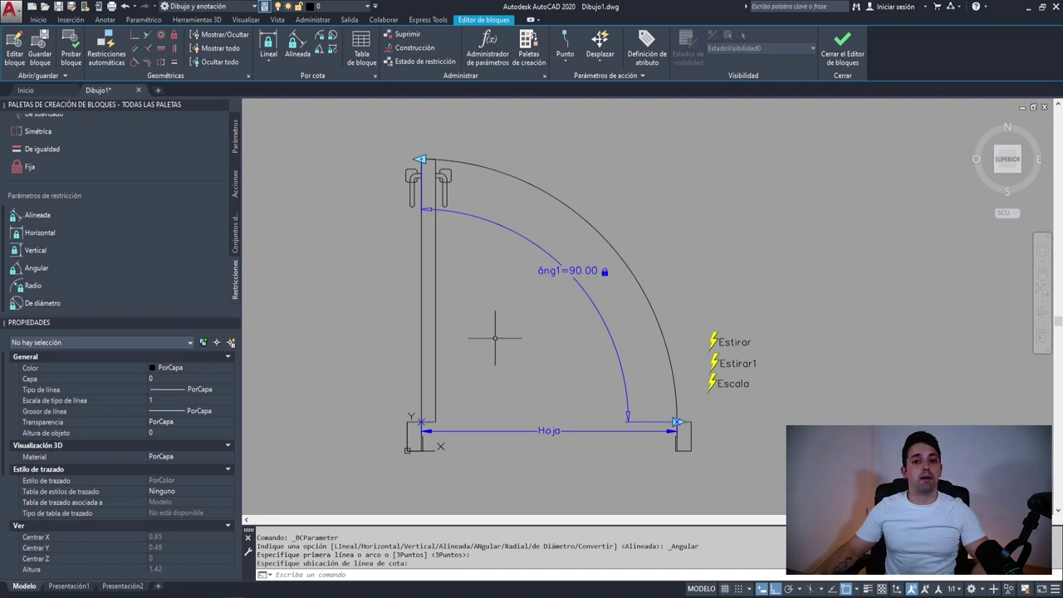
left_click(236, 150)
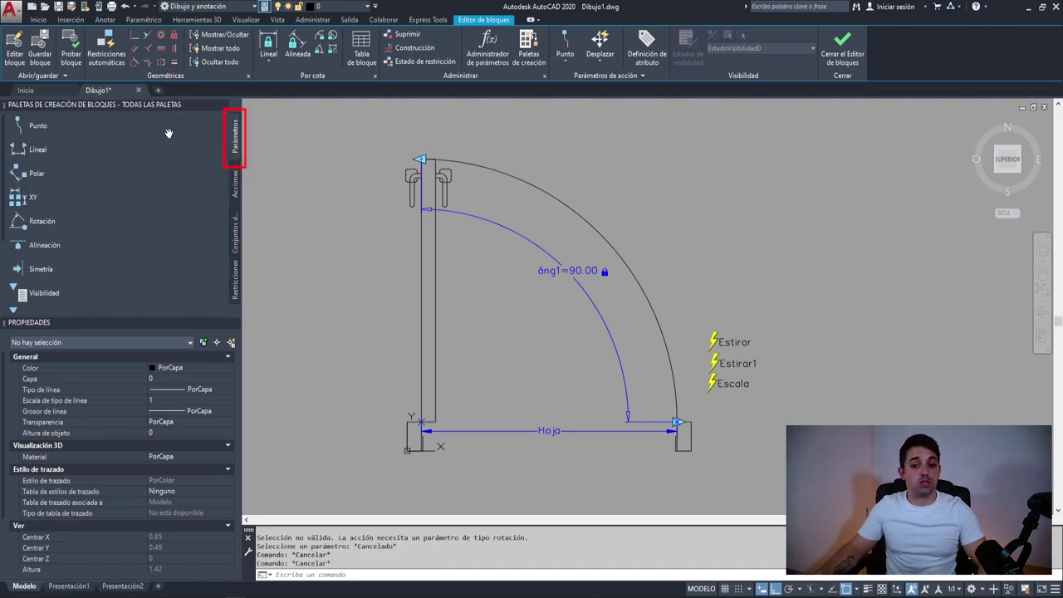
Step: Add rotation parameter Ángulo1 based at the door hinge, with its radius along the leaf
left_click(47, 226)
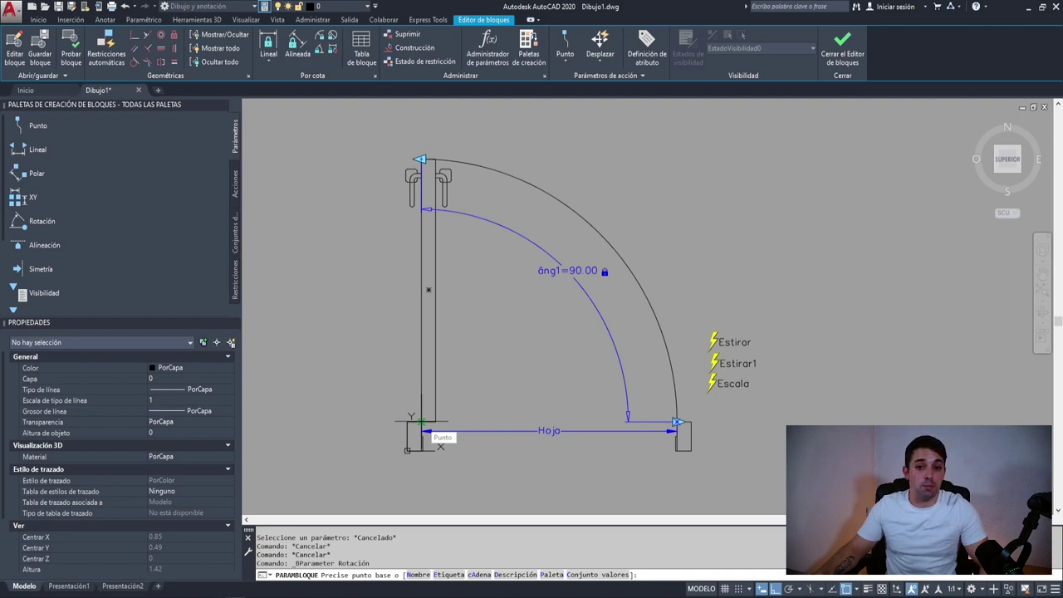
left_click(422, 422)
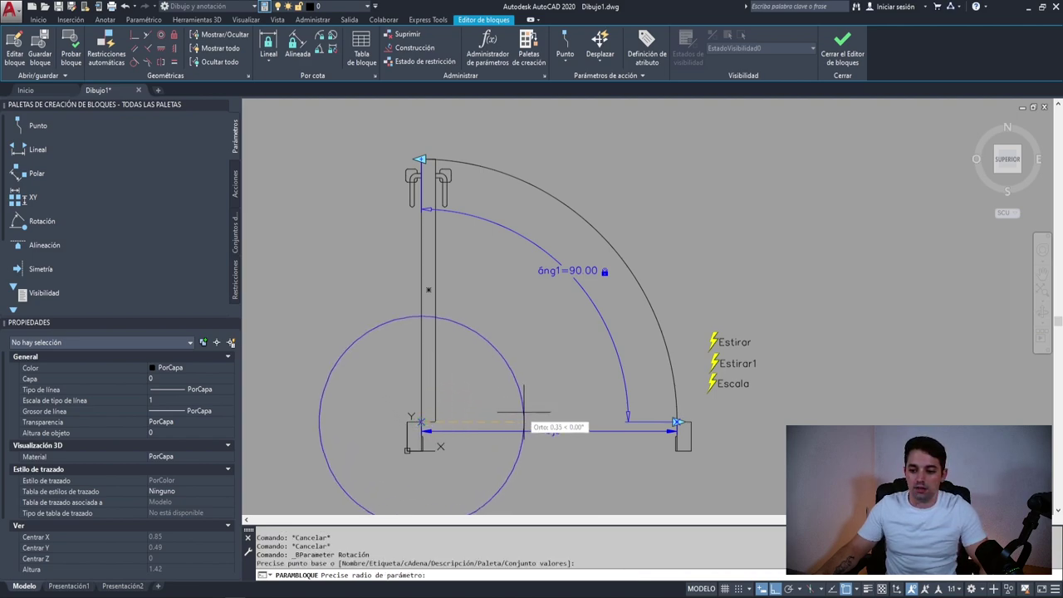
left_click(529, 427)
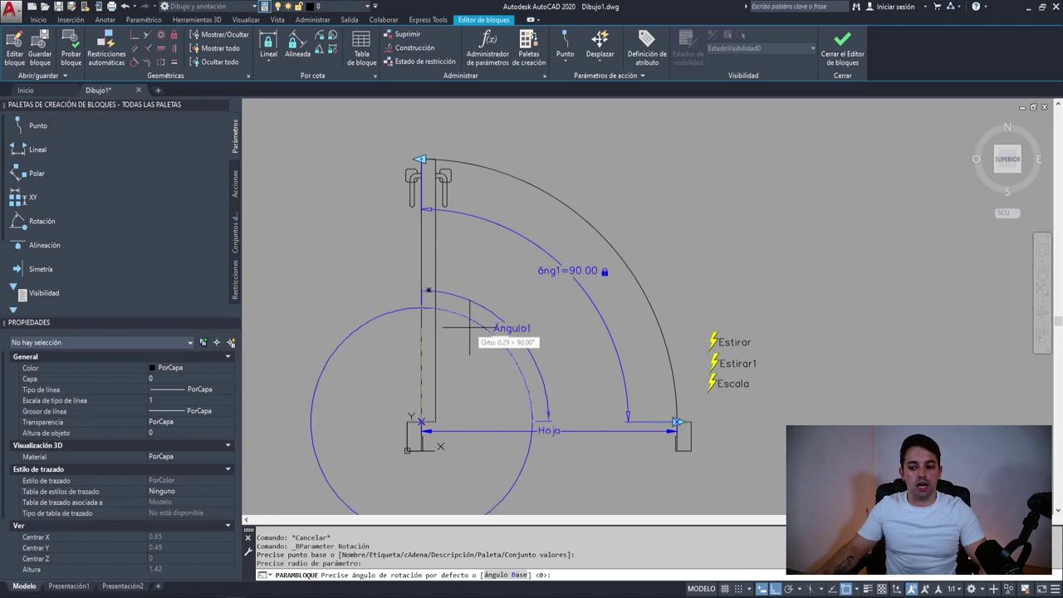
left_click(421, 309)
left_click(523, 316)
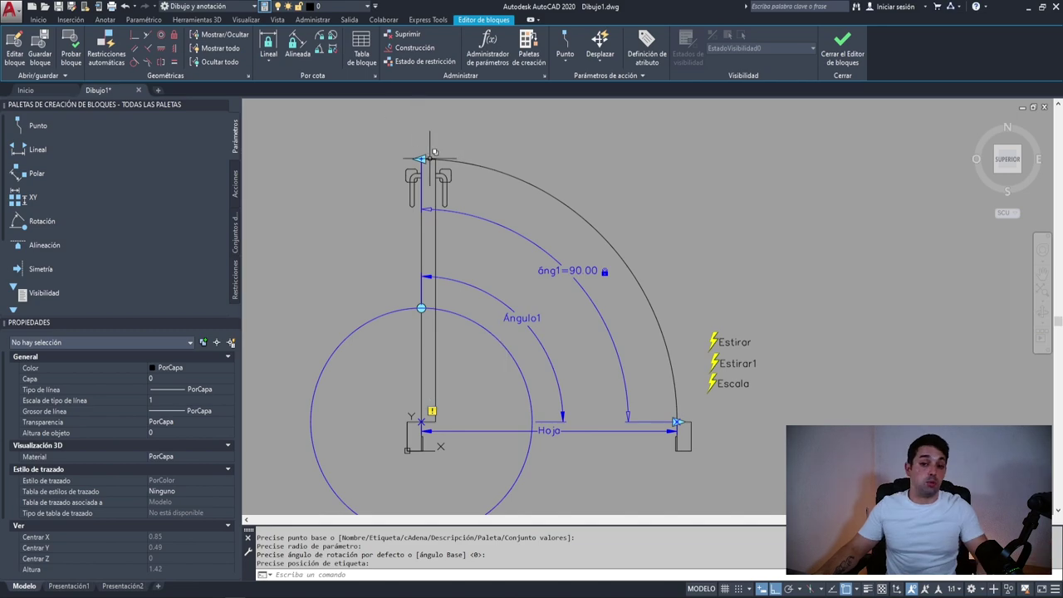
left_click(530, 410)
key("Escape")
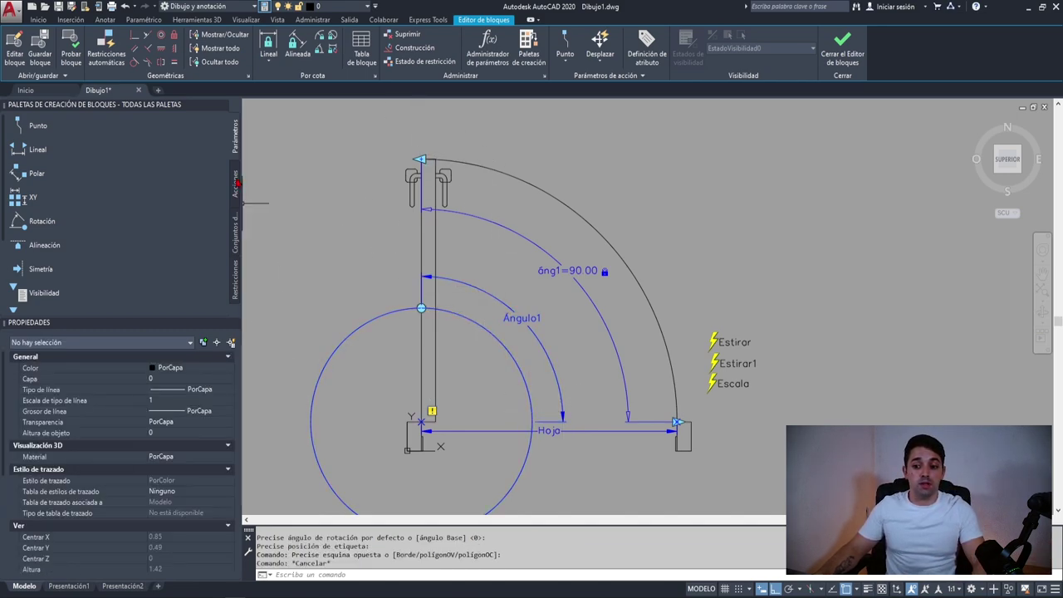
Step: Start a rotation action linked to the Ángulo1 parameter
left_click(237, 183)
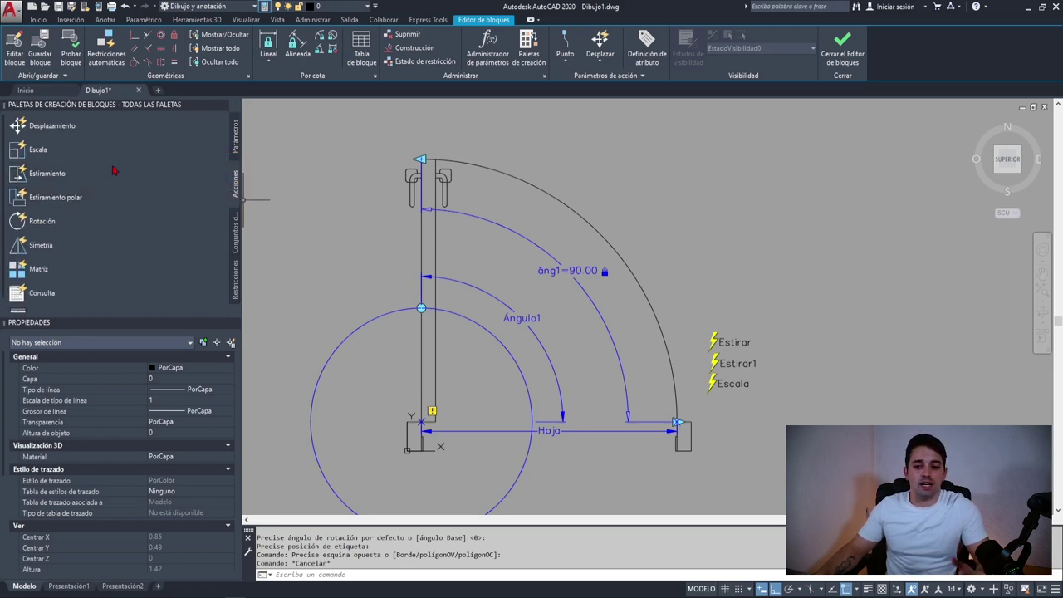
left_click(60, 221)
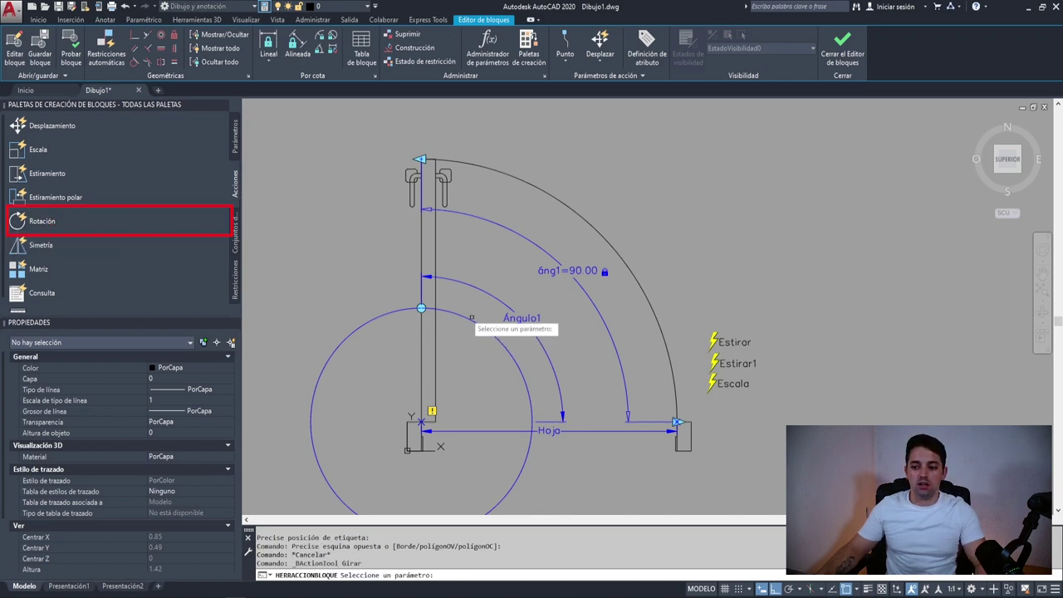
middle_click_drag(470, 317, 520, 288)
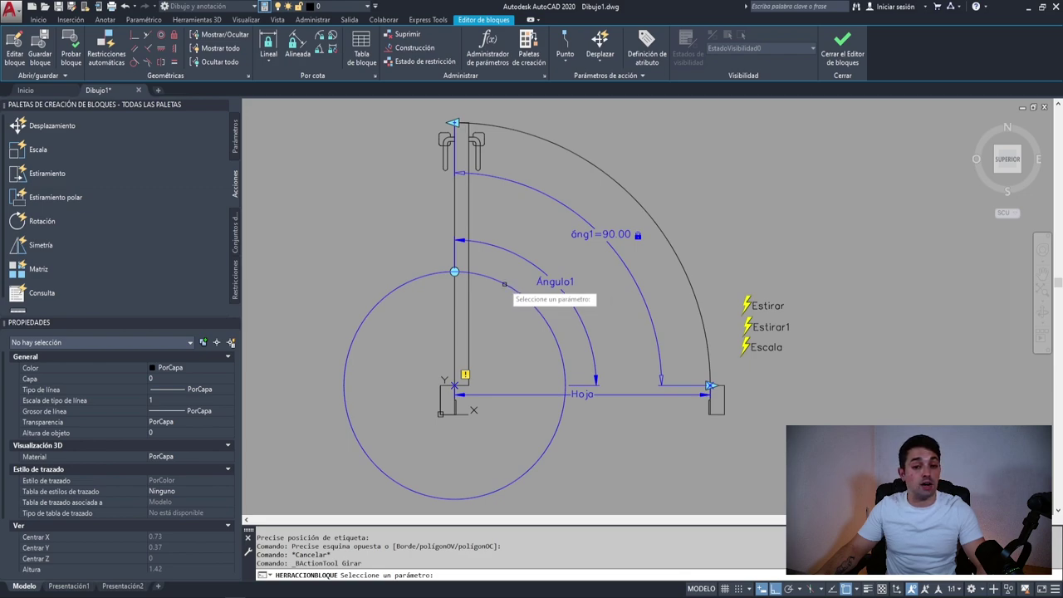
left_click(515, 252)
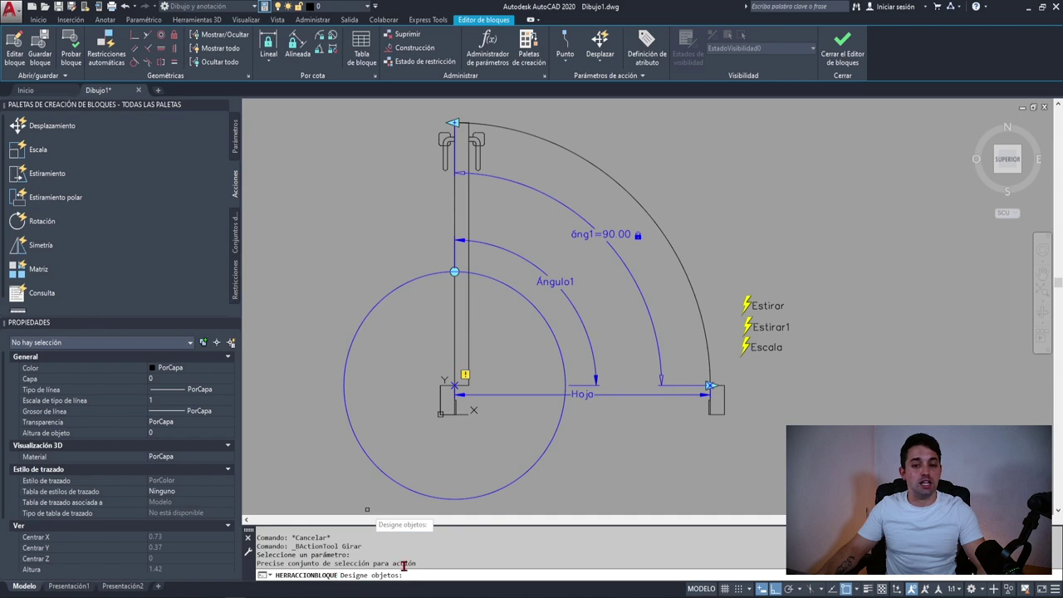
Step: Have the Girar action rotate the door leaf objects, excluding the outer swing arc, and place its label
middle_click_drag(533, 282, 524, 317)
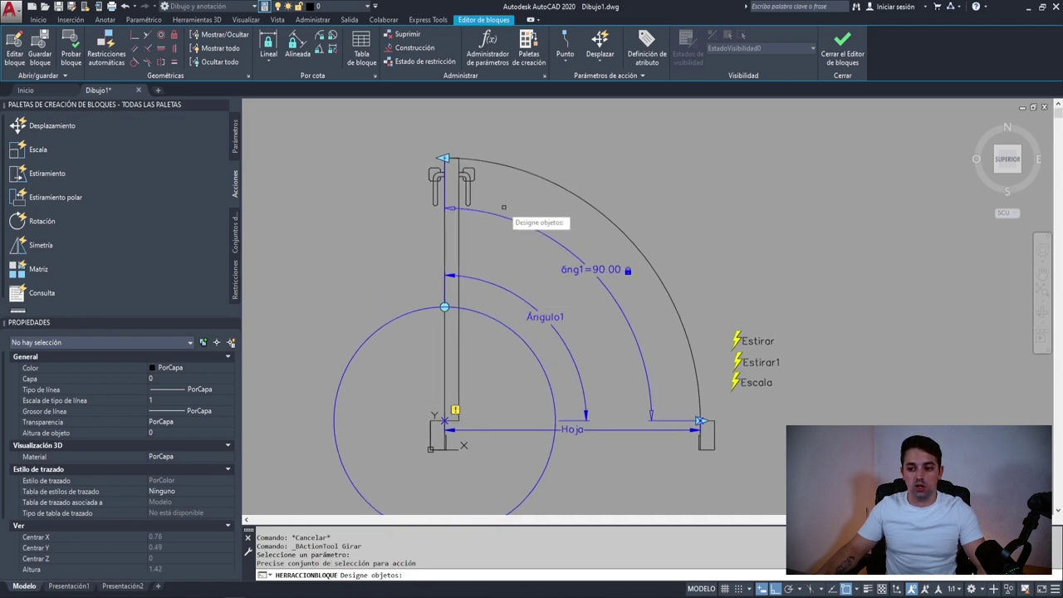
left_click(486, 141)
left_click(407, 226)
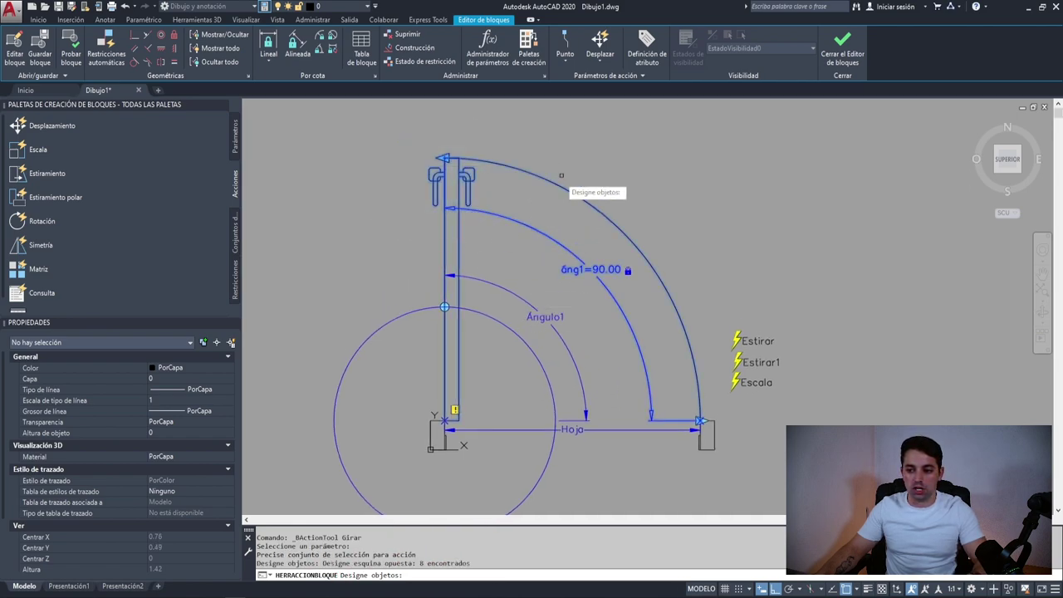
left_click(587, 148)
left_click(548, 236)
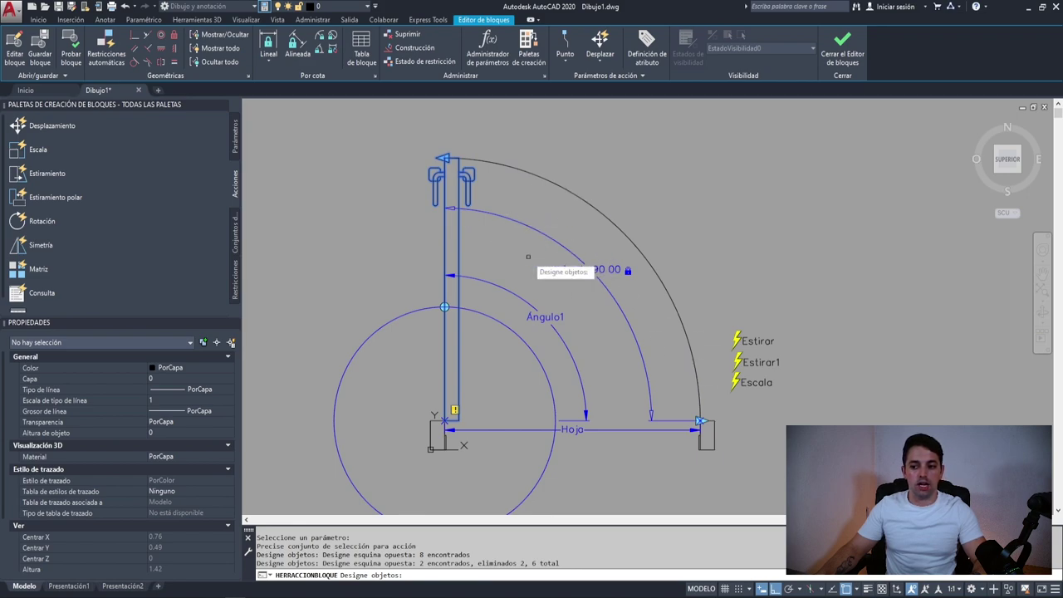
scroll(465, 158, "up", 3)
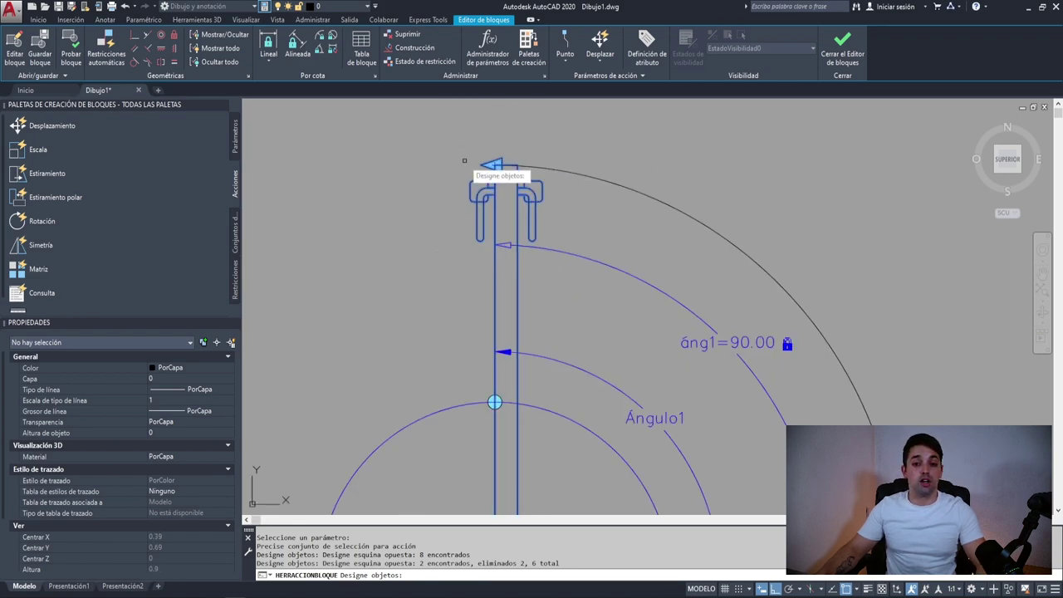
scroll(506, 241, "down", 3)
middle_click_drag(555, 318, 469, 264)
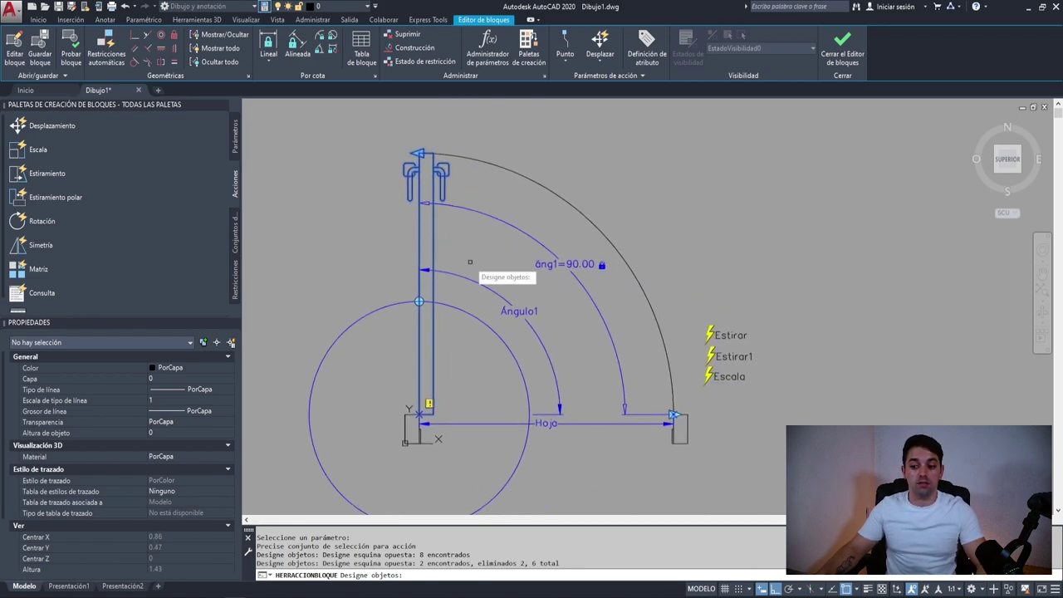
key("Return")
left_click(730, 390)
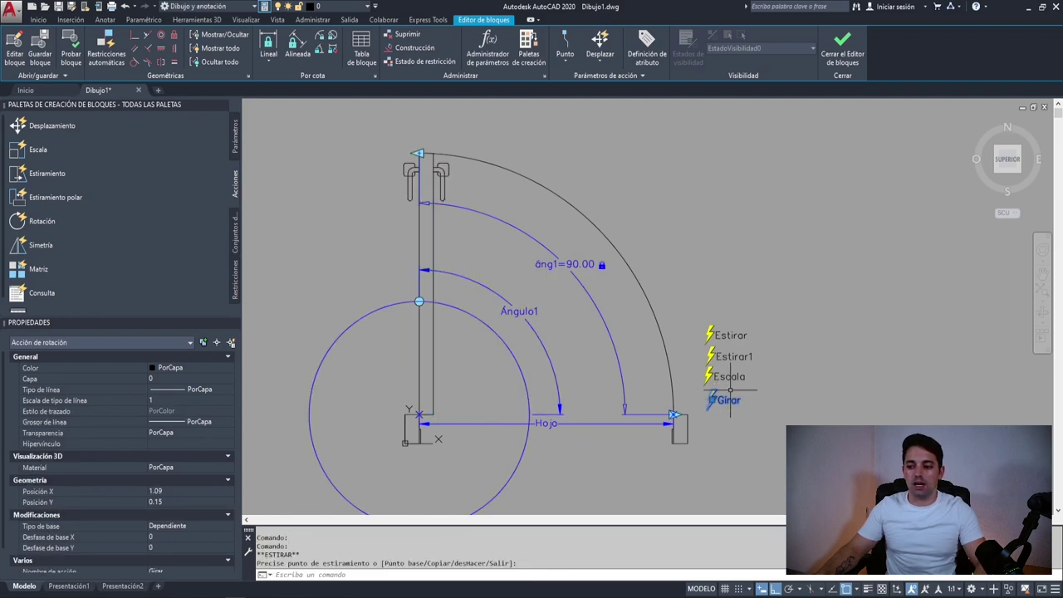
key("Escape")
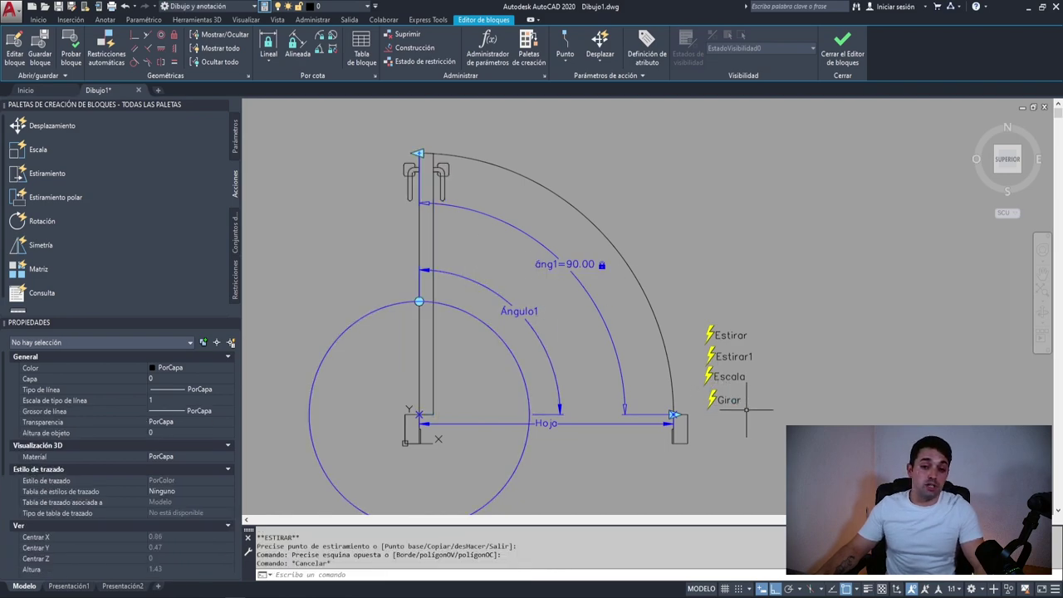
left_click(524, 315)
Step: Give Ángulo1 angle type Ninguno, minimum angle 0 and maximum angle 90 in Properties
middle_click_drag(531, 299, 596, 220)
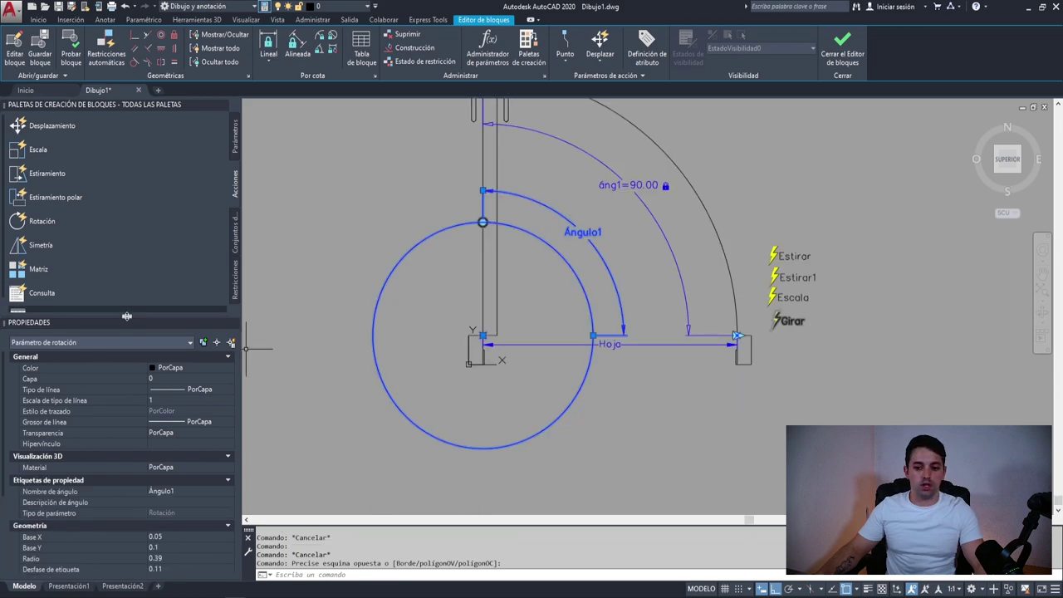
left_click_drag(126, 316, 137, 206)
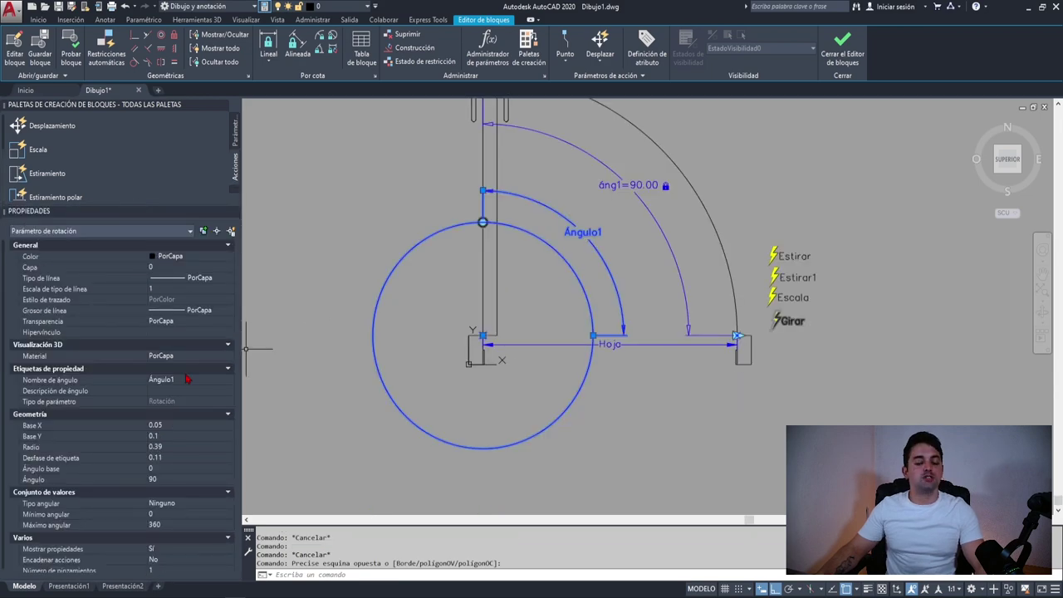
scroll(173, 445, "down", 1)
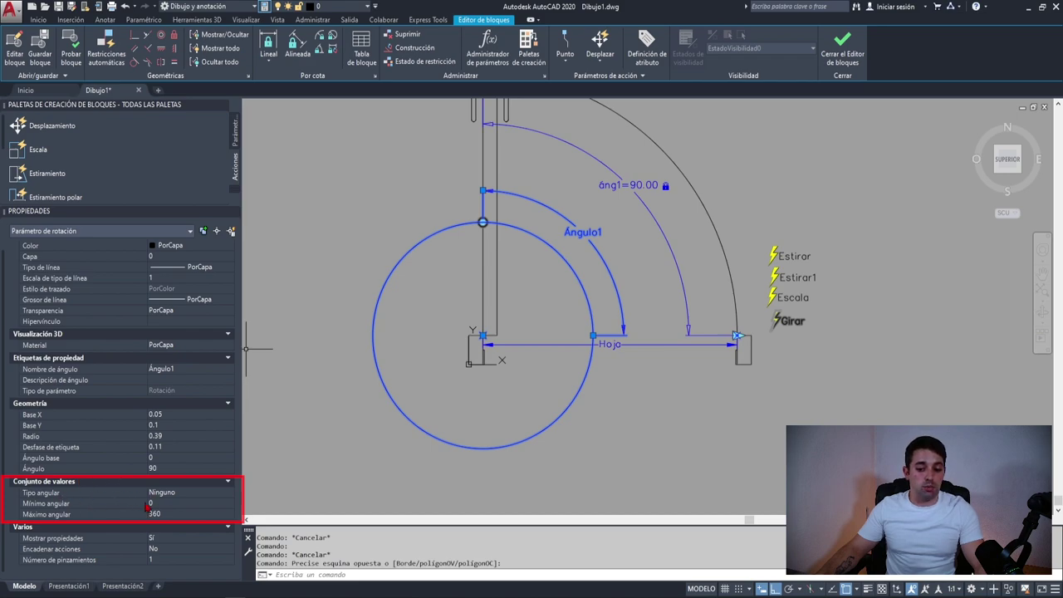
left_click(180, 494)
left_click(179, 495)
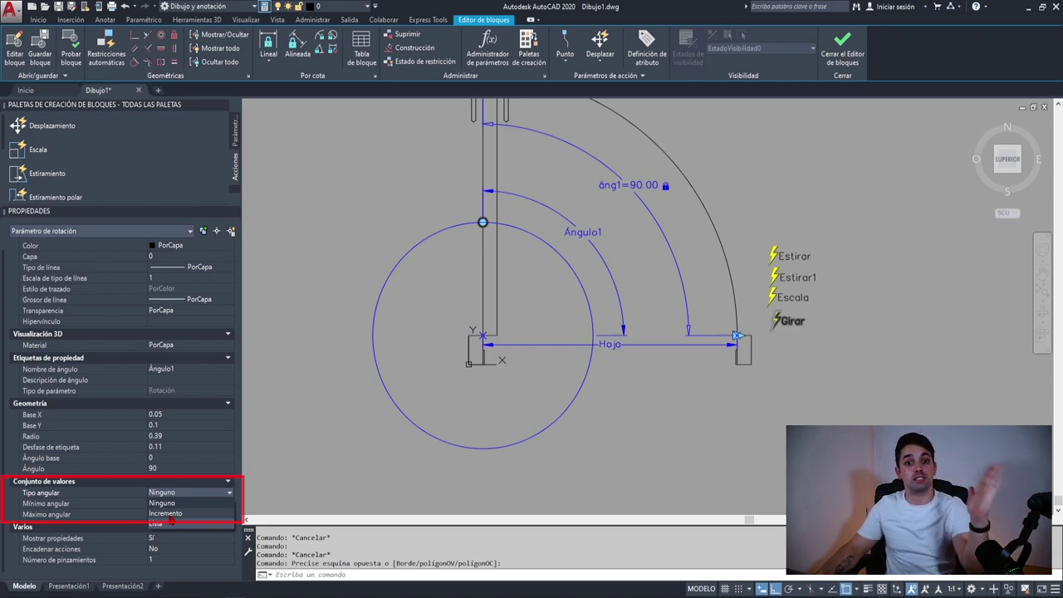
left_click(170, 503)
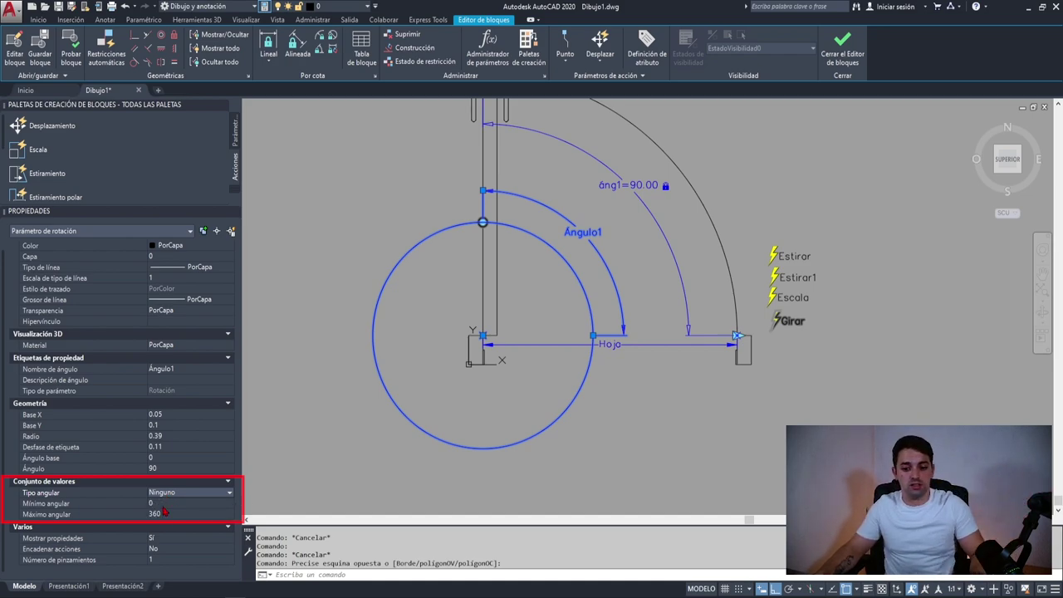
left_click(169, 493)
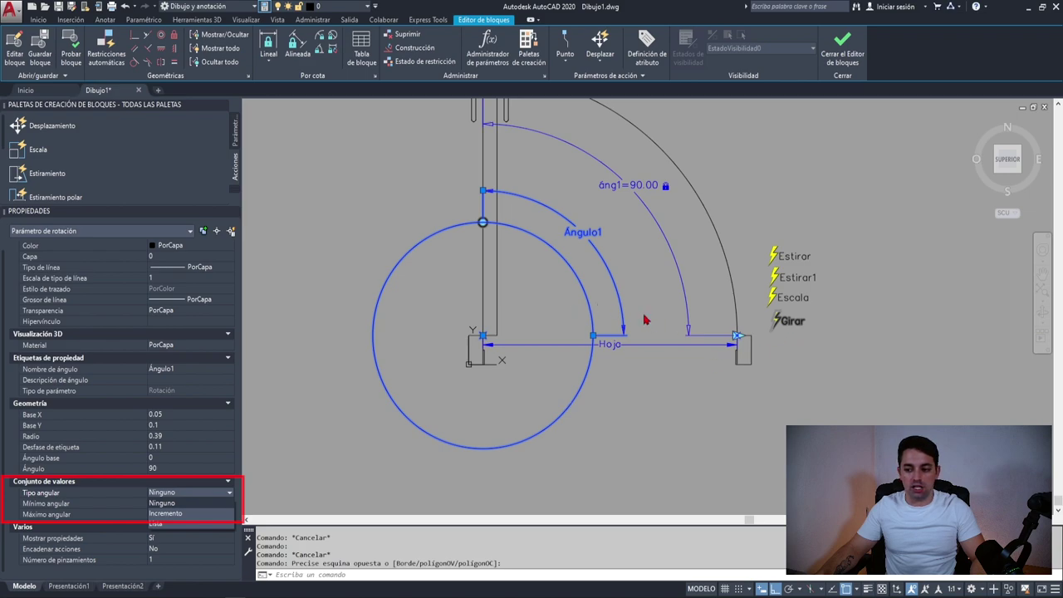
left_click(162, 503)
left_click(164, 514)
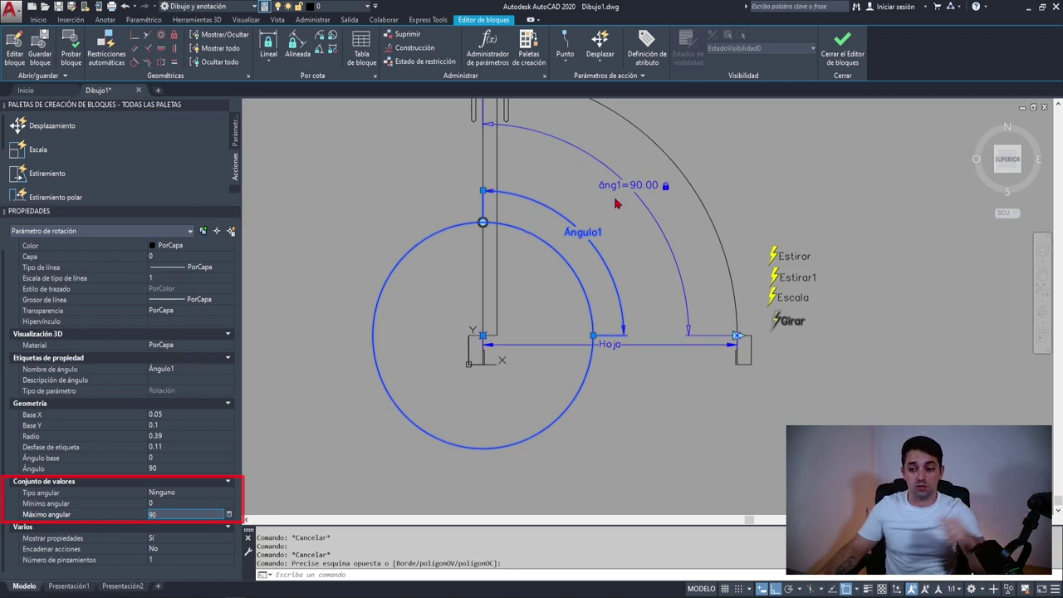
middle_click_drag(616, 203, 616, 241)
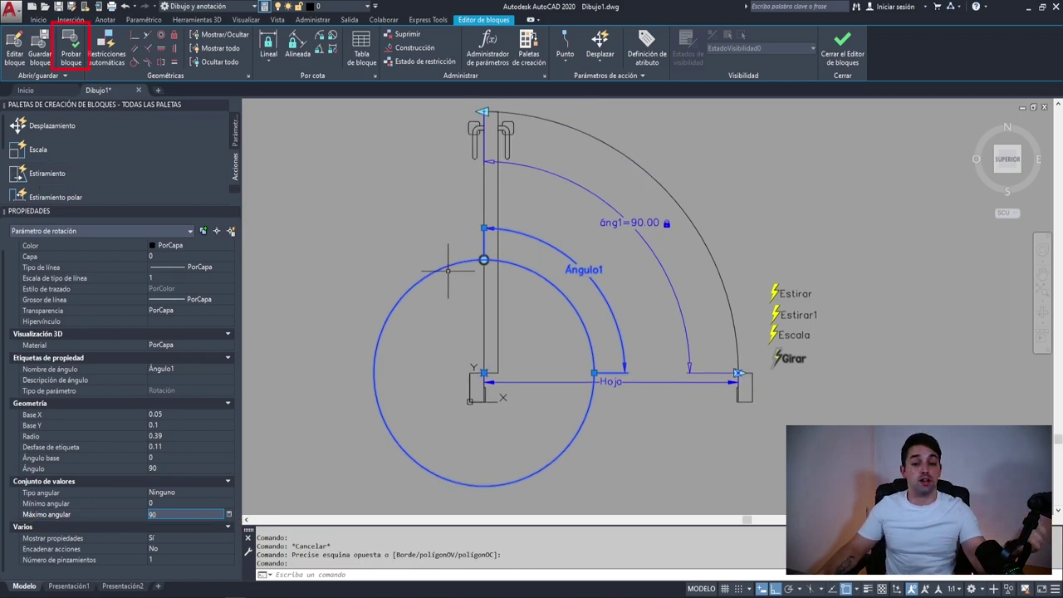
Step: Test the block by swinging the door leaf open to about 48.55° with ortho off
left_click(69, 51)
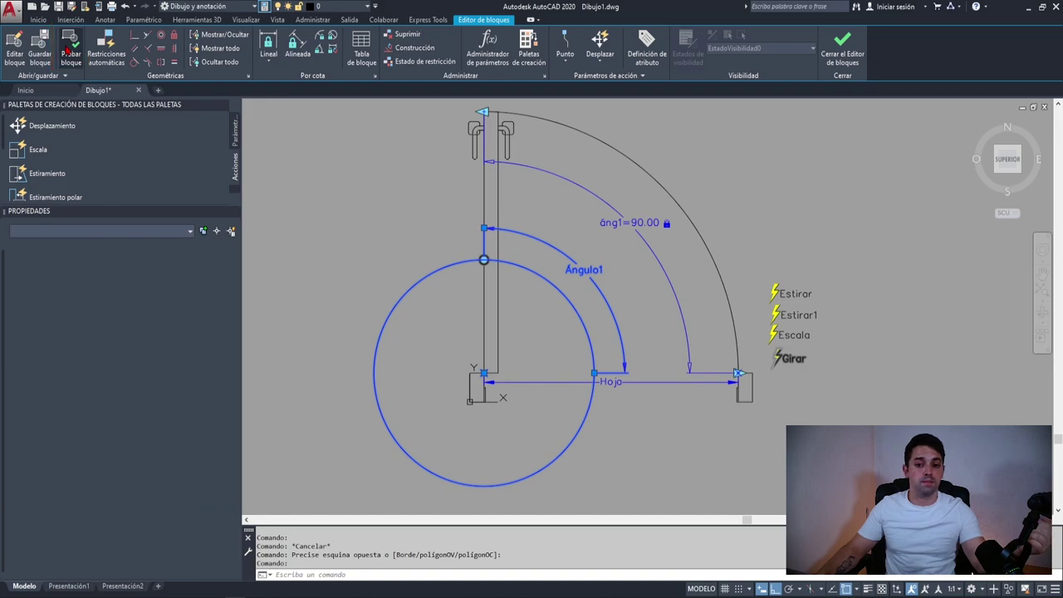
scroll(562, 298, "up", 2)
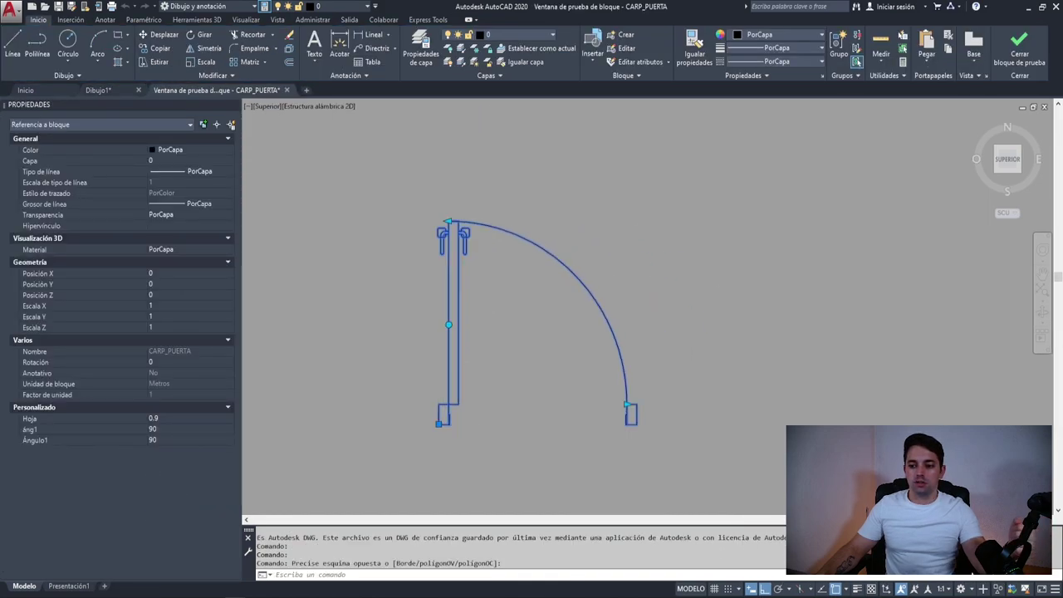
scroll(562, 298, "up", 2)
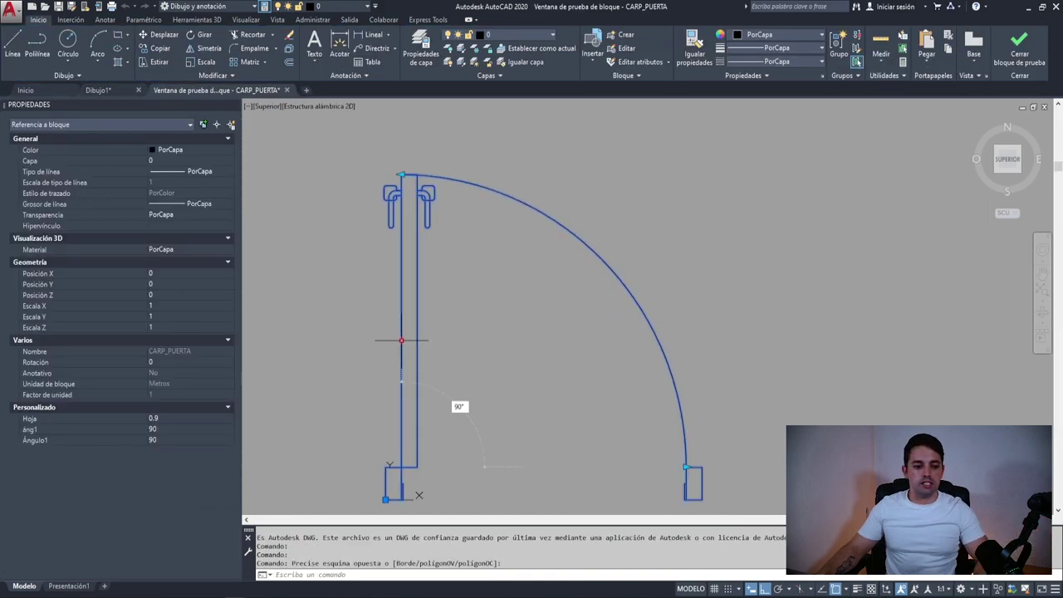
left_click(401, 340)
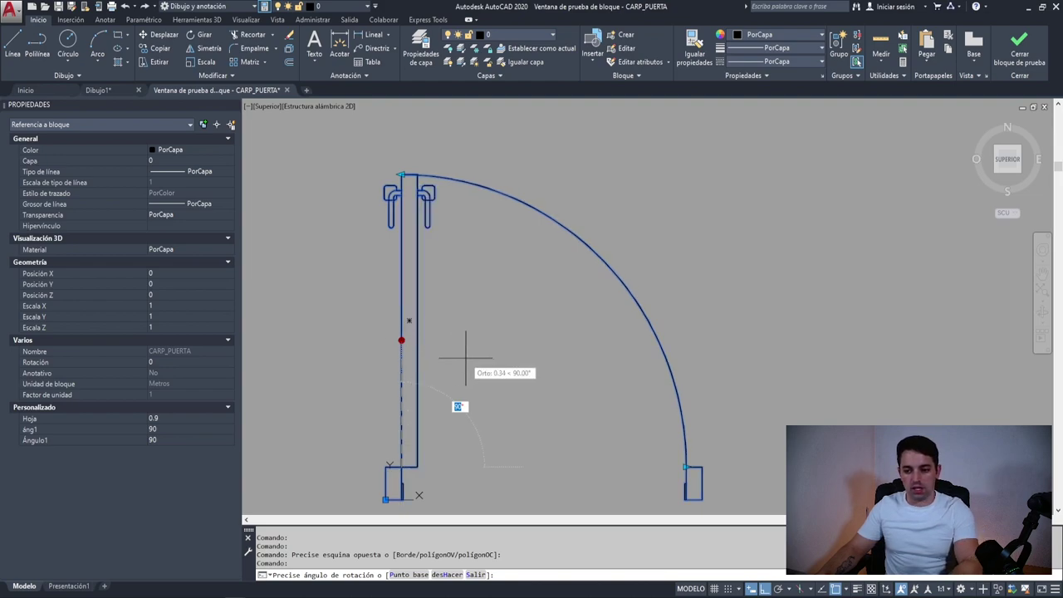
key("F8")
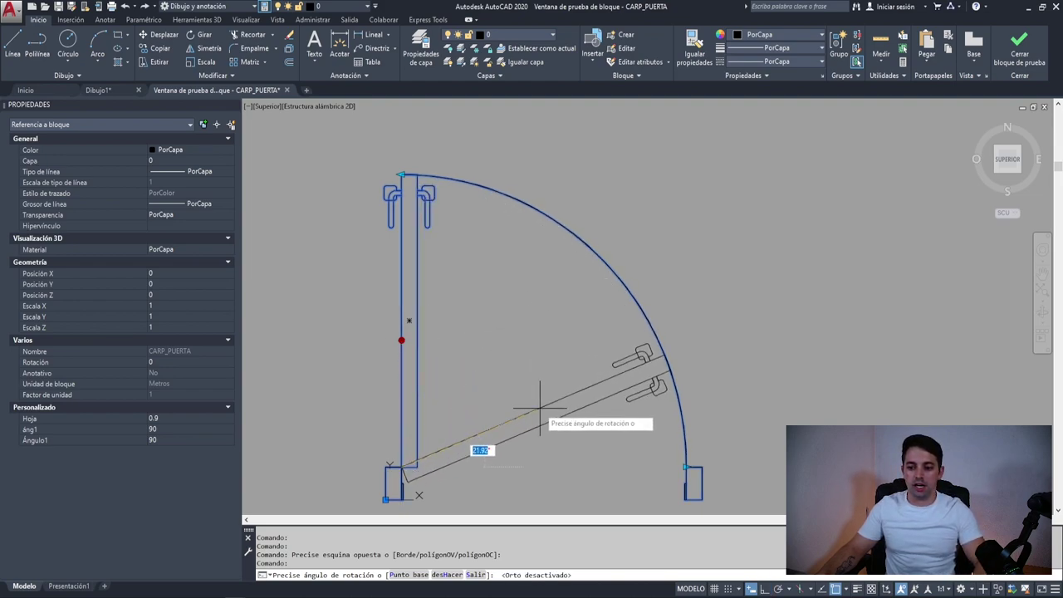
left_click(581, 267)
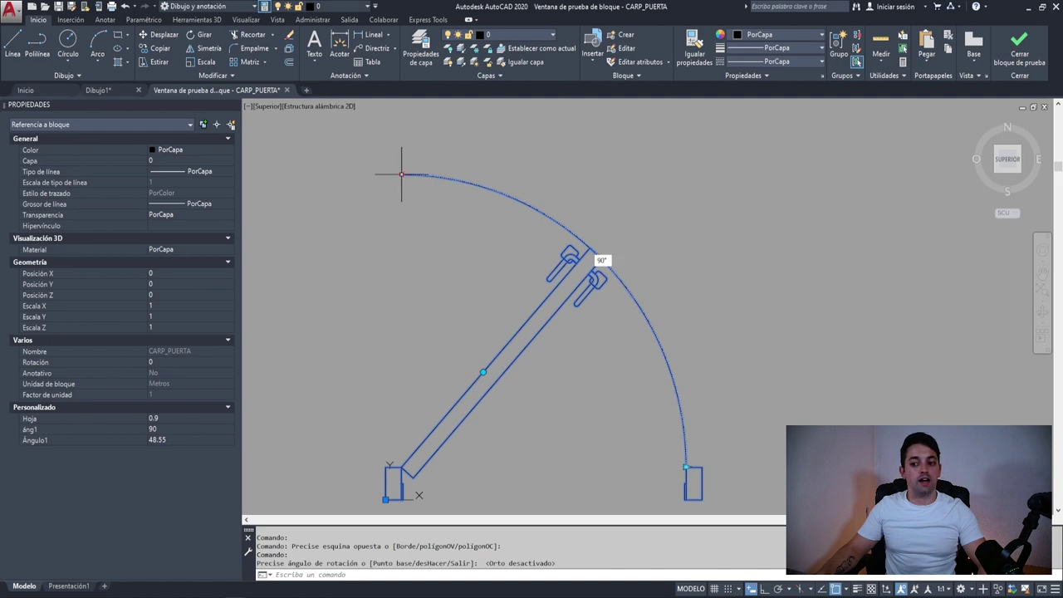
left_click(401, 175)
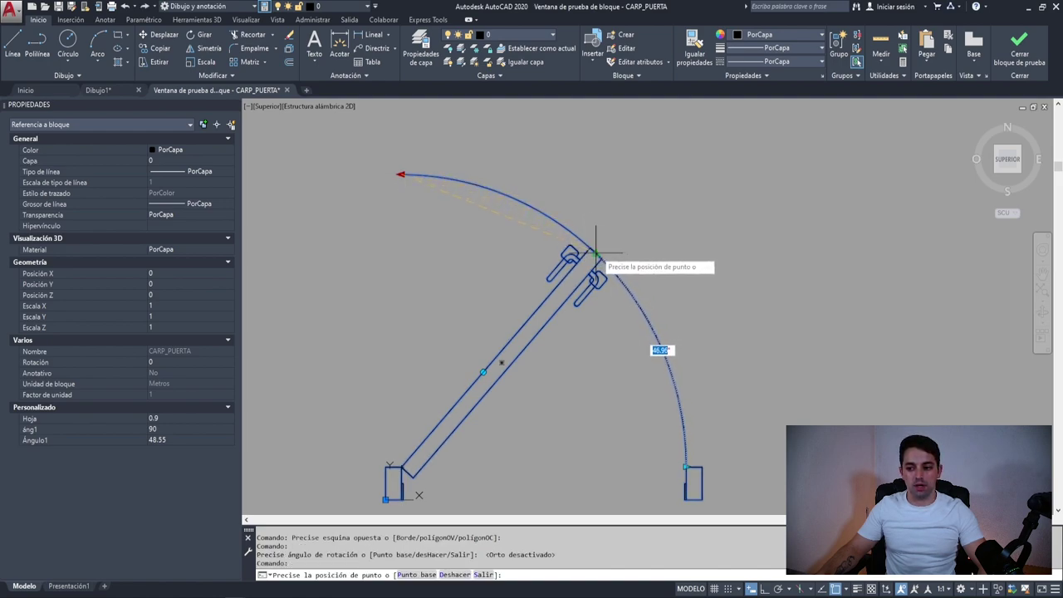
key("Escape")
scroll(653, 273, "down", 3)
scroll(550, 225, "up", 4)
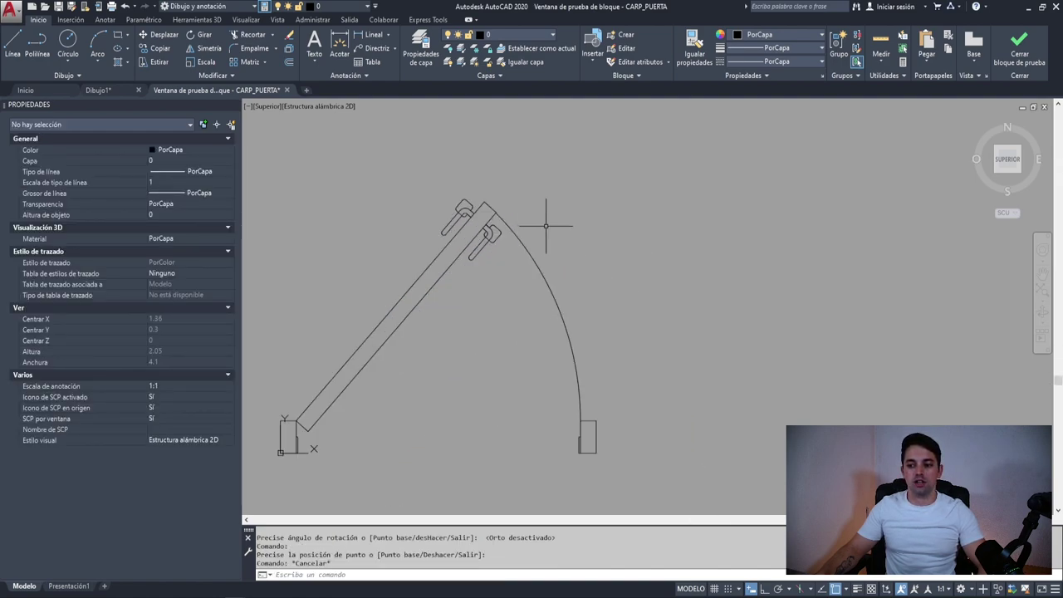
Step: Swing the door leaf to about 80.46°, then close the test window
left_click(550, 225)
left_click(524, 266)
middle_click_drag(524, 267, 630, 284)
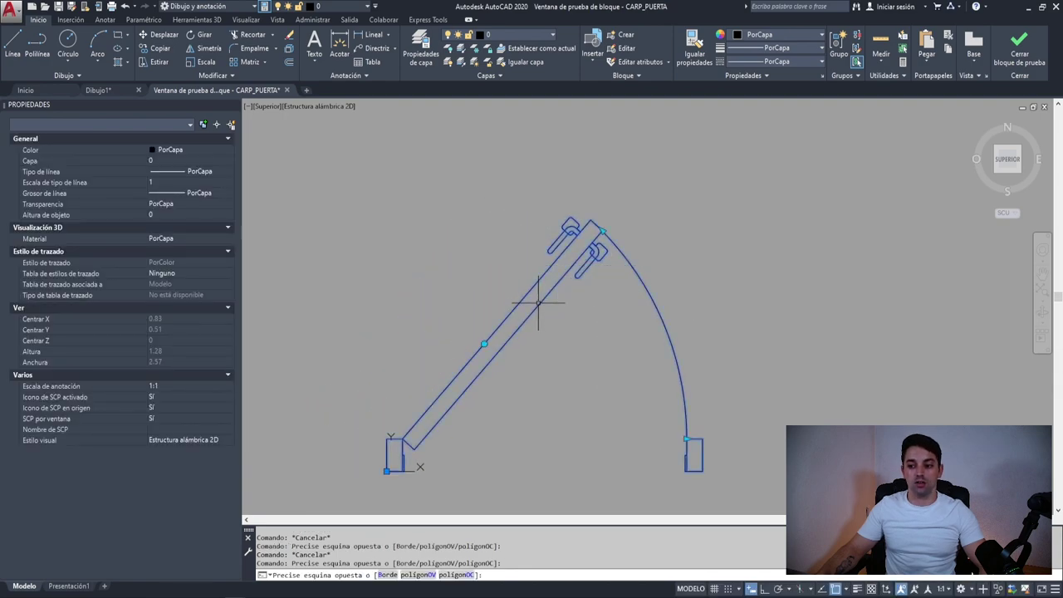
left_click(572, 249)
left_click(484, 343)
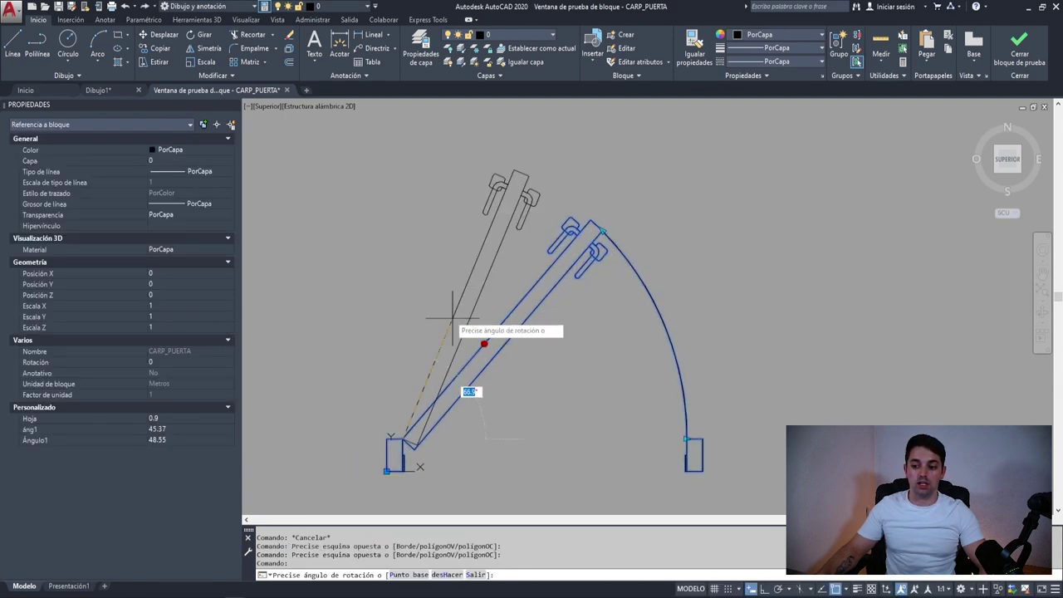
left_click(423, 314)
key("Escape")
scroll(438, 303, "up", 1)
scroll(536, 258, "down", 1)
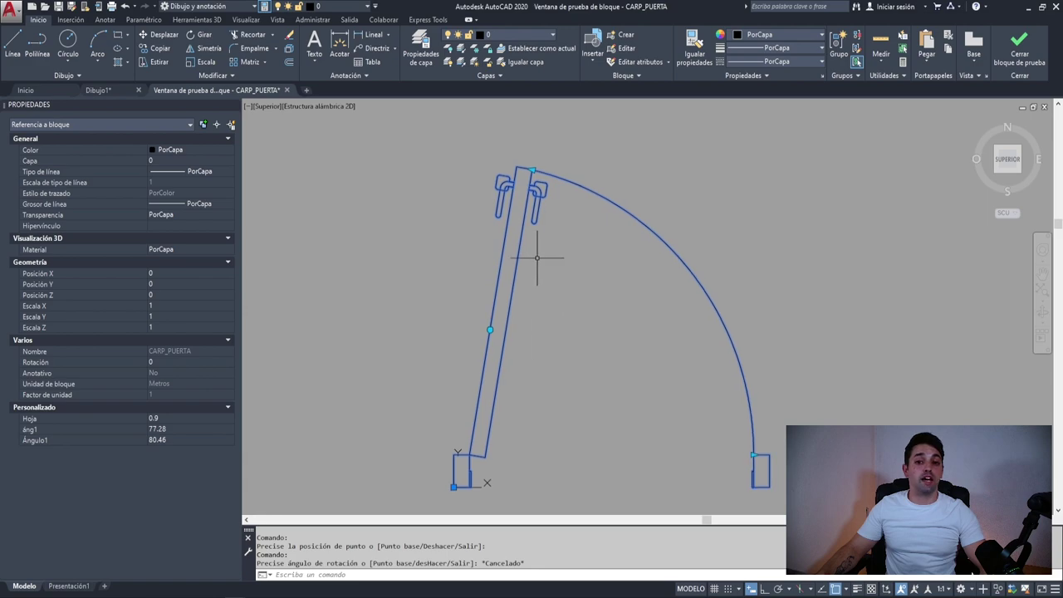
key("Escape")
scroll(532, 251, "down", 1)
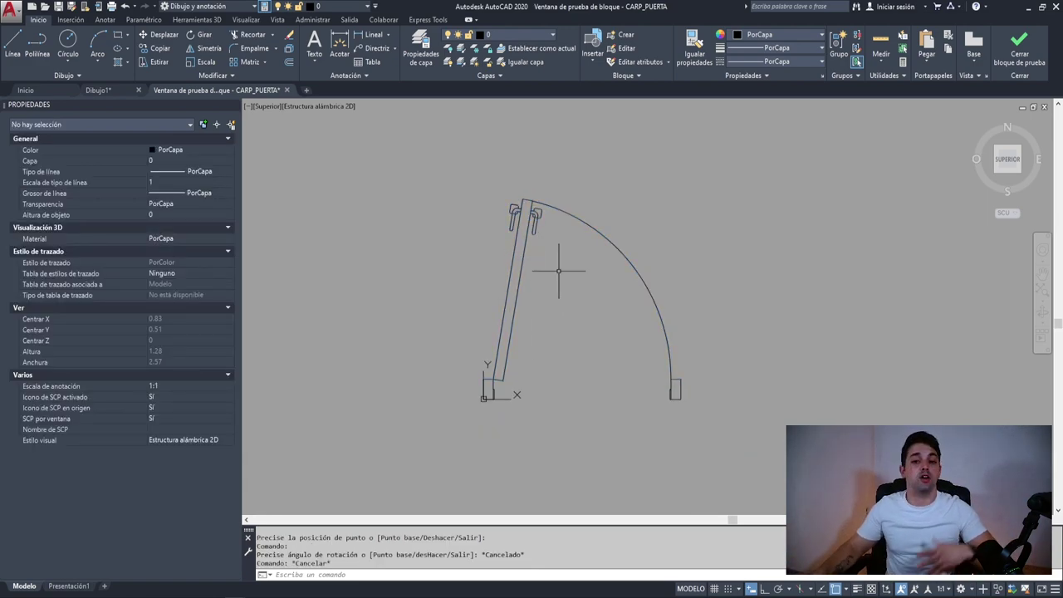
left_click(1019, 53)
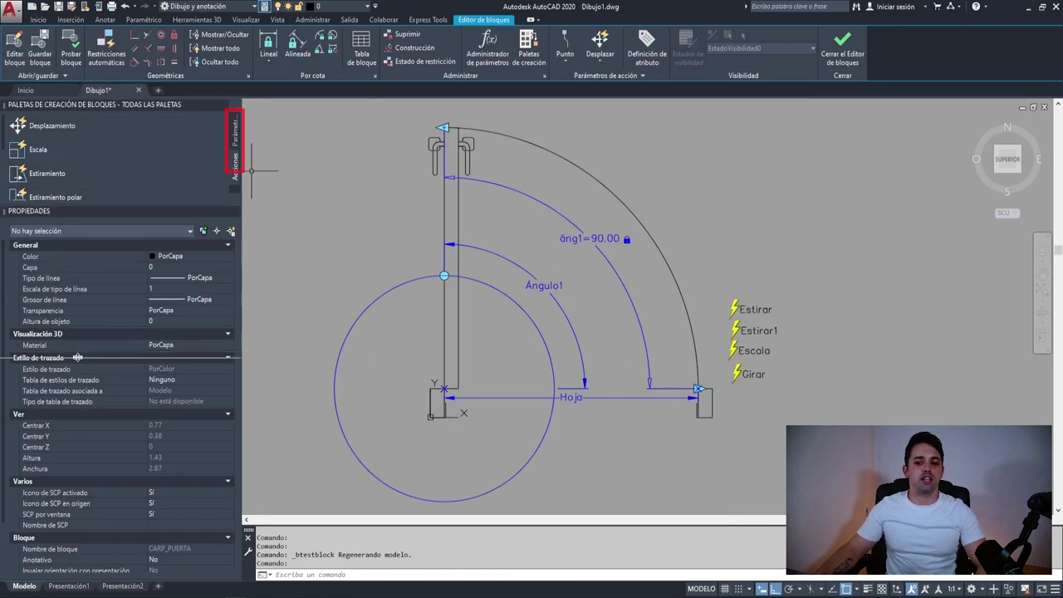
Step: Place visibility parameter Visibilidad1 beside the action labels
left_click_drag(77, 357, 75, 366)
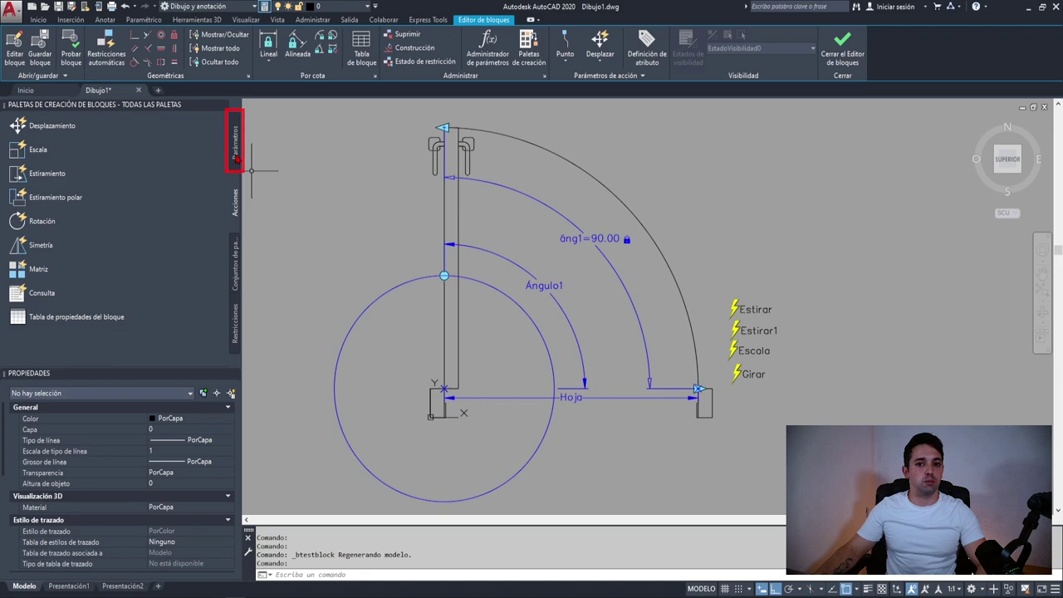
left_click(235, 154)
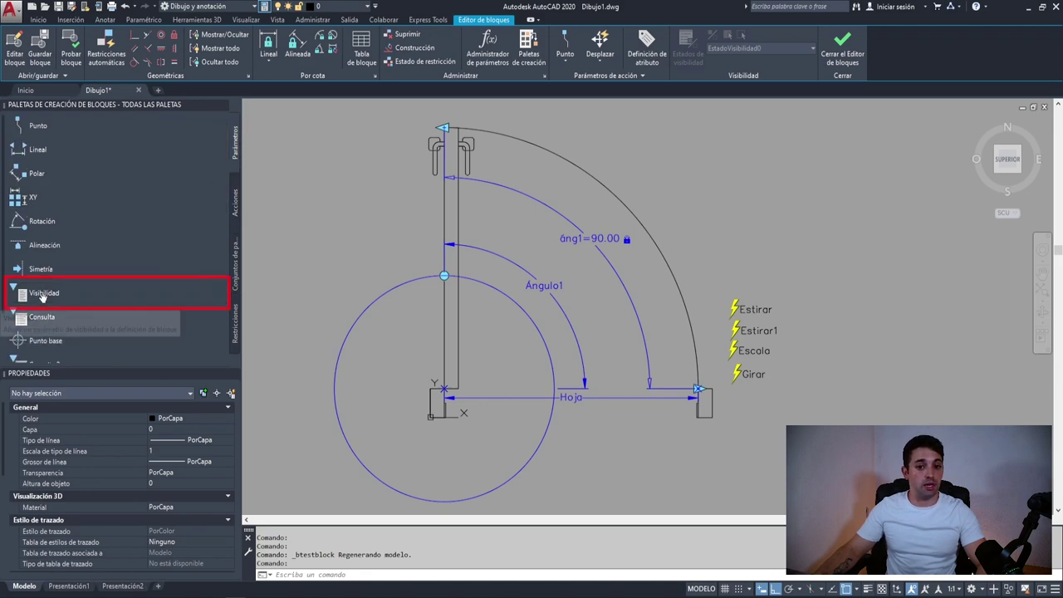
left_click(44, 296)
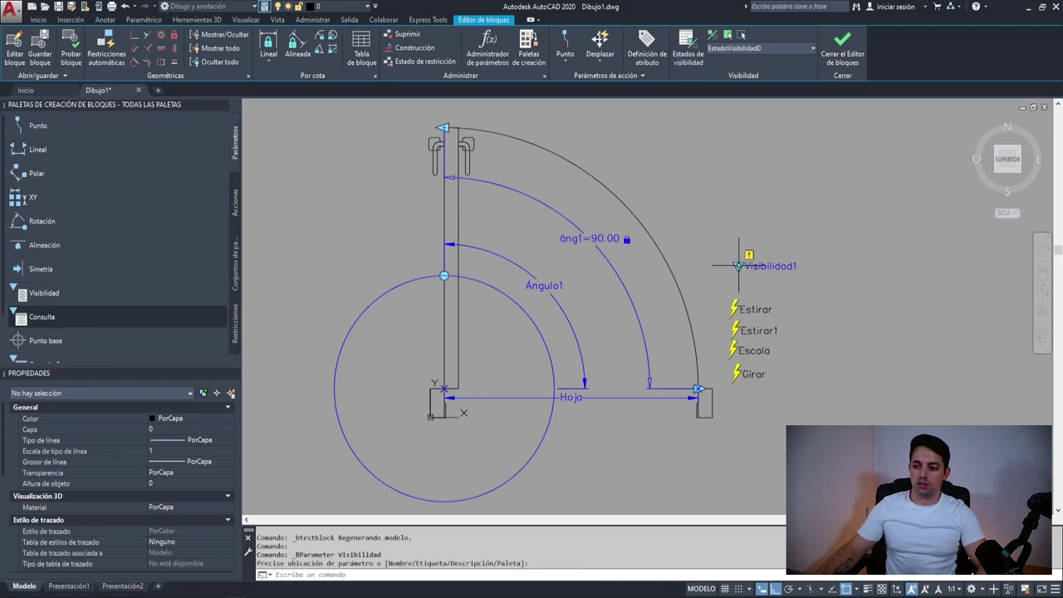
left_click(738, 266)
left_click(782, 234)
left_click(723, 280)
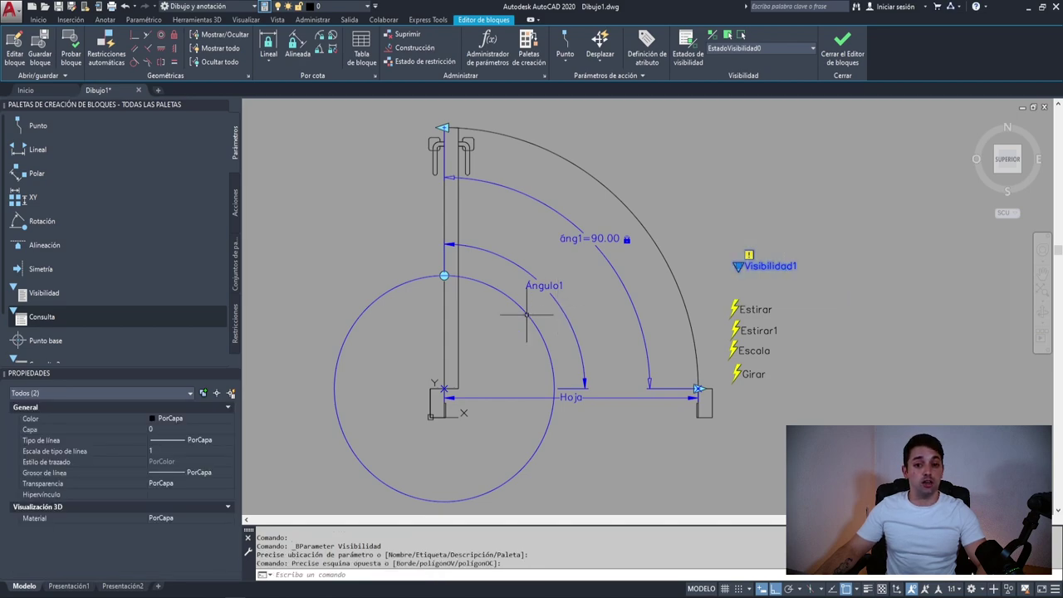
key("Escape")
left_click(765, 249)
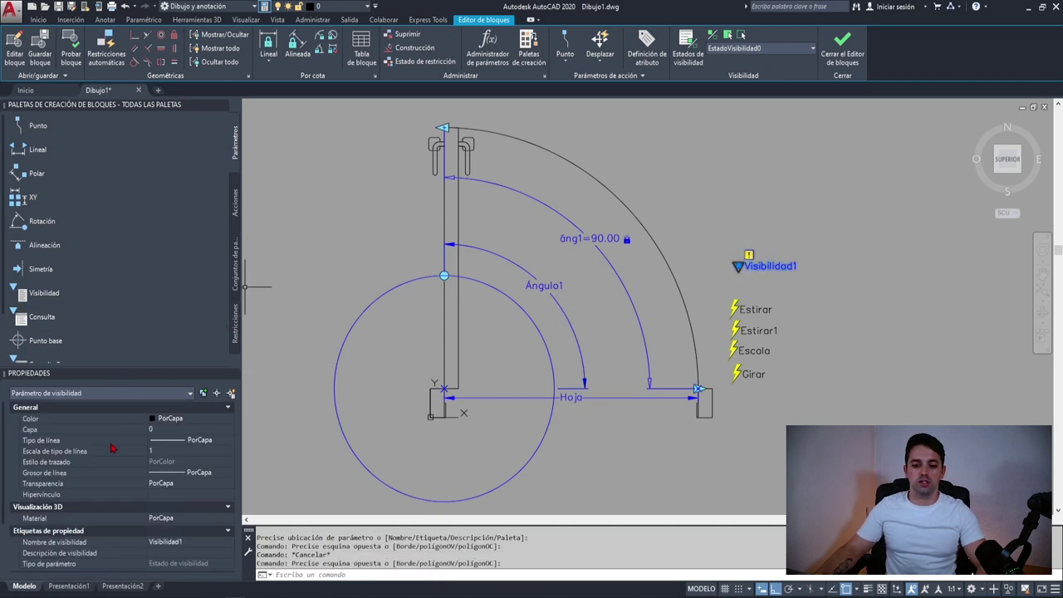
Step: Set Visibilidad1's number of grips to 0 and Mostrar propiedades to No
scroll(113, 452, "down", 3)
left_click(146, 557)
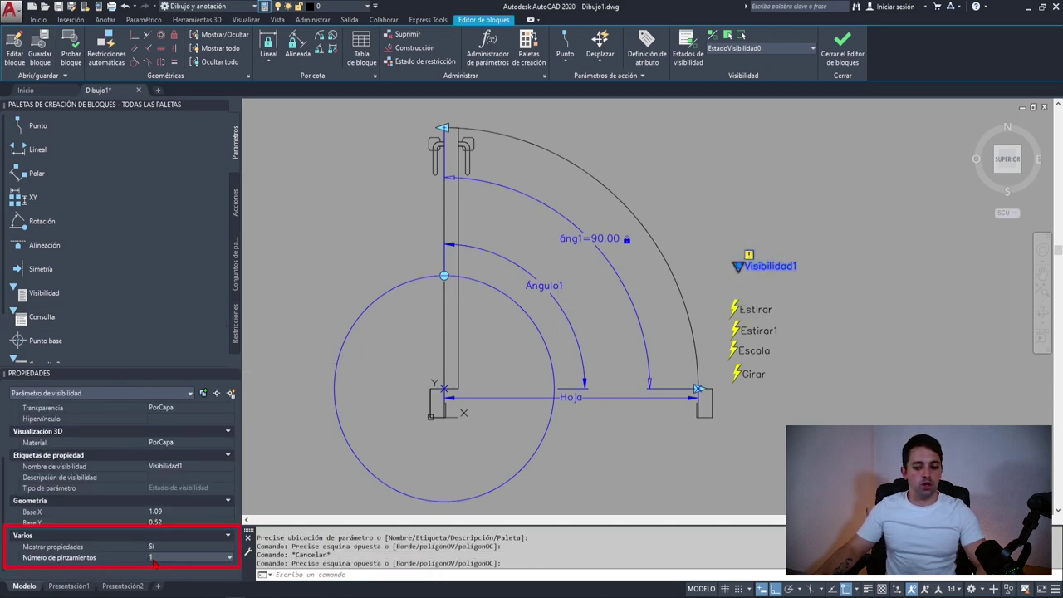
left_click(159, 571)
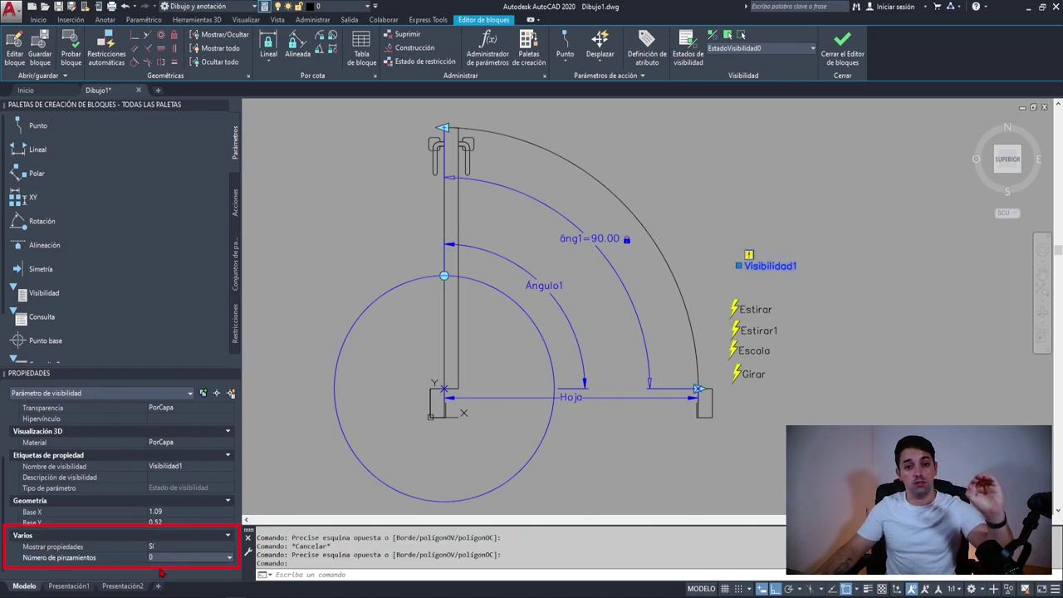
left_click(166, 546)
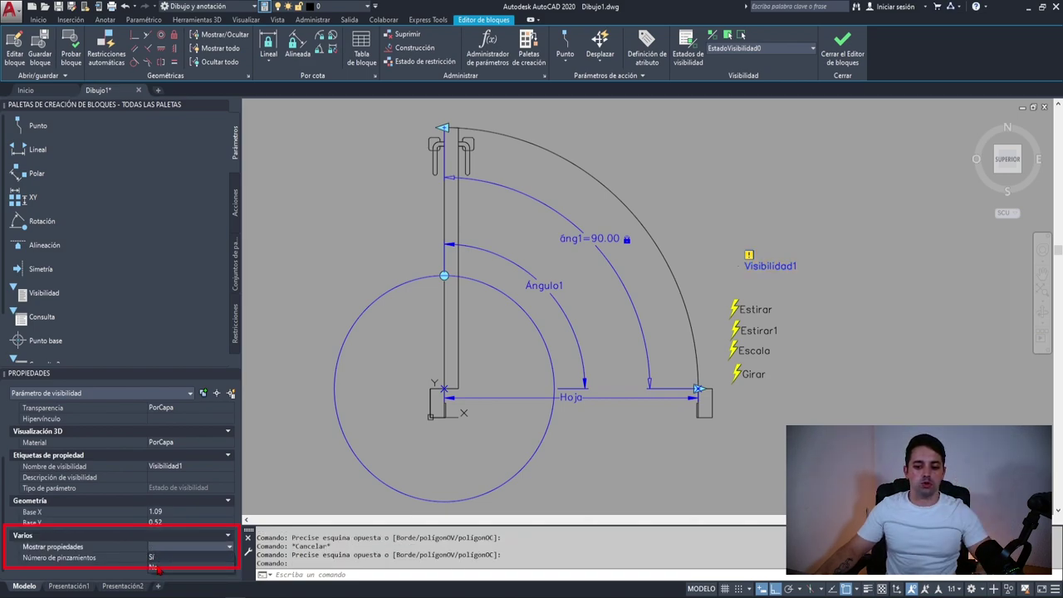
left_click(155, 568)
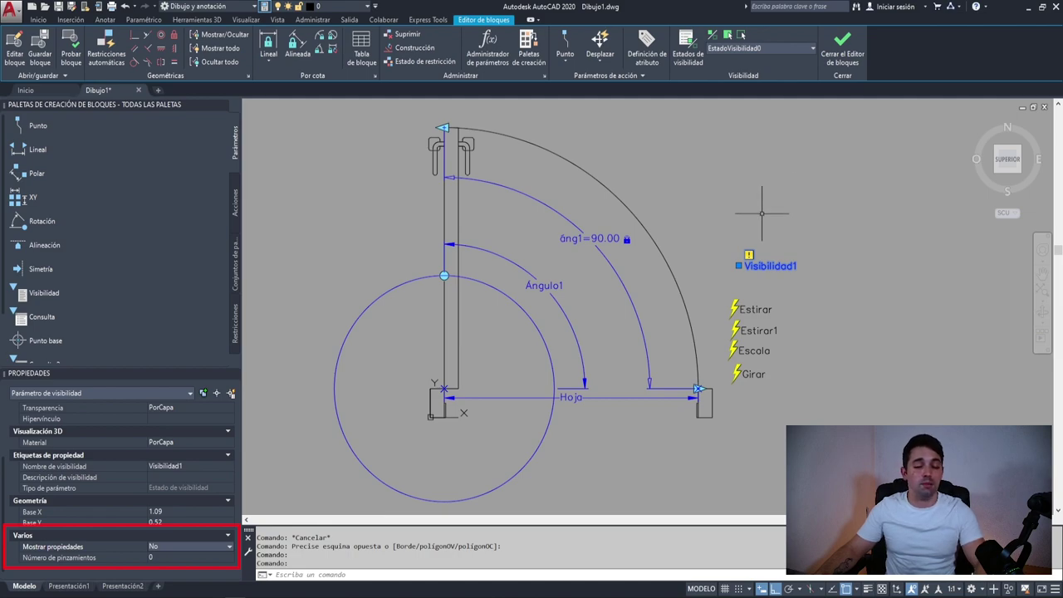
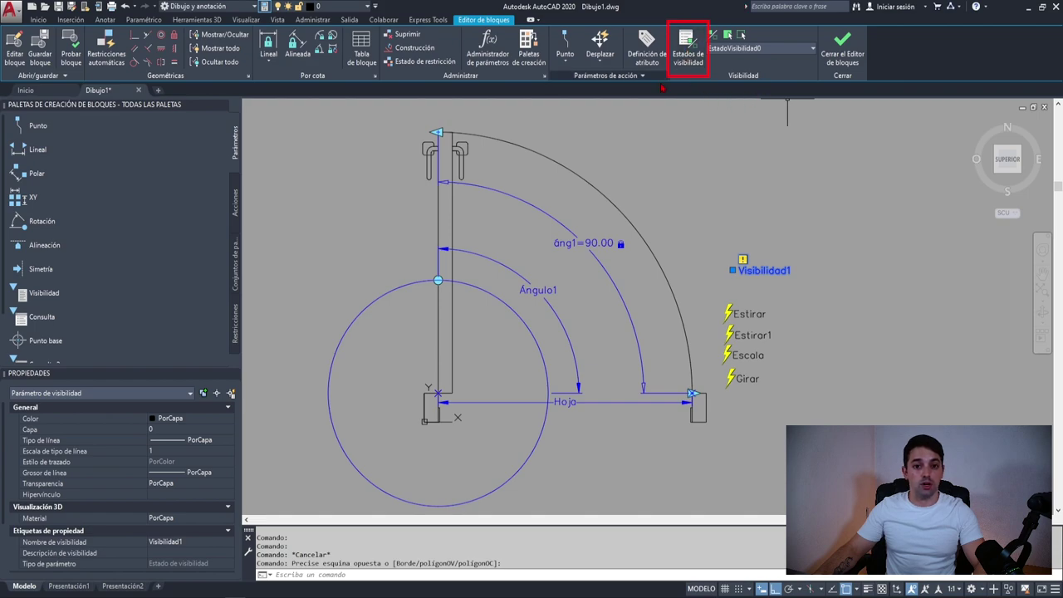
Step: Widen the Visibility States dialog and begin renaming EstadoVisibilidad0 to BAJO-SIN POMO
left_click(690, 49)
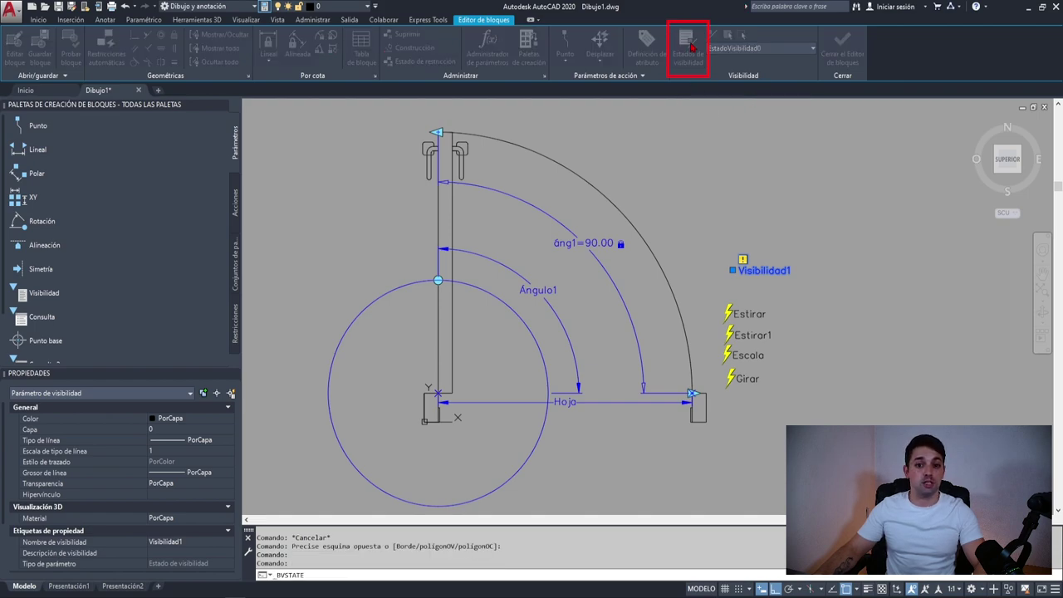
left_click_drag(323, 124, 384, 108)
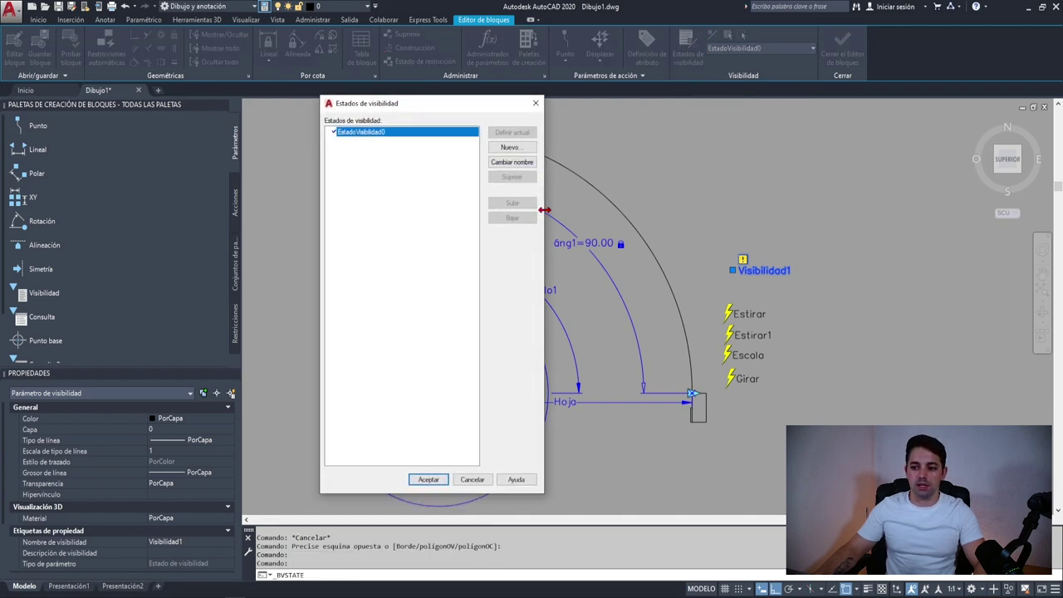
left_click_drag(544, 210, 646, 217)
left_click(606, 164)
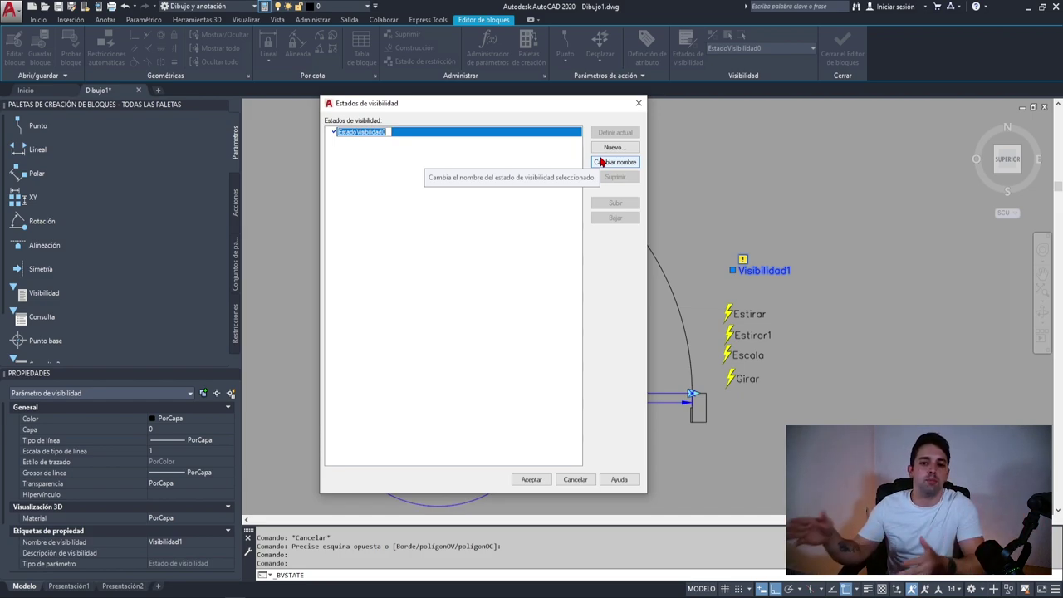
type("o")
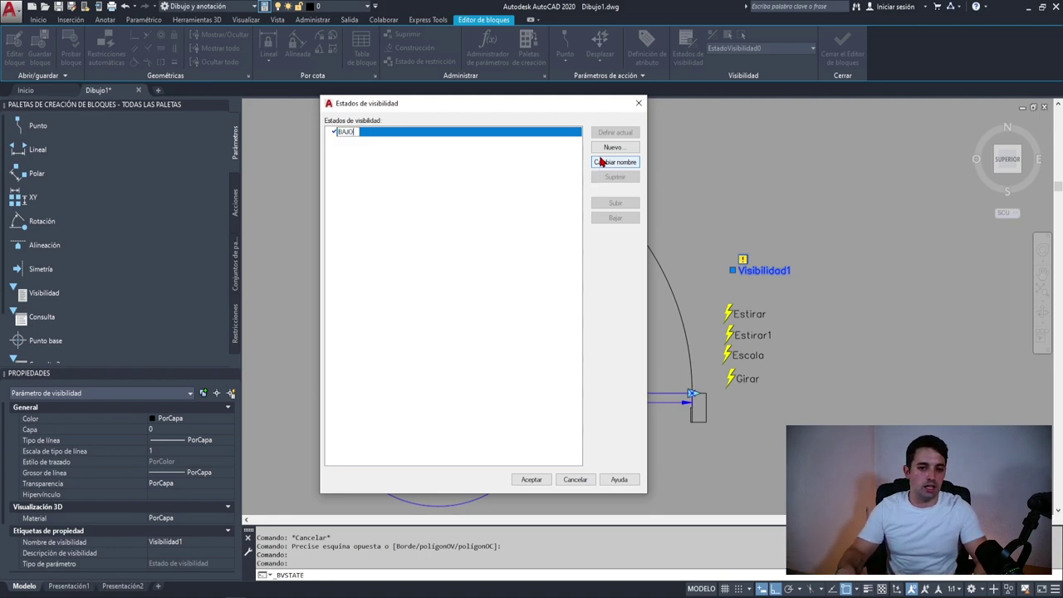
Step: Add new visibility states BAJO-POMO1 and BAJO-POMO2
left_click(612, 147)
type("BAJO-POMO1")
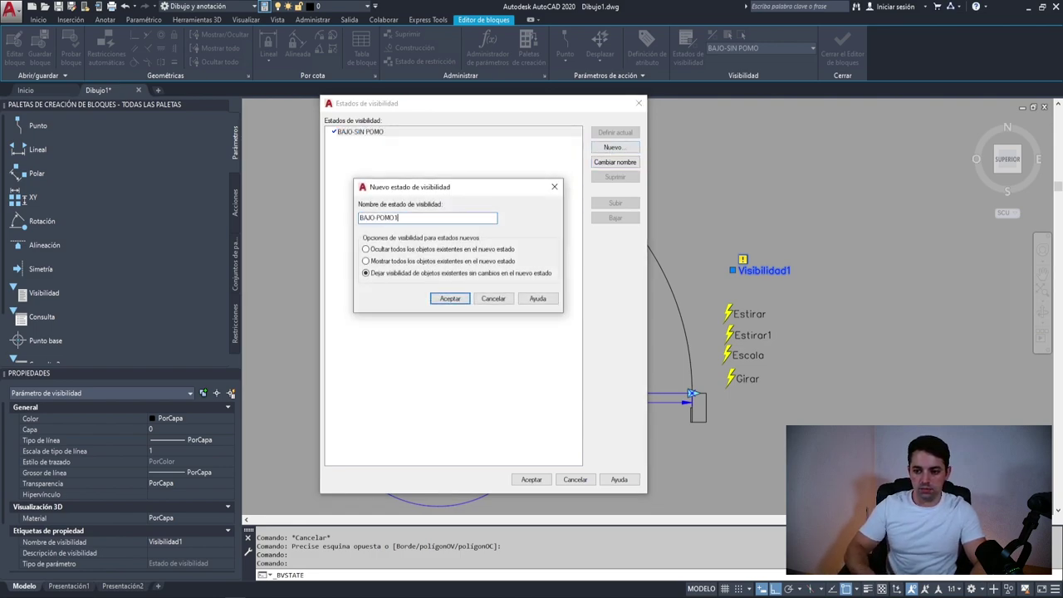
key("Return")
left_click(612, 148)
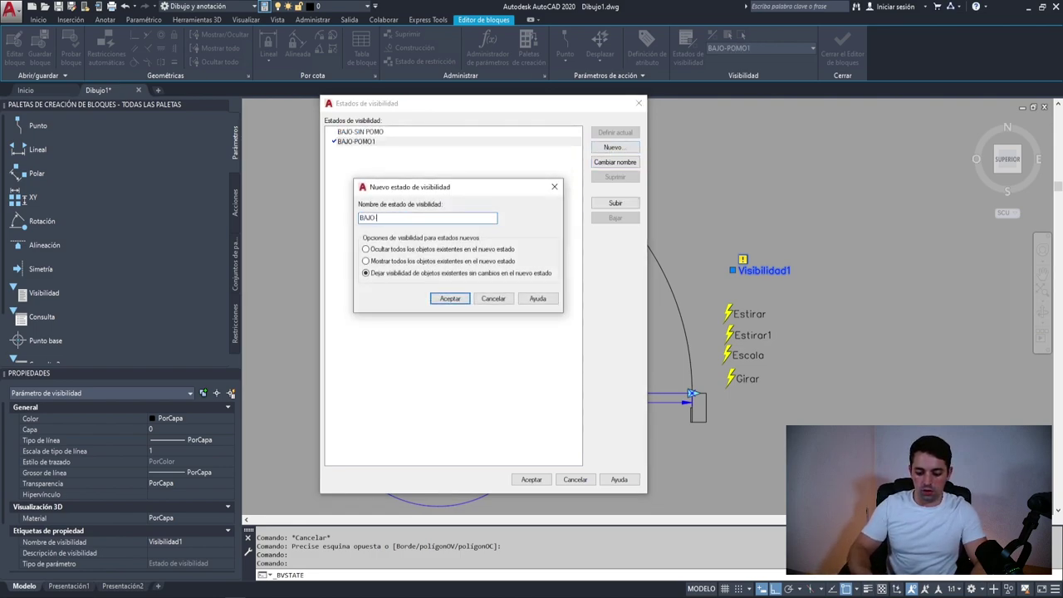
type("-POMO2")
key("Return")
Step: Add visibility states ALTO-SIN POMO, ALTO-POMO1 and ALTO-POMO2
left_click(612, 147)
type("ALTO")
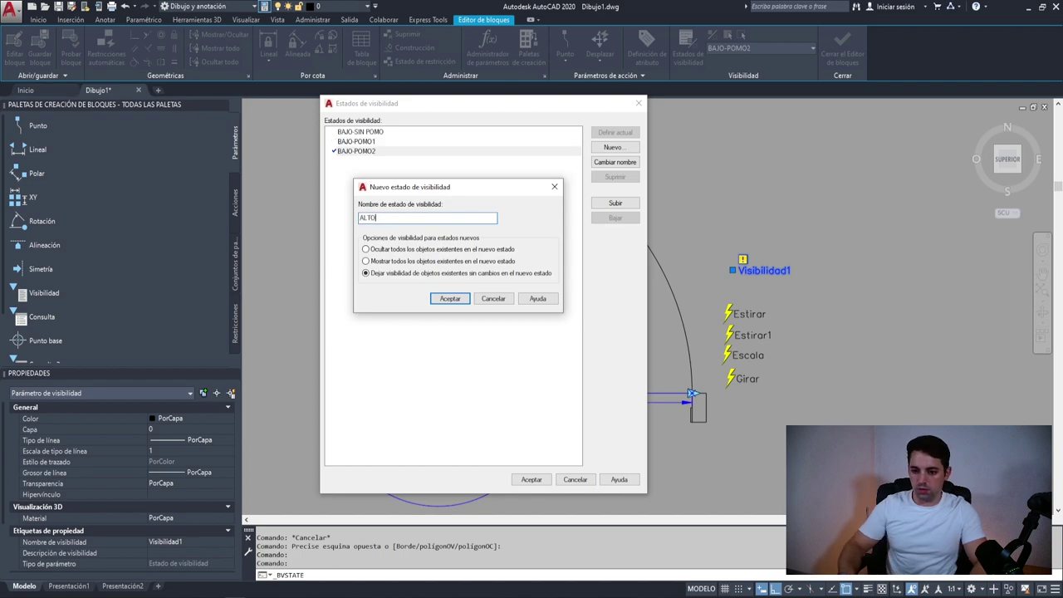
type("-SIN POMO")
key("Return")
left_click(612, 148)
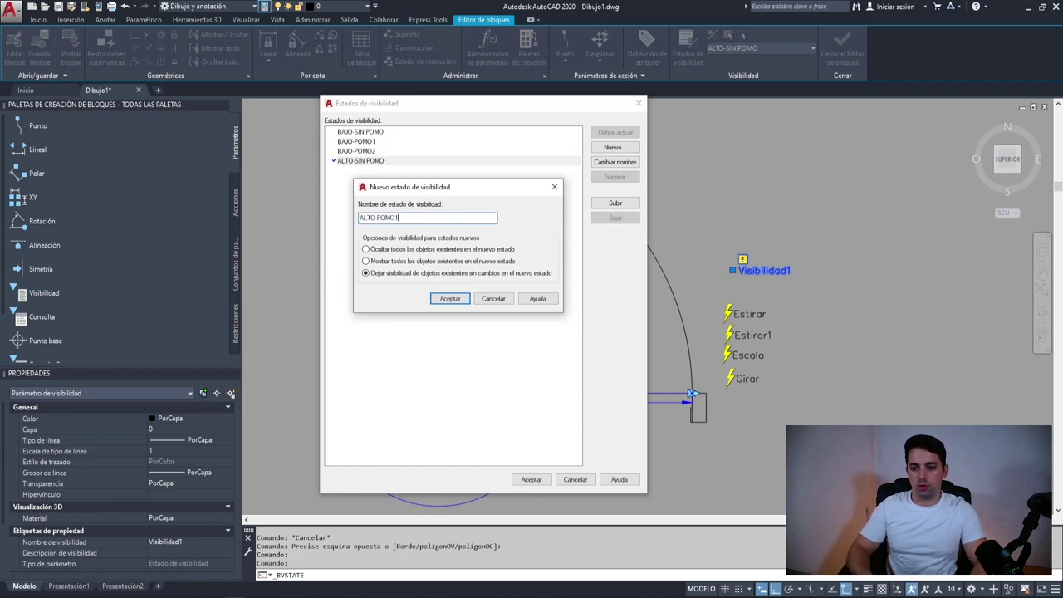
key("Return")
left_click(612, 147)
type("ALTO")
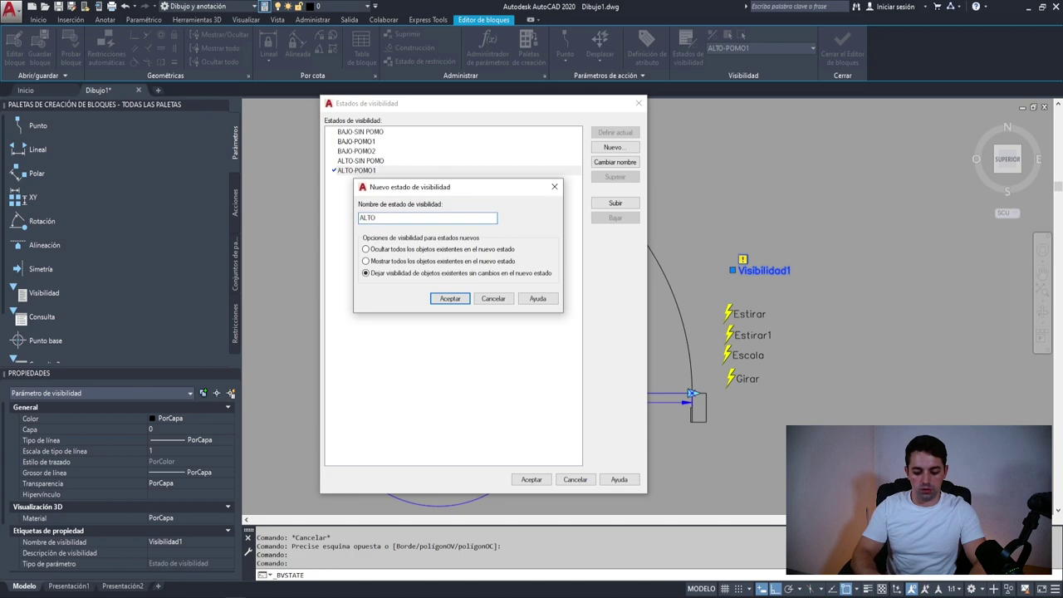
type("-POMO2")
key("Return")
Step: Make BAJO-SIN POMO the current visibility state and apply the changes
left_click(370, 132)
left_click(366, 152)
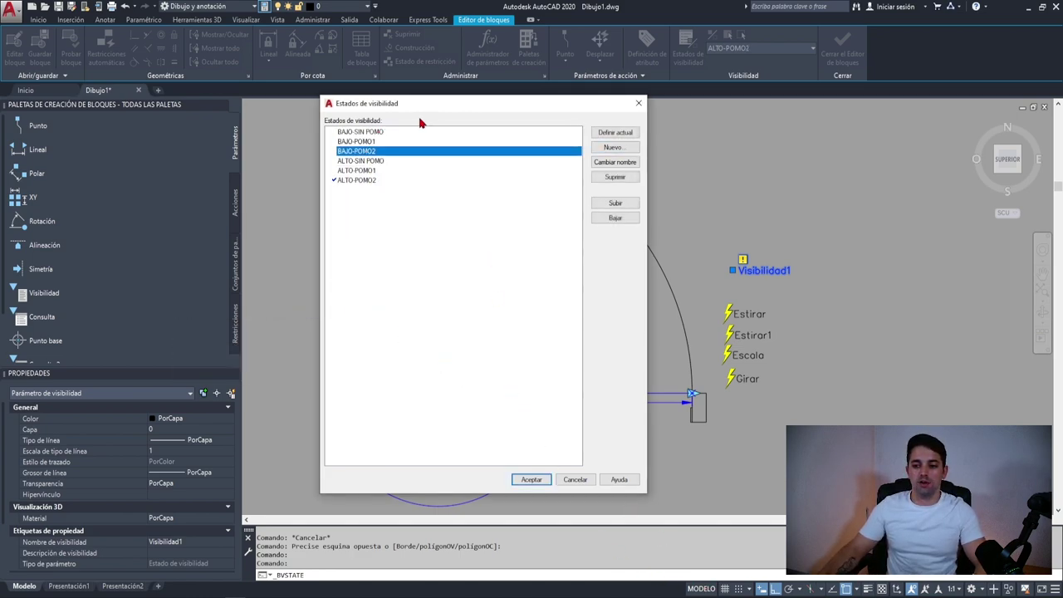
double_click(410, 132)
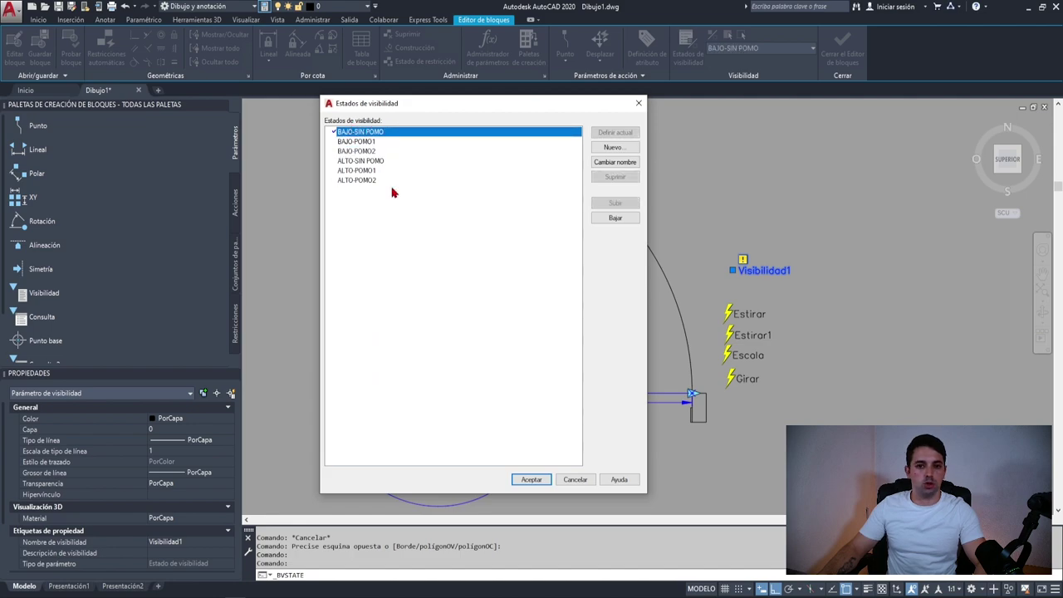
left_click(539, 482)
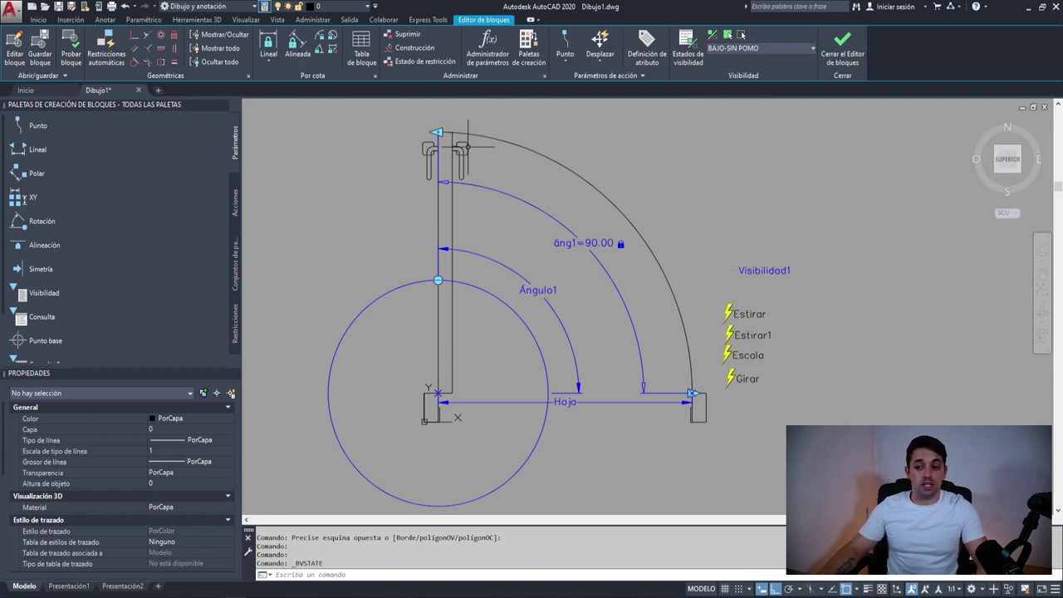
Step: Select both door handles and the short frame lines inside the door and at its end
middle_click_drag(469, 161, 479, 157)
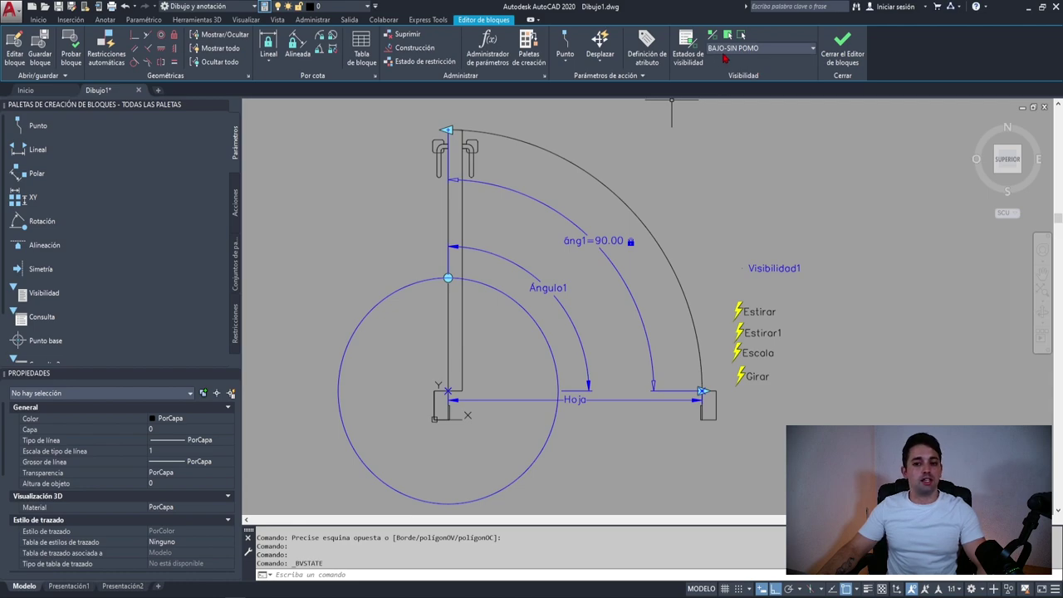
scroll(453, 343, "up", 4)
scroll(451, 408, "up", 3)
left_click_drag(444, 365, 424, 390)
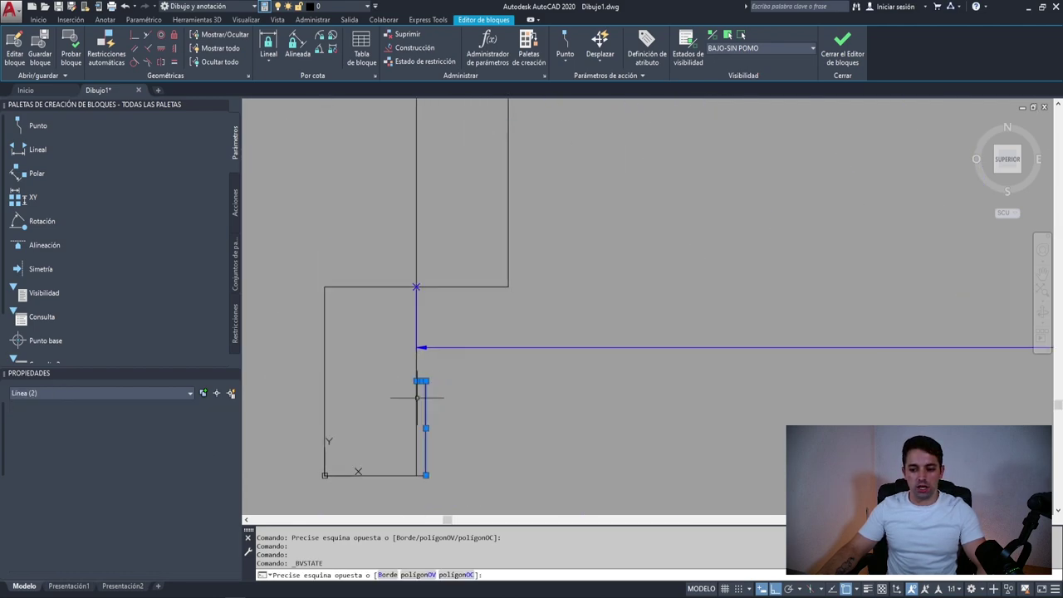
left_click_drag(441, 455, 415, 498)
middle_click_drag(366, 505, 689, 409)
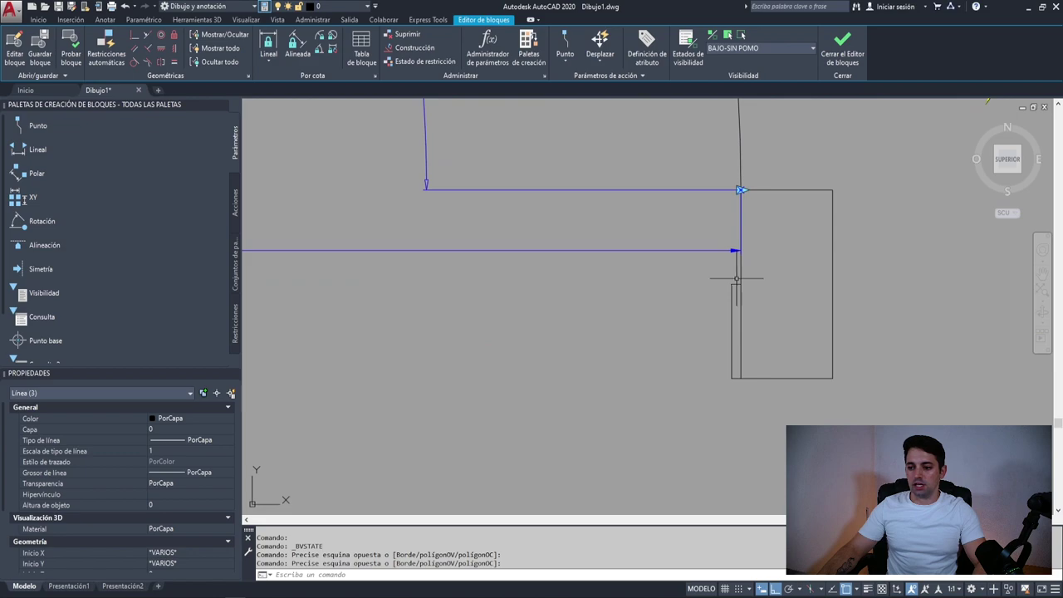
left_click(689, 409)
scroll(689, 409, "down", 3)
left_click(683, 378)
scroll(593, 244, "up", 5)
left_click(694, 219)
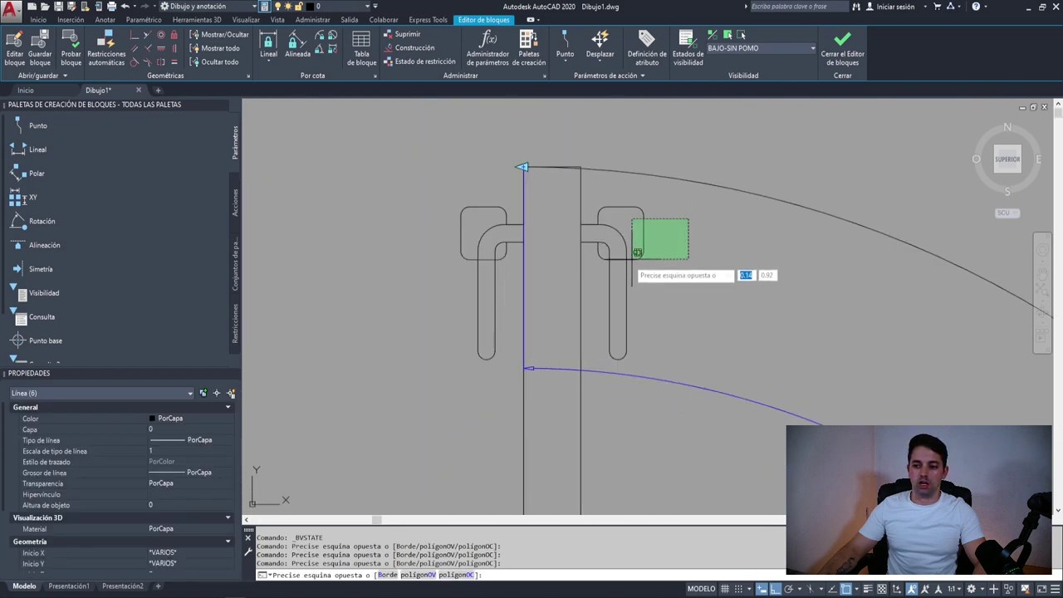
left_click(636, 264)
left_click_drag(523, 196, 438, 302)
scroll(572, 191, "down", 5)
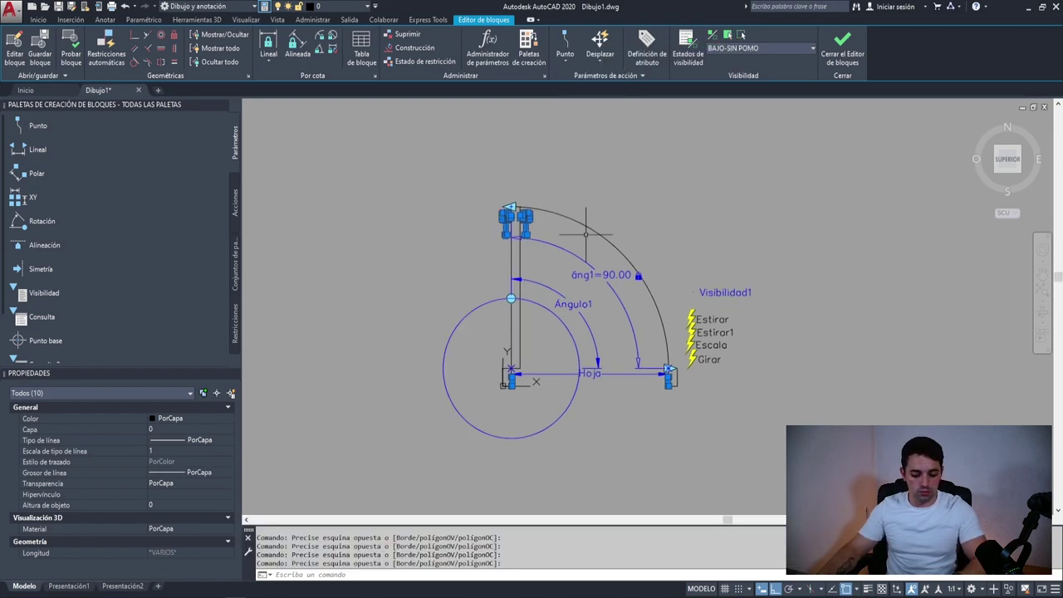
Step: Hide the selected handles and lines in the current state only with OVB
type("OVB")
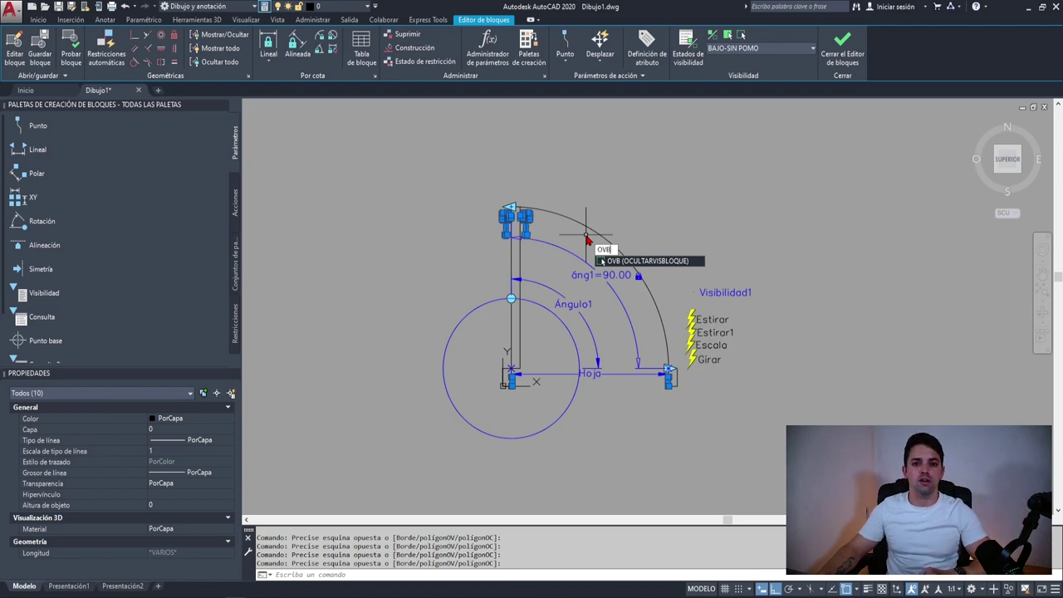
key("Return")
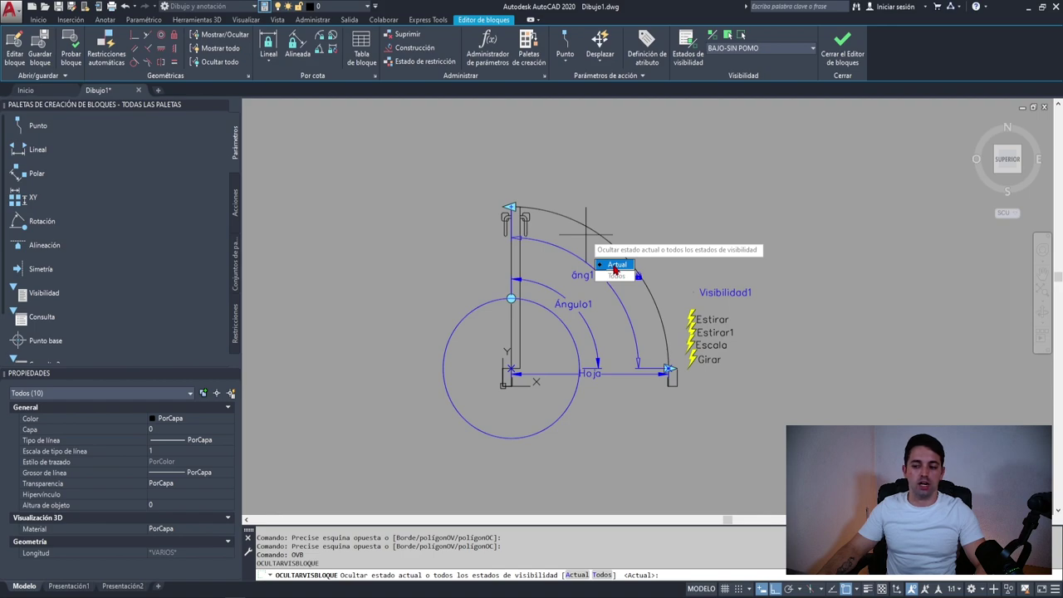
left_click(615, 264)
scroll(631, 316, "up", 3)
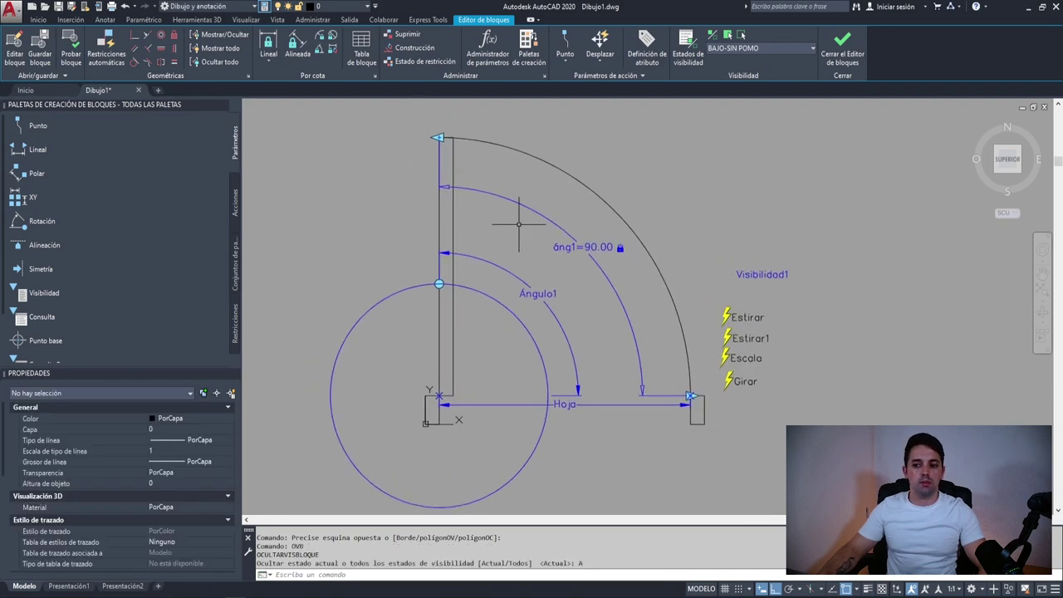
left_click(759, 51)
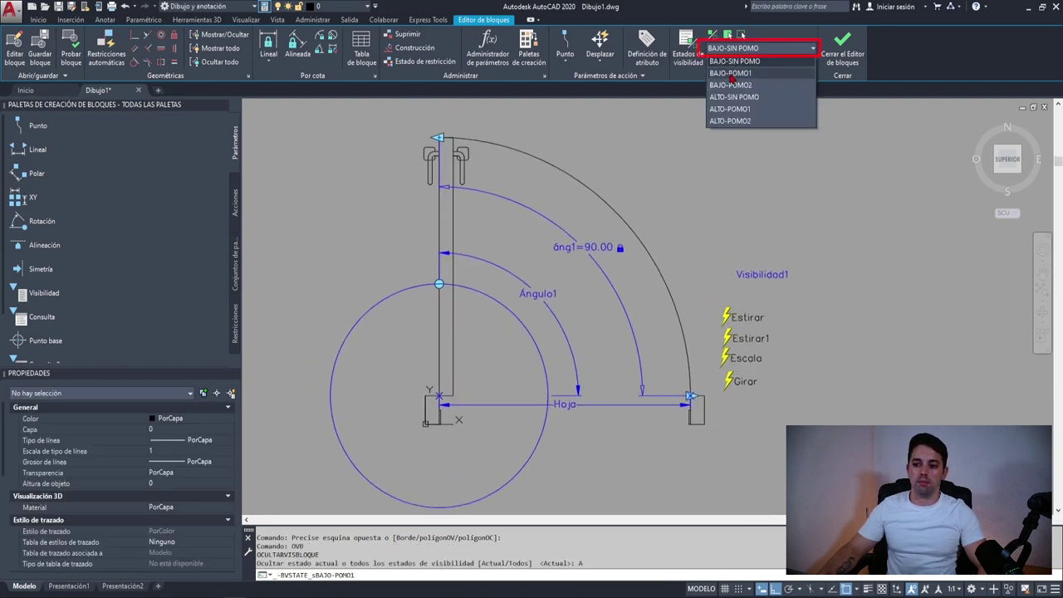
Step: In BAJO-POMO1, select the door-end line, the door corner lines and both handles
left_click(731, 77)
scroll(683, 440, "up", 5)
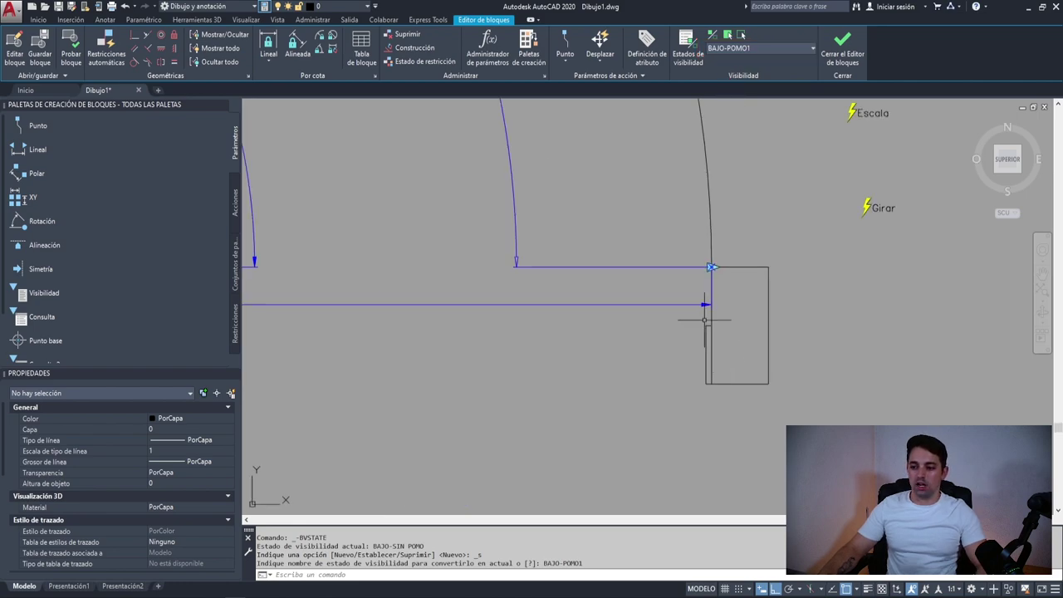
left_click(706, 316)
scroll(828, 360, "down", 3)
scroll(548, 340, "up", 3)
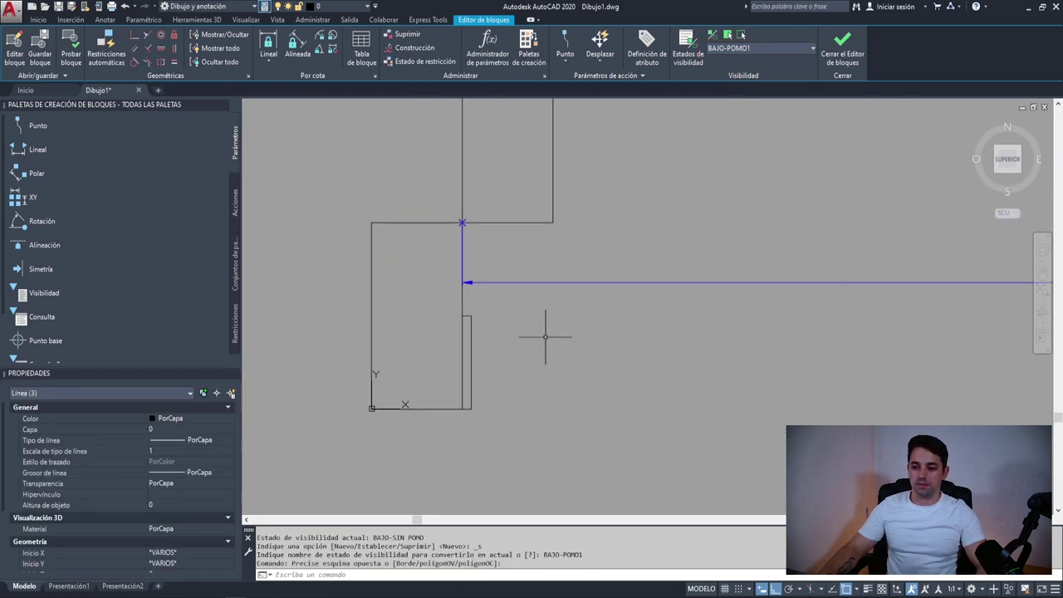
left_click(521, 314)
left_click(474, 446)
scroll(474, 353, "down", 3)
scroll(498, 332, "up", 3)
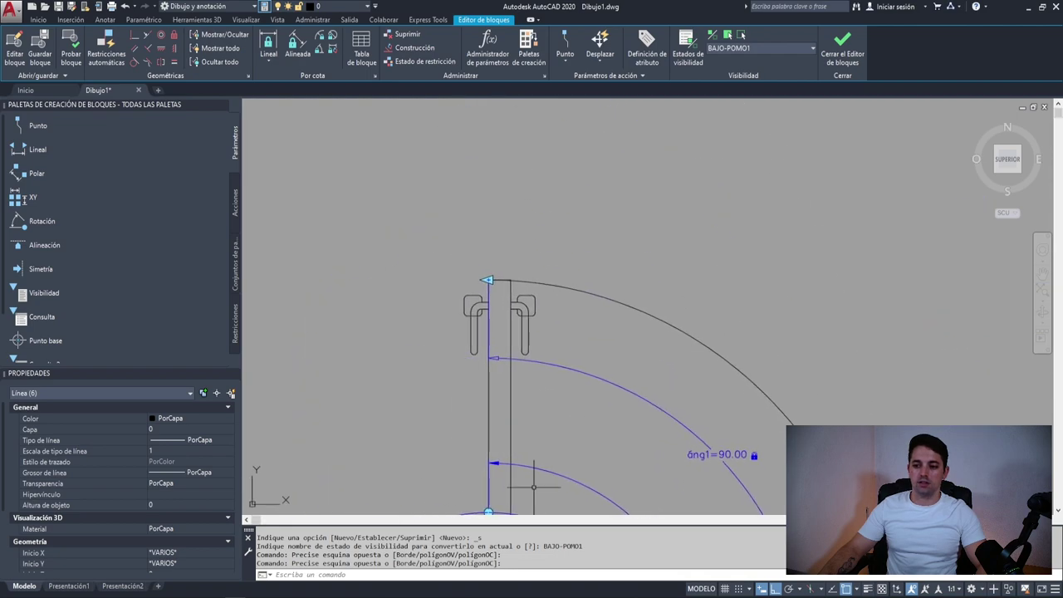
scroll(528, 312, "up", 2)
left_click(528, 312)
left_click(314, 390)
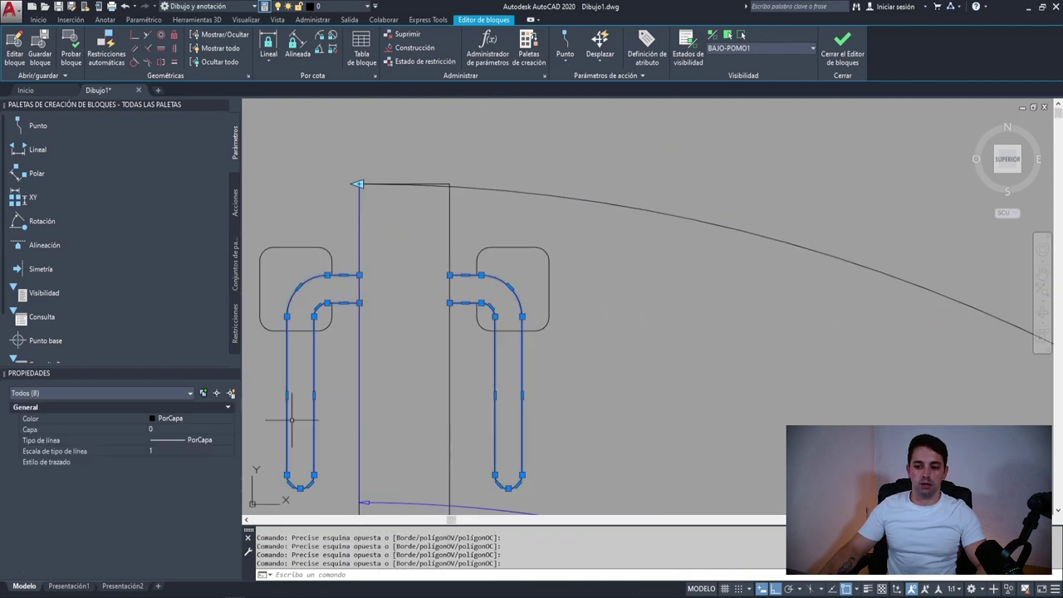
scroll(427, 282, "down", 5)
middle_click_drag(466, 324, 485, 231)
Step: Hide that selection in BAJO-POMO1 only, answering Actual
type("o")
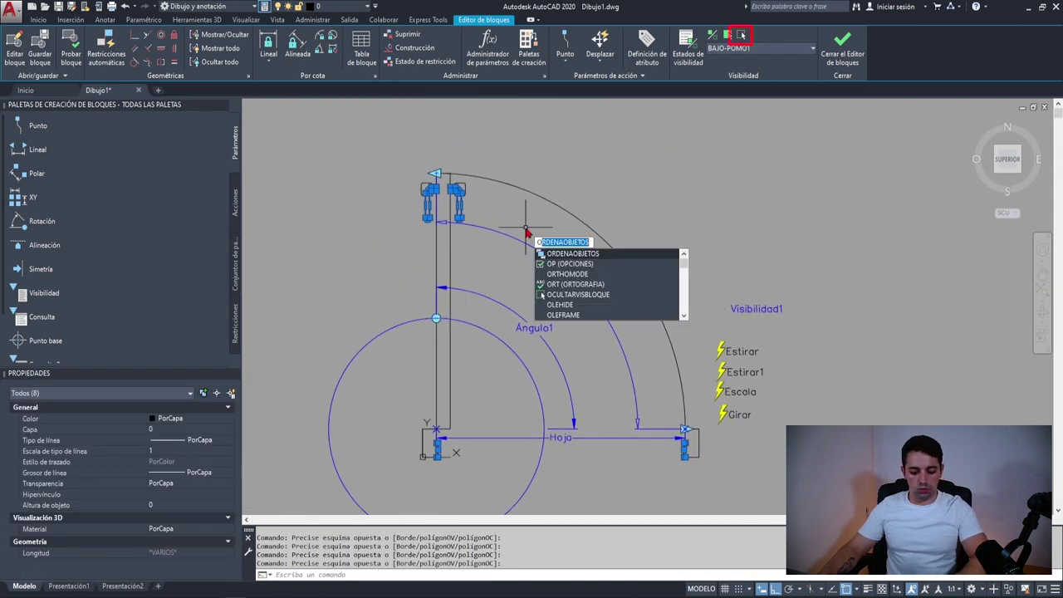
key("Return")
type("A")
key("Return")
Step: Switch to BAJO-POMO2 and select the door-end lines and both handles' parts
left_click(761, 47)
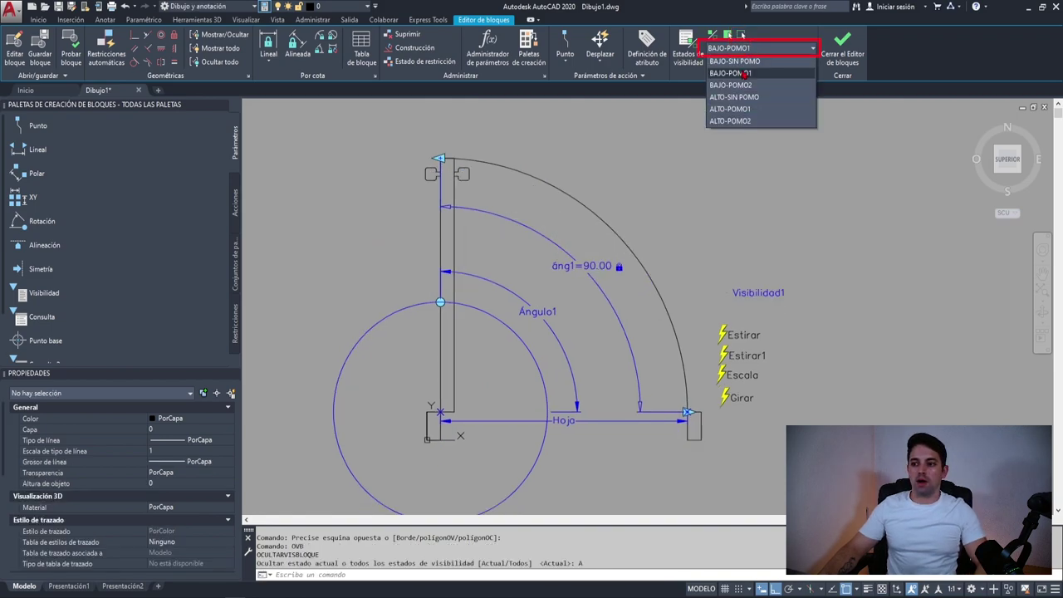
left_click(730, 85)
scroll(685, 443, "up", 5)
left_click(690, 378)
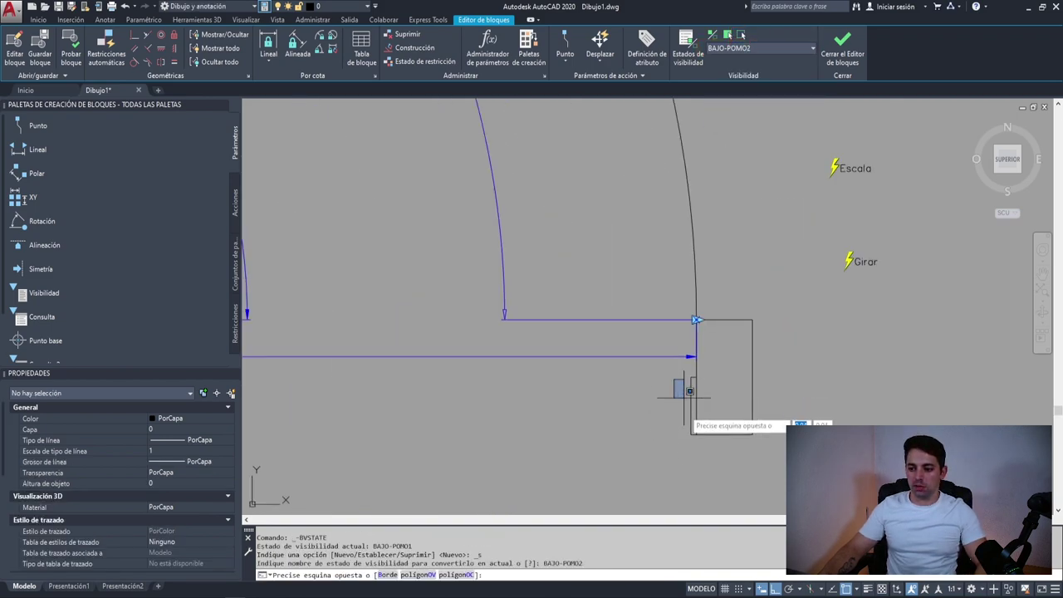
left_click(660, 357)
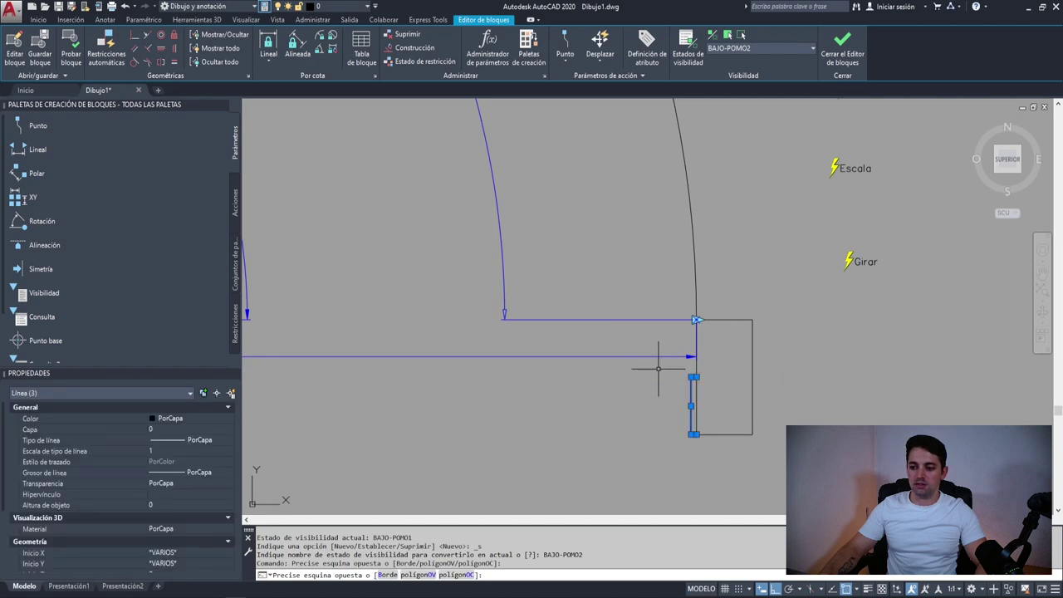
scroll(652, 363, "up", 5)
left_click(345, 199)
left_click(300, 197)
scroll(368, 356, "down", 5)
left_click(492, 149)
left_click(466, 178)
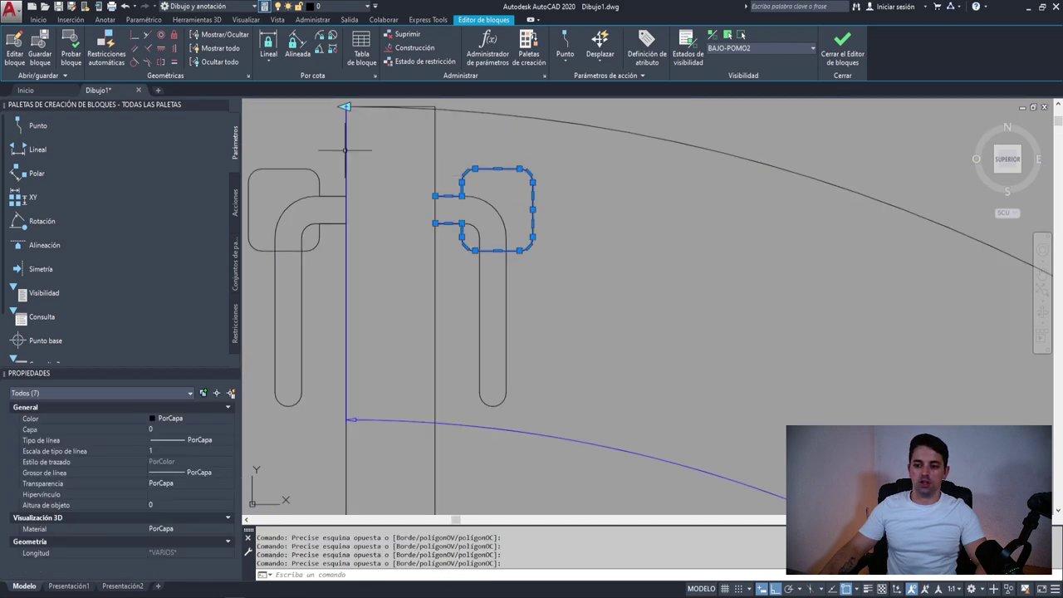
left_click(306, 139)
left_click(283, 188)
scroll(478, 170, "down", 8)
type("OVB")
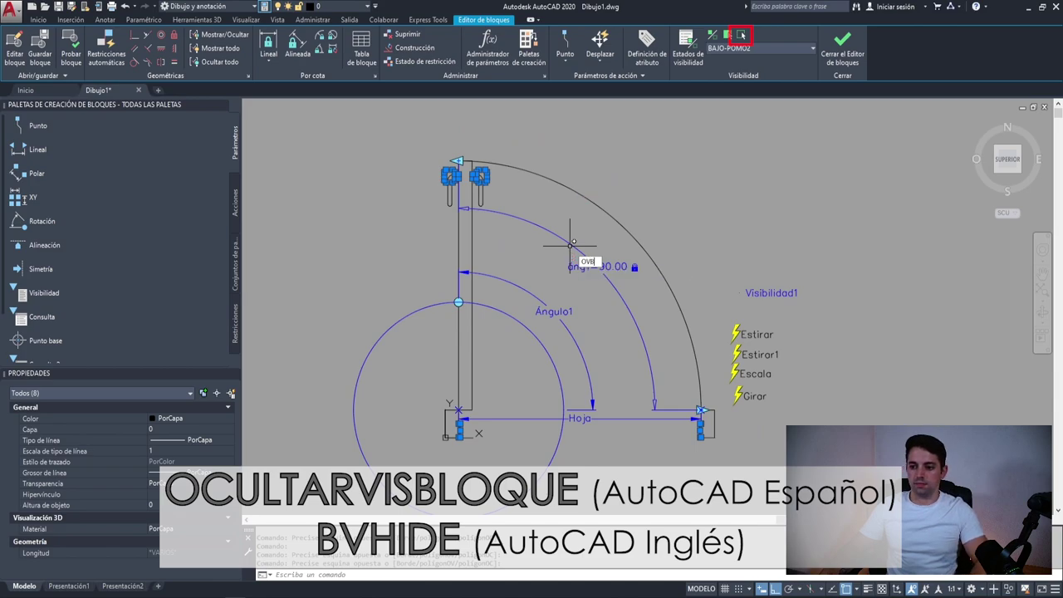
Step: Hide the selected handle geometry in BAJO-POMO2 only, answering Actual
key("Return")
type("A")
key("Return")
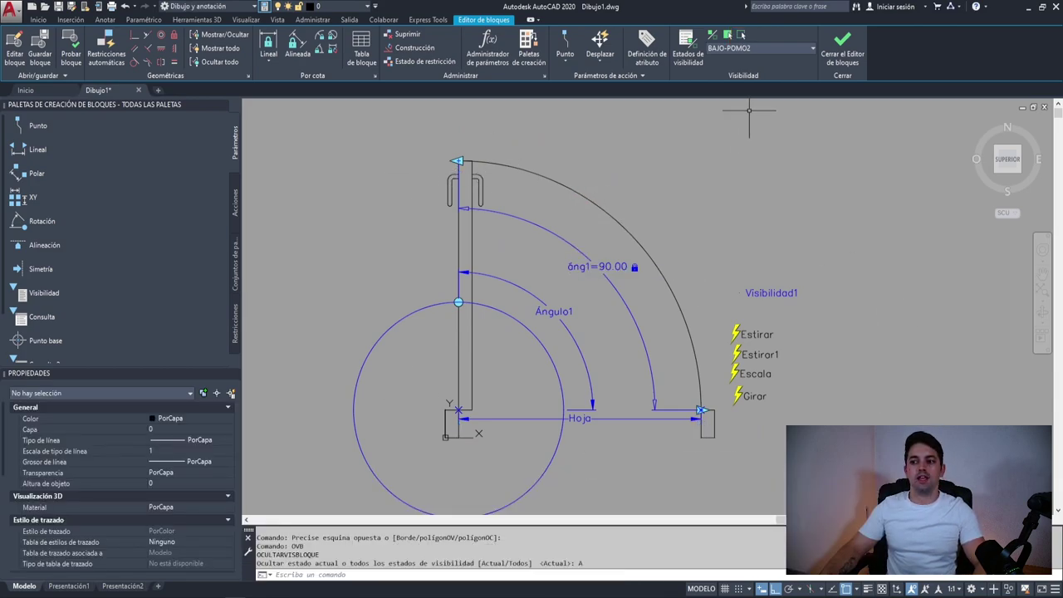
Step: Switch to ALTO-SIN POMO and hide its handle with BVHIDE
left_click(727, 49)
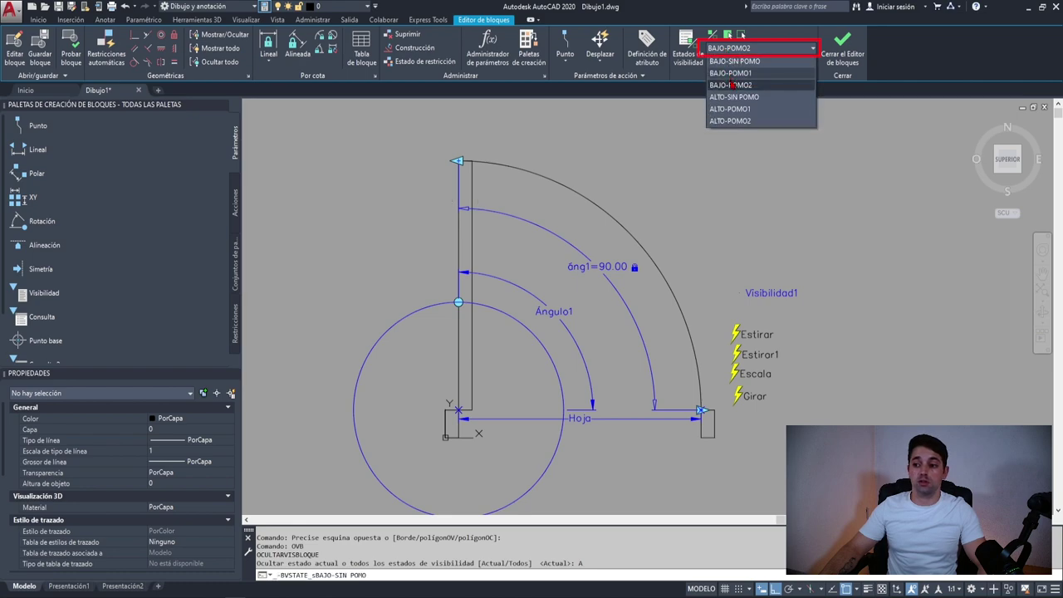
left_click(730, 133)
left_click(508, 202)
left_click(449, 157)
left_click(477, 212)
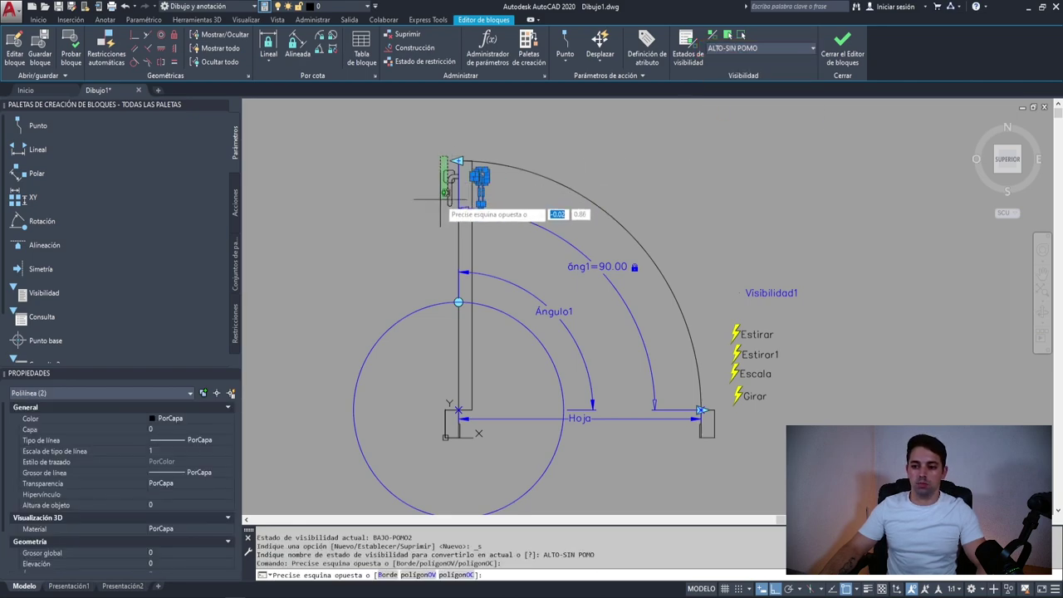
left_click(727, 34)
Step: Hide the stray hinge line and the vertical line by the door edge in ALTO-SIN POMO
scroll(486, 433, "up", 4)
scroll(474, 434, "up", 3)
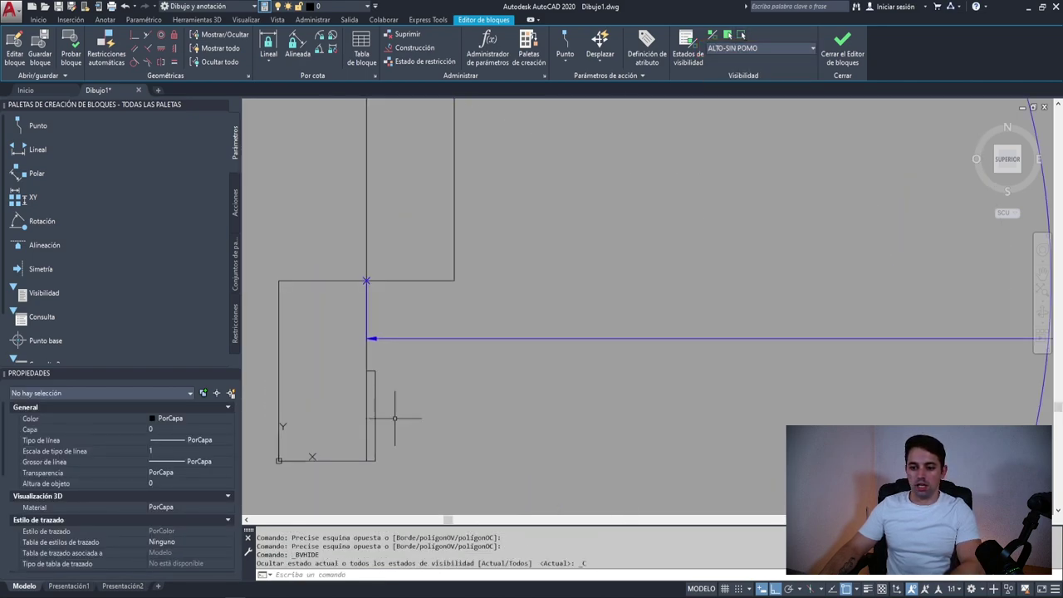
left_click(475, 438)
left_click(319, 374)
scroll(319, 374, "down", 5)
scroll(682, 393, "up", 5)
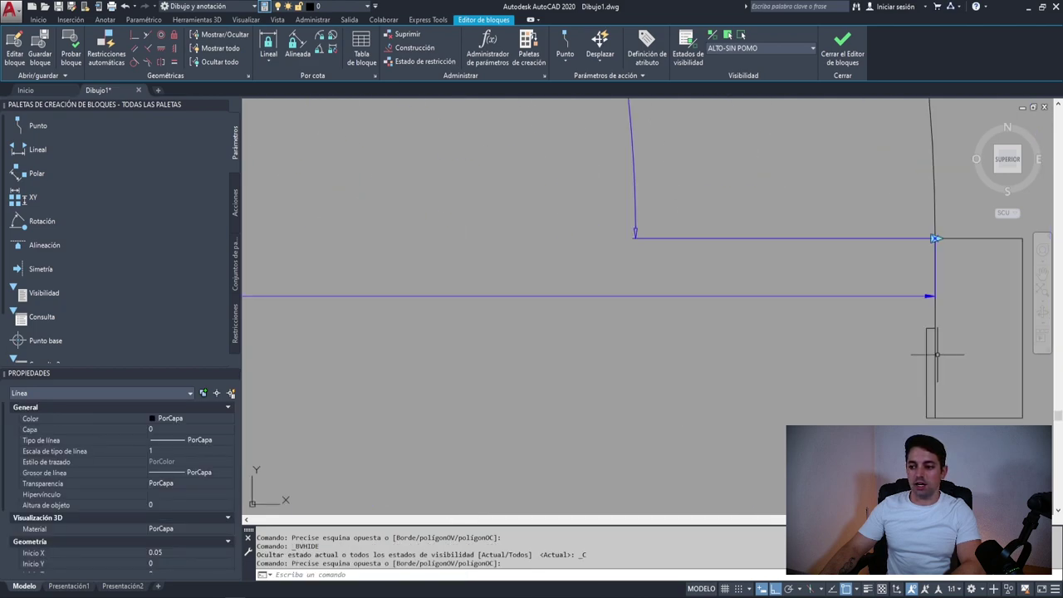
left_click(937, 354)
left_click(740, 34)
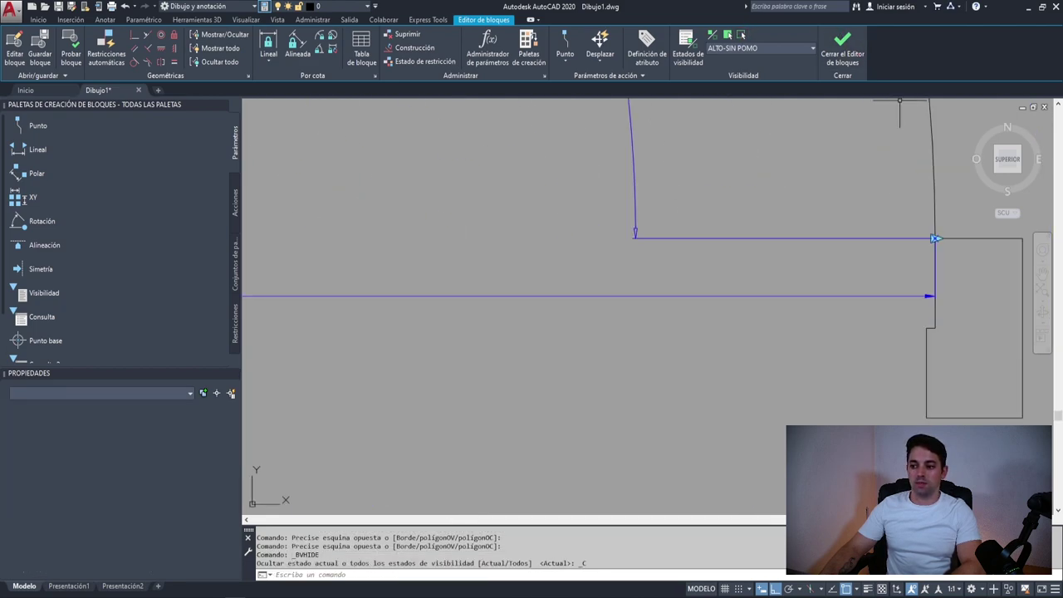
scroll(935, 239, "down", 5)
scroll(877, 307, "up", 2)
scroll(873, 299, "up", 1)
scroll(866, 318, "up", 1)
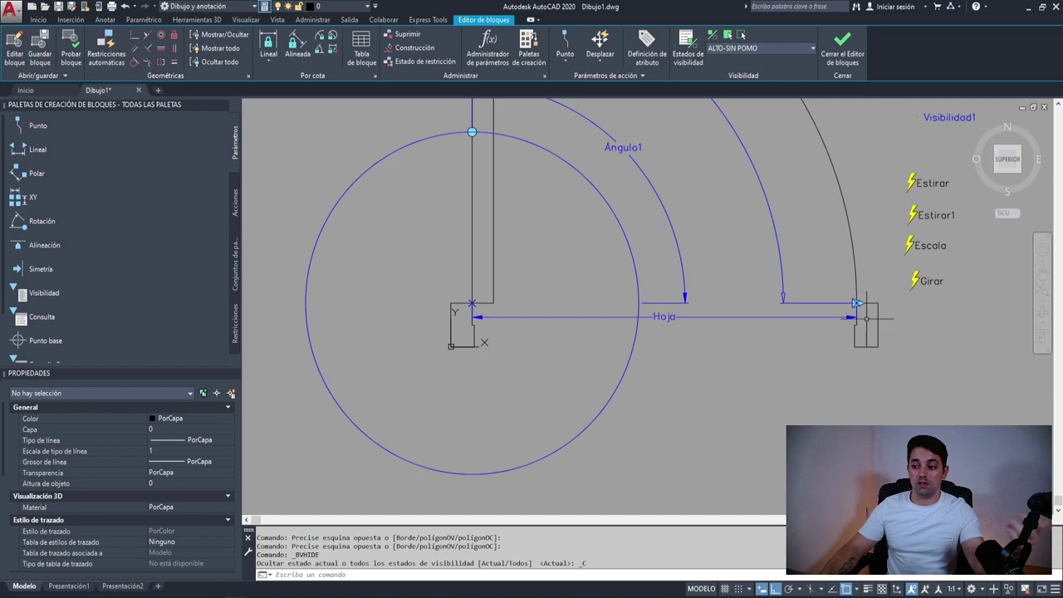
scroll(855, 323, "down", 2)
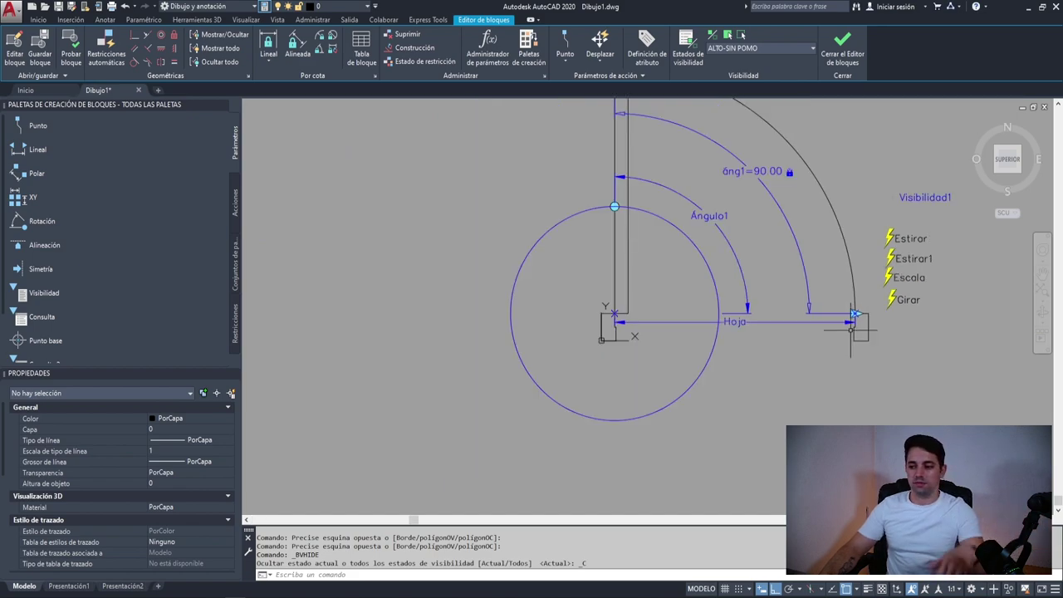
middle_click_drag(851, 331, 778, 386)
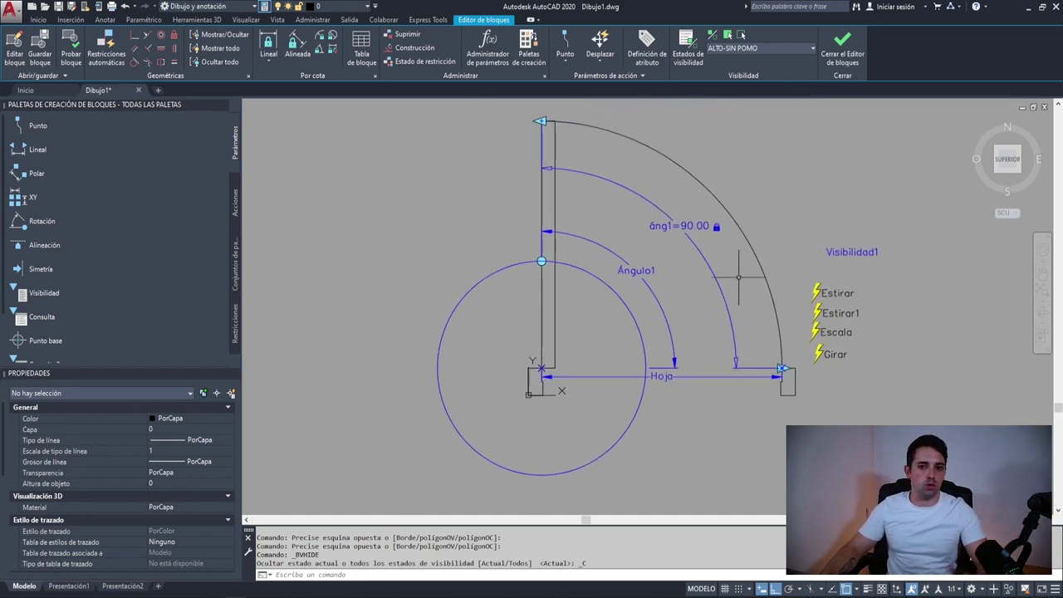
middle_click_drag(738, 277, 717, 290)
Step: In ALTO-POMO1, hide the handle plus the hinge-corner and door-tip lines
left_click(760, 48)
left_click(747, 66)
left_click(537, 164)
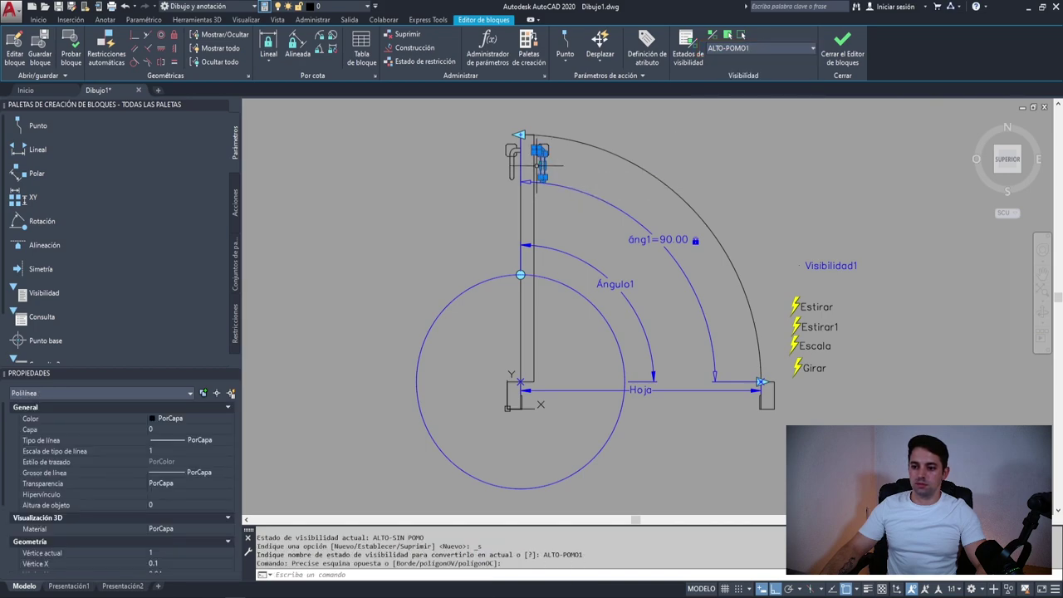
left_click(481, 204)
scroll(491, 410, "up", 3)
left_click(544, 388)
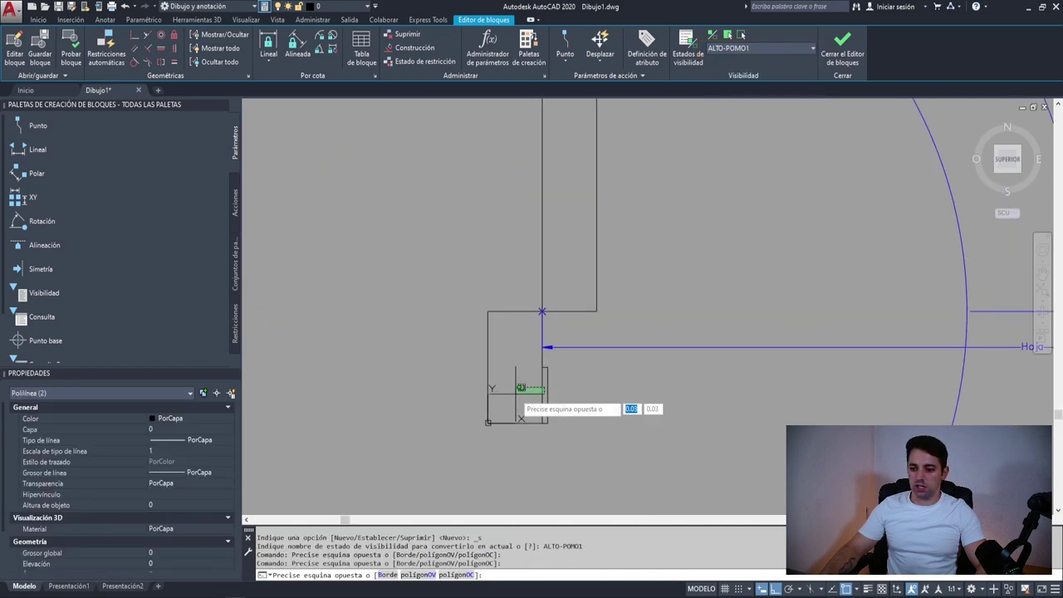
left_click(520, 387)
scroll(520, 388, "down", 3)
scroll(775, 332, "up", 5)
left_click(775, 439)
left_click(785, 284)
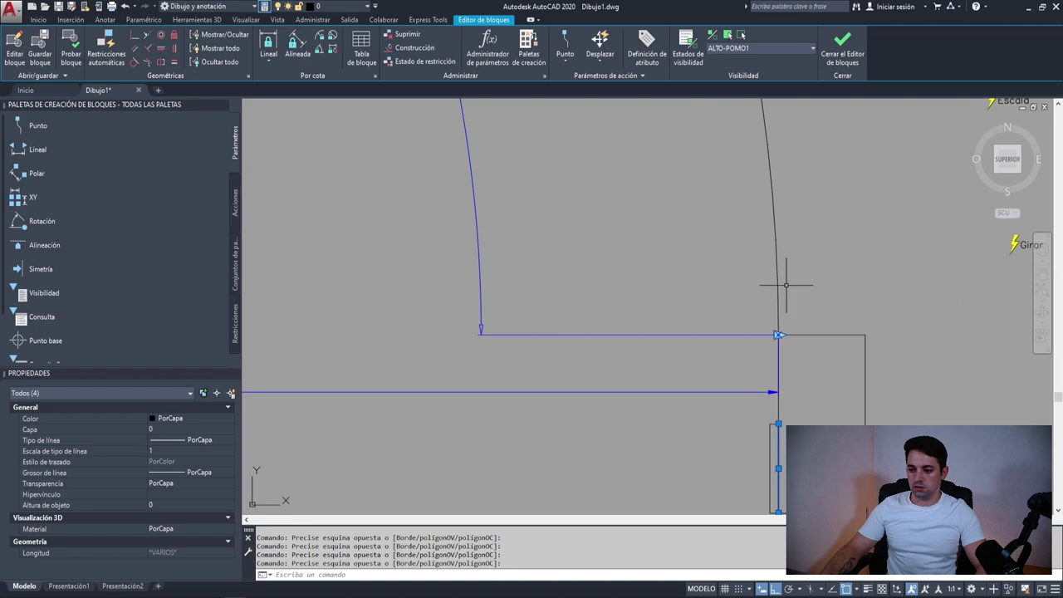
left_click(741, 35)
scroll(777, 146, "down", 4)
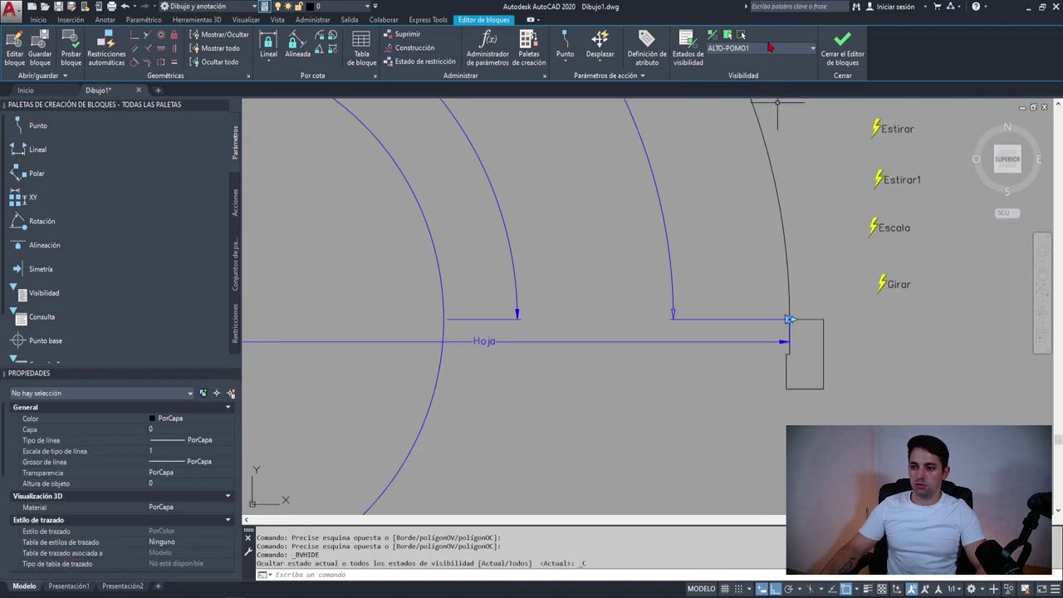
Step: In ALTO-POMO2, hide the two door lines and both handles
left_click(761, 52)
left_click(731, 119)
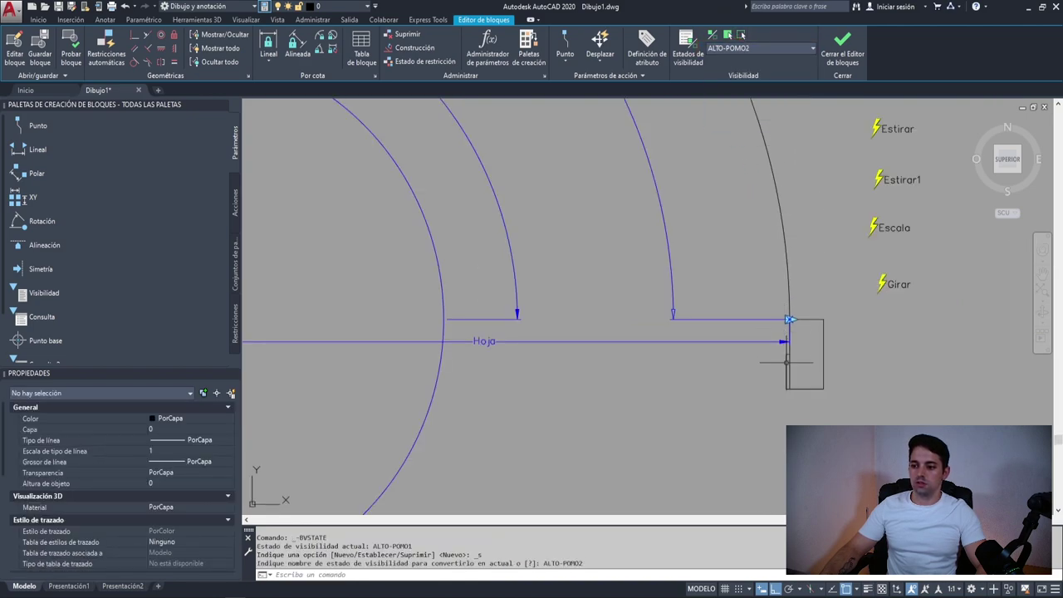
left_click(787, 365)
left_click(789, 365)
scroll(789, 365, "down", 3)
scroll(404, 284, "up", 4)
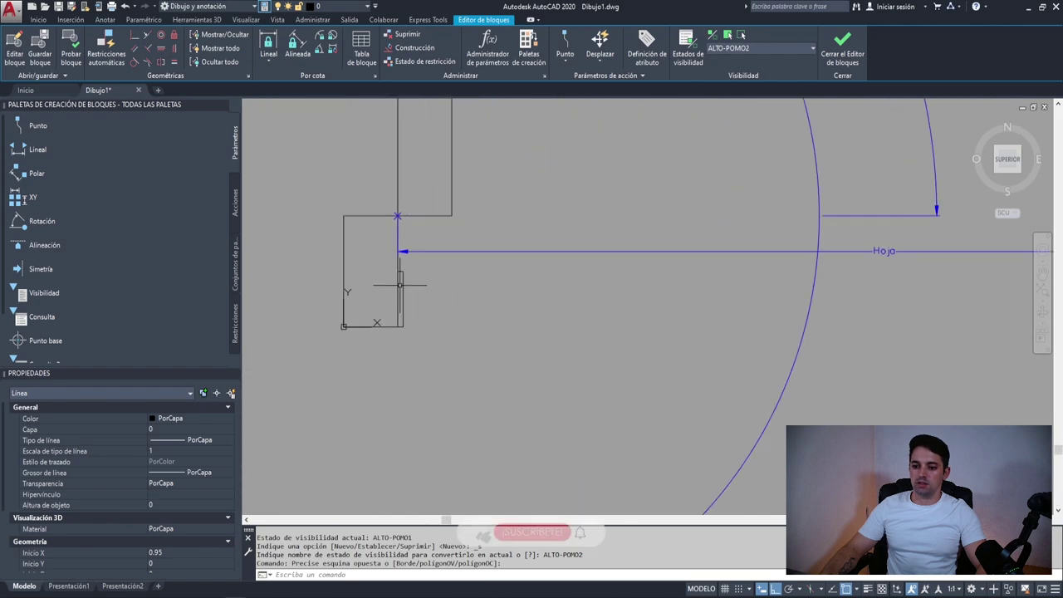
scroll(397, 287, "down", 3)
scroll(581, 249, "up", 5)
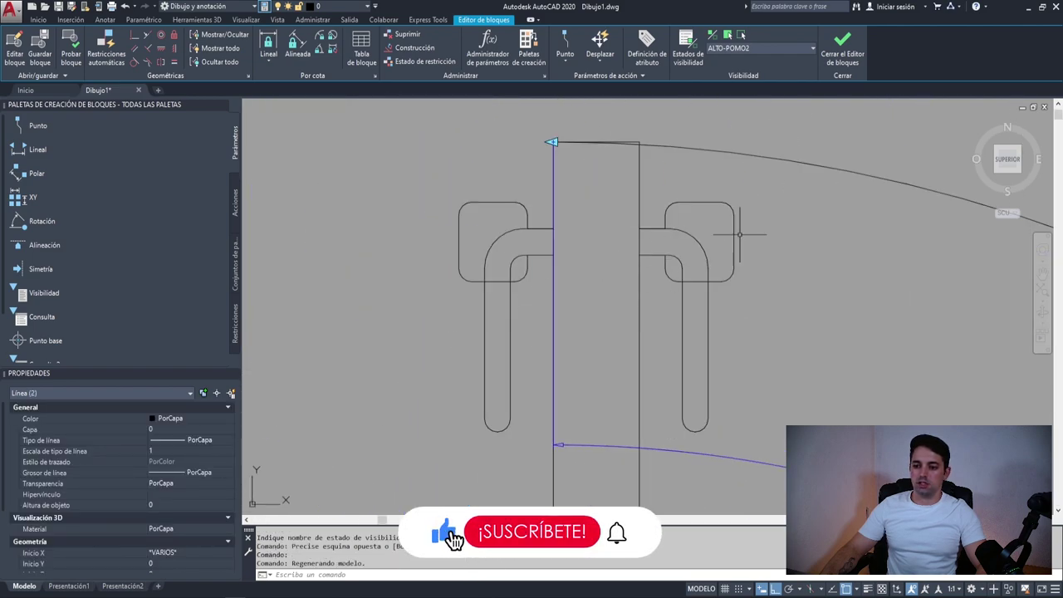
left_click(734, 233)
left_click(594, 215)
left_click(463, 198)
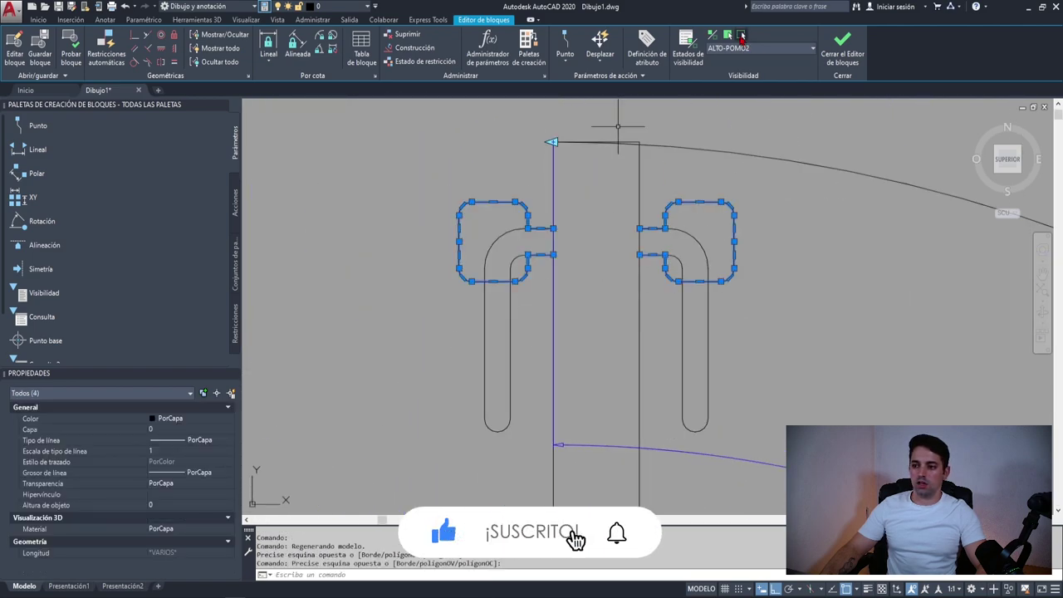
left_click(741, 38)
scroll(623, 155, "down", 3)
Step: Check ALTO-POMO1, then make BAJO-SIN POMO the current visibility state again
left_click(731, 48)
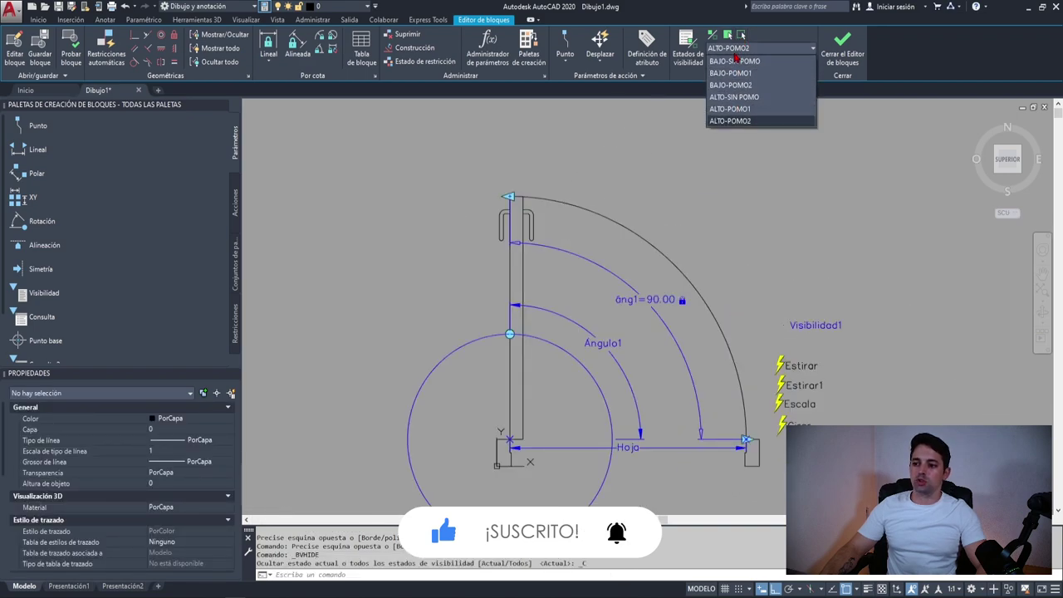
left_click(729, 108)
left_click(737, 48)
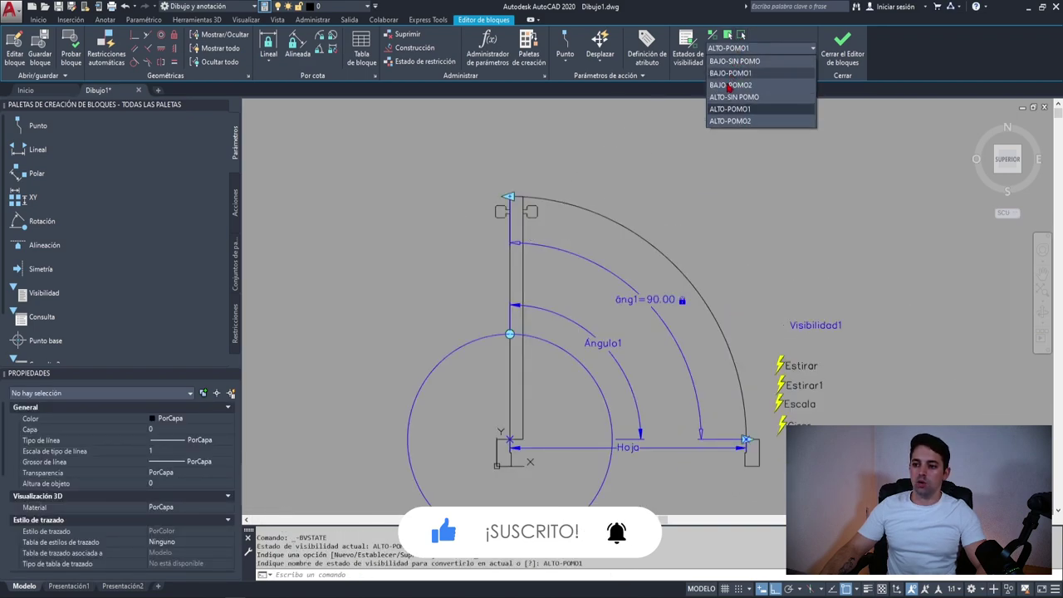
left_click(733, 61)
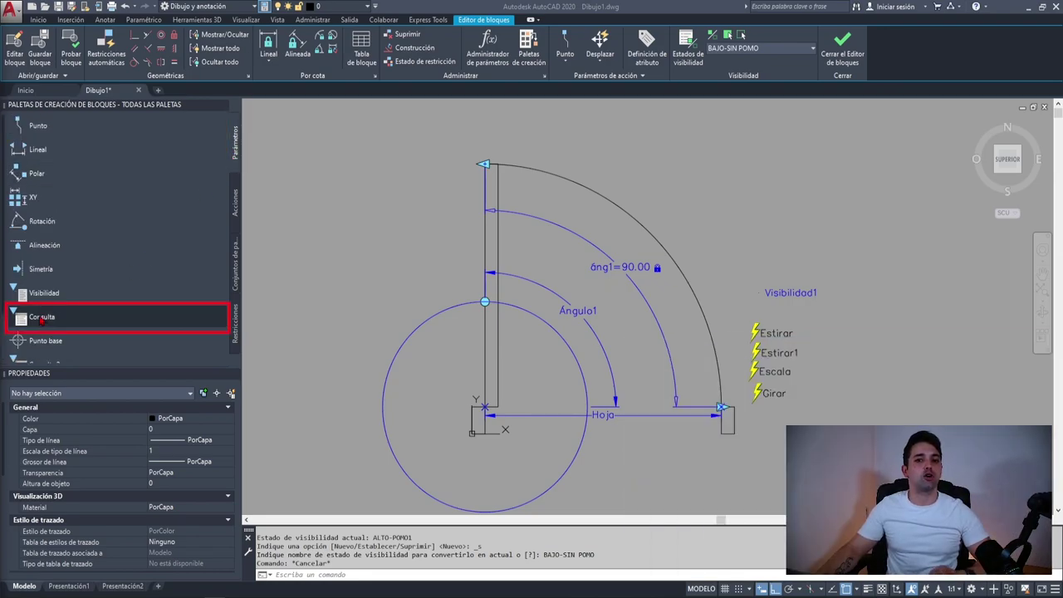
Step: Place a lookup parameter left of the hinge and name it DETALLE
left_click(42, 318)
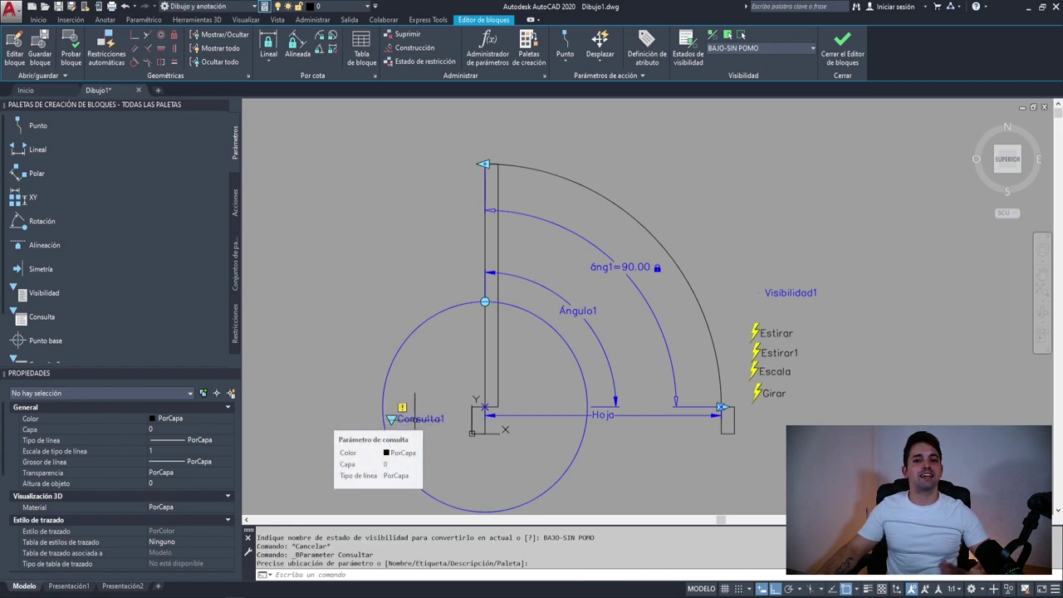
left_click(415, 413)
key("Escape")
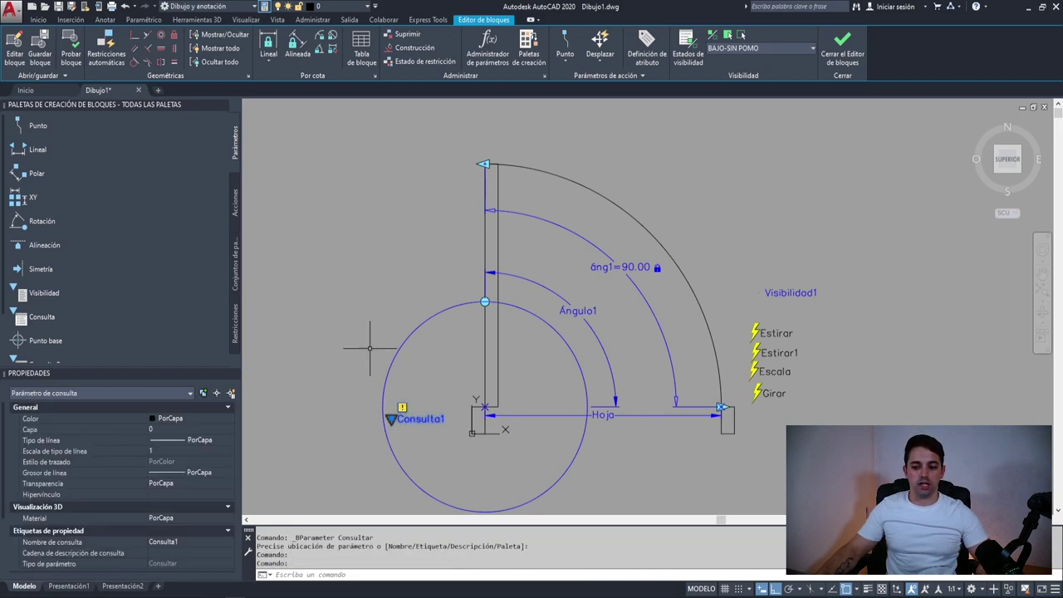
scroll(59, 543, "down", 2)
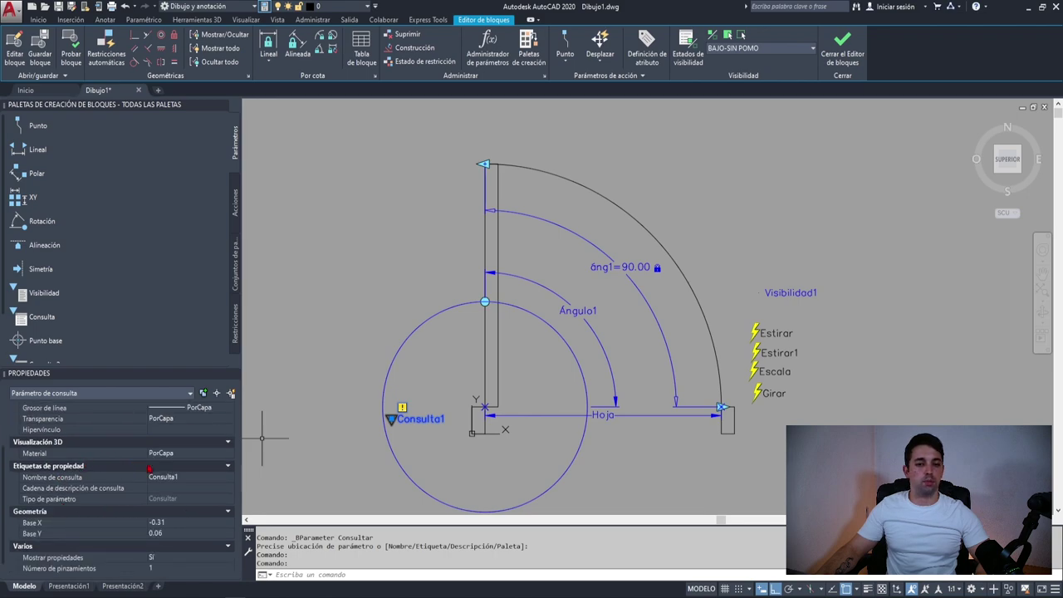
left_click(176, 477)
type("DETALLE")
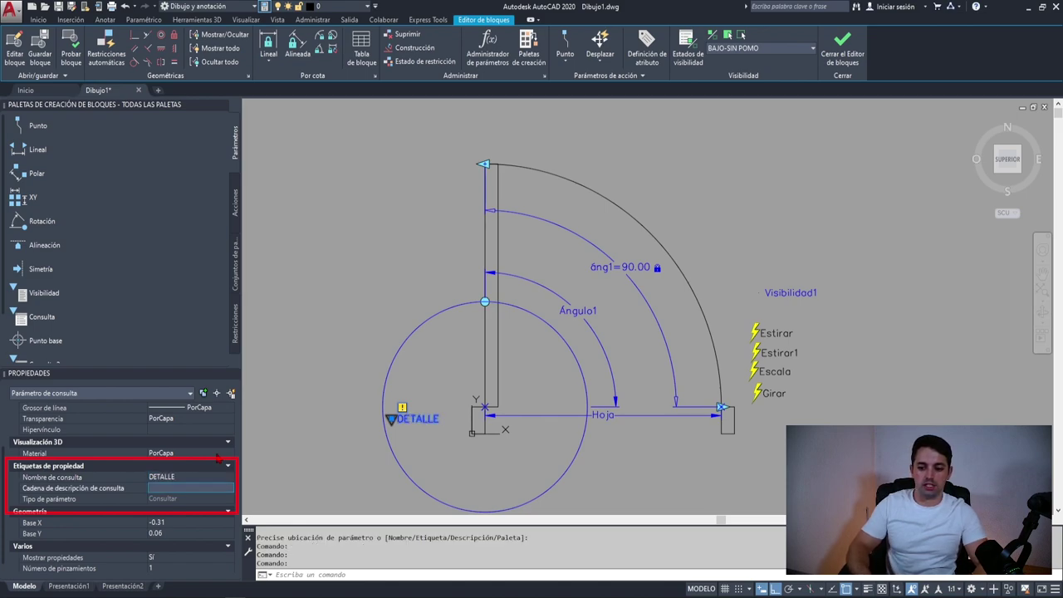
key("Return")
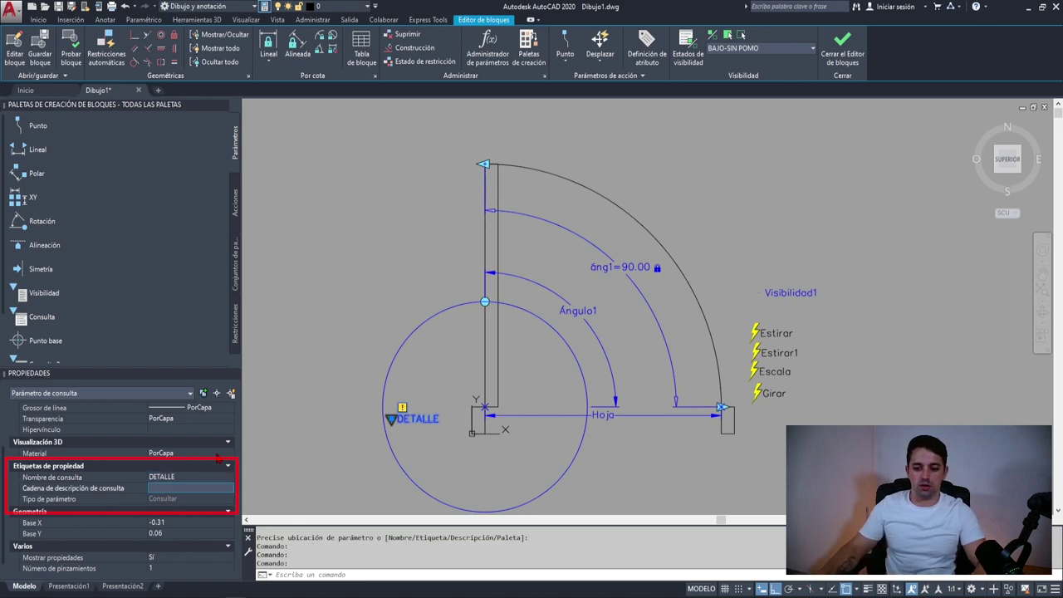
Step: Place a second lookup parameter beside the hinge and name it TIPO POMO
left_click(43, 323)
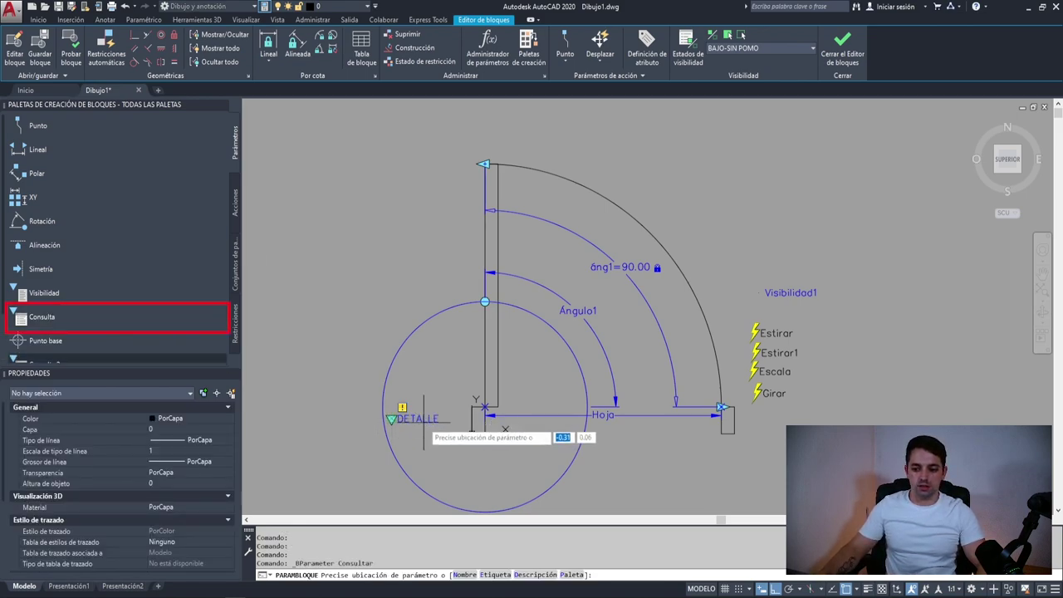
scroll(443, 418, "up", 4)
left_click(444, 419)
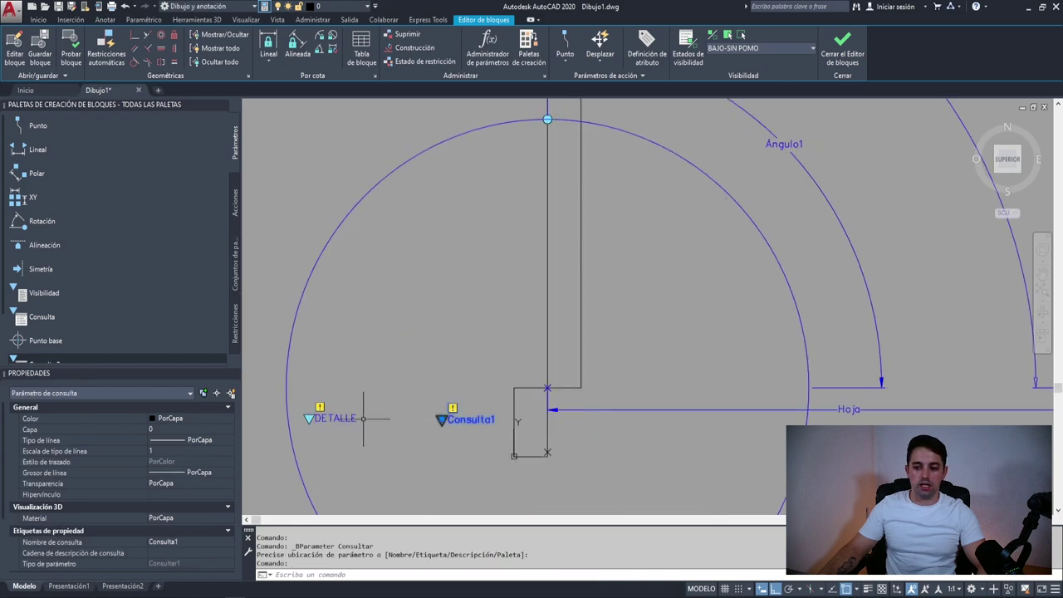
left_click(180, 542)
type("TOPOMO")
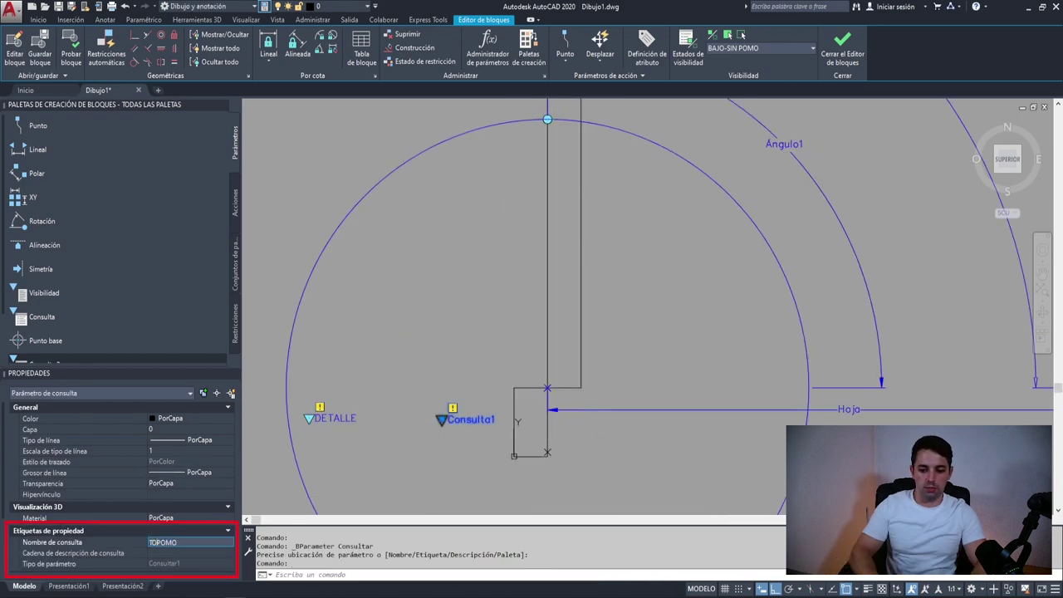
key("Return")
Step: Move both lookup parameters to a new position near the hinge
scroll(614, 332, "down", 3)
left_click_drag(536, 398, 598, 456)
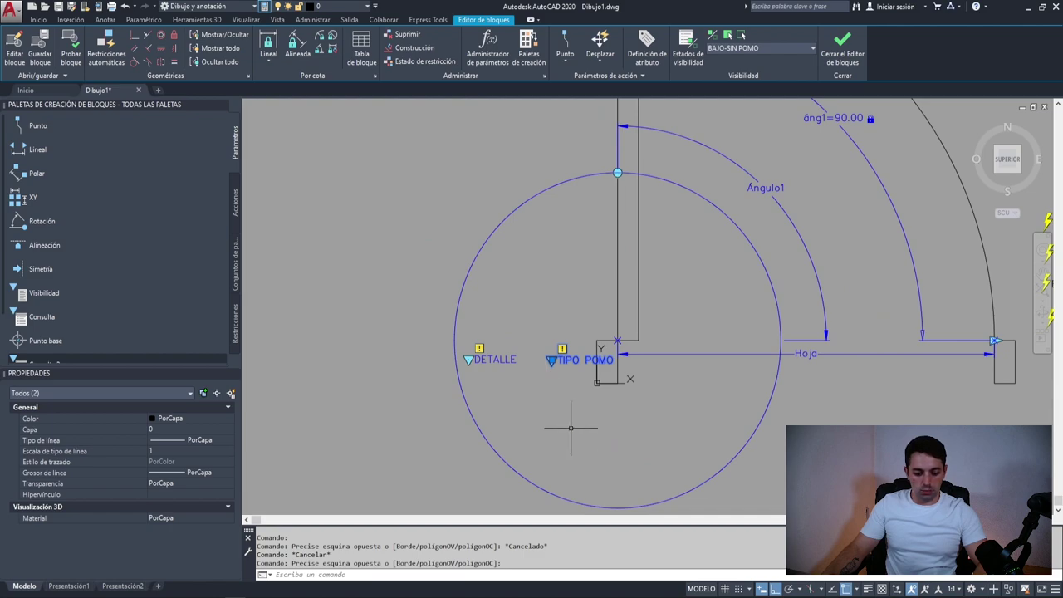
type("d")
key("Return")
left_click(566, 419)
left_click(548, 365)
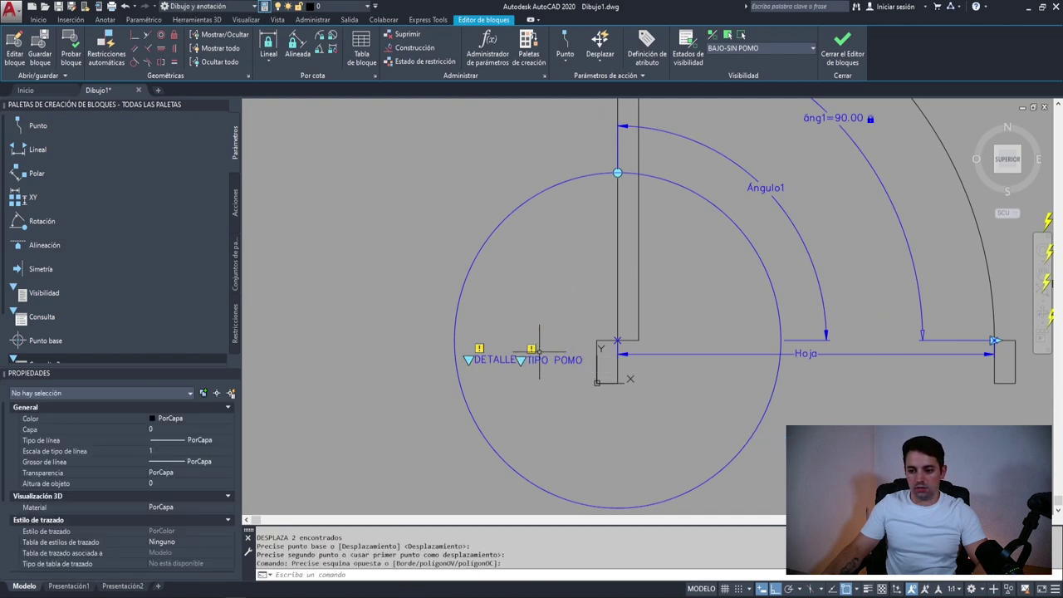
Step: Try moving the lookup labels again, then undo the last two edits
left_click(621, 383)
left_click(455, 332)
left_click(519, 359)
key("Escape")
type("d")
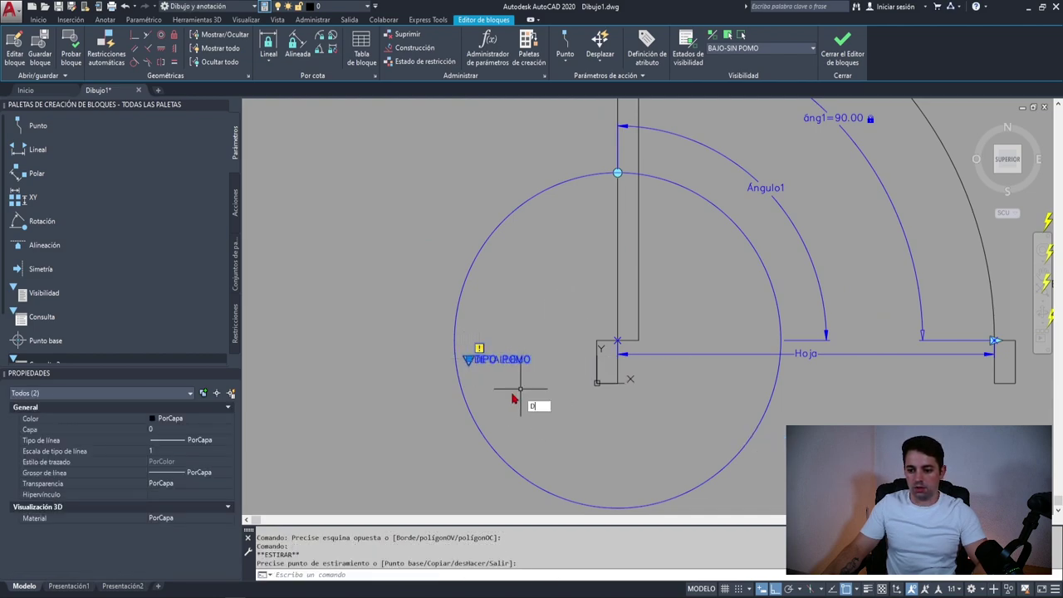
key("Return")
left_click(528, 387)
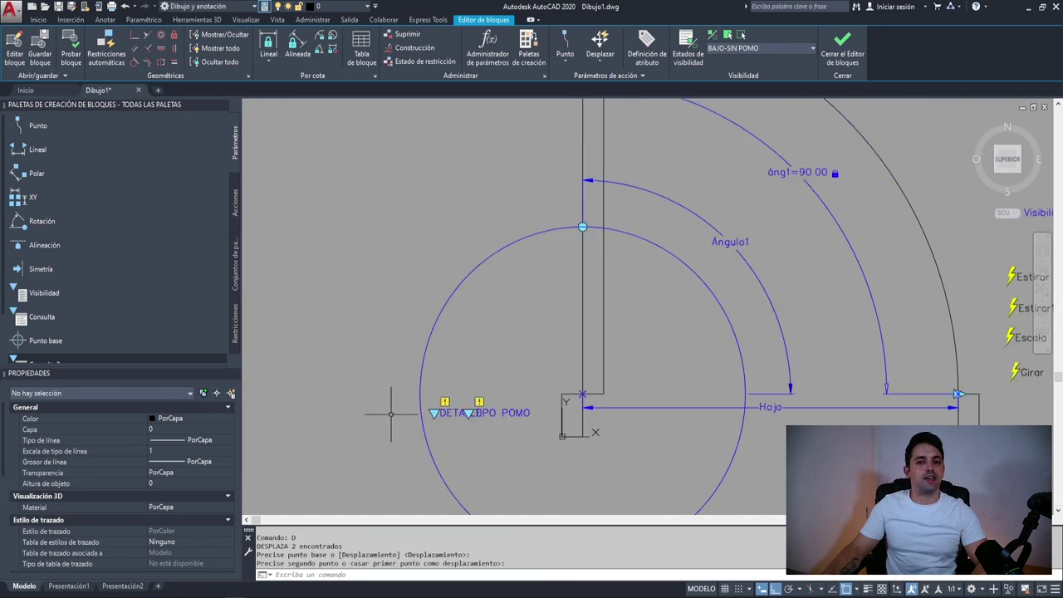
scroll(379, 415, "down", 3)
key("ctrl+z")
key("ctrl+z")
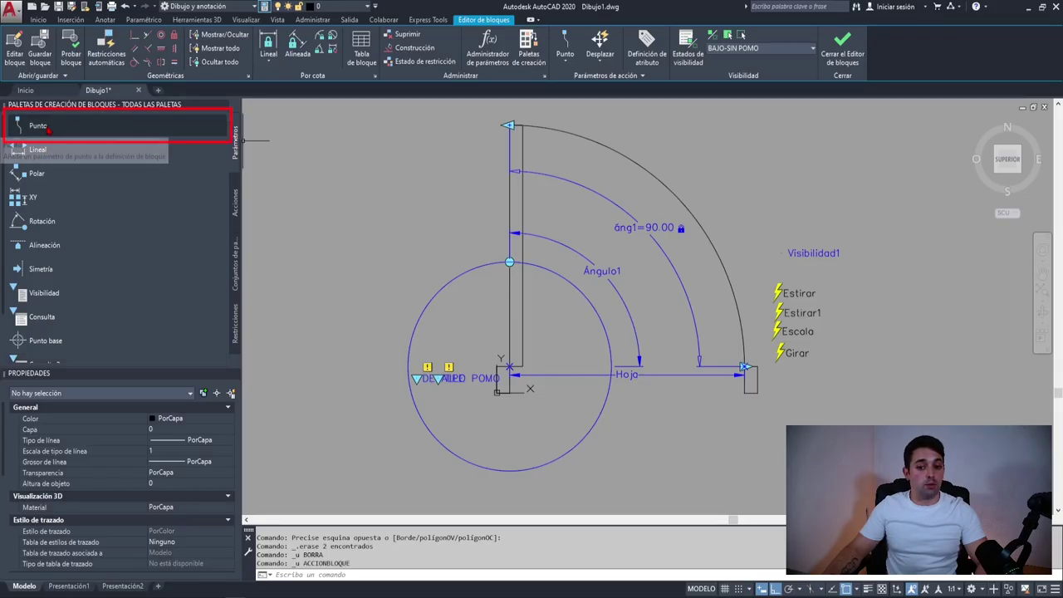
Step: Add a point parameter at 1,1 with its Posición1 label beside the door
left_click(47, 130)
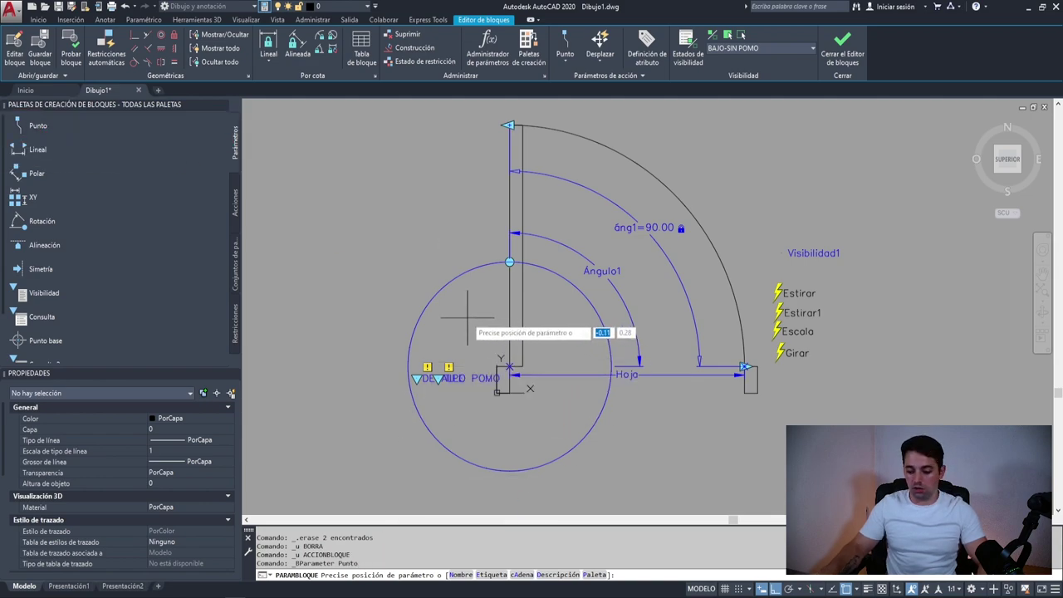
type("1")
key("Tab")
type("1")
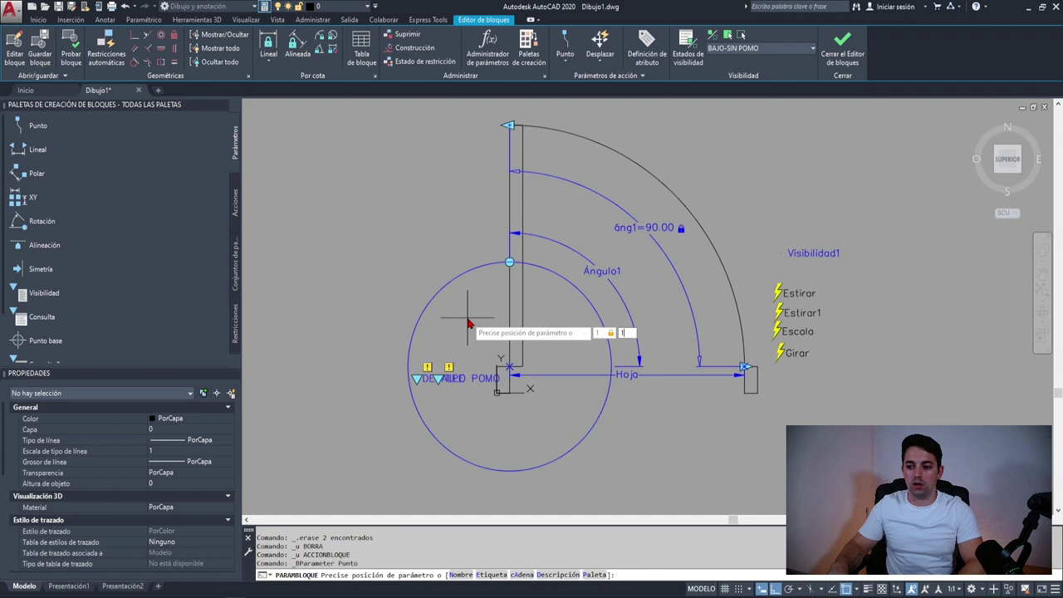
key("Return")
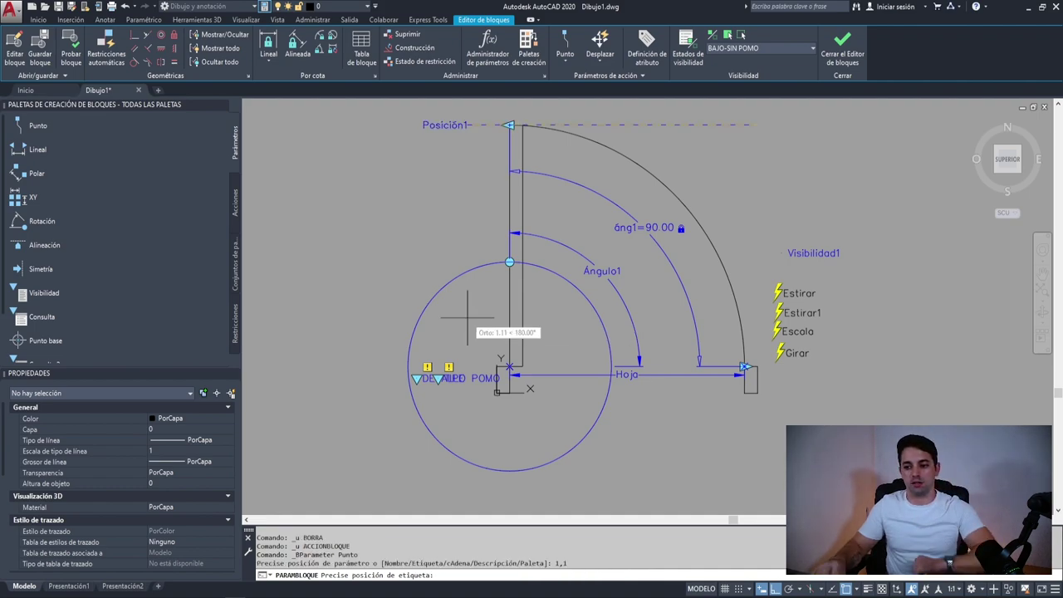
scroll(664, 350, "down", 2)
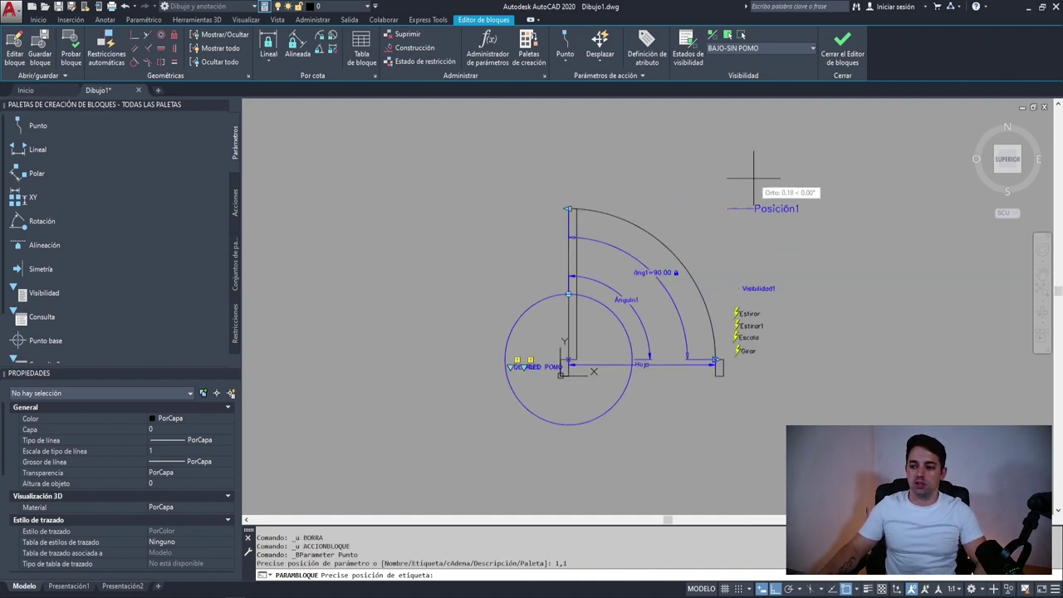
left_click(758, 207)
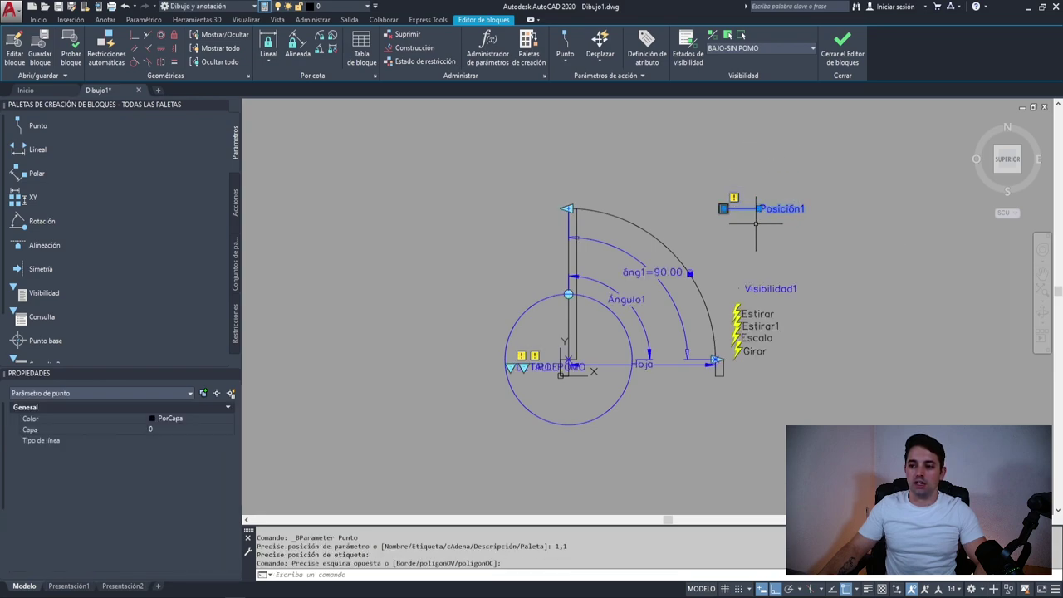
Step: Set Posición1 to 0 grips with Mostrar propiedades off
left_click_drag(754, 230, 642, 217)
scroll(162, 485, "down", 3)
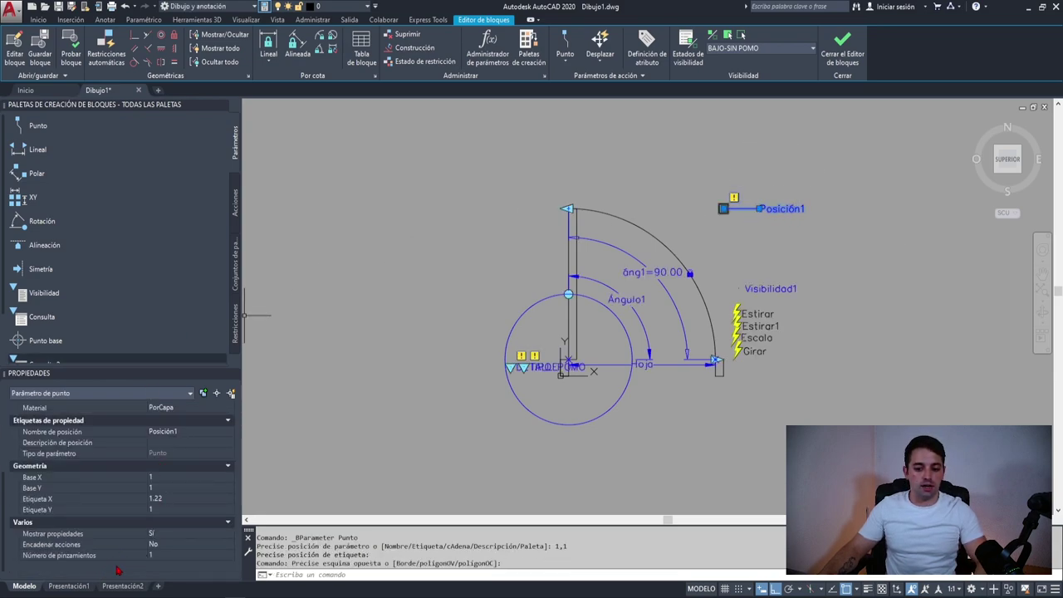
left_click(166, 555)
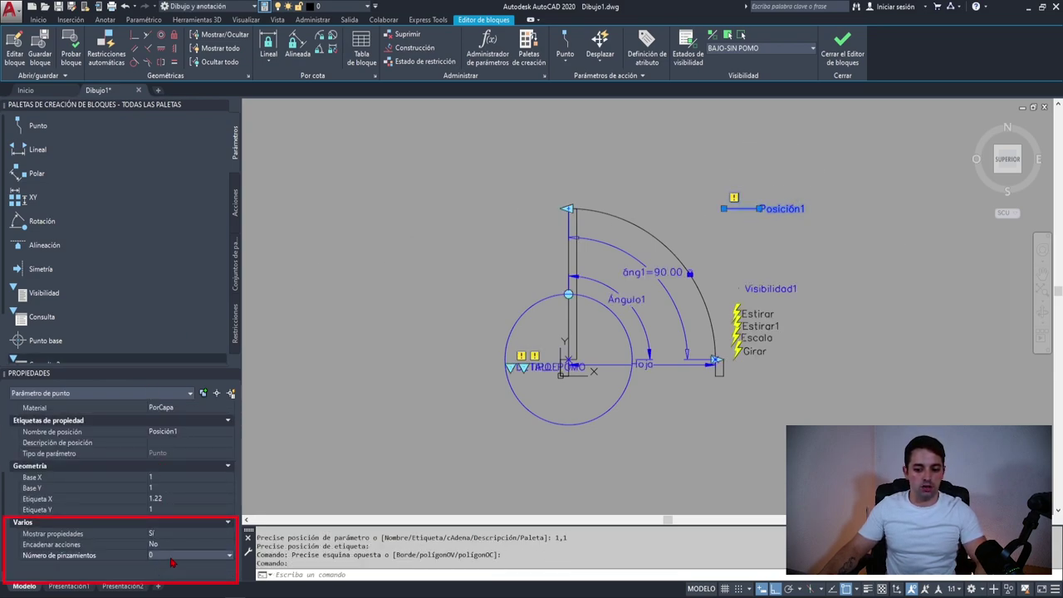
left_click(153, 565)
double_click(170, 533)
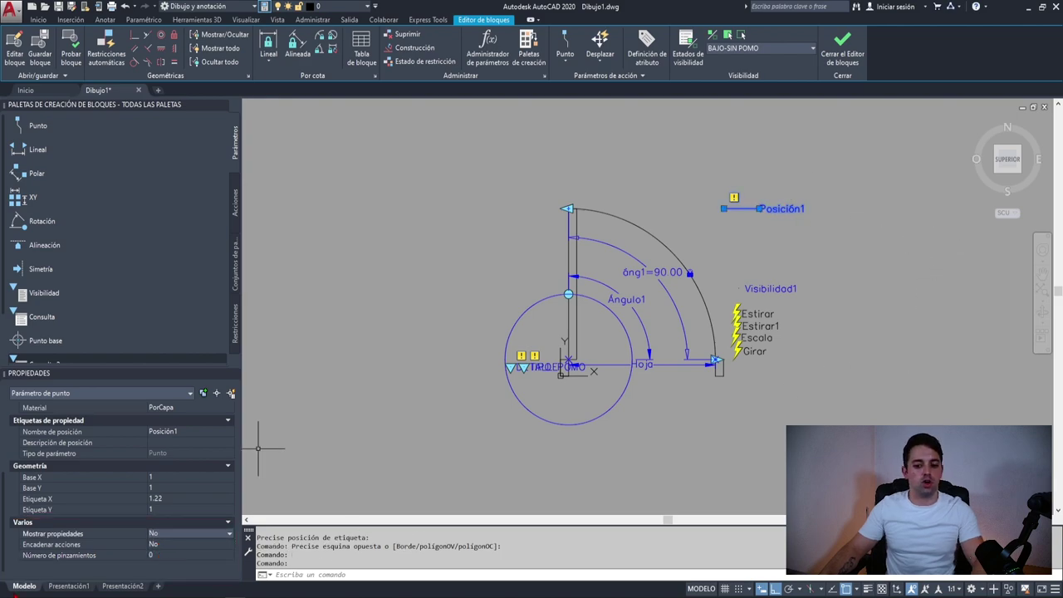
key("Escape")
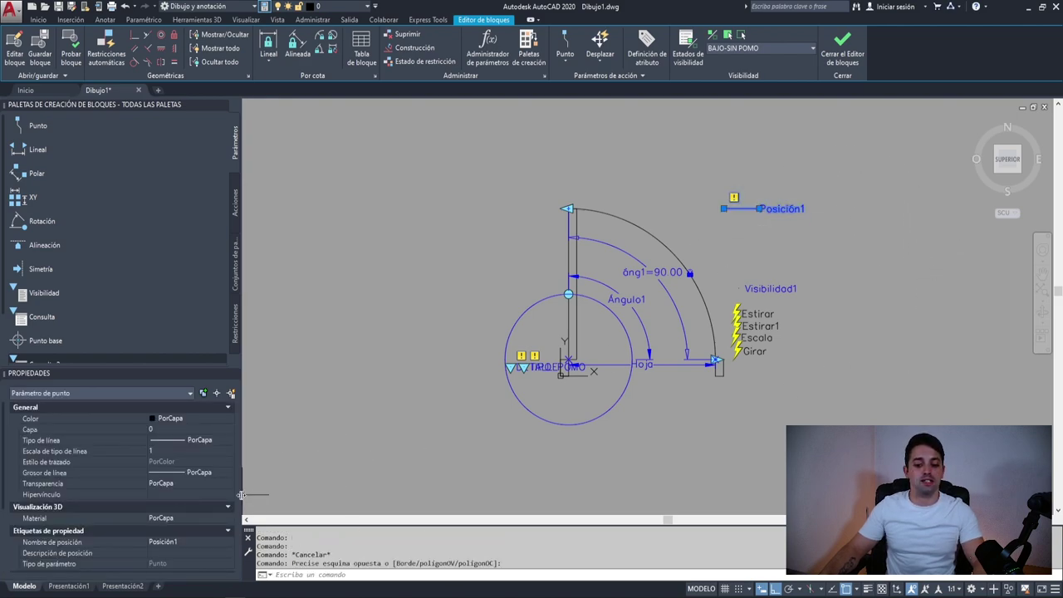
key("Escape")
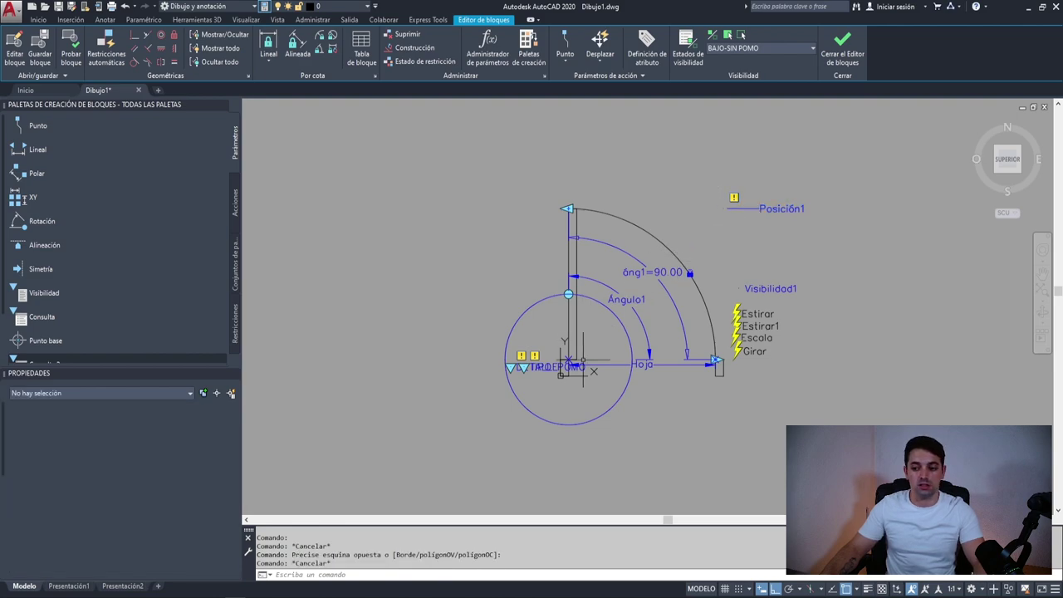
scroll(506, 369, "up", 4)
middle_click_drag(558, 363, 511, 377)
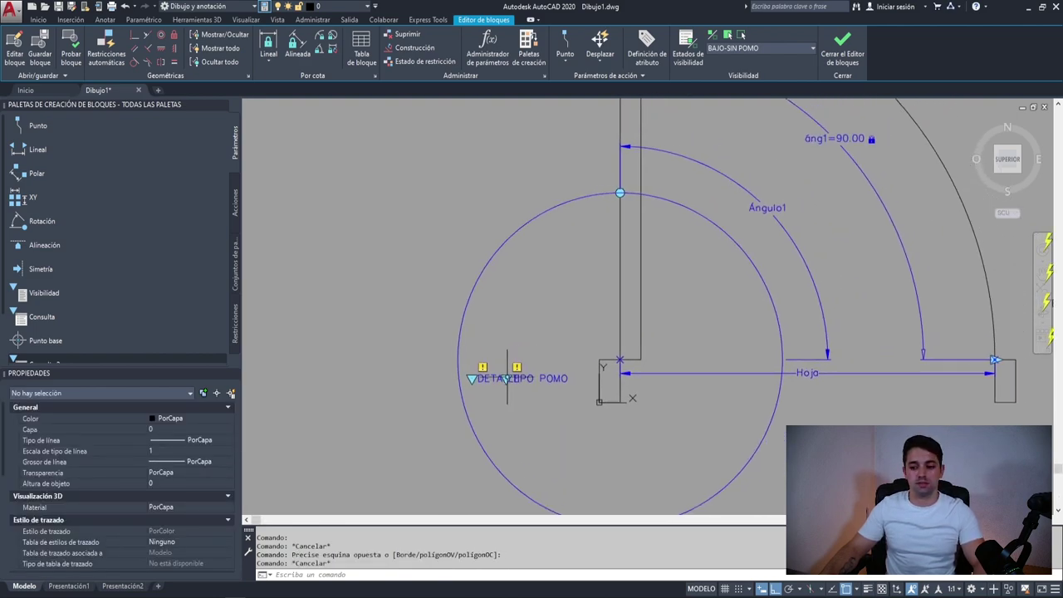
Step: Add a Consultar2 lookup action to DETALLE with Posición1 X as input column
left_click(493, 377)
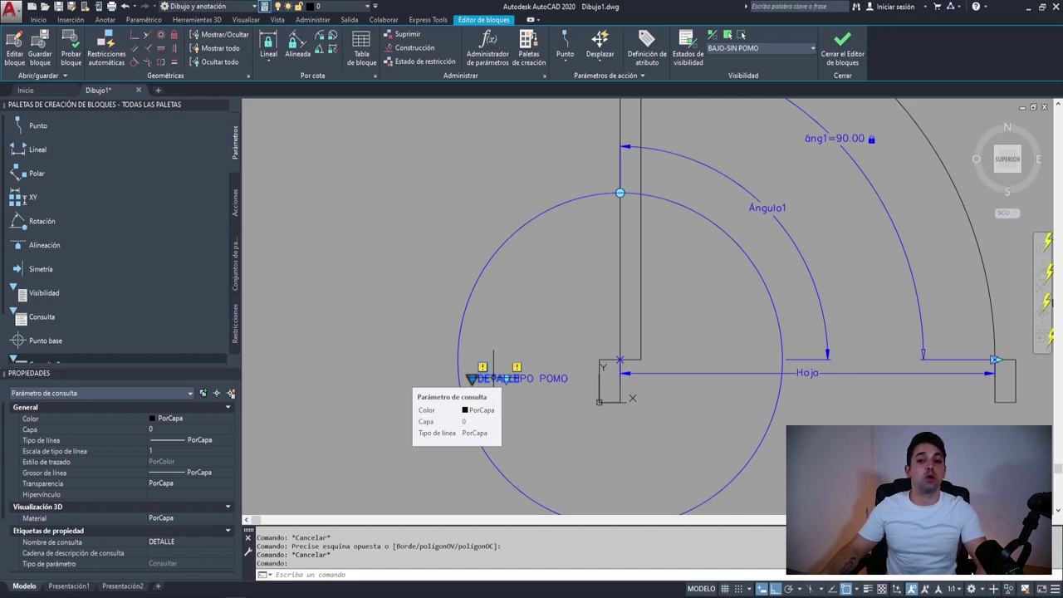
double_click(493, 377)
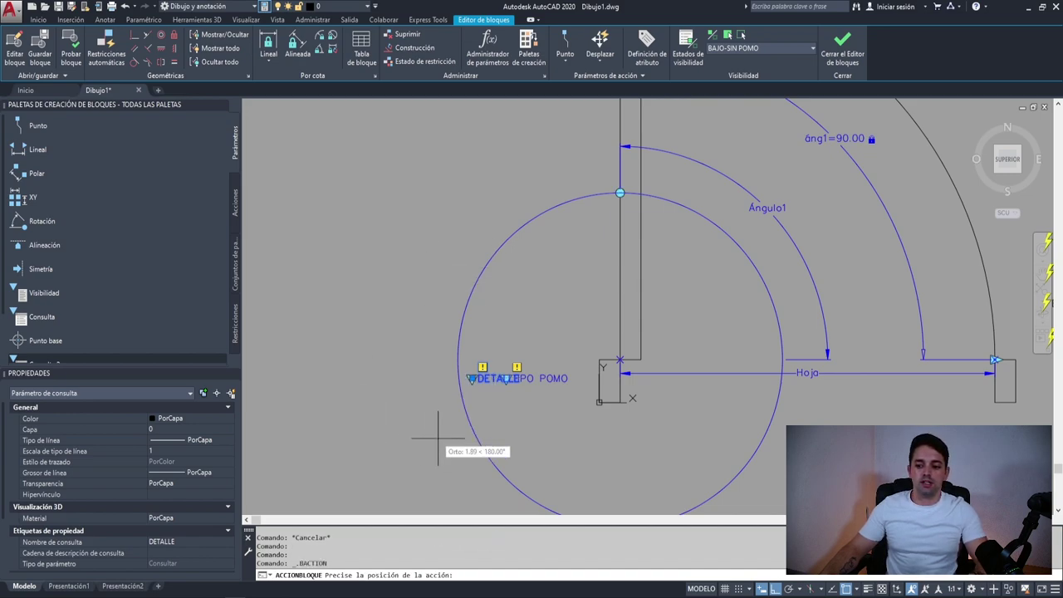
key("F8")
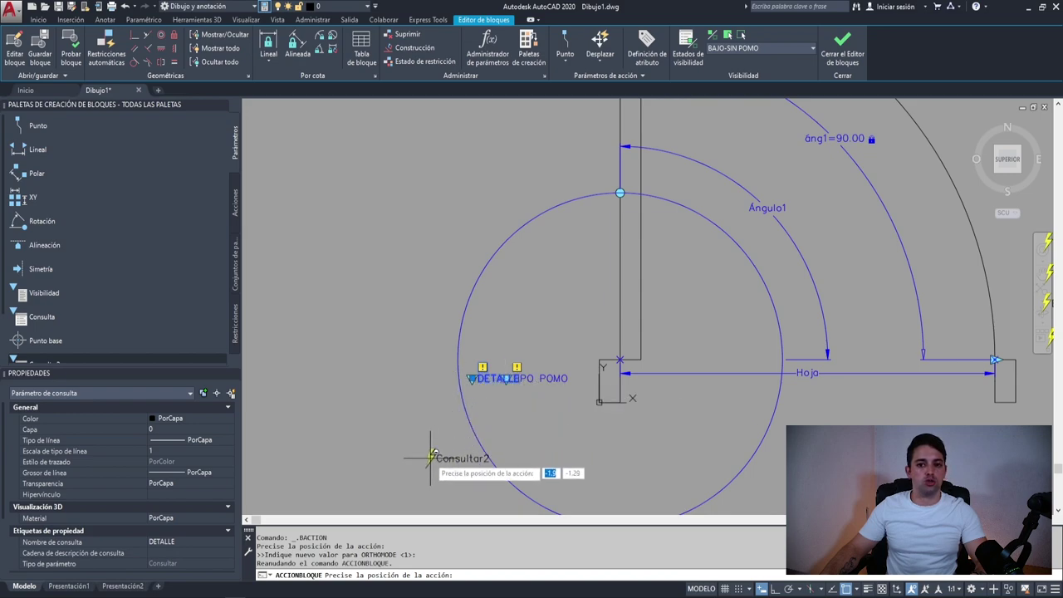
scroll(415, 461, "down", 3)
scroll(699, 415, "up", 2)
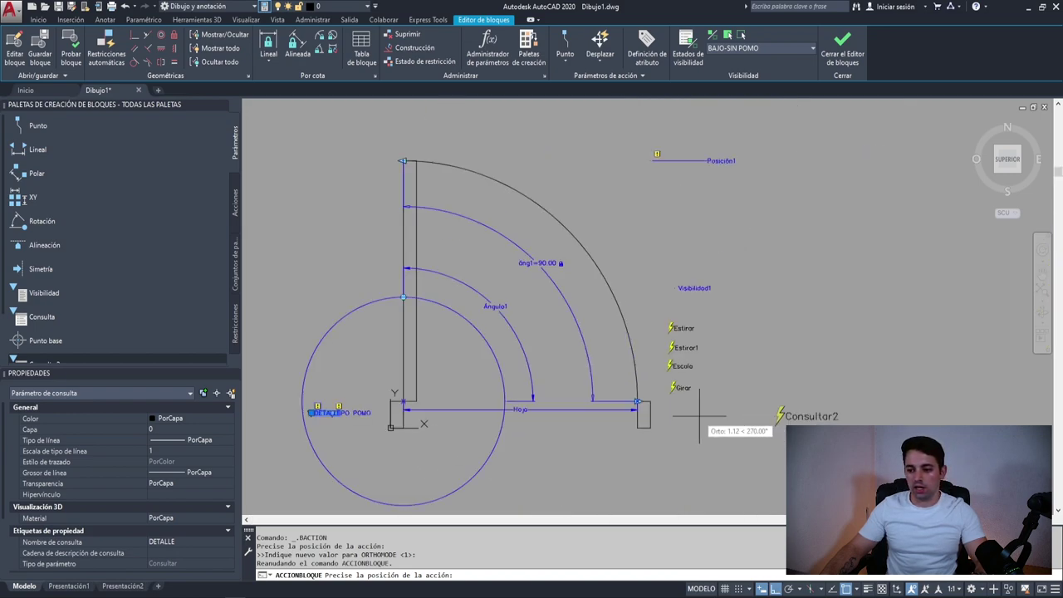
scroll(699, 415, "up", 2)
left_click(660, 404)
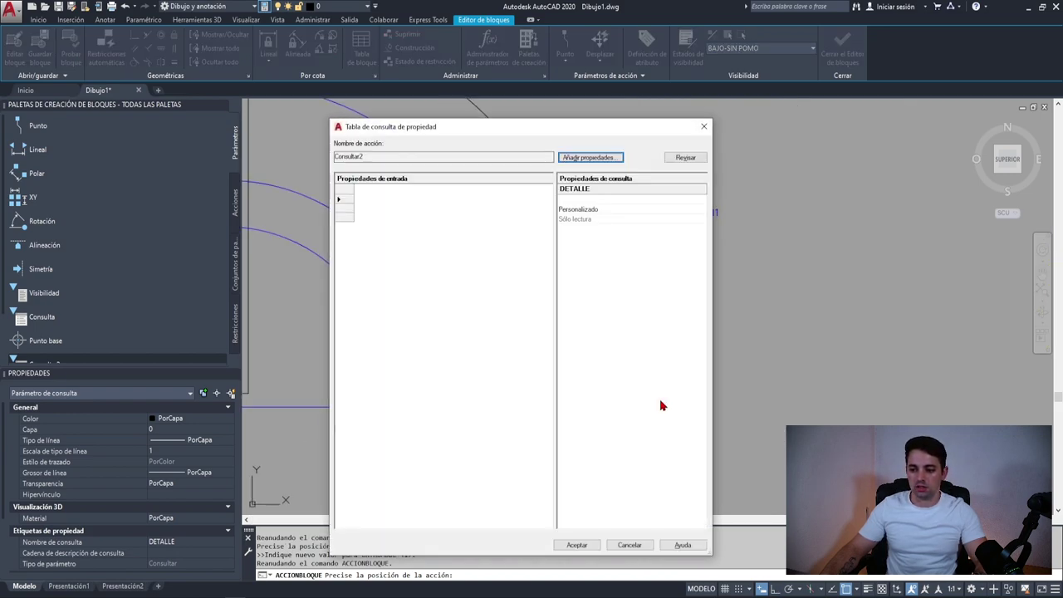
left_click(589, 158)
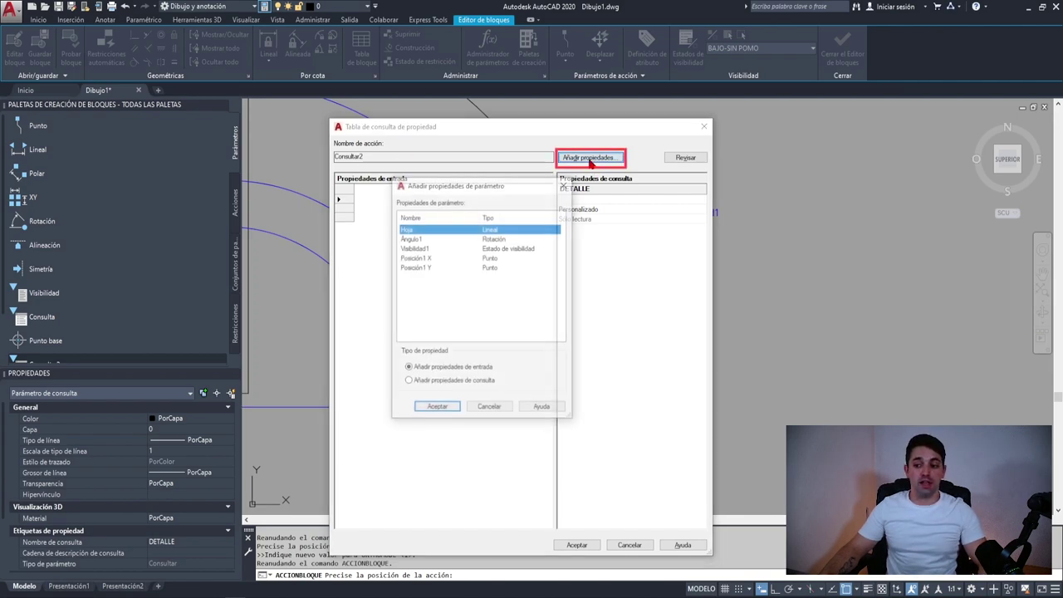
left_click(422, 258)
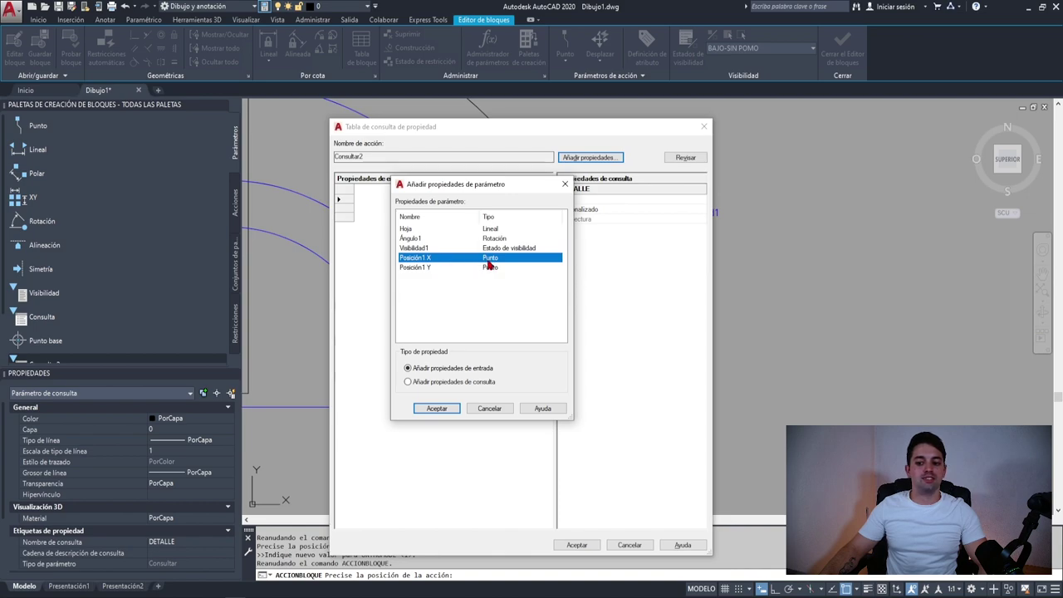
left_click(437, 412)
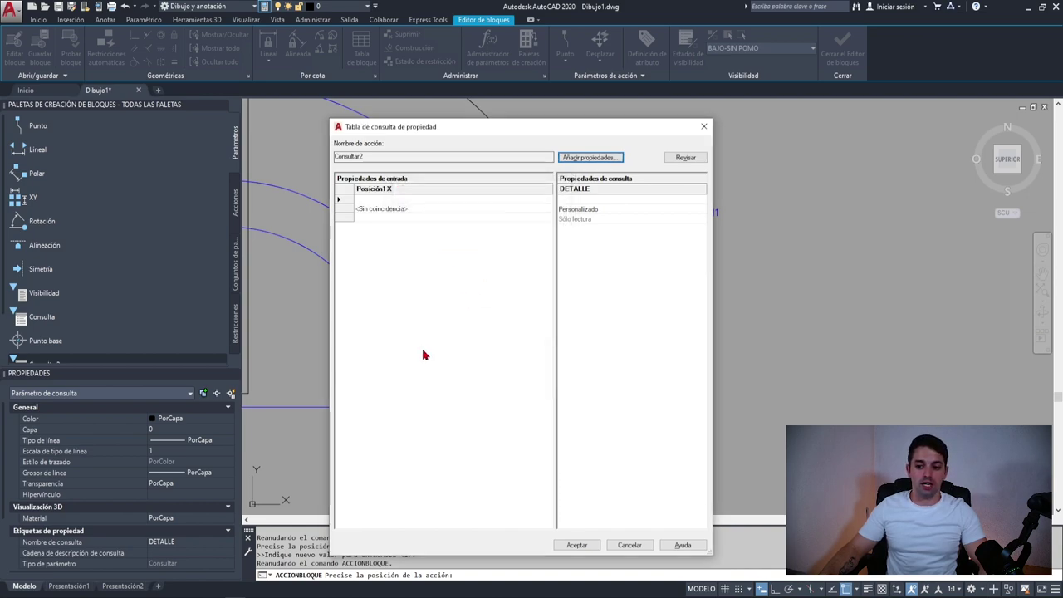
Step: Map Posición1 X 1 to BAJO and 2 to ALTO, allowing reverse lookup
left_click(381, 198)
type("1")
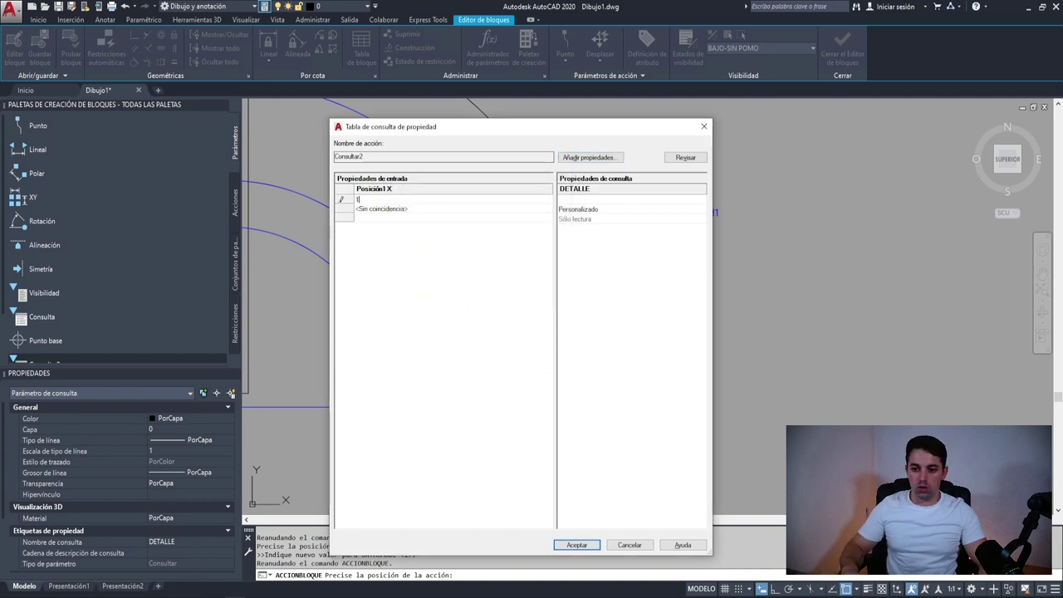
type("2")
key("Tab")
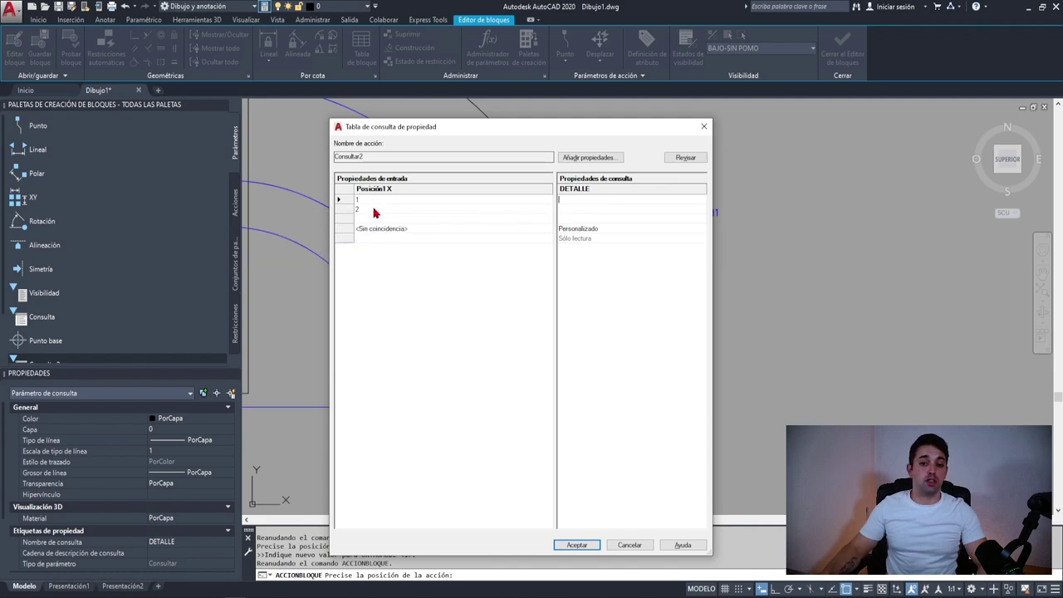
type("BAJO")
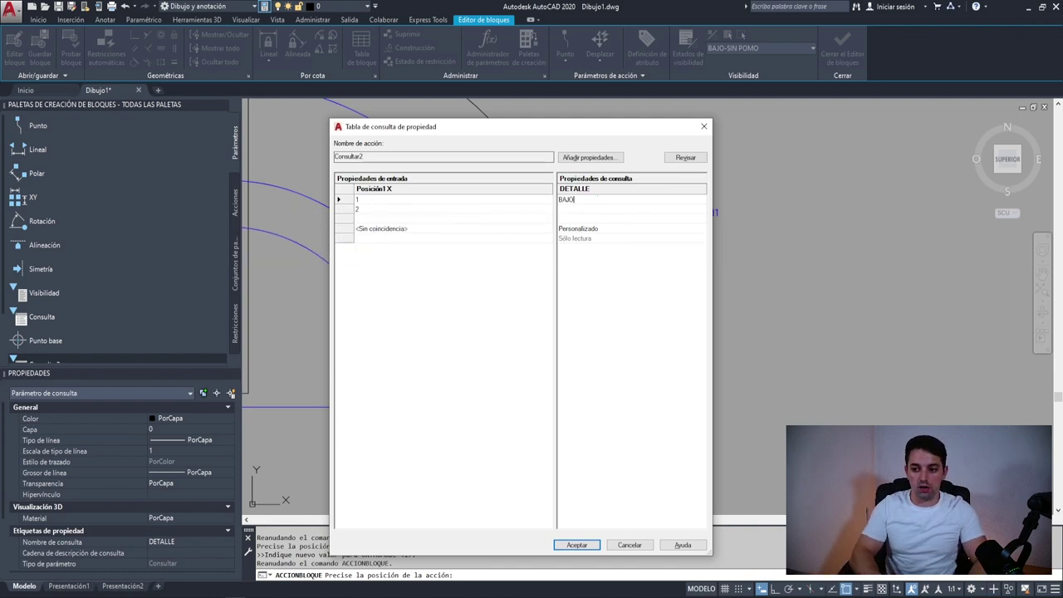
left_click(359, 210)
type("ALTO")
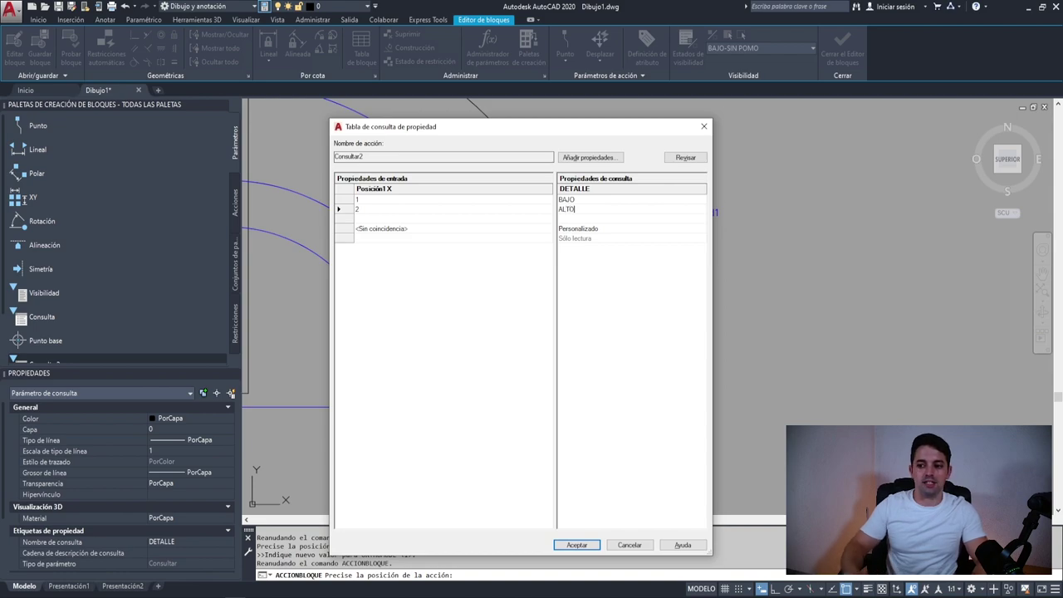
left_click(674, 157)
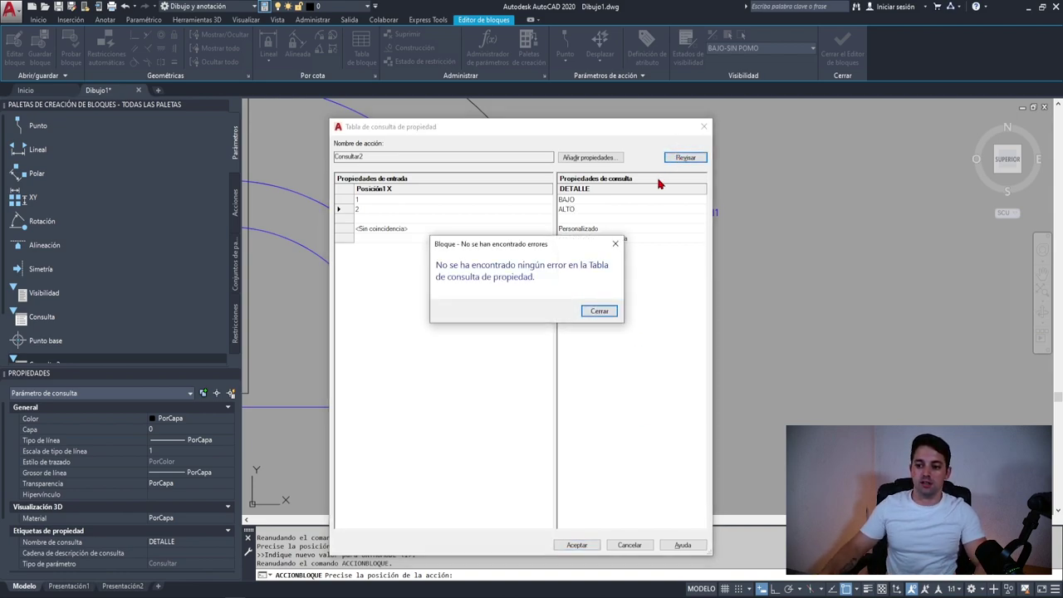
left_click(594, 310)
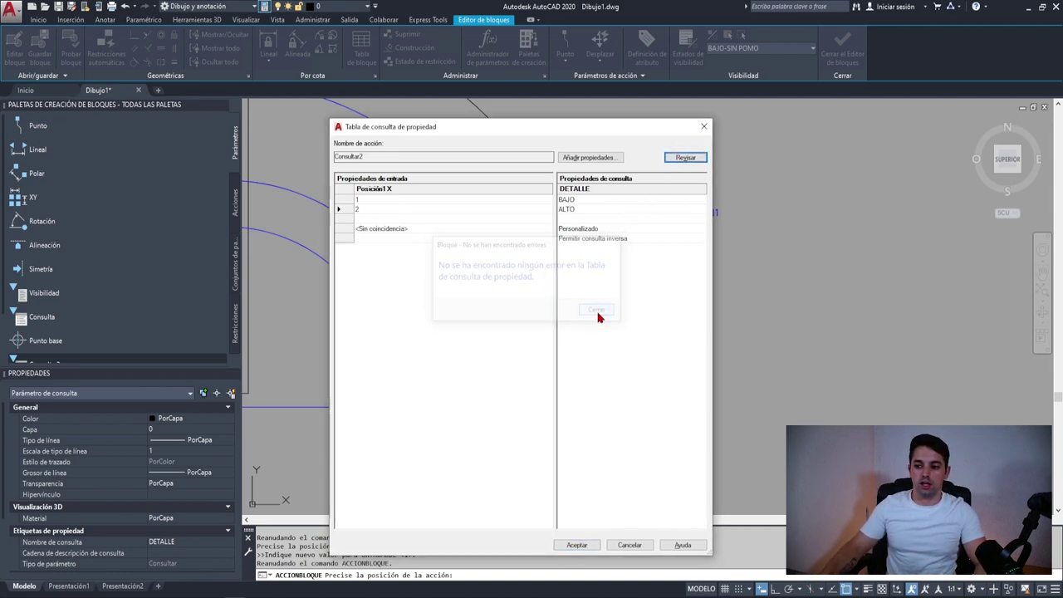
left_click(610, 241)
left_click(595, 358)
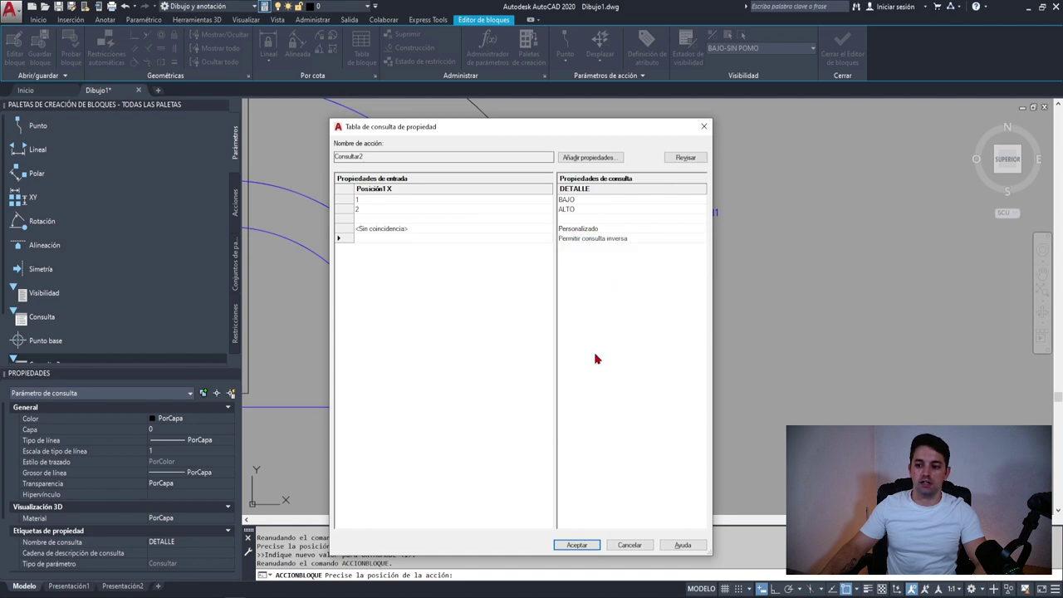
left_click(568, 545)
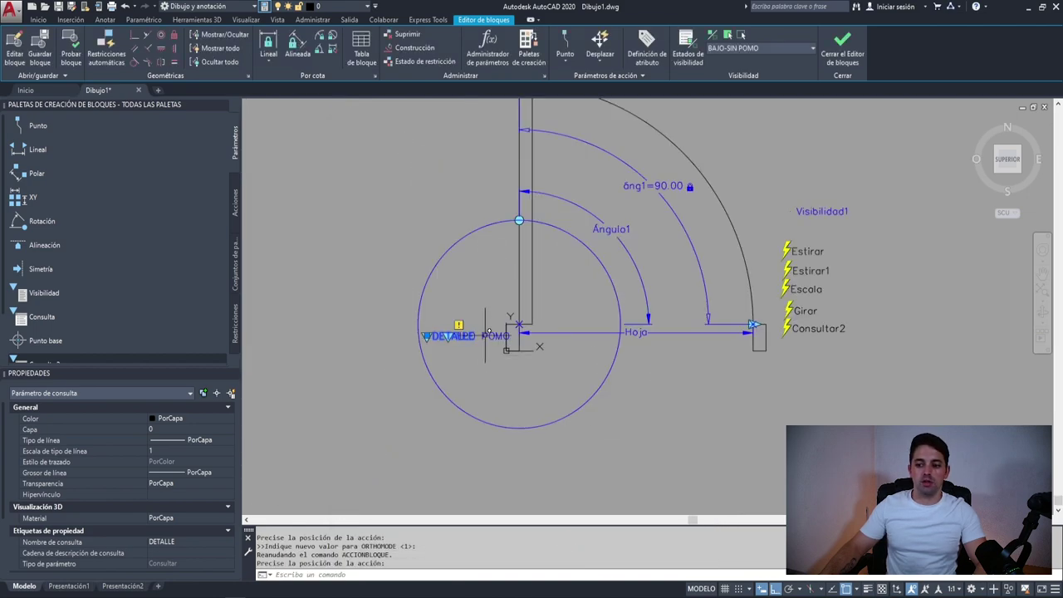
left_click(485, 336)
Step: Add a Consultar3 lookup action to TIPO POMO with Posición1 Y as input column
key("Escape")
left_click(484, 336)
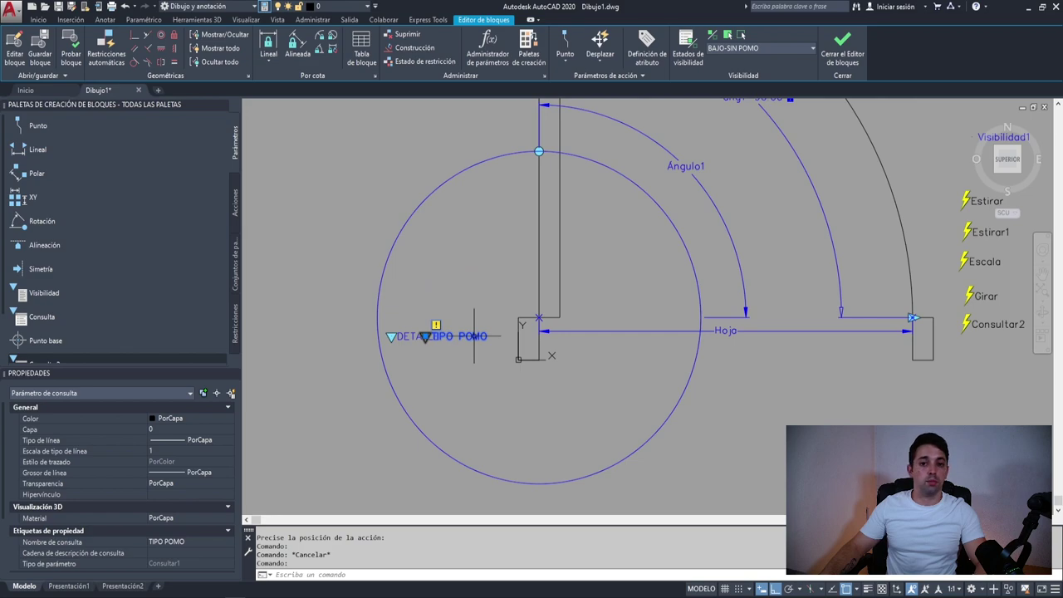
double_click(474, 336)
middle_click_drag(921, 320, 652, 302)
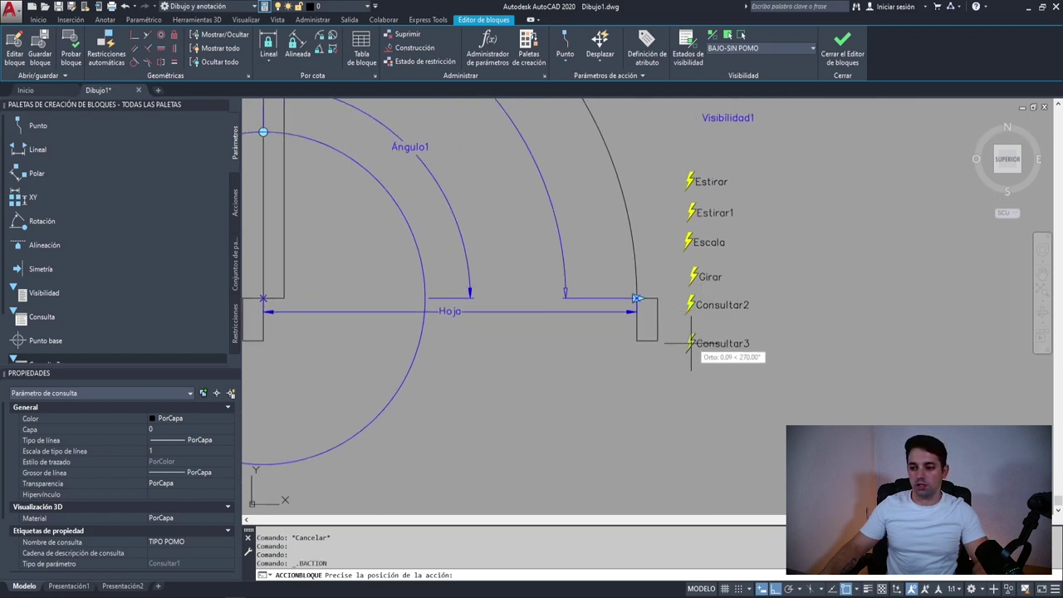
left_click(690, 343)
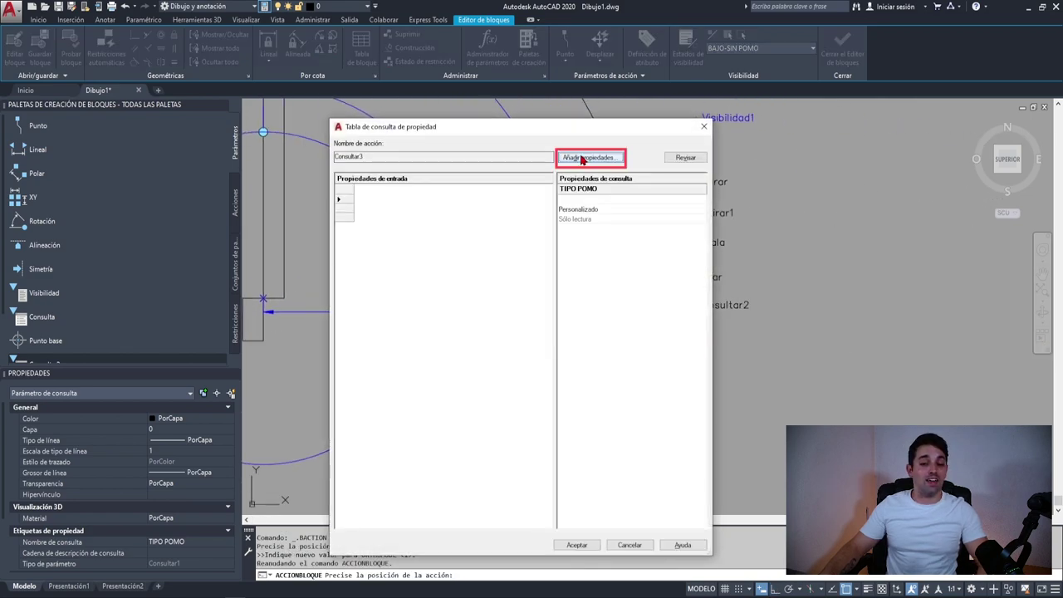
left_click(586, 158)
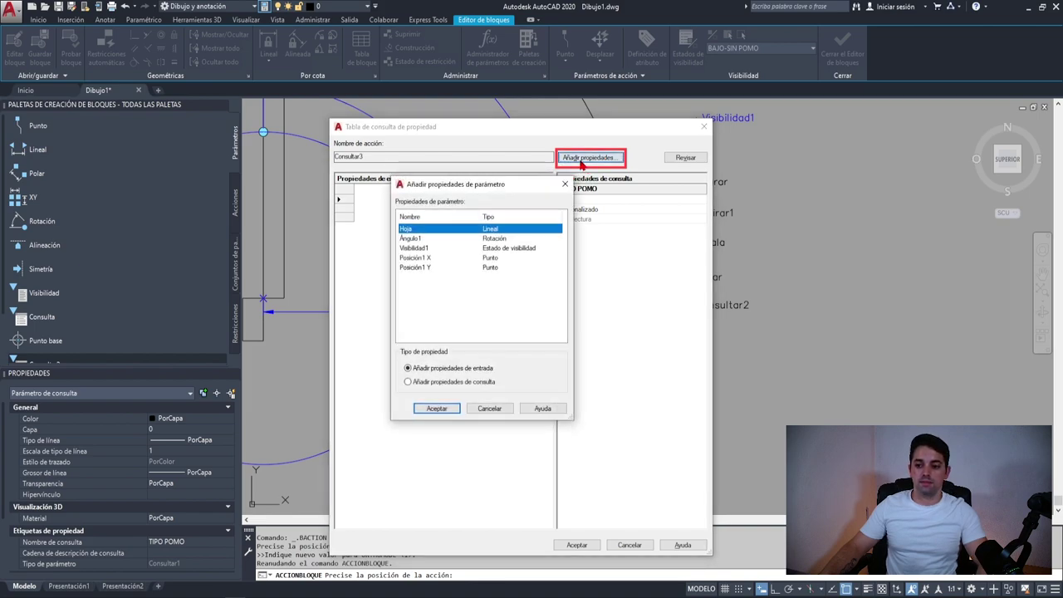
left_click(414, 268)
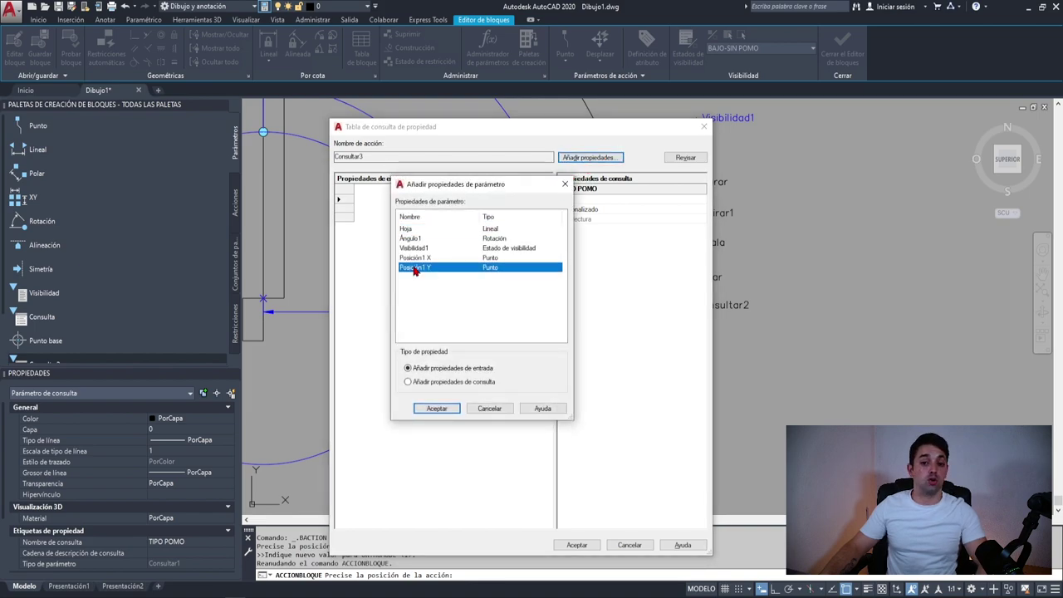
left_click(438, 408)
Step: Map Posición1 Y 1, 2, 3 to SIN POMO, POMO 1, POMO 2 with reverse lookup
type("1")
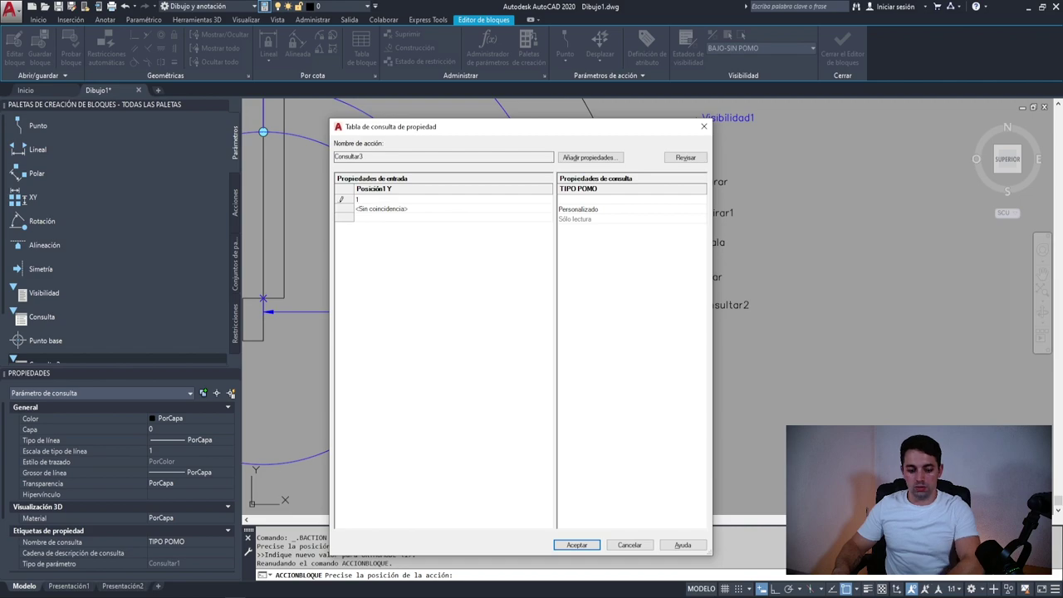
key("Return")
type("2")
key("Return")
type("3")
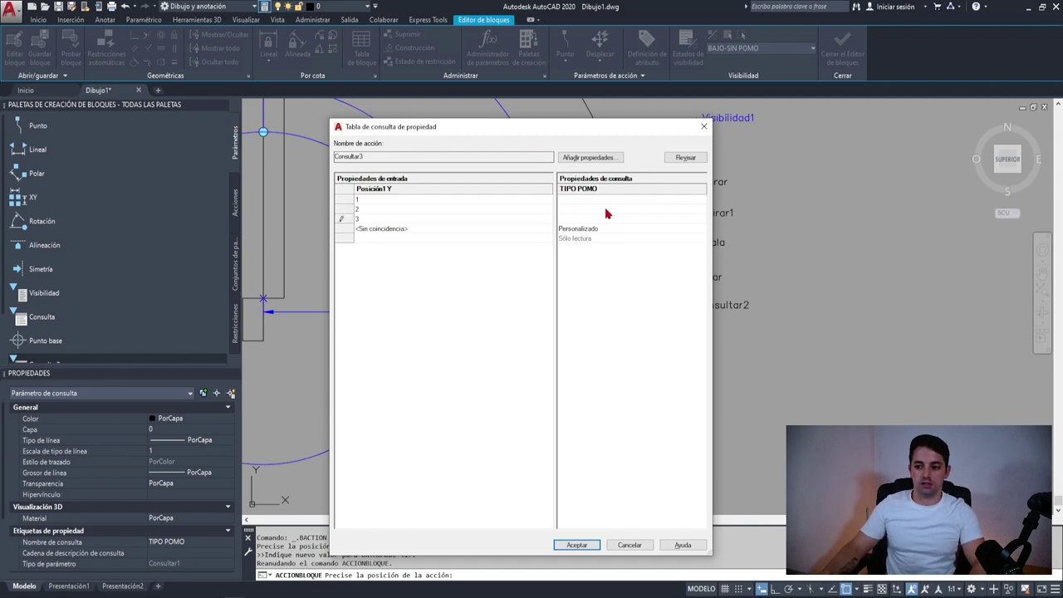
left_click(592, 197)
type("Sí")
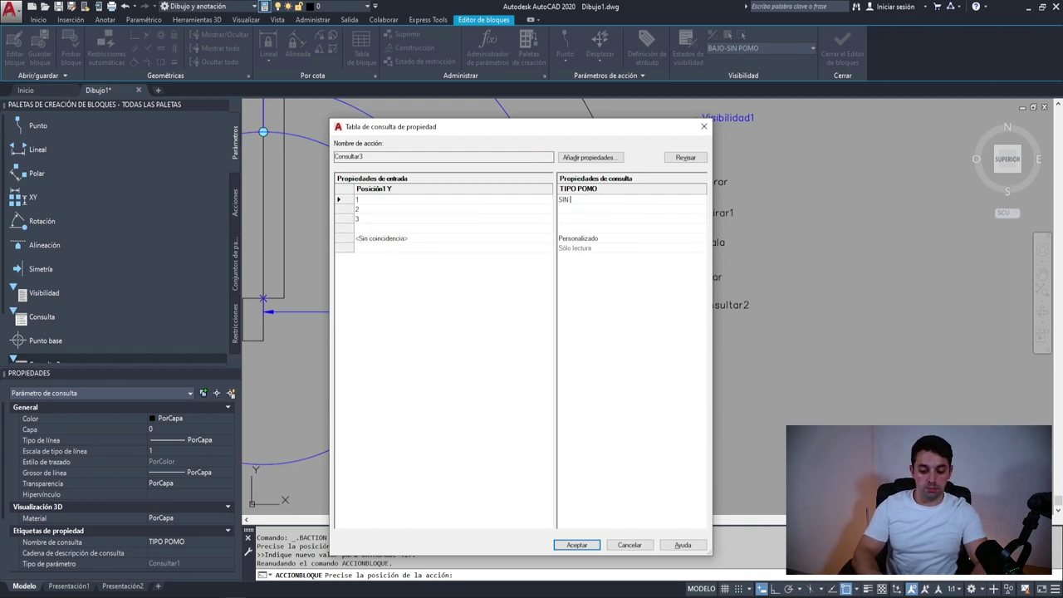
type("POMO")
key("Return")
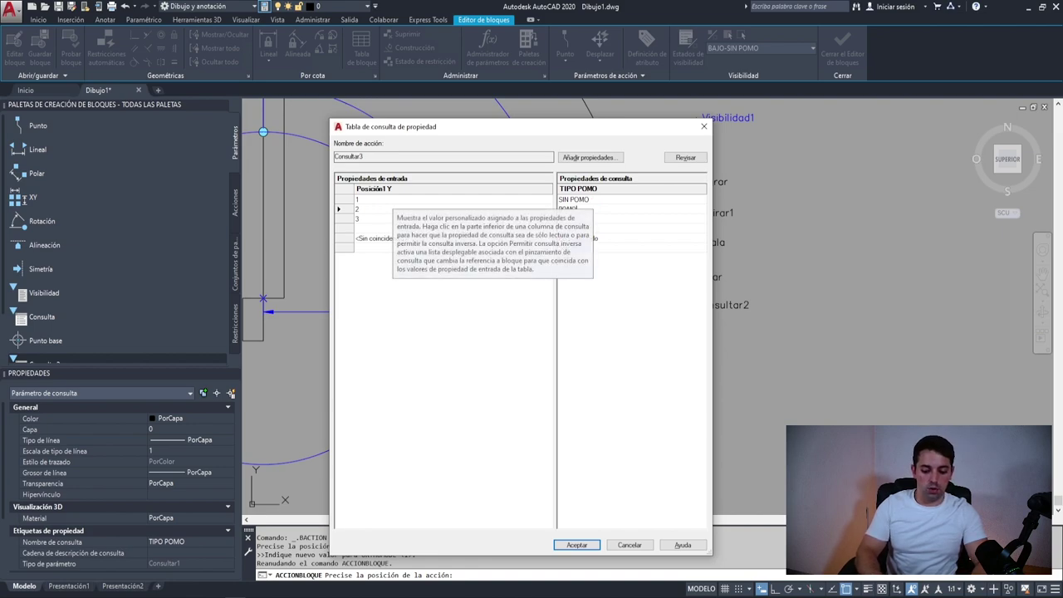
key("Return")
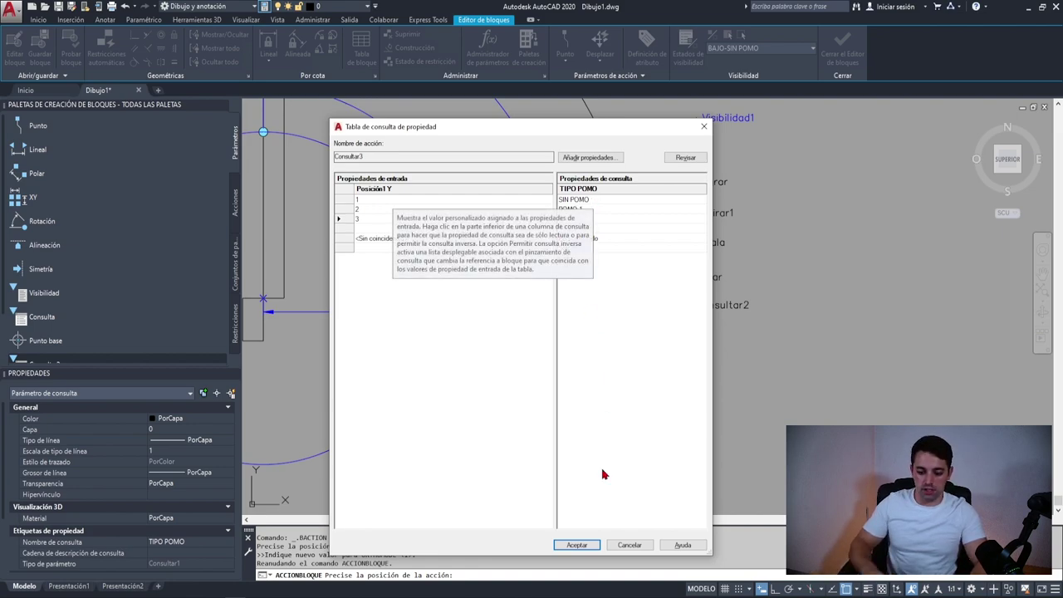
left_click(683, 159)
left_click(598, 310)
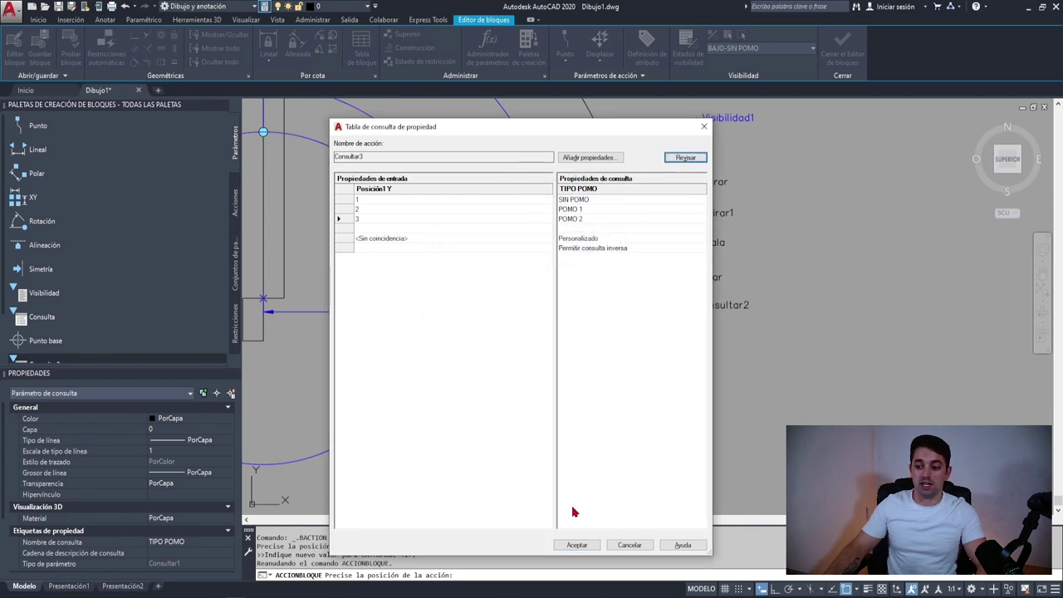
left_click(575, 546)
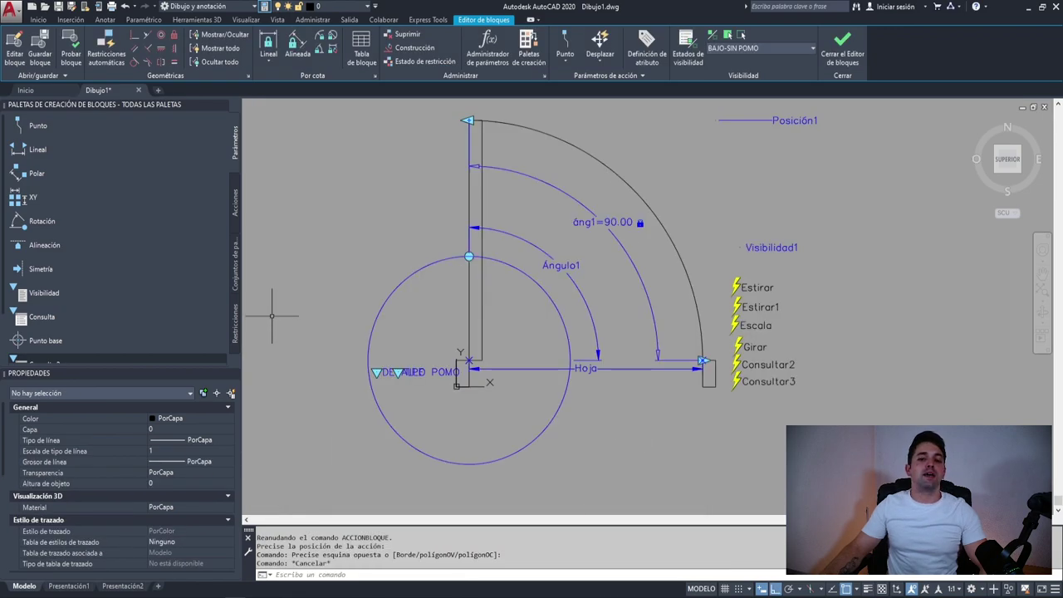
Step: Copy the Consulta palette tool, paste it into the palette, and open the copy's Propiedades
scroll(117, 299, "down", 3)
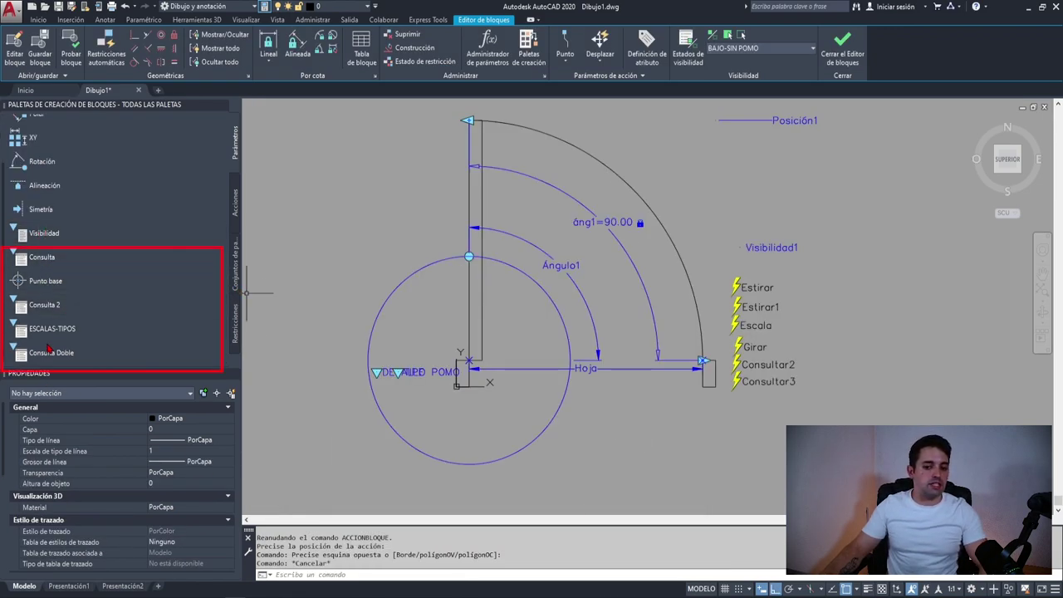
right_click(52, 266)
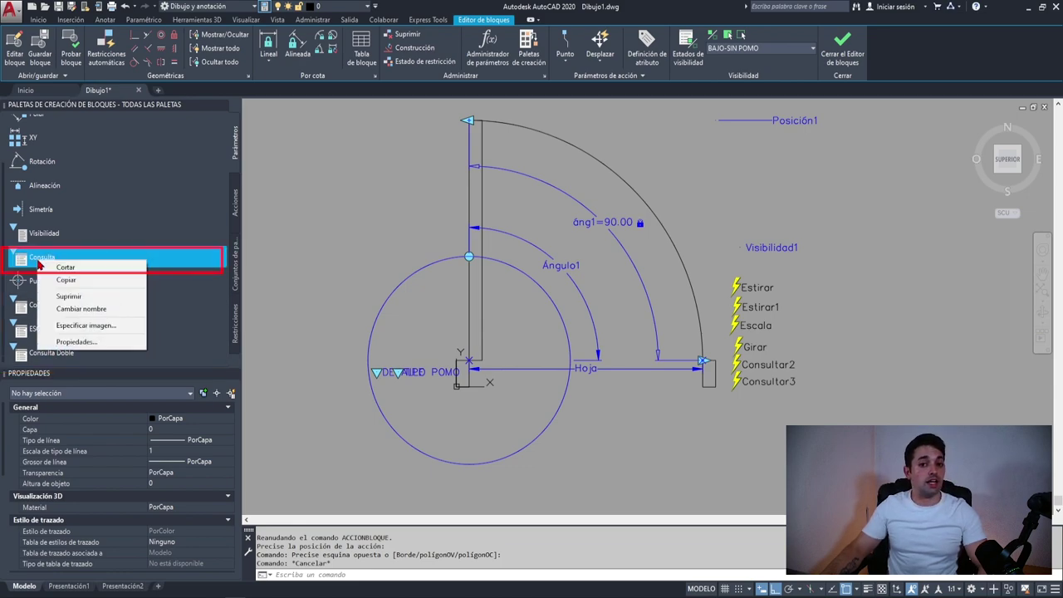
left_click(75, 283)
right_click(123, 337)
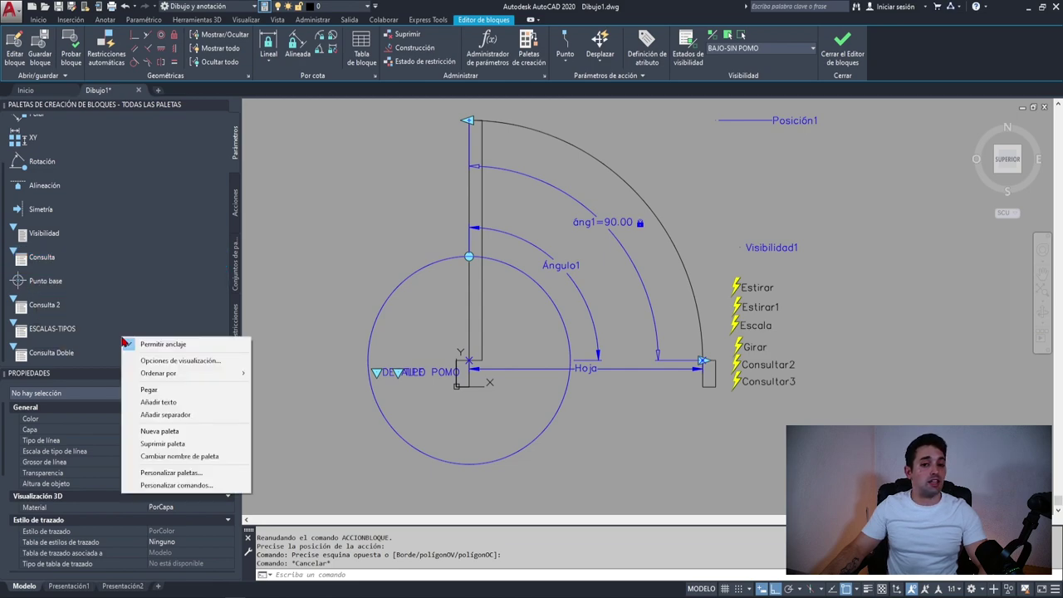
left_click(148, 389)
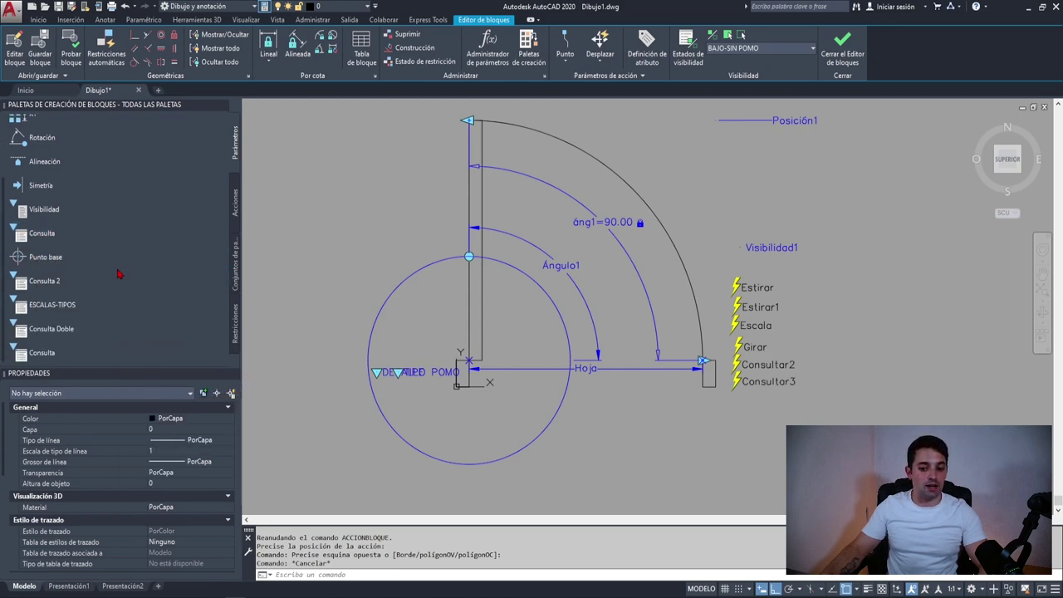
right_click(51, 354)
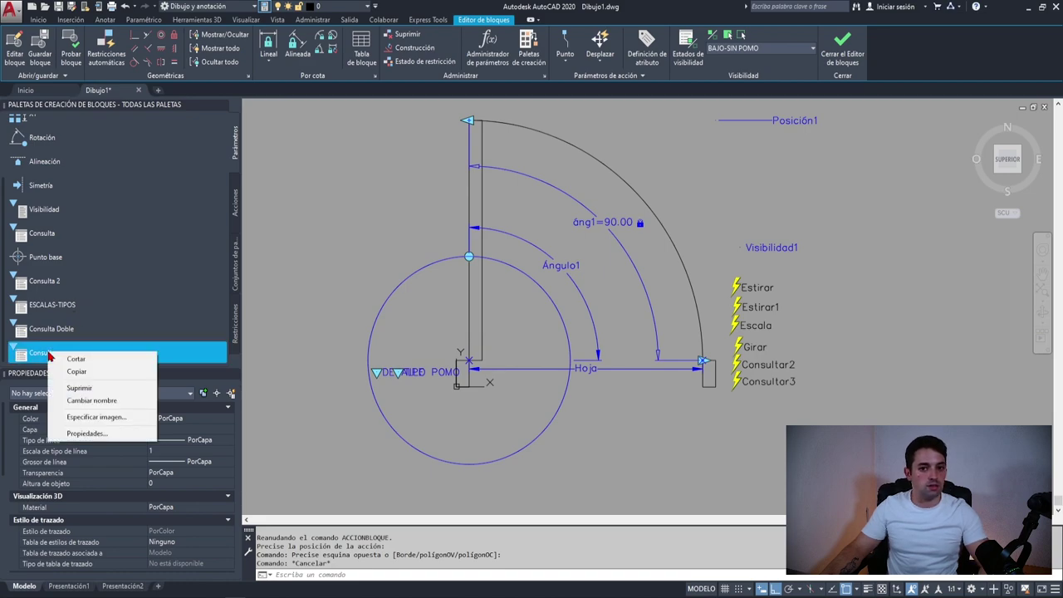
left_click(86, 433)
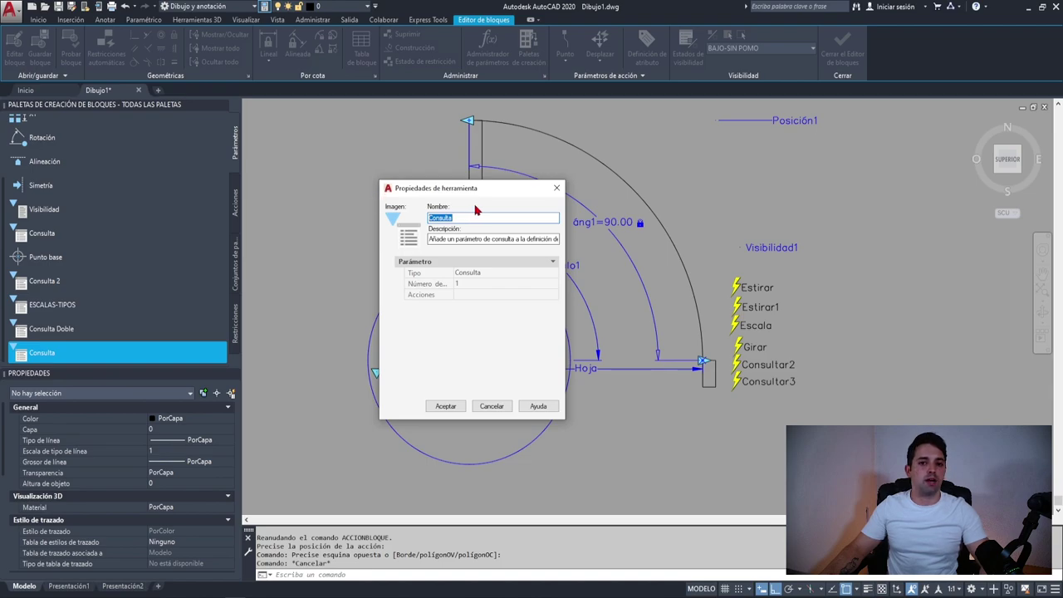
Step: Name the copied tool DETALLES-POMOS with two Consulta lookup actions and confirm
type("det")
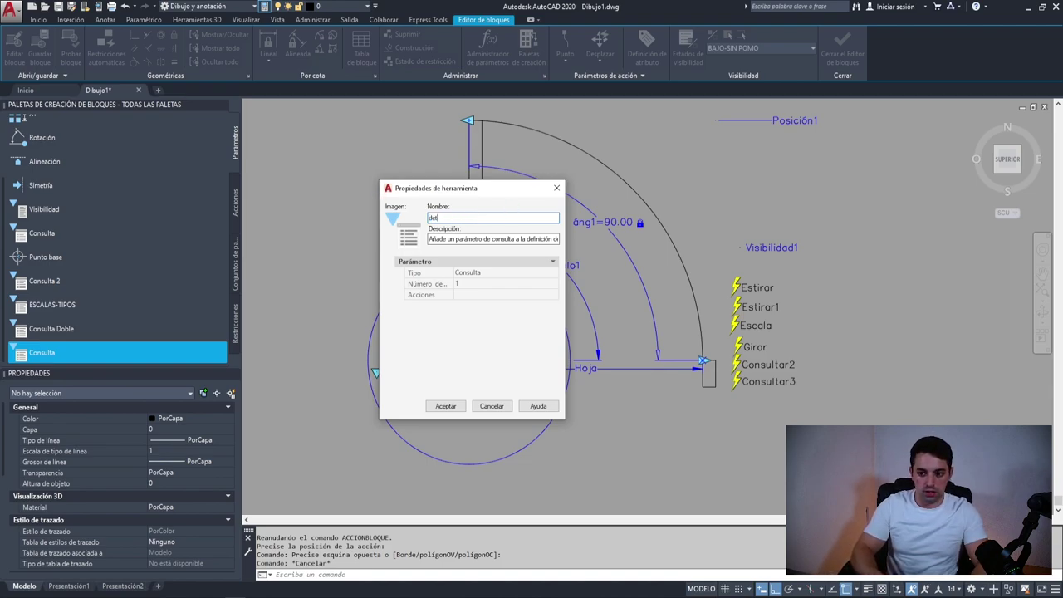
type("MOS")
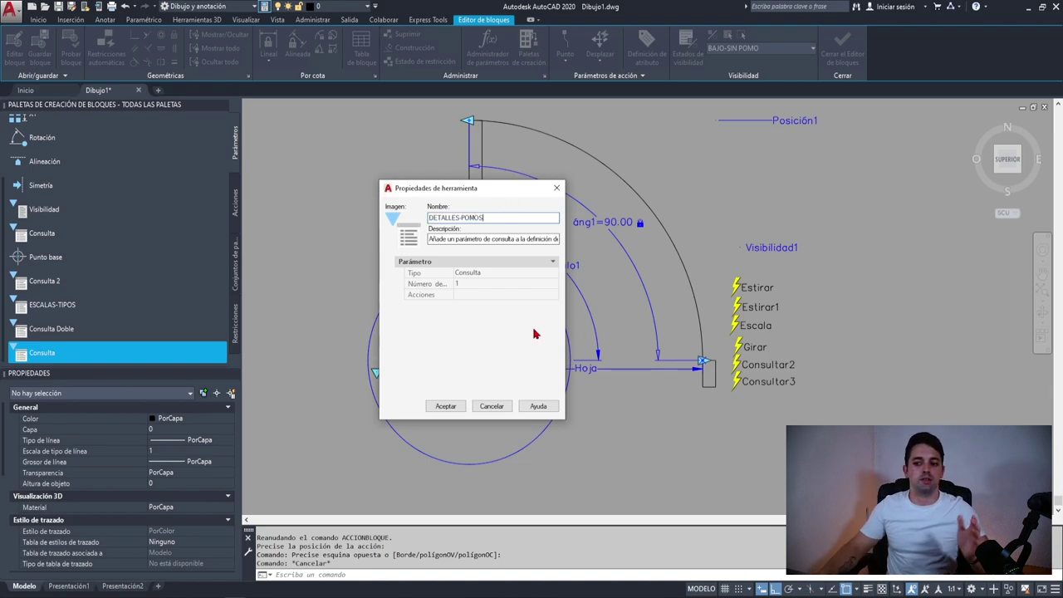
key("Tab")
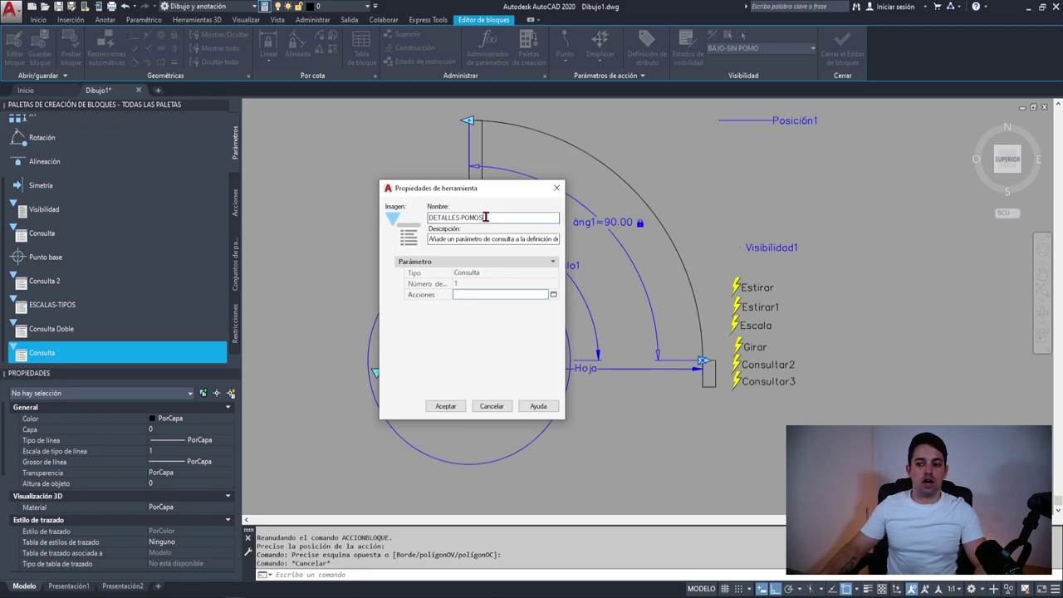
left_click(554, 296)
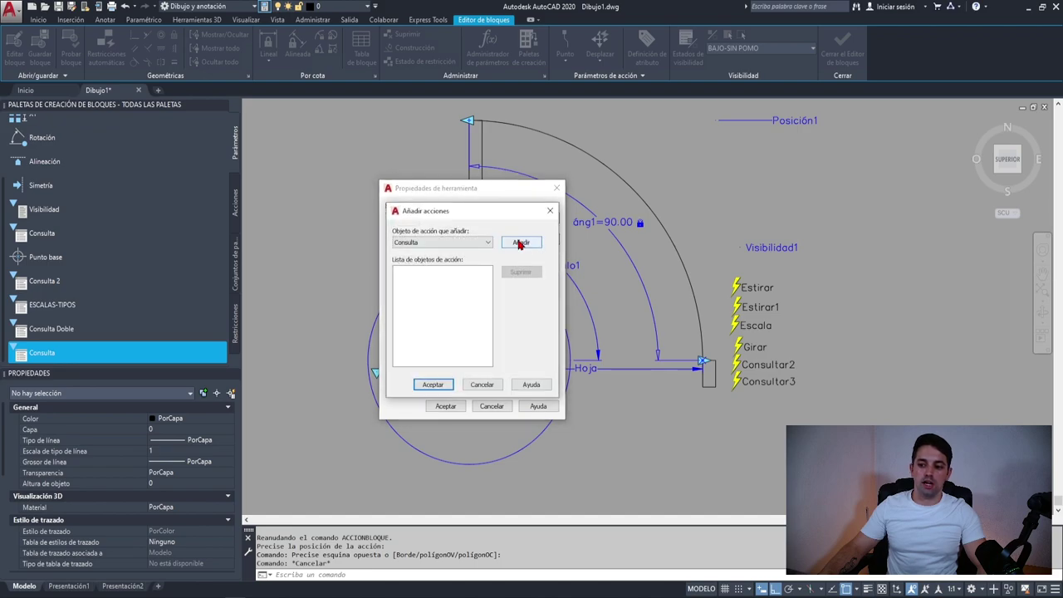
left_click(520, 243)
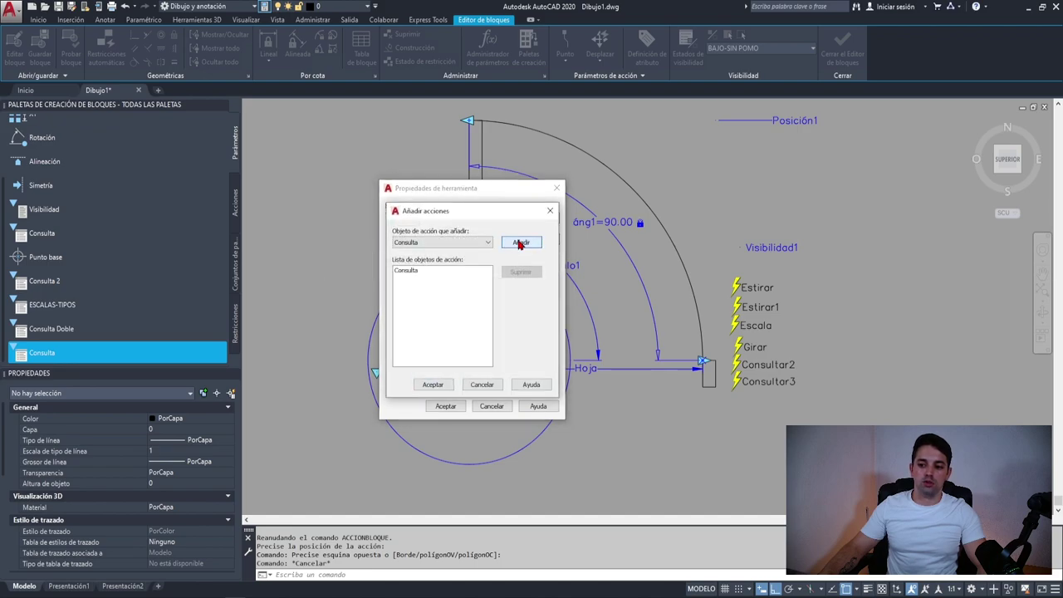
left_click(438, 387)
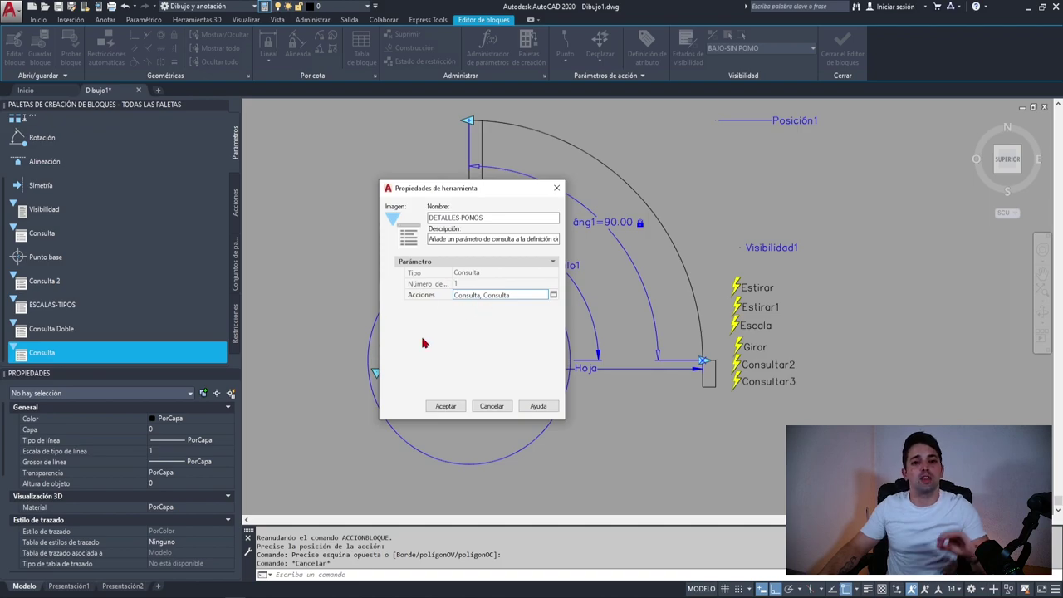
left_click(453, 407)
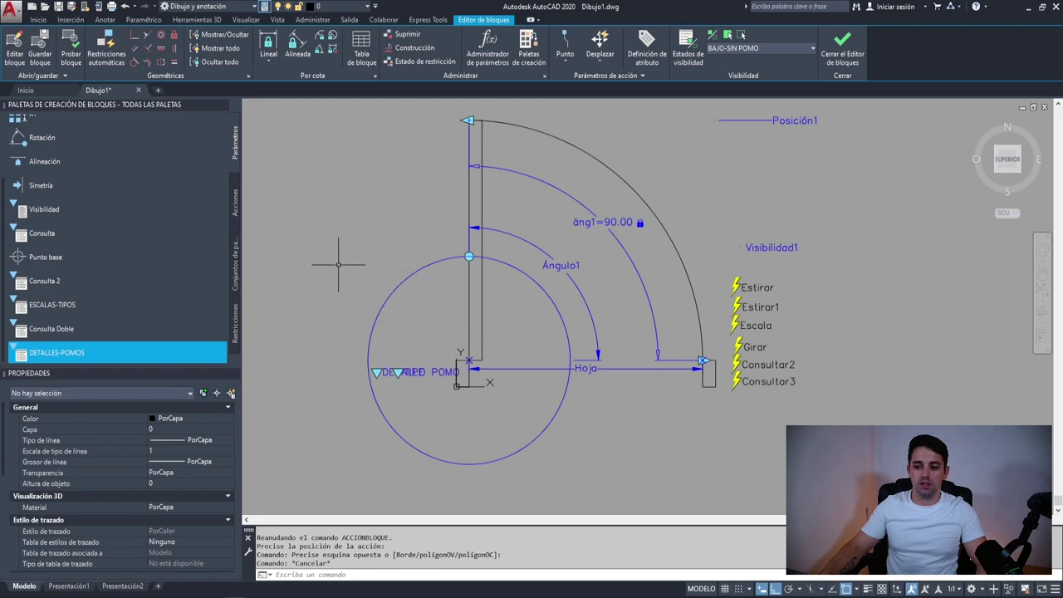
Step: Place a DETALLES-POMOS lookup parameter left of the door leaf
left_click(71, 353)
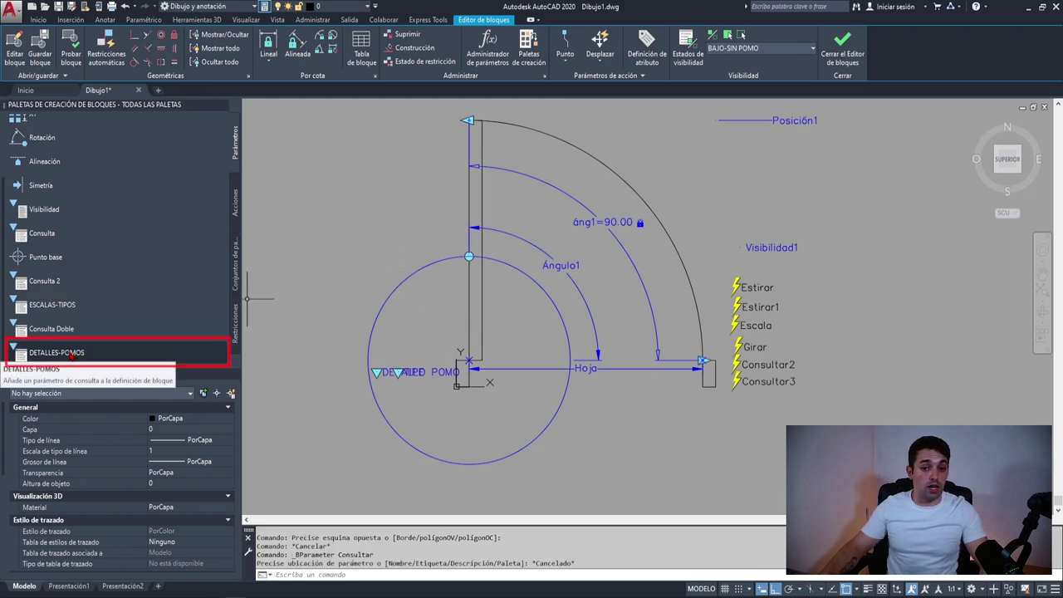
left_click(67, 354)
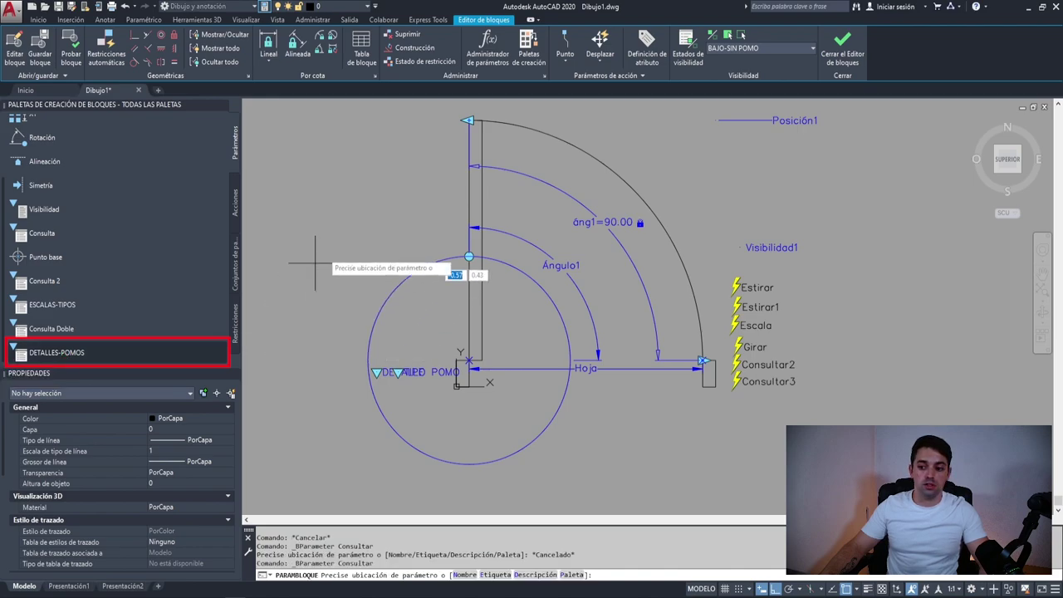
left_click(363, 222)
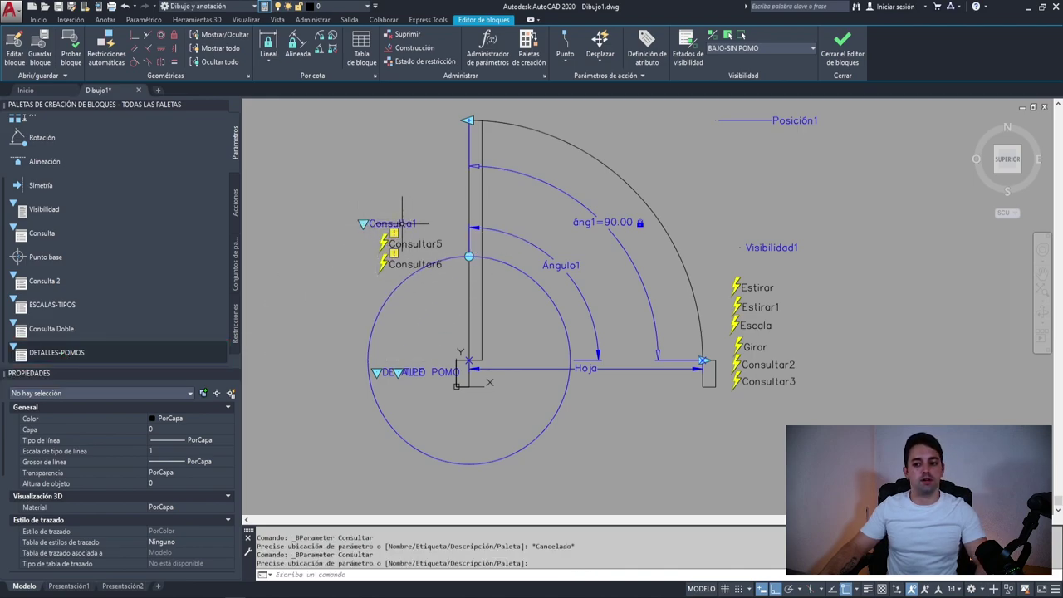
Step: Rename the new lookup parameter to detalles-pomos
left_click(402, 223)
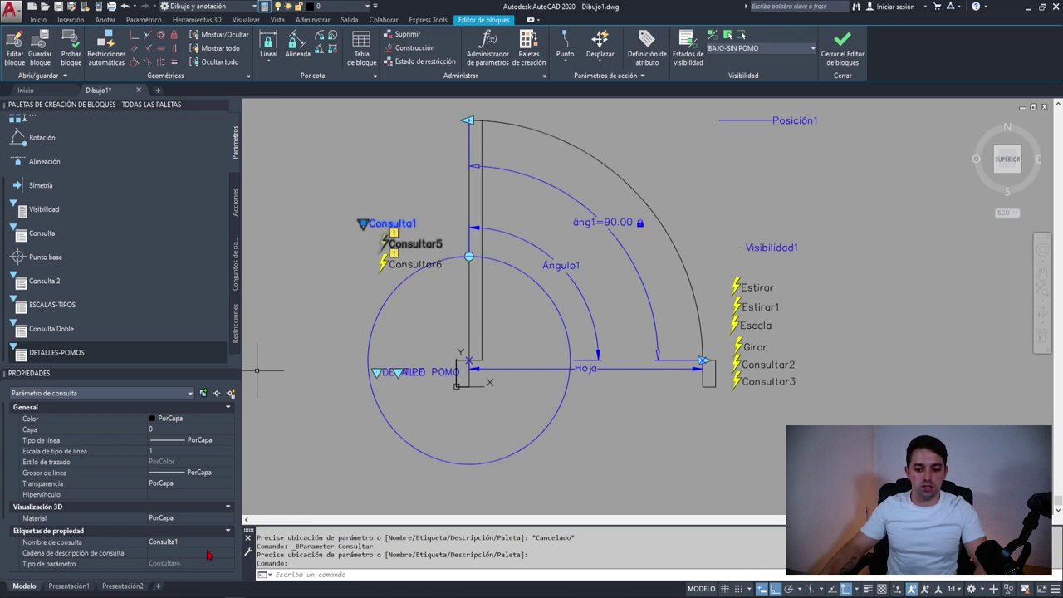
scroll(183, 515, "down", 2)
left_click(166, 478)
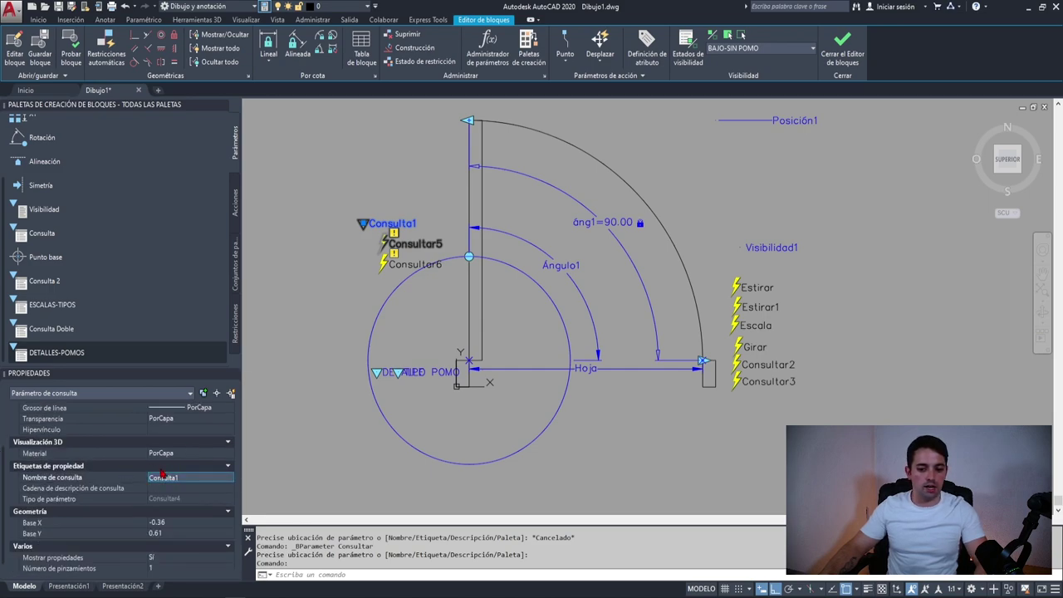
type("detalles-pomos")
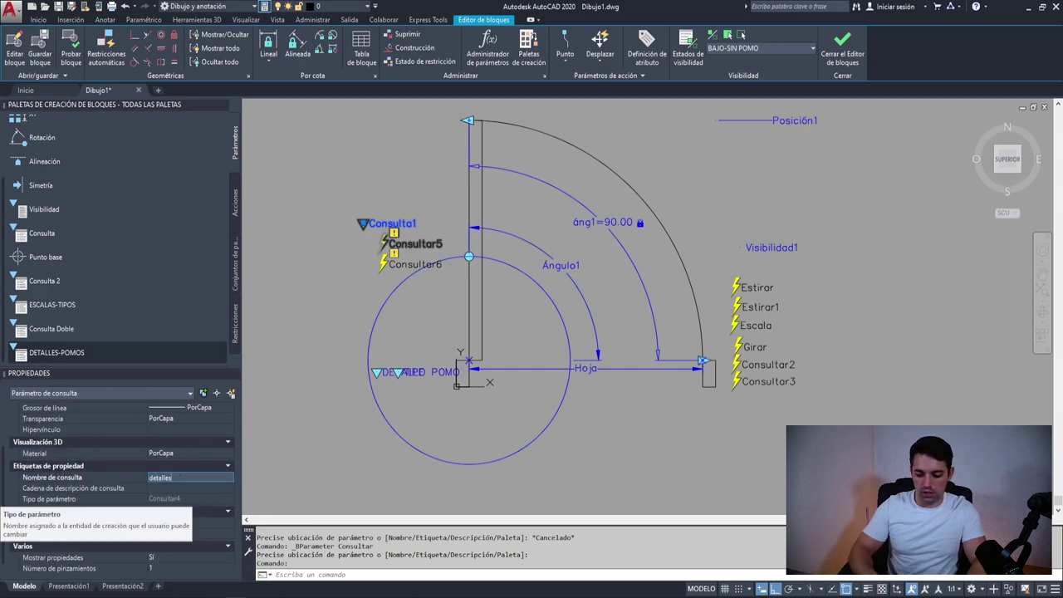
key("Return")
key("Escape")
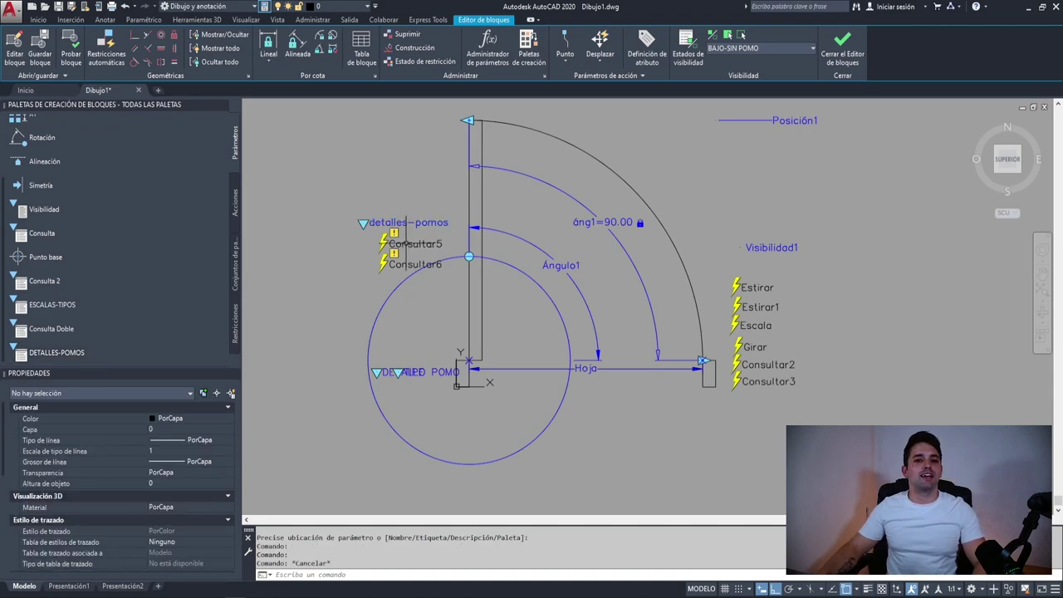
left_click(407, 241)
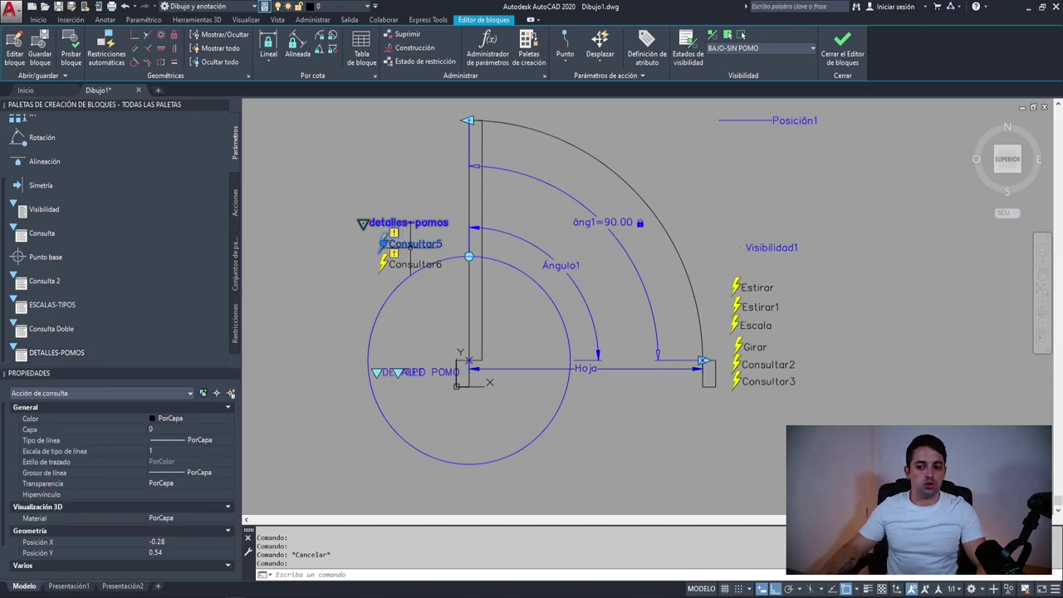
Step: Add Posición1 X and Y columns to Consultar5 and enter X 1–2 by Y 1–3 rows
double_click(409, 244)
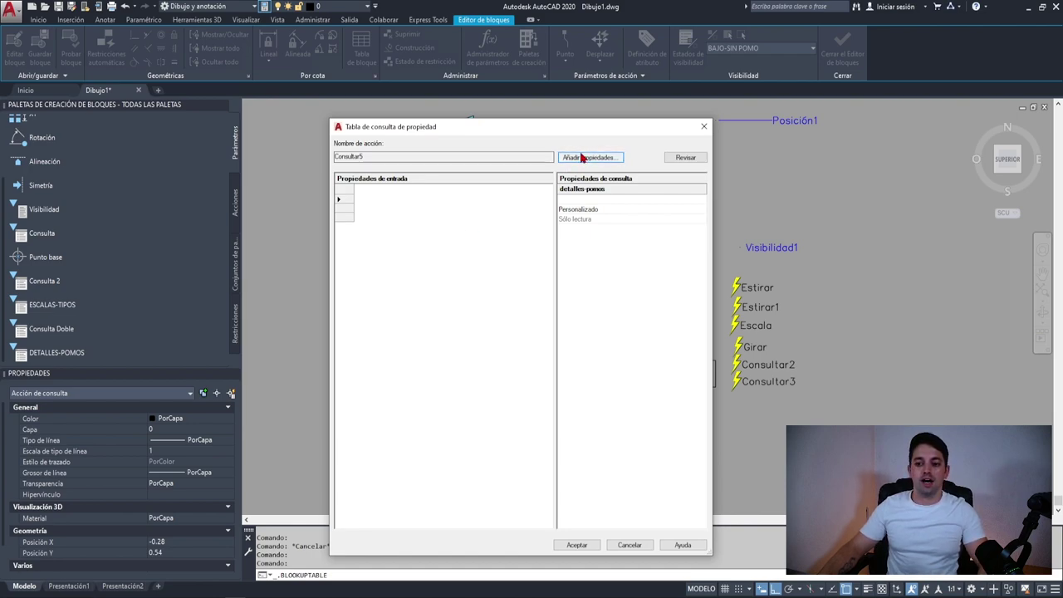
left_click(583, 157)
left_click_drag(427, 258, 430, 264)
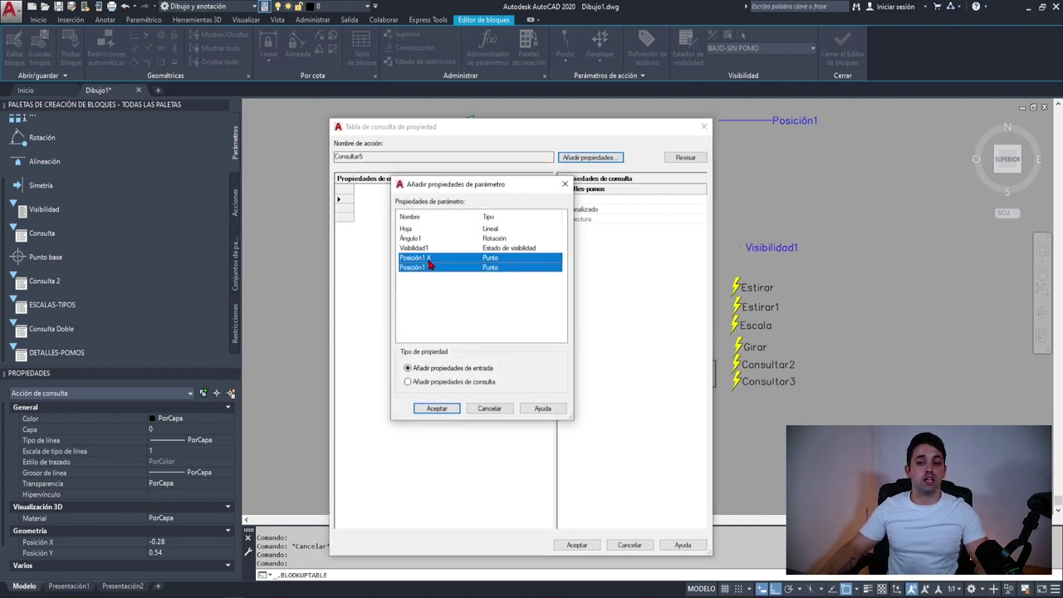
left_click(432, 409)
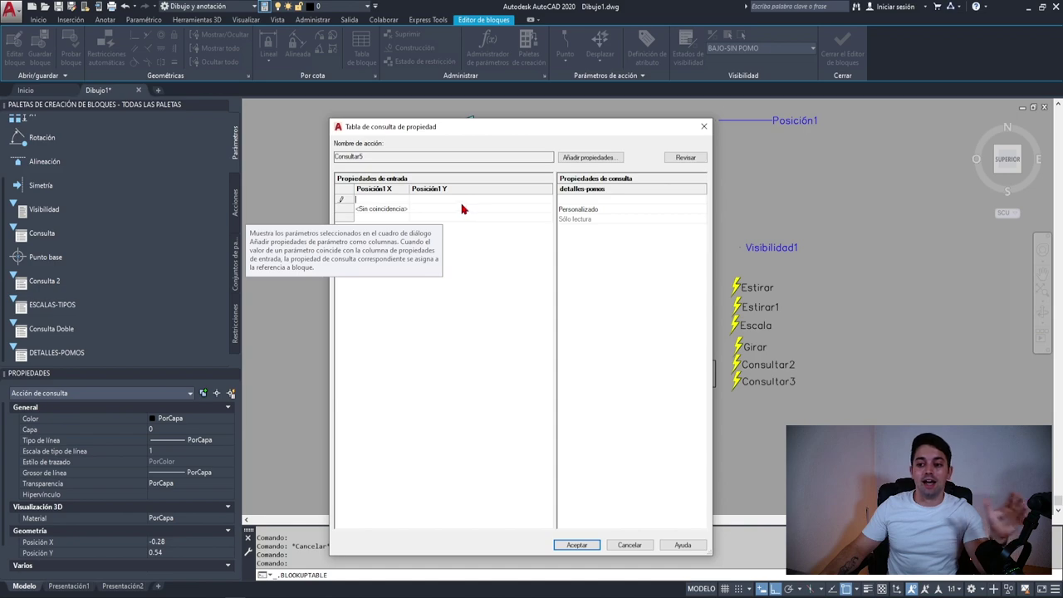
type("1")
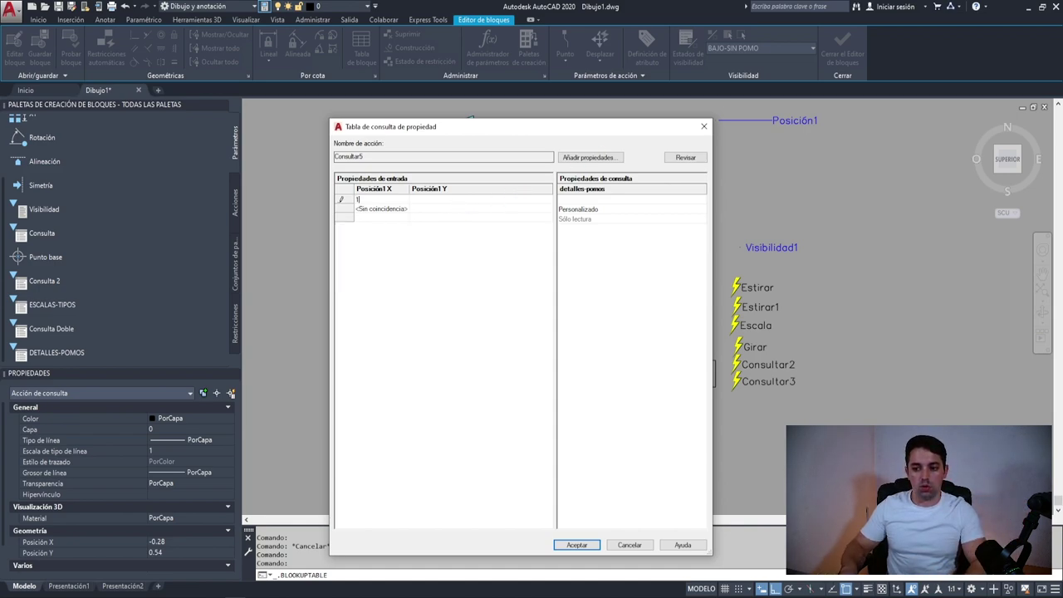
key("Tab")
key("Tab")
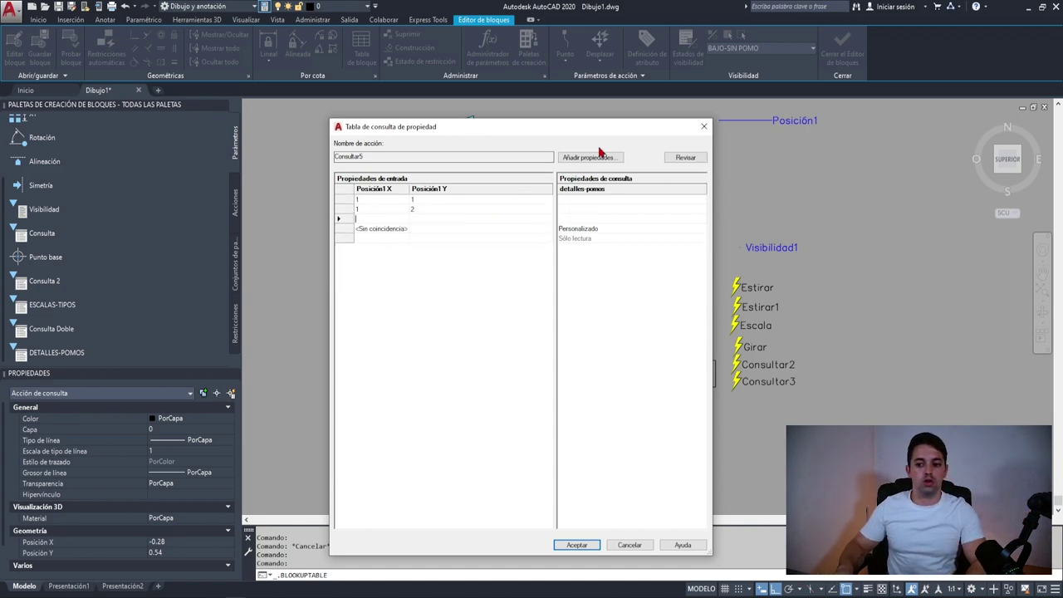
key("Tab")
type("3")
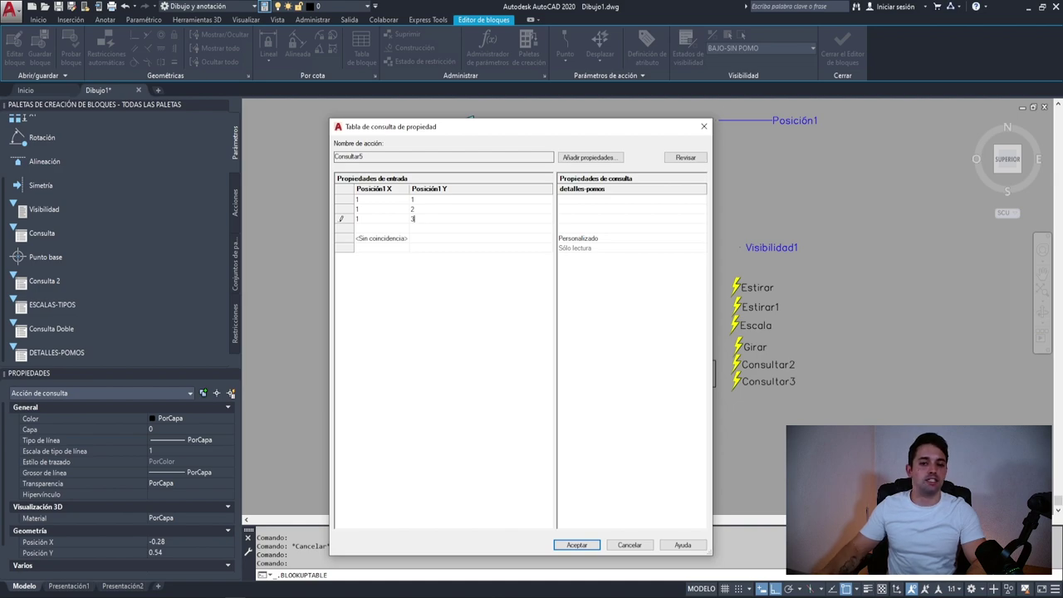
mouse_move(537, 203)
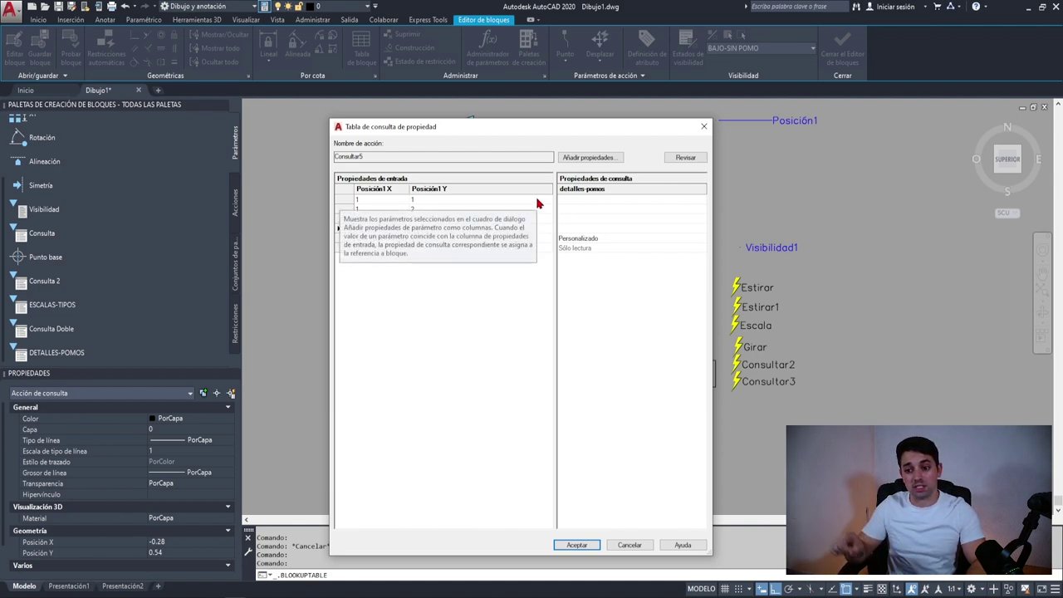
type("2")
key("Tab")
type("1")
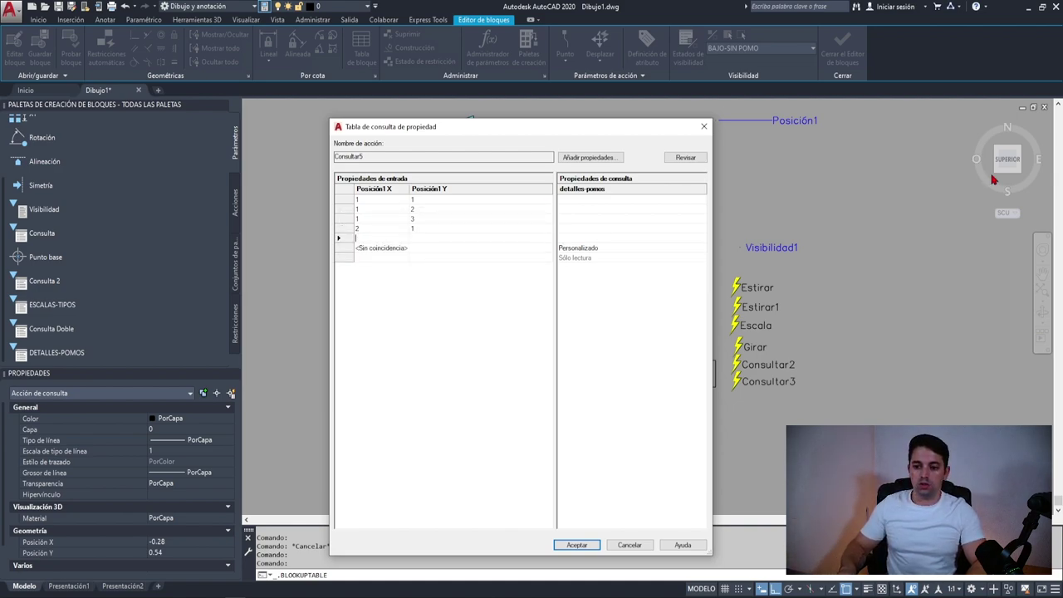
key("Tab")
type("2")
key("Tab")
type("3")
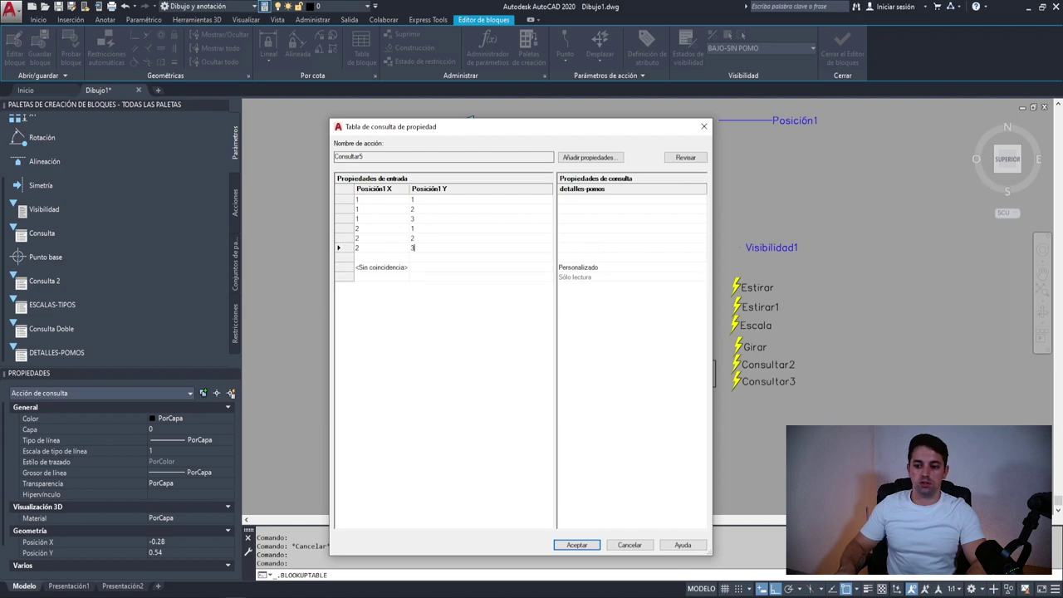
Step: Enter detalles-pomos values 1-1 through 2-3, allow reverse lookup, and accept the table
left_click(604, 200)
type("1-1")
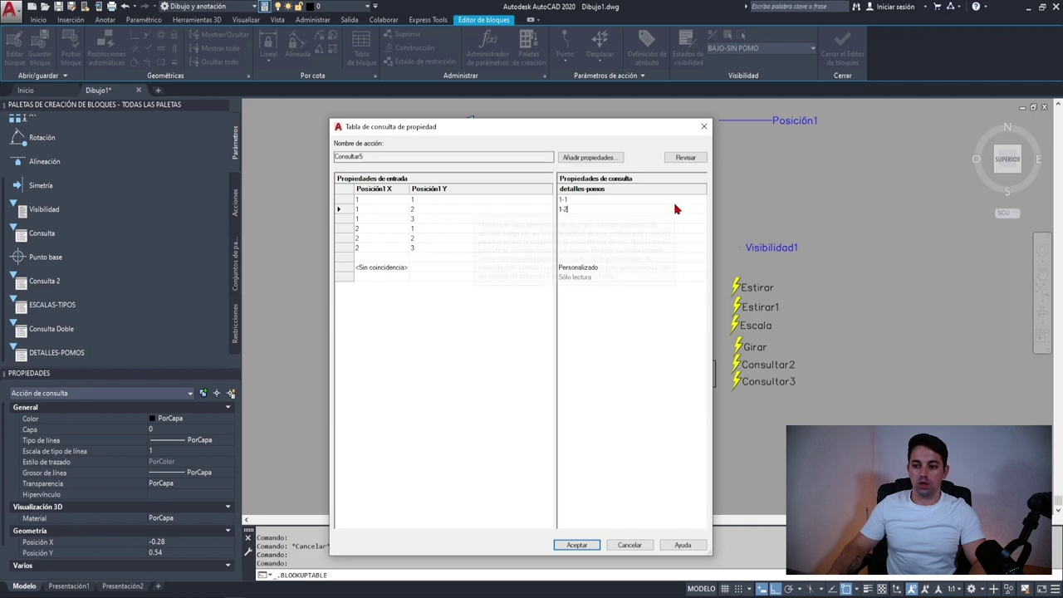
type("1-2")
key("Return")
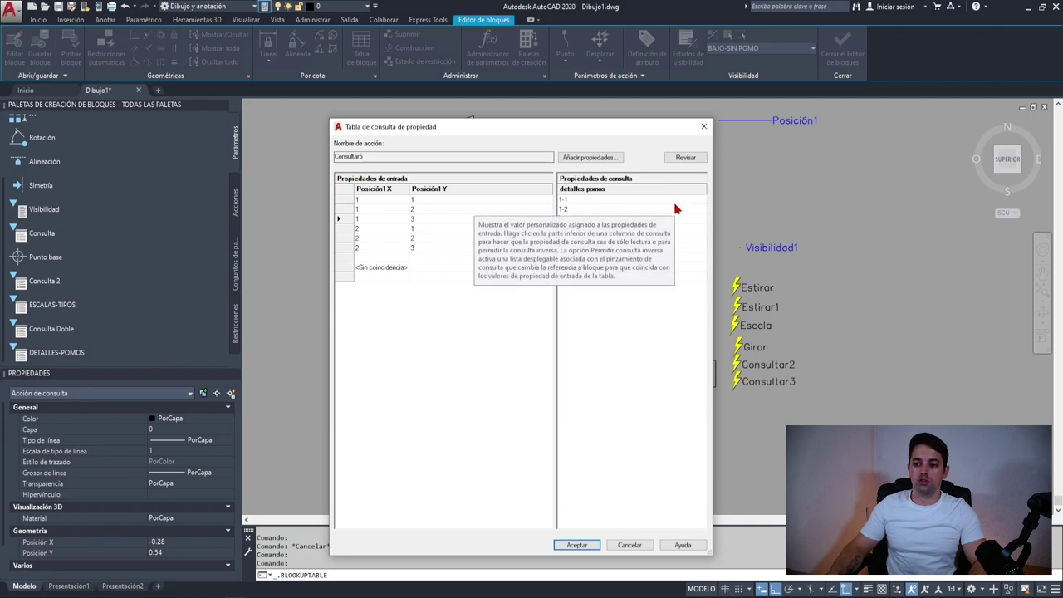
key("Return")
type("2-3")
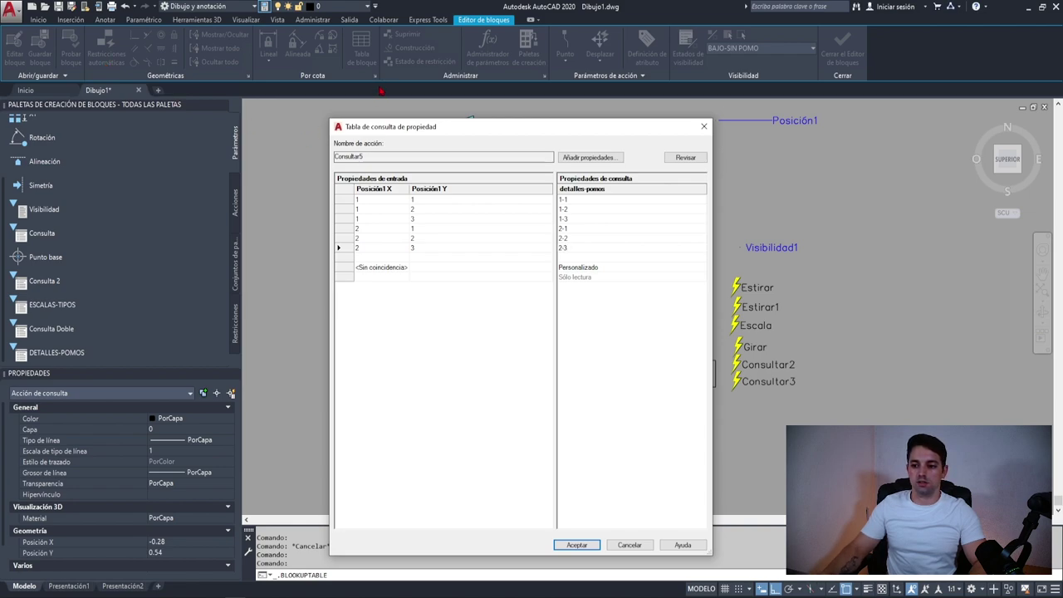
left_click(684, 158)
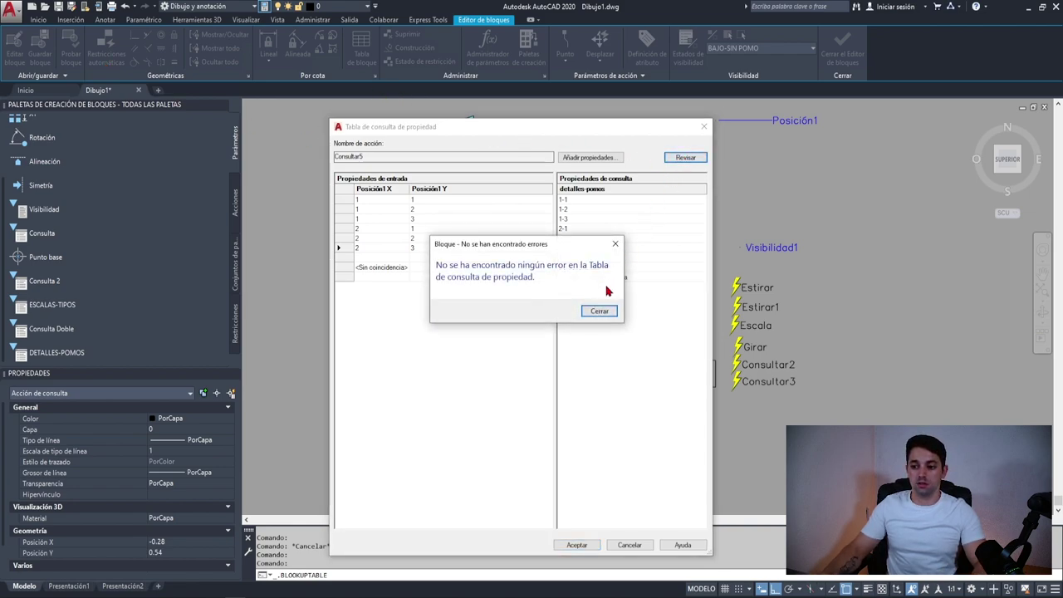
left_click(592, 314)
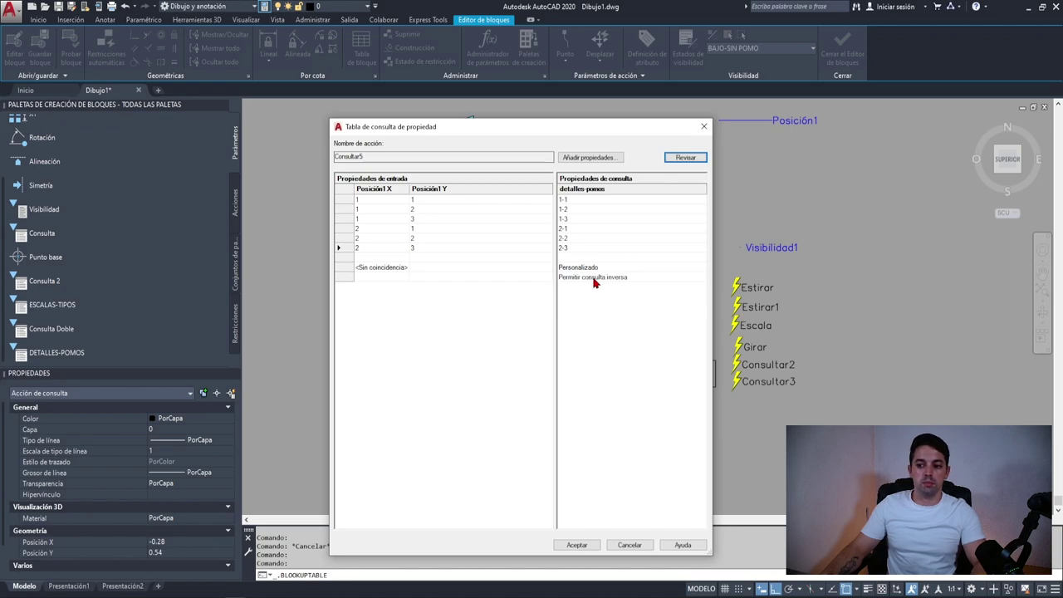
left_click(585, 278)
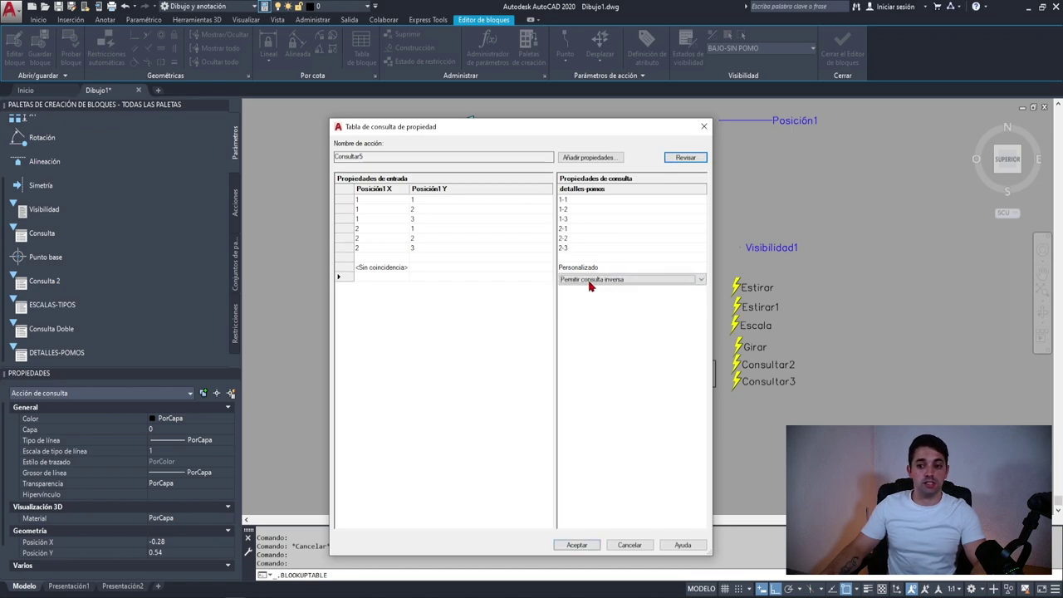
left_click(576, 544)
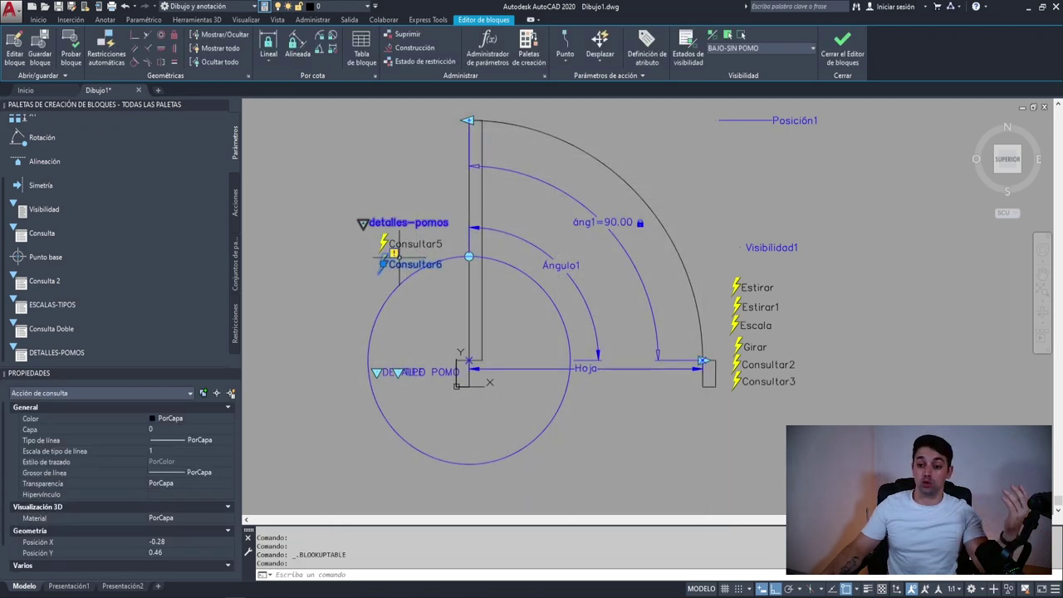
Step: Add Visibilidad1 as an input property column to the Consultar6 lookup table
double_click(403, 279)
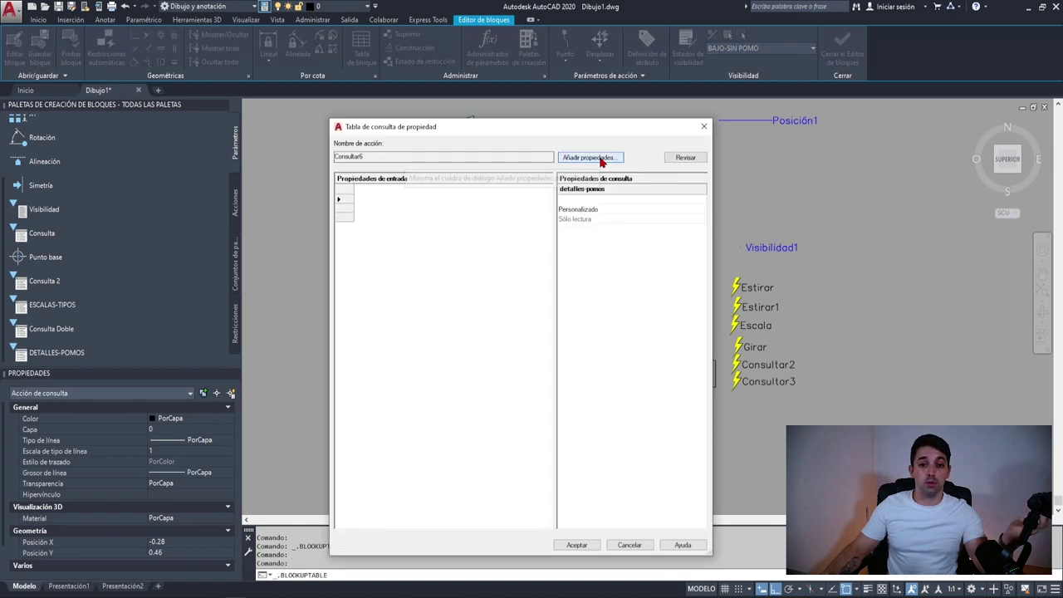
left_click(600, 160)
left_click(434, 249)
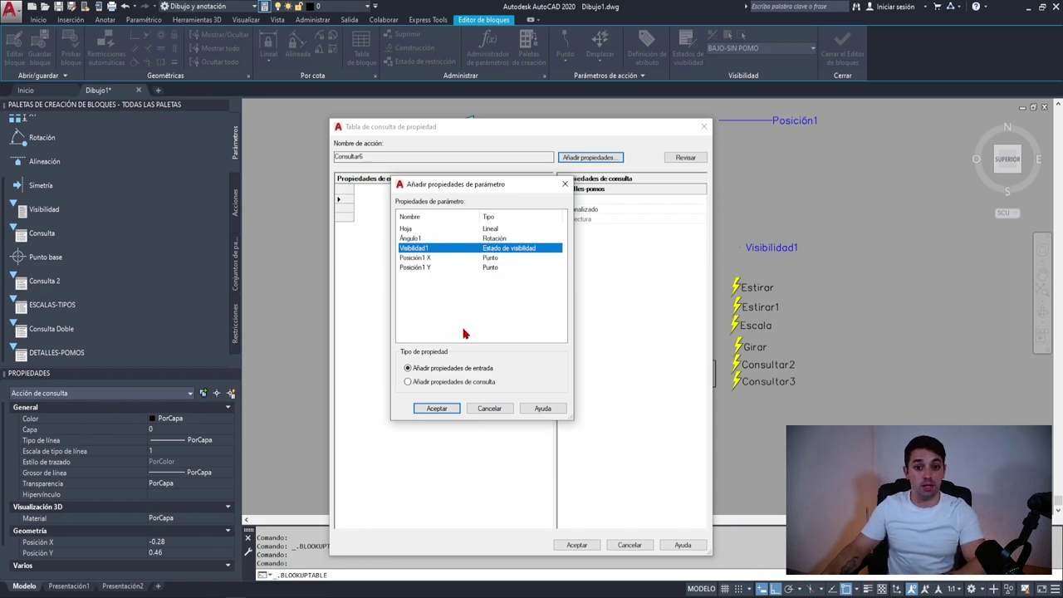
left_click(449, 412)
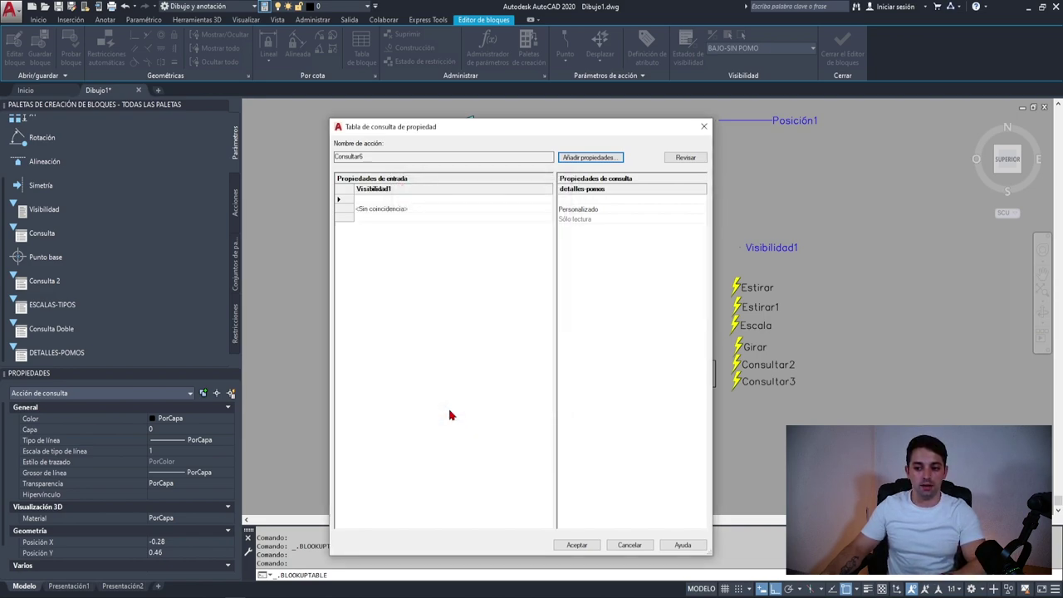
Step: Fill the rows with the states BAJO-SIN POMO, BAJO-POMO1, BAJO-POMO2 and ALTO-SIN POMO
left_click(409, 204)
left_click(408, 203)
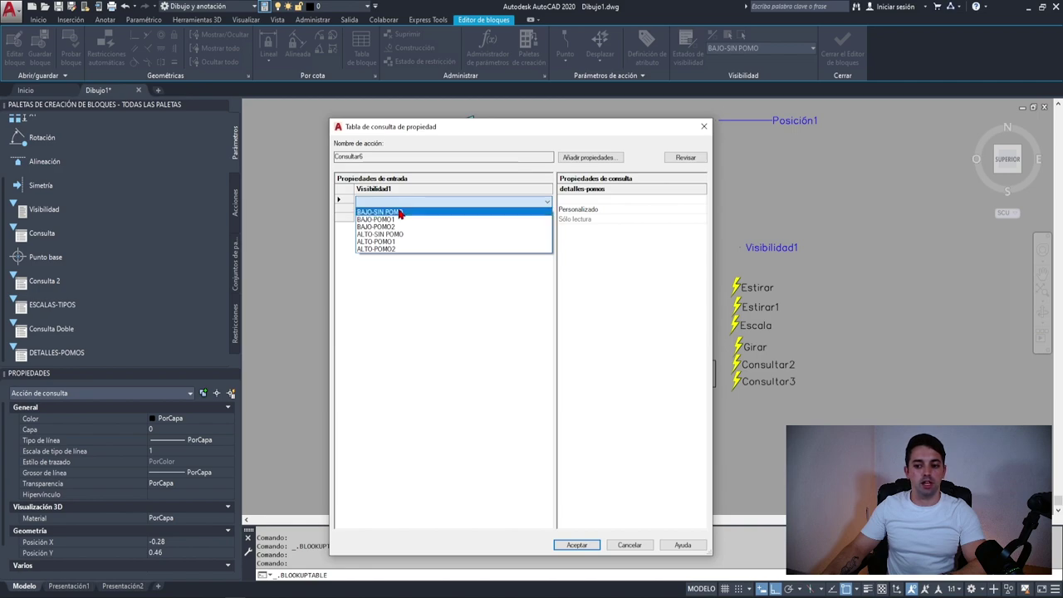
left_click(398, 213)
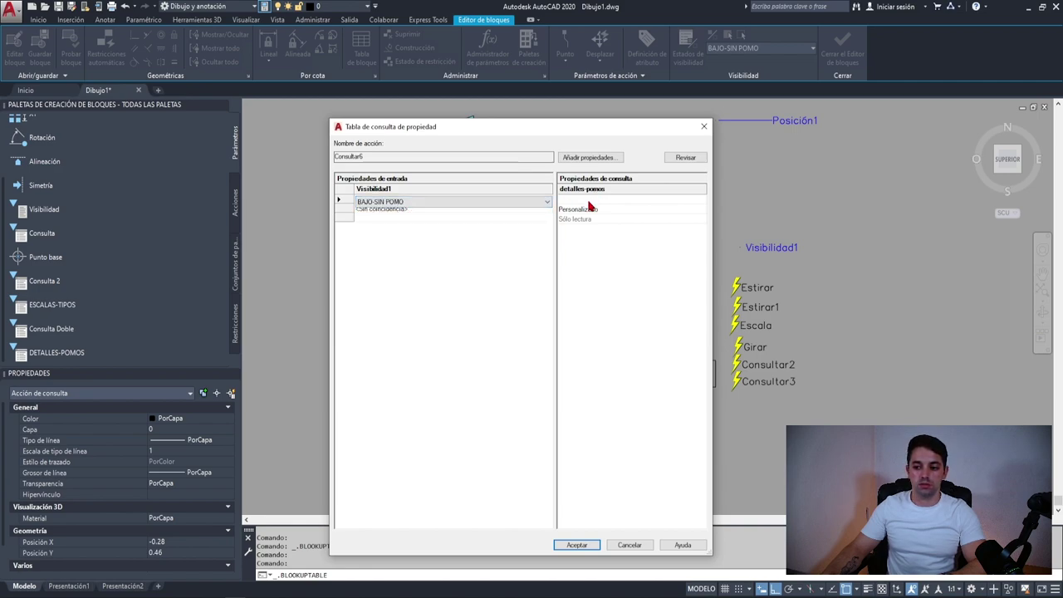
left_click(357, 213)
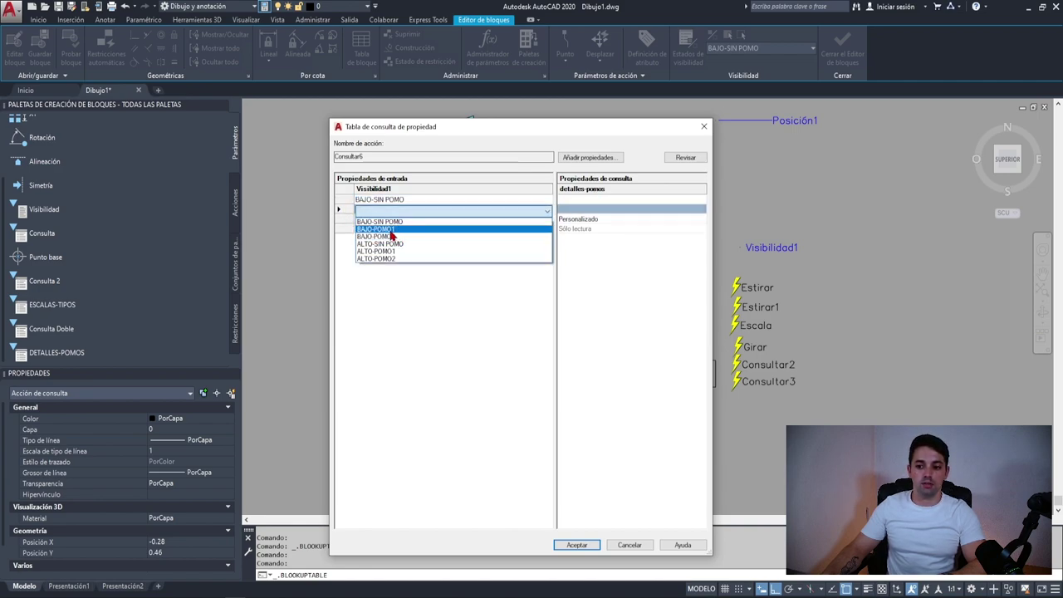
left_click(387, 229)
left_click(359, 220)
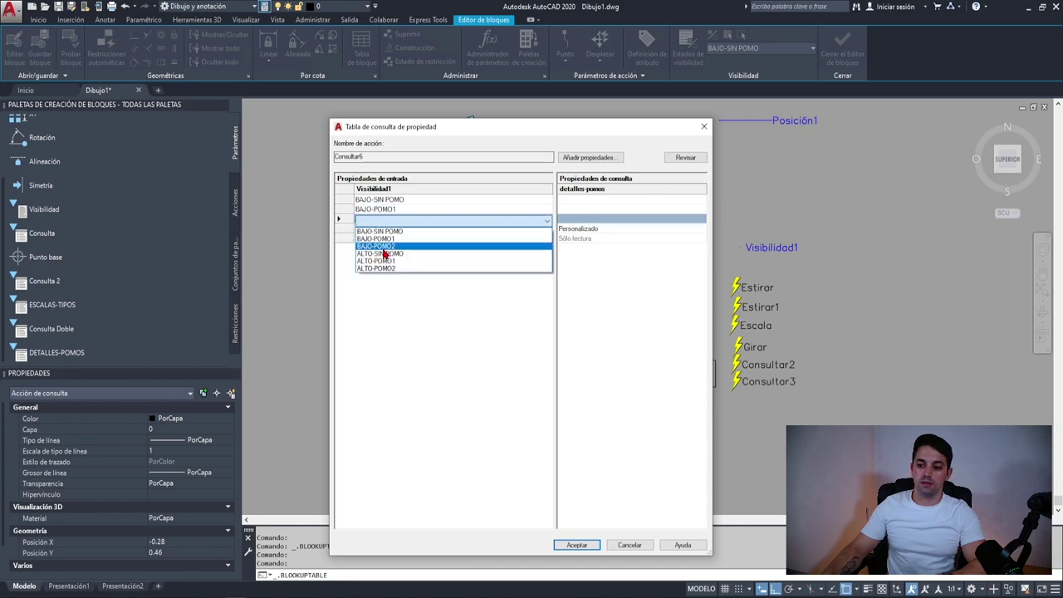
left_click(382, 247)
left_click(341, 231)
left_click(377, 236)
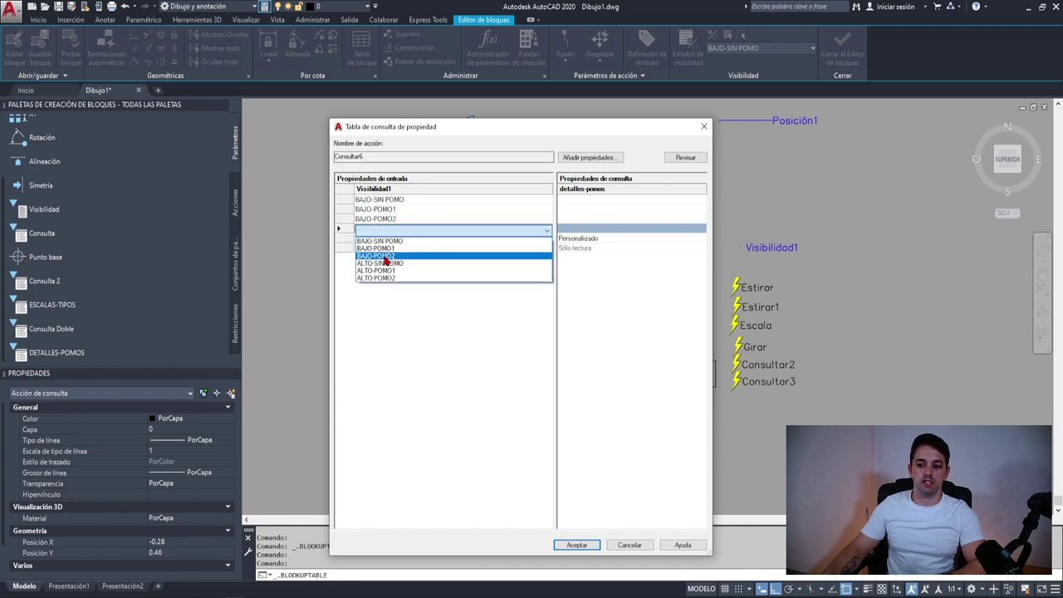
left_click(370, 268)
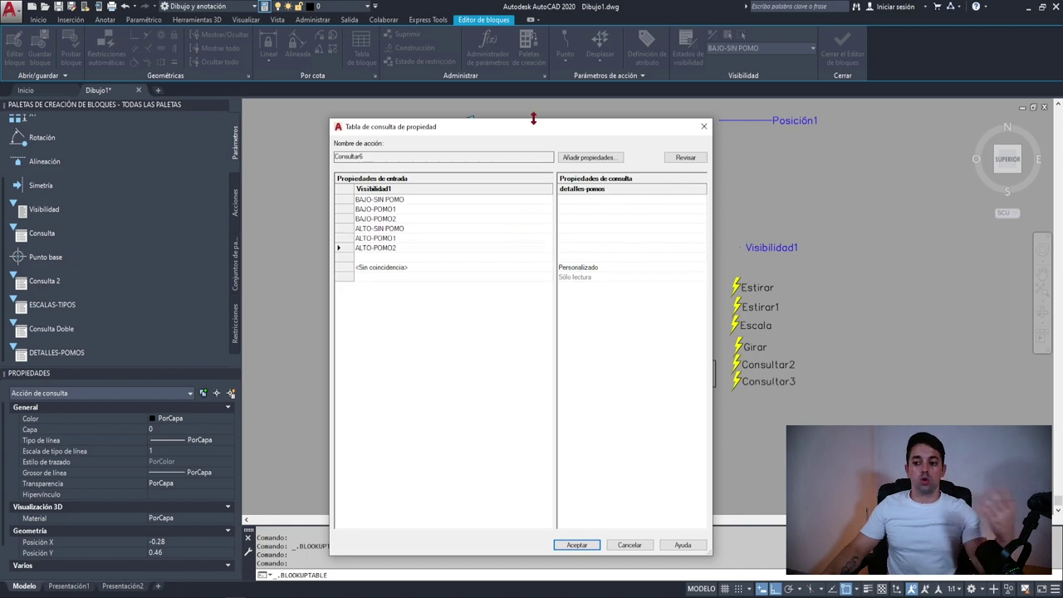
mouse_move(497, 133)
left_mouse_down()
mouse_move(624, 114)
mouse_move(696, 151)
left_mouse_up()
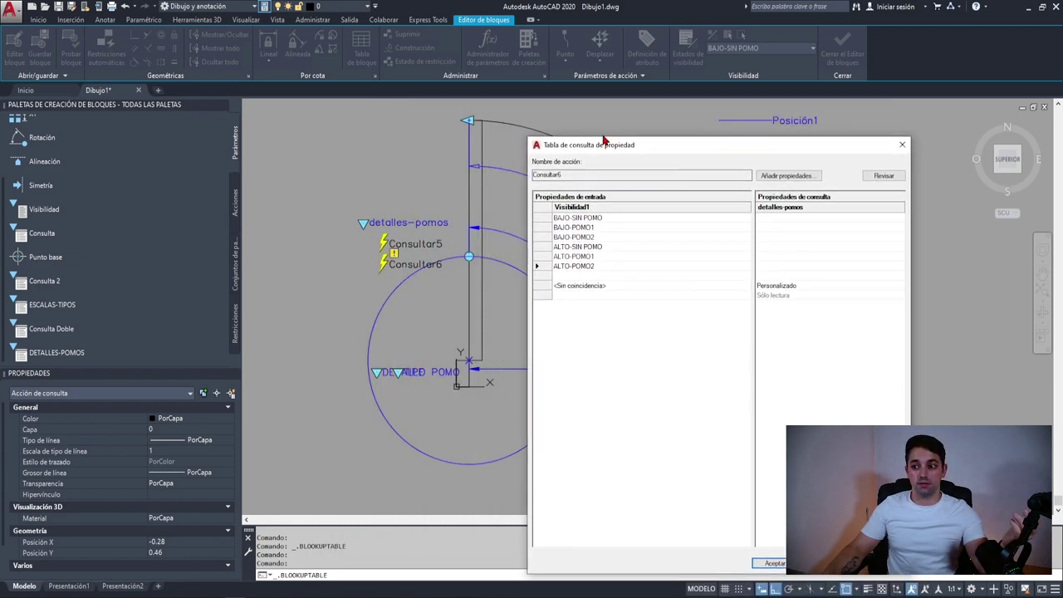
left_click_drag(603, 140, 416, 111)
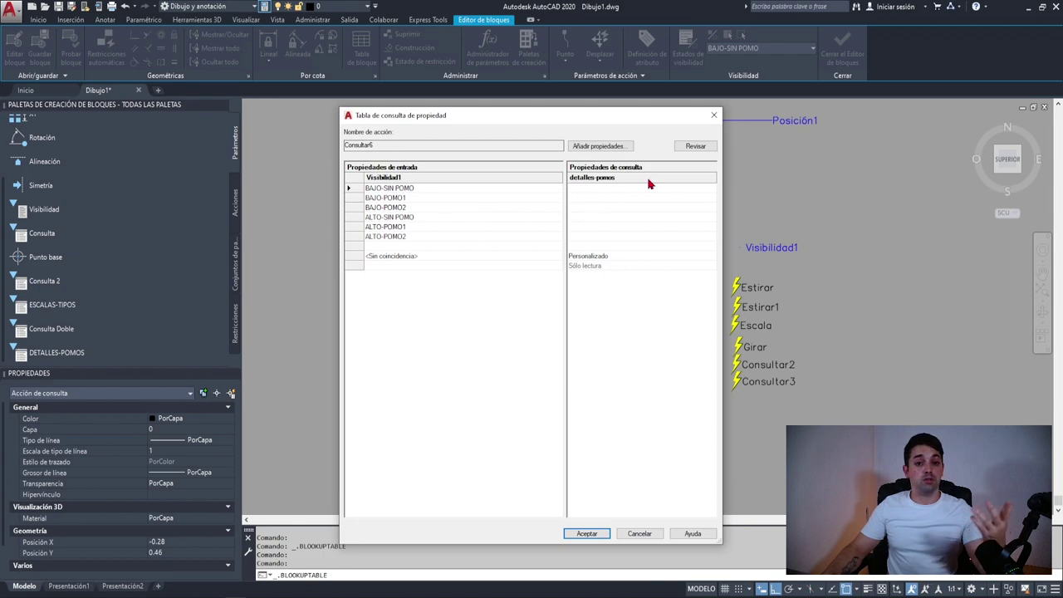
Step: Enter lookup values 1-1 through 2-3, check for errors, and accept with reverse lookup allowed
type("1-1")
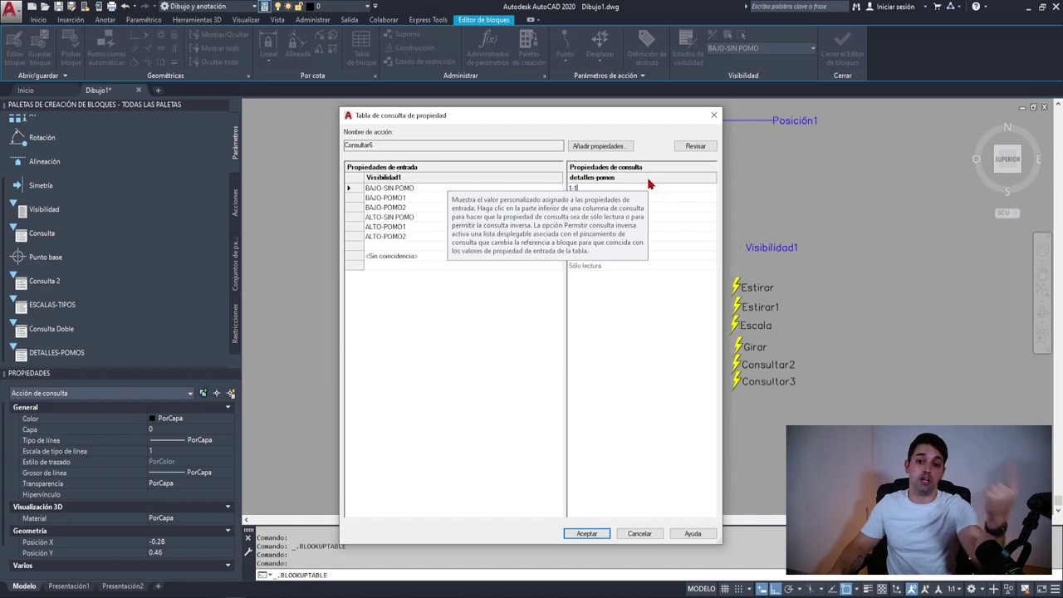
key("Return")
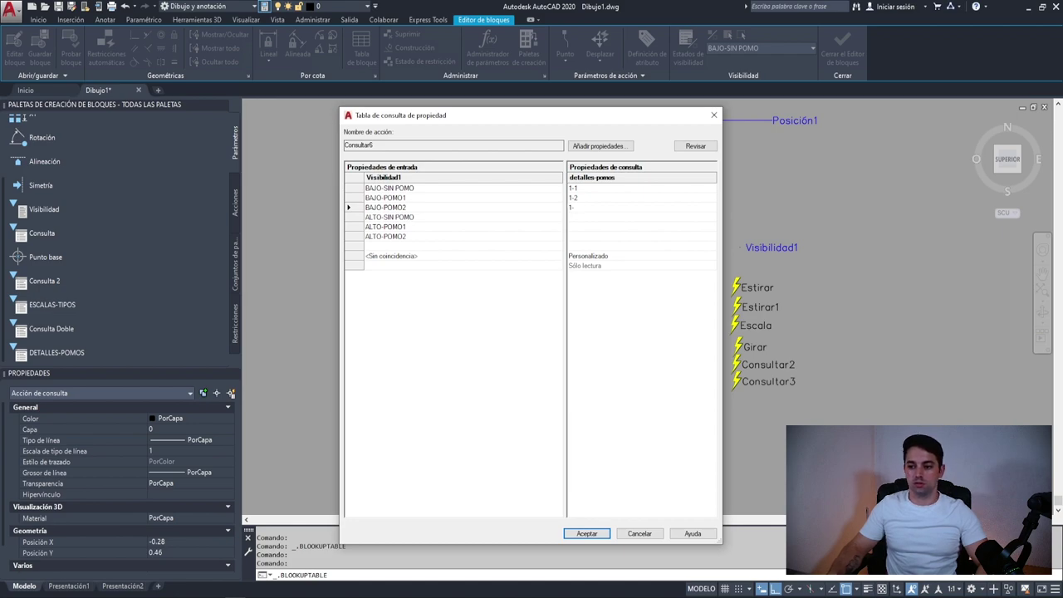
type("2-1")
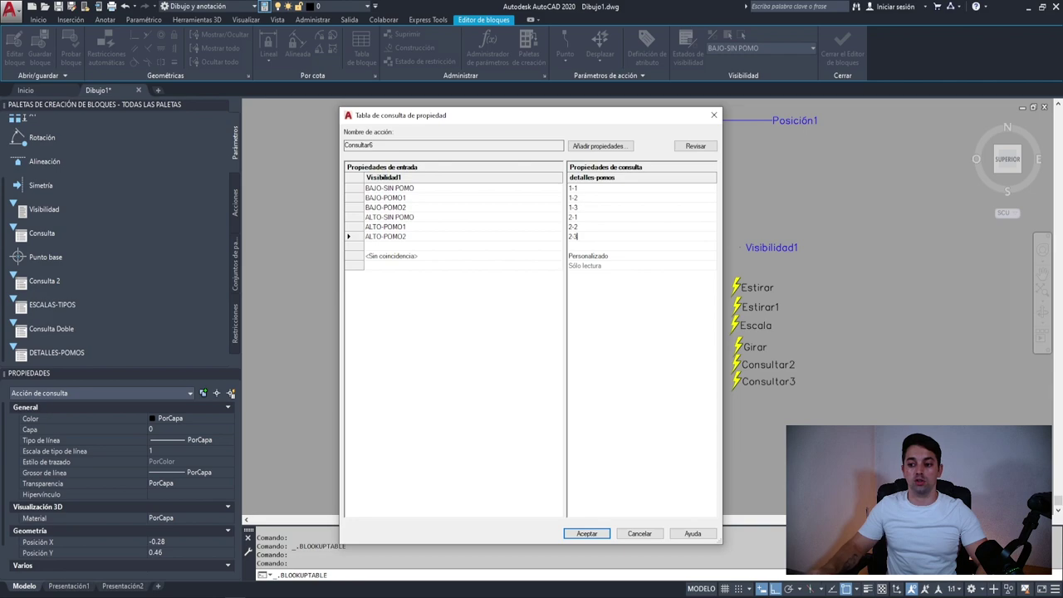
left_click(700, 147)
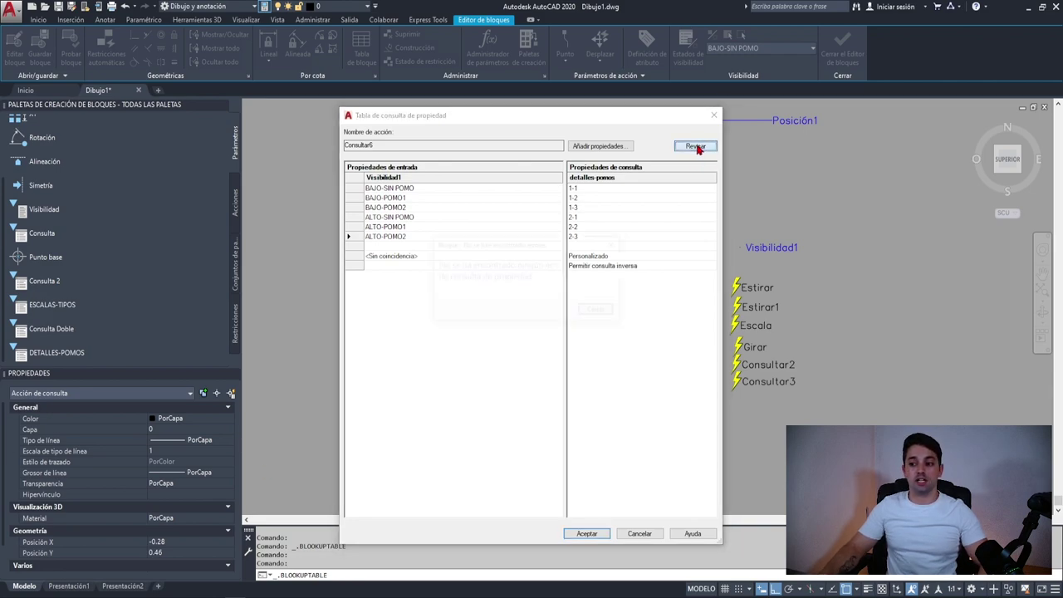
left_click(594, 312)
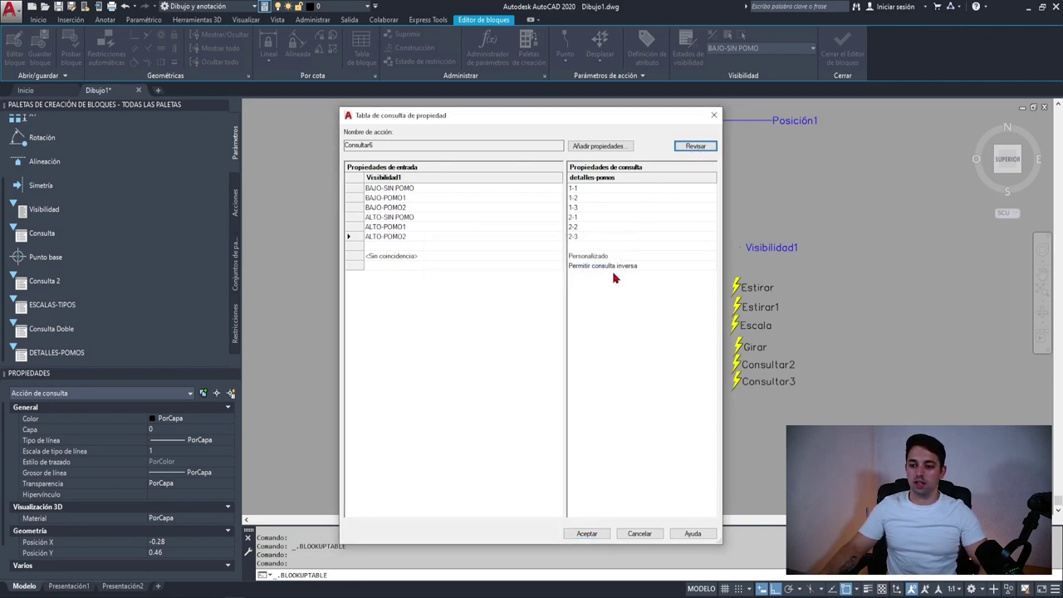
left_click(587, 536)
Step: Set the detalles-pomos lookup parameter's grip count to 0, then clear the selection
left_click(393, 218)
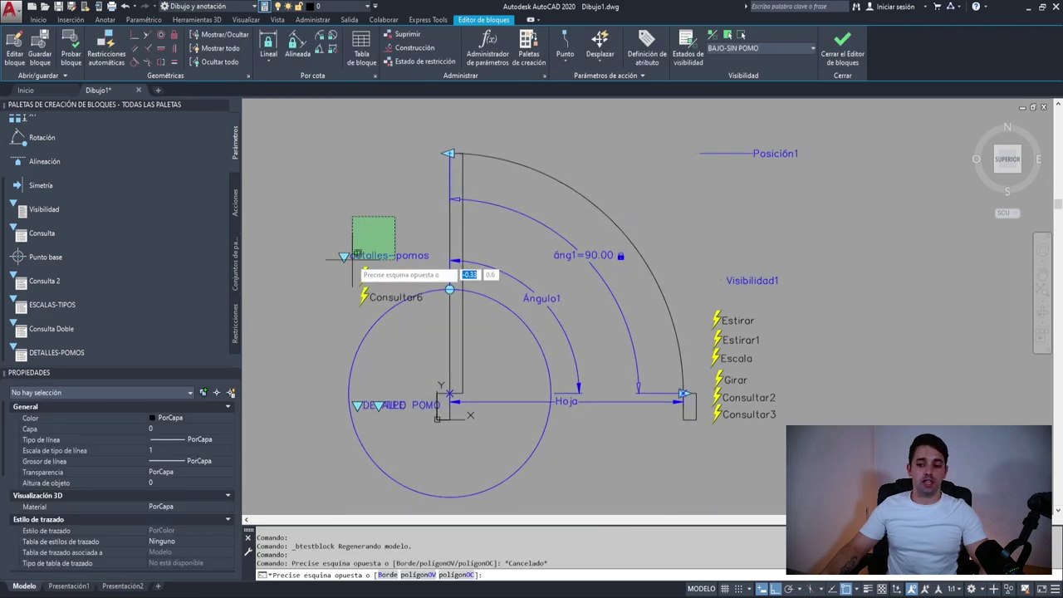
key("Escape")
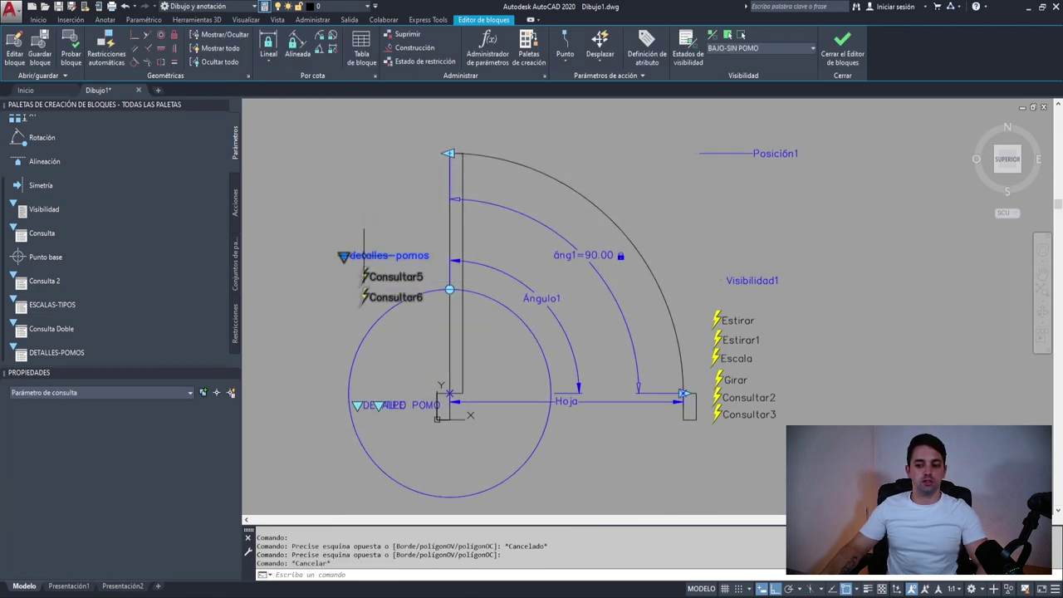
left_click(357, 255)
scroll(181, 482, "down", 3)
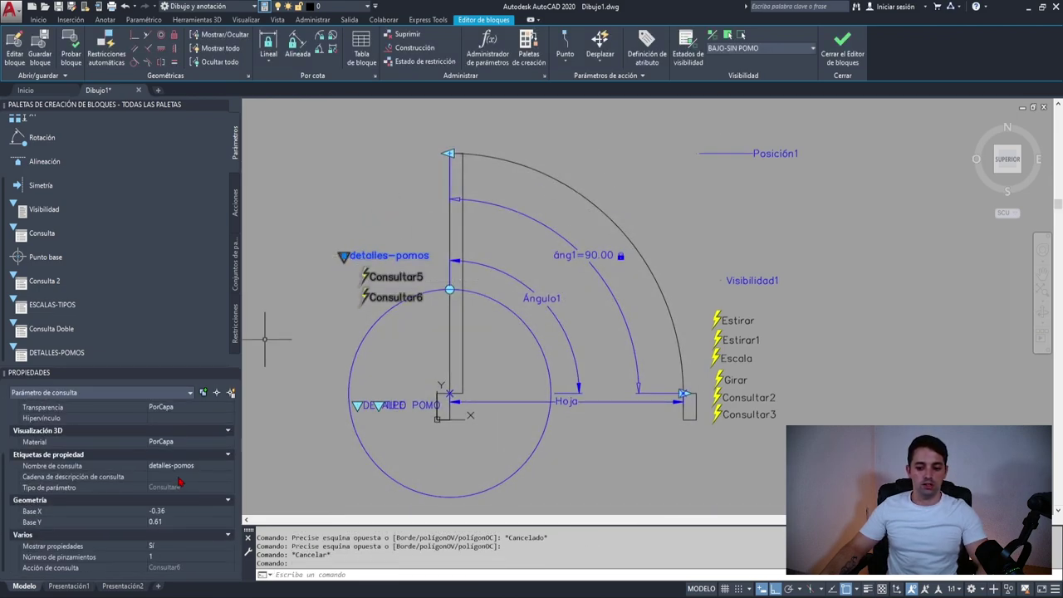
left_click(168, 564)
left_click(170, 545)
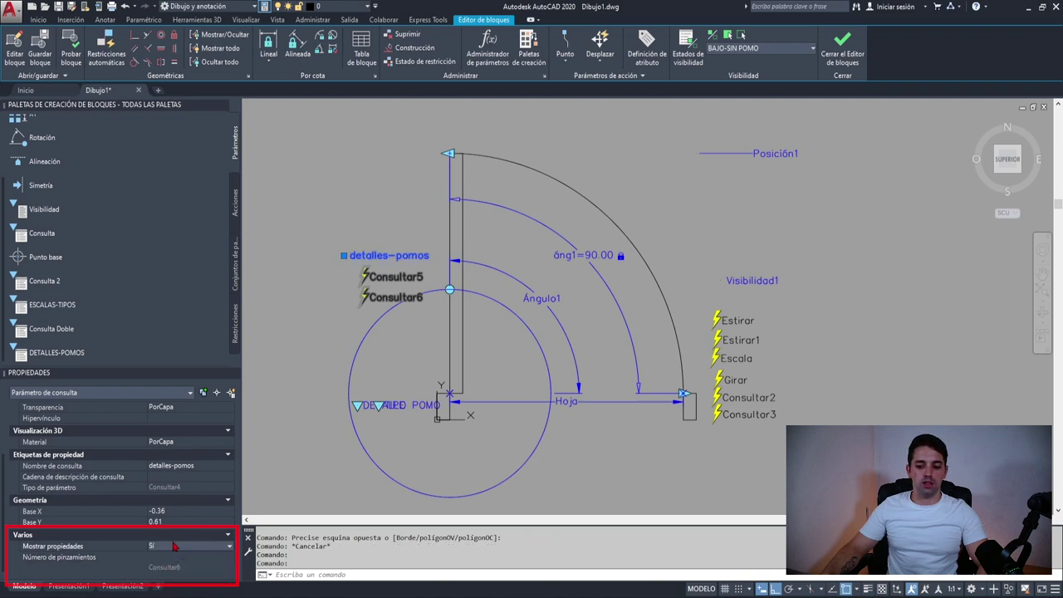
left_click(168, 566)
key("Escape")
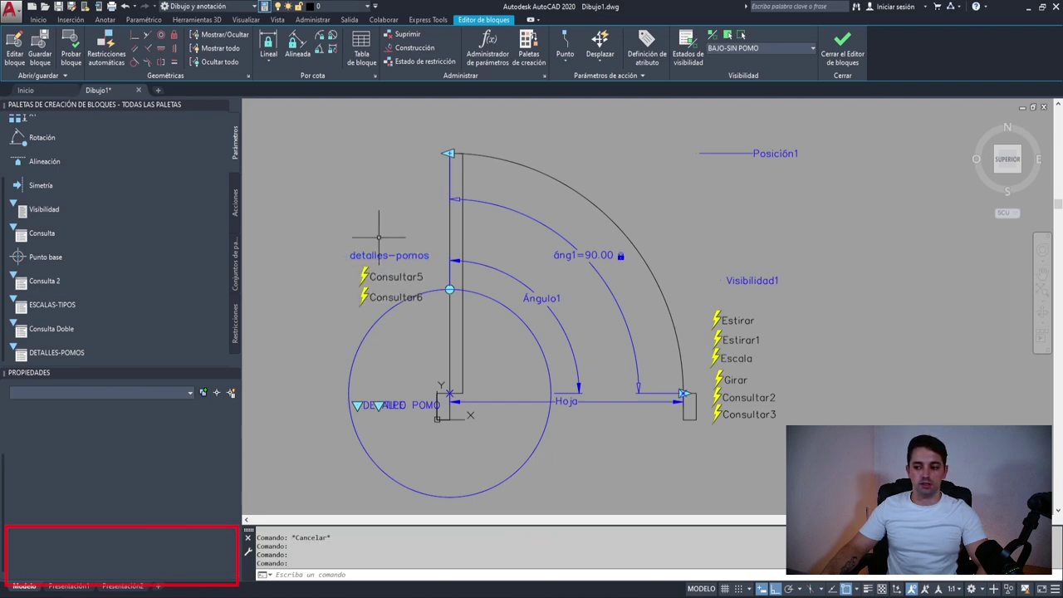
middle_click_drag(363, 385, 383, 352)
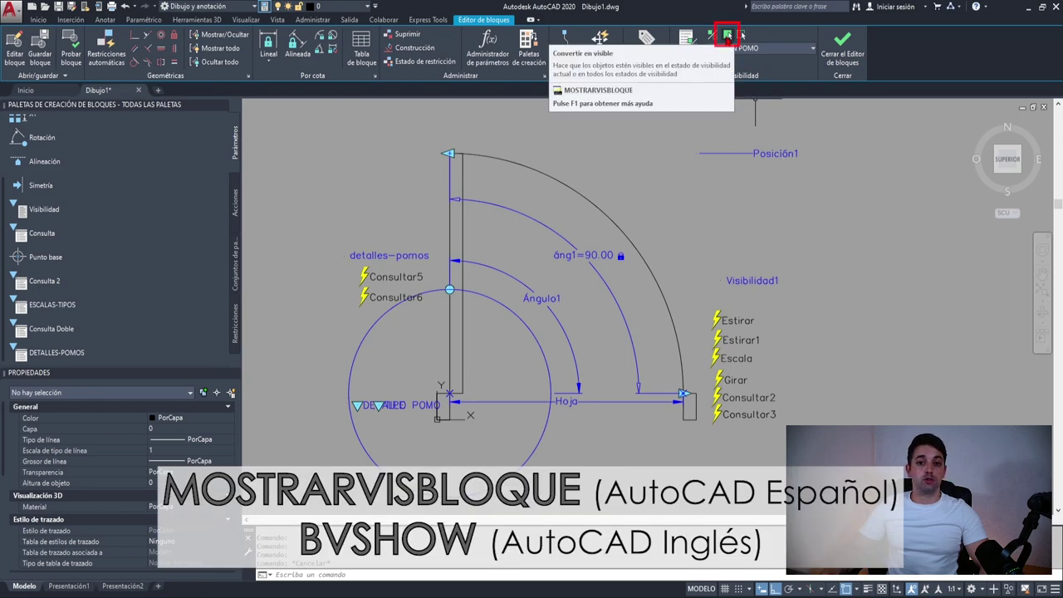
Step: Make detalles-pomos, DETALLE POMO, Consultar2 and Consultar3 visible in all visibility states
left_click(728, 37)
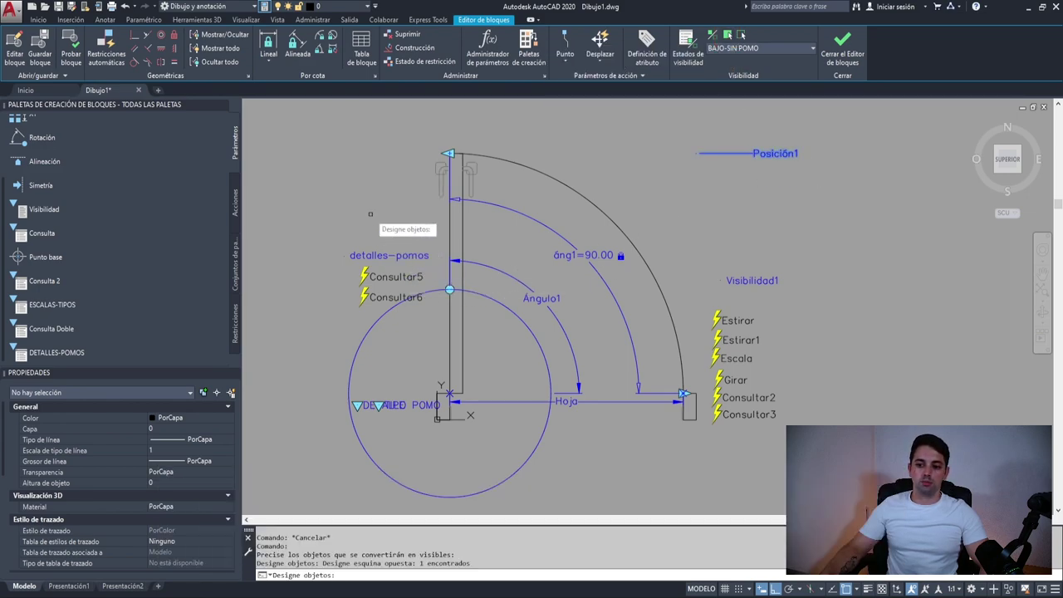
left_click(371, 213)
left_click(322, 303)
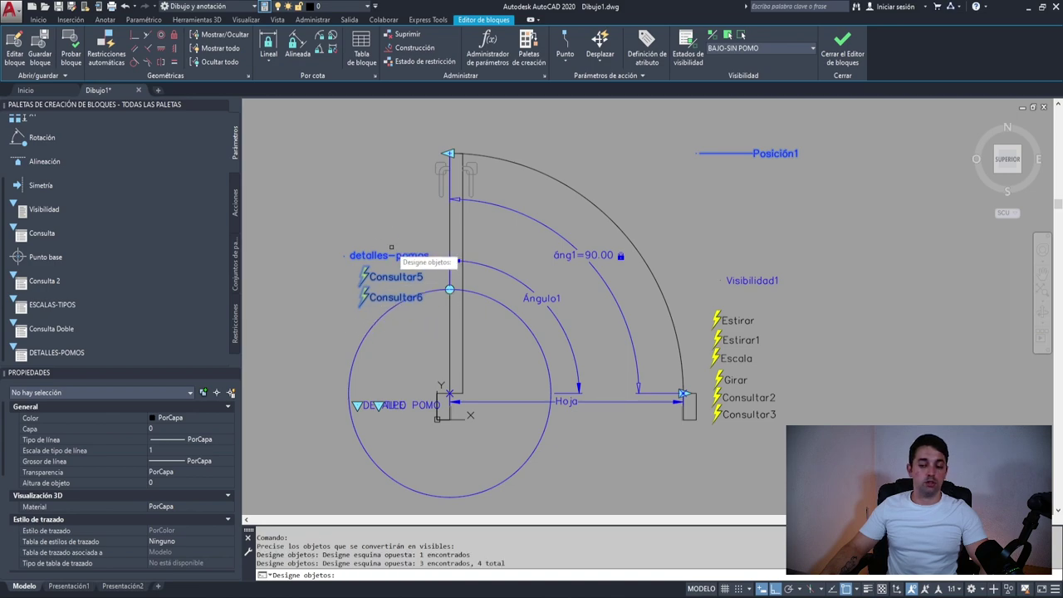
left_click(400, 382)
left_click(347, 425)
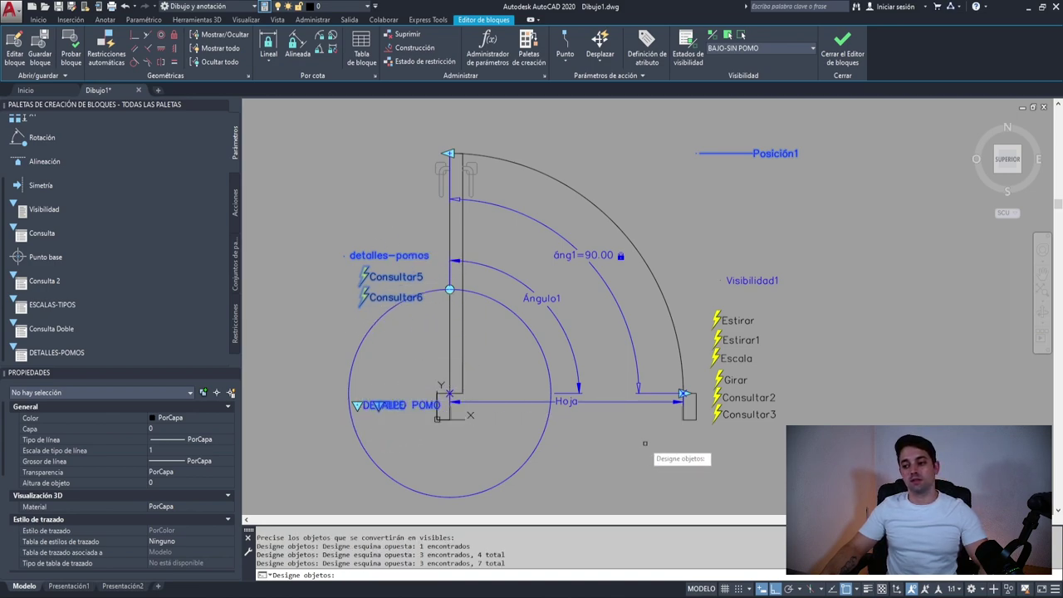
left_click(689, 425)
left_click(777, 382)
left_click(449, 218)
key("Return")
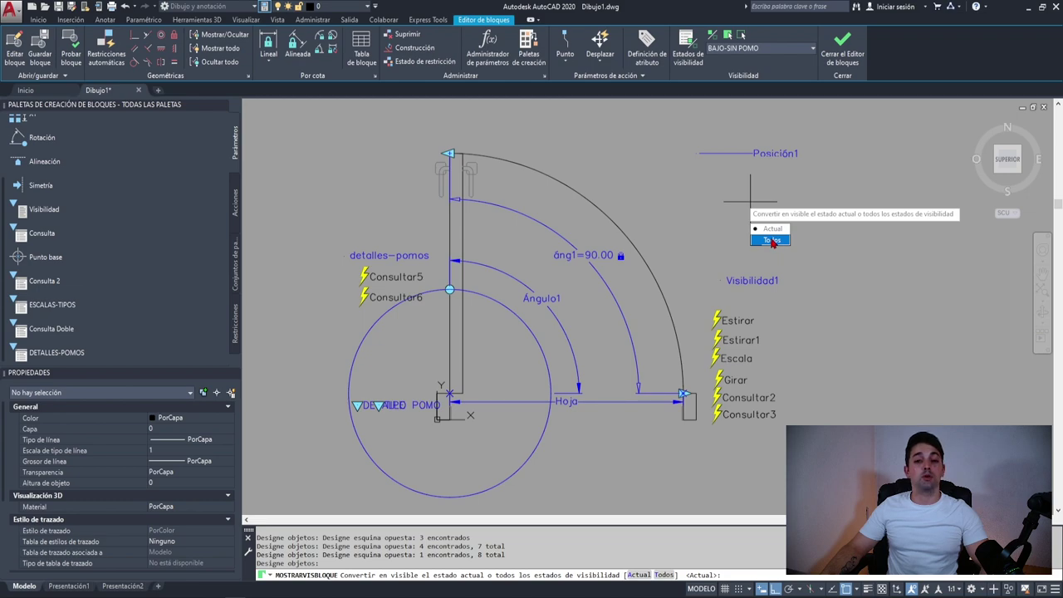
left_click(772, 240)
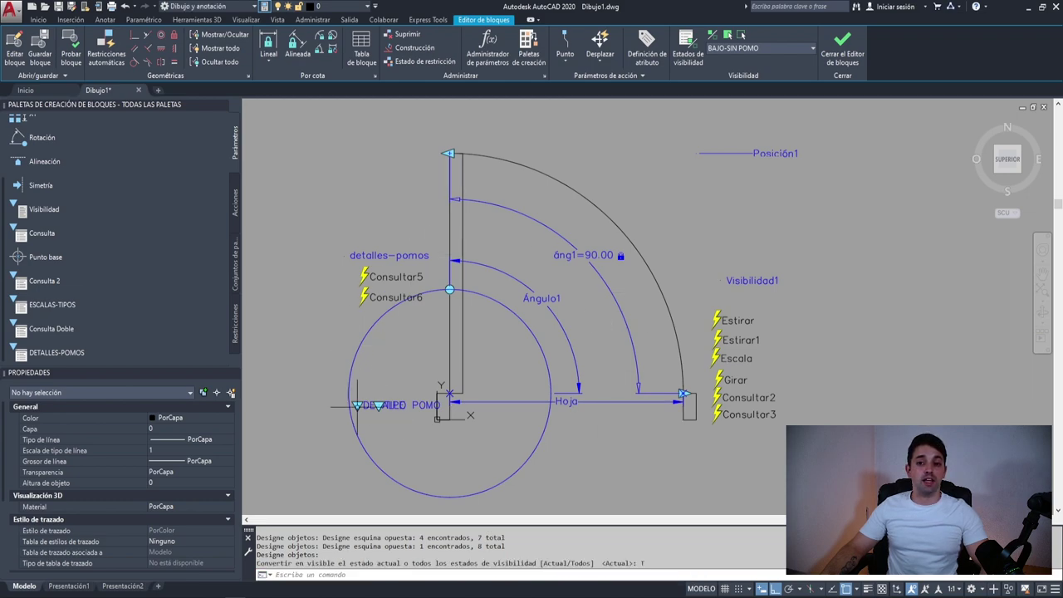
Step: In the ALTO-POMO1 state, show hidden objects greyed and make Consultar2 and Consultar3 visible in all states
left_click(726, 49)
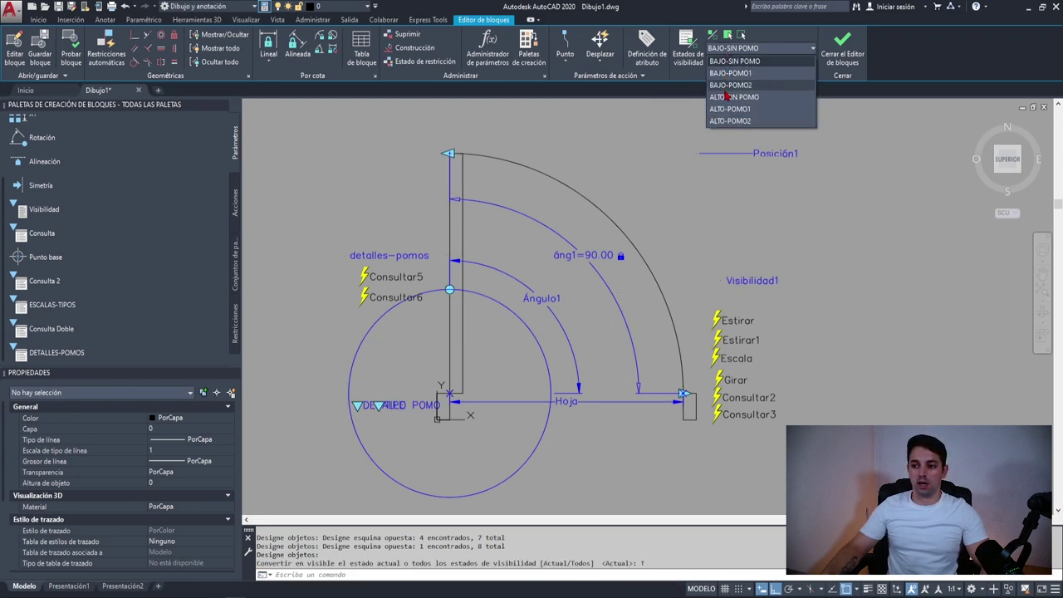
left_click(731, 106)
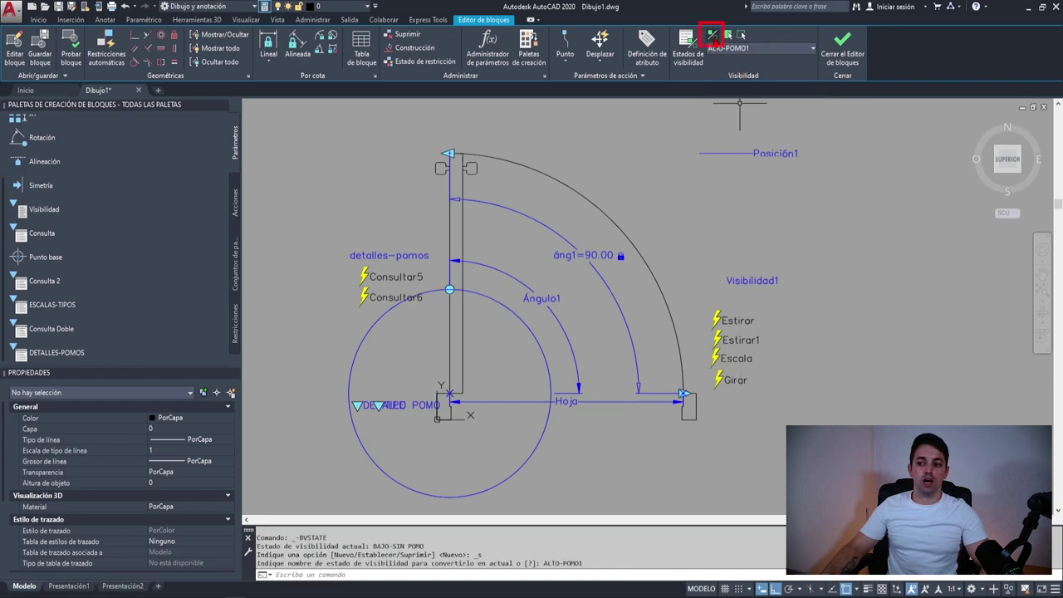
left_click(712, 36)
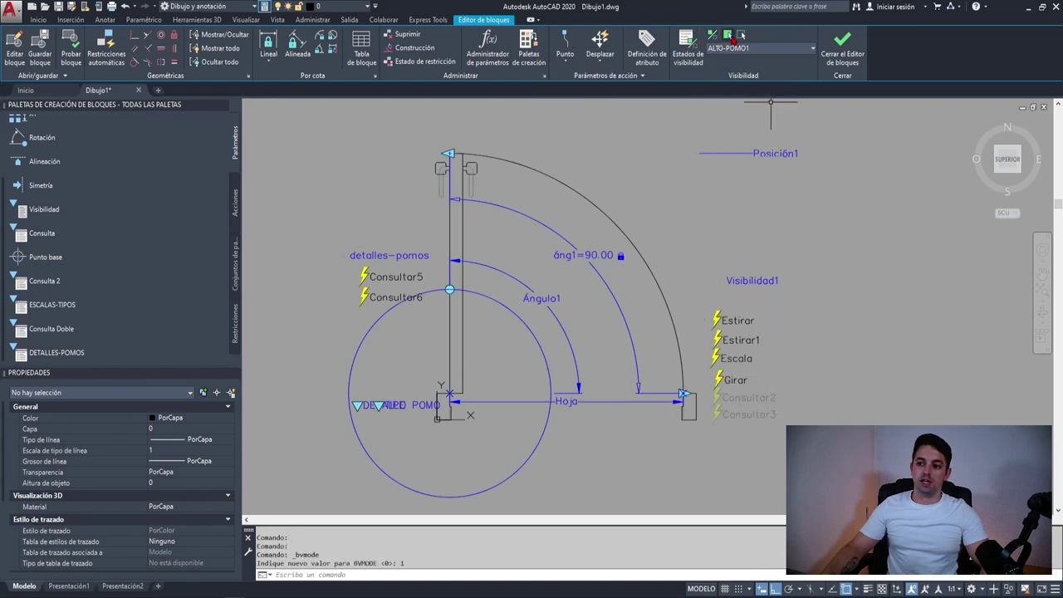
left_click(727, 36)
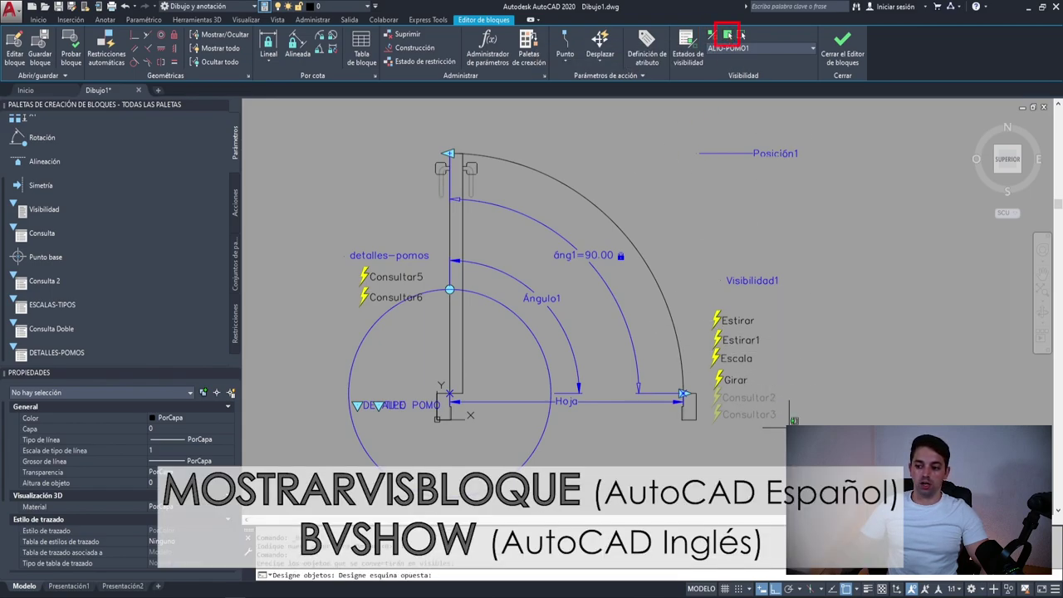
left_click(718, 386)
key("Return")
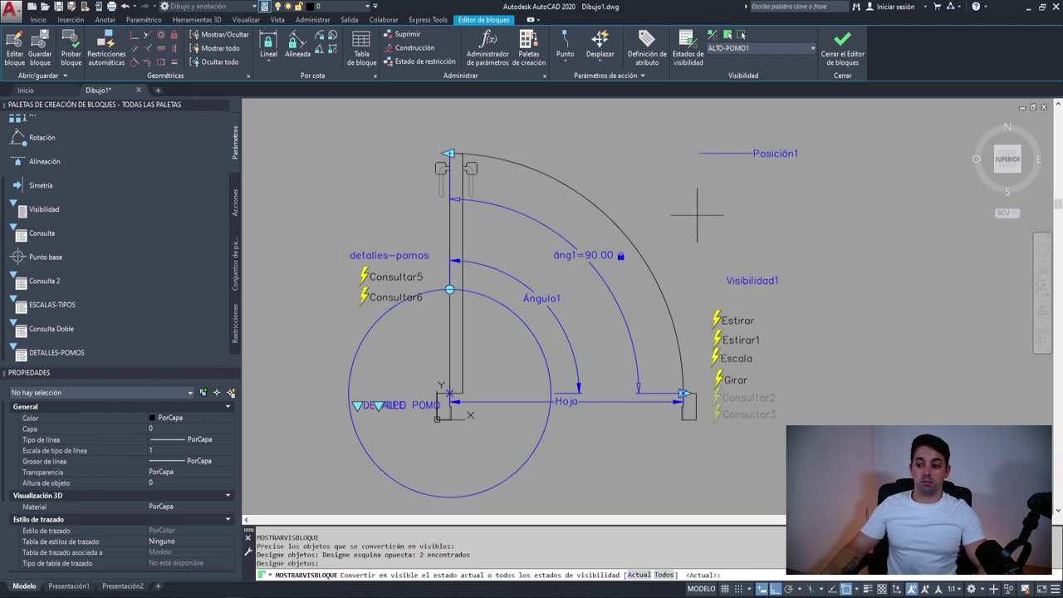
key("Down")
left_click(729, 262)
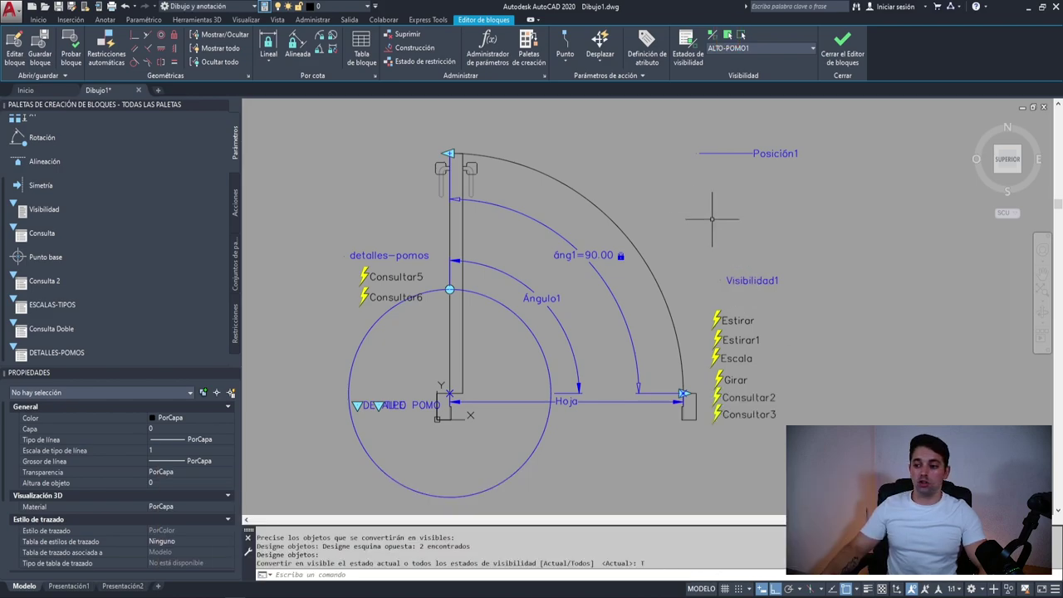
Step: Switch the current visibility state to BAJO-POMO2
left_click(759, 48)
left_click(751, 83)
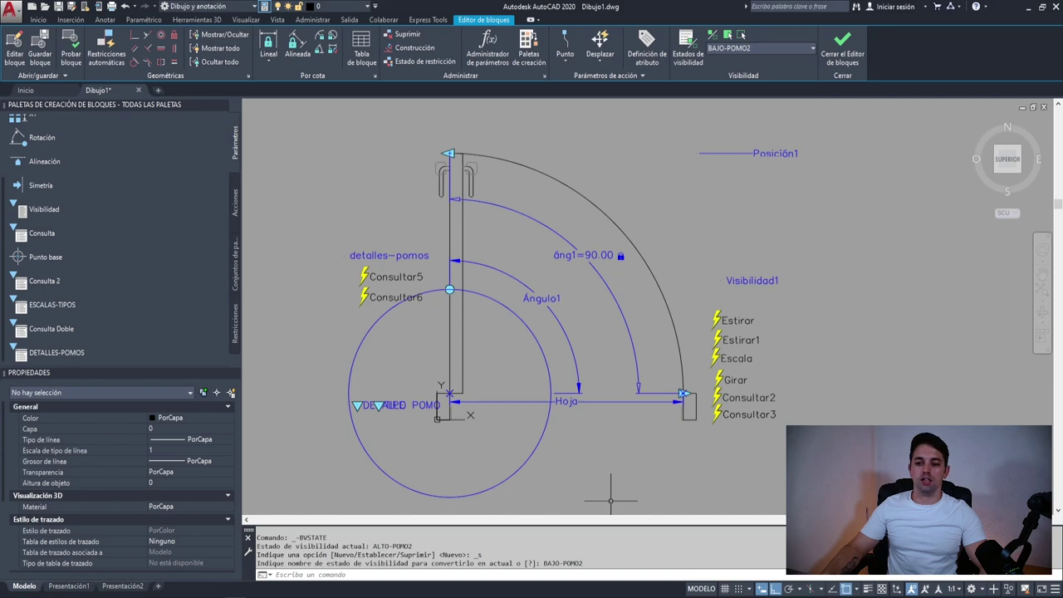
left_click(464, 274)
key("Escape")
key("Escape")
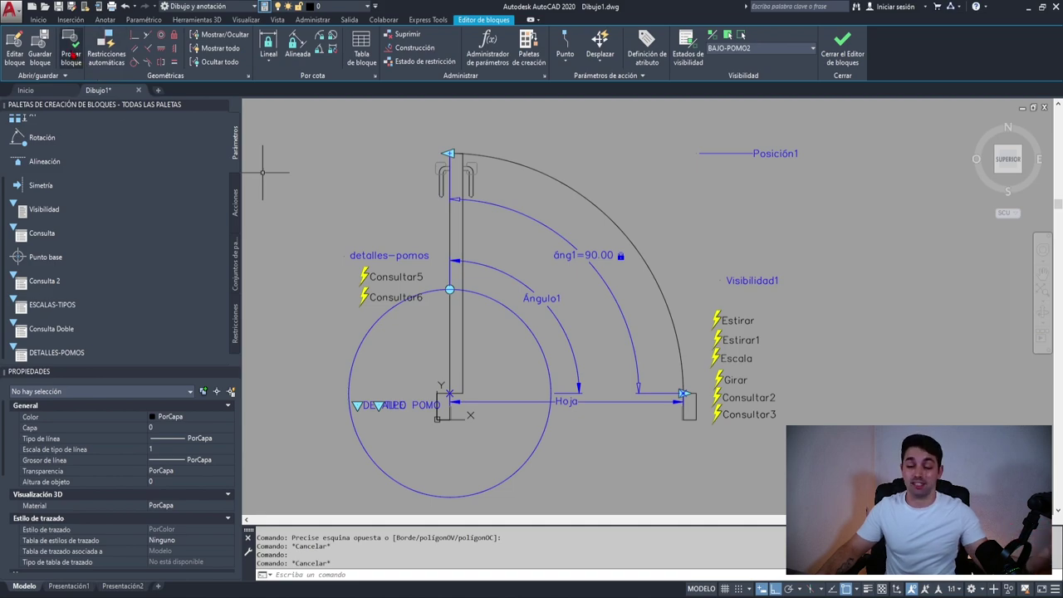
left_click(72, 53)
left_click_drag(696, 202, 552, 297)
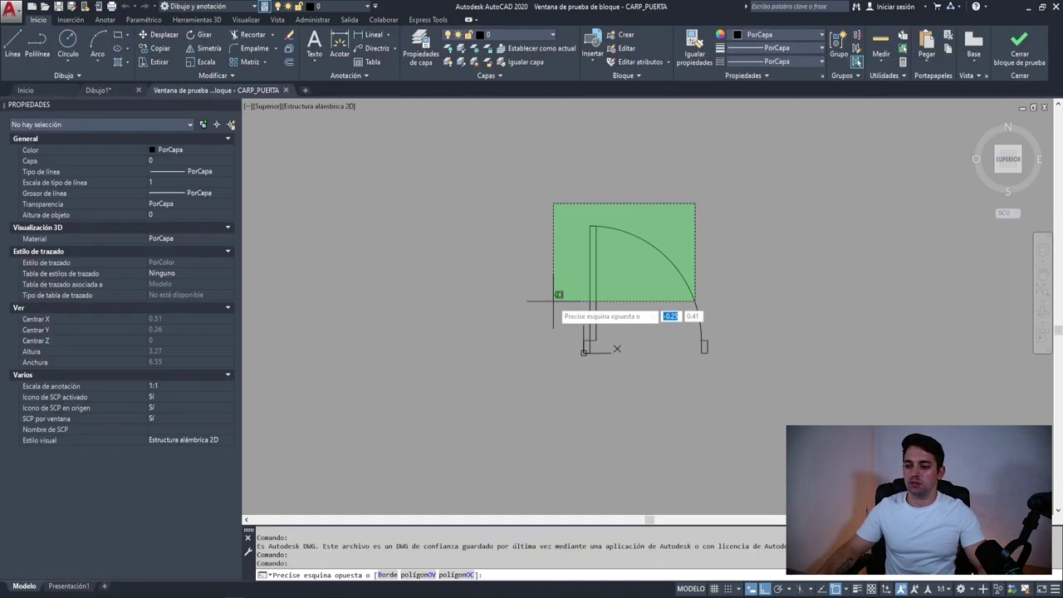
scroll(455, 387, "up", 2)
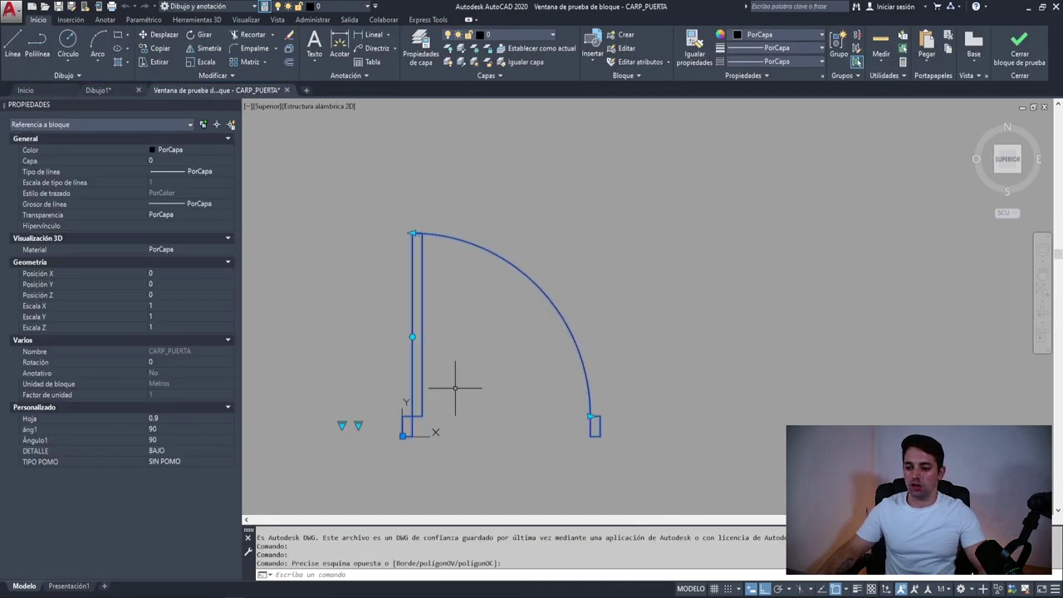
left_click(342, 424)
left_click(375, 445)
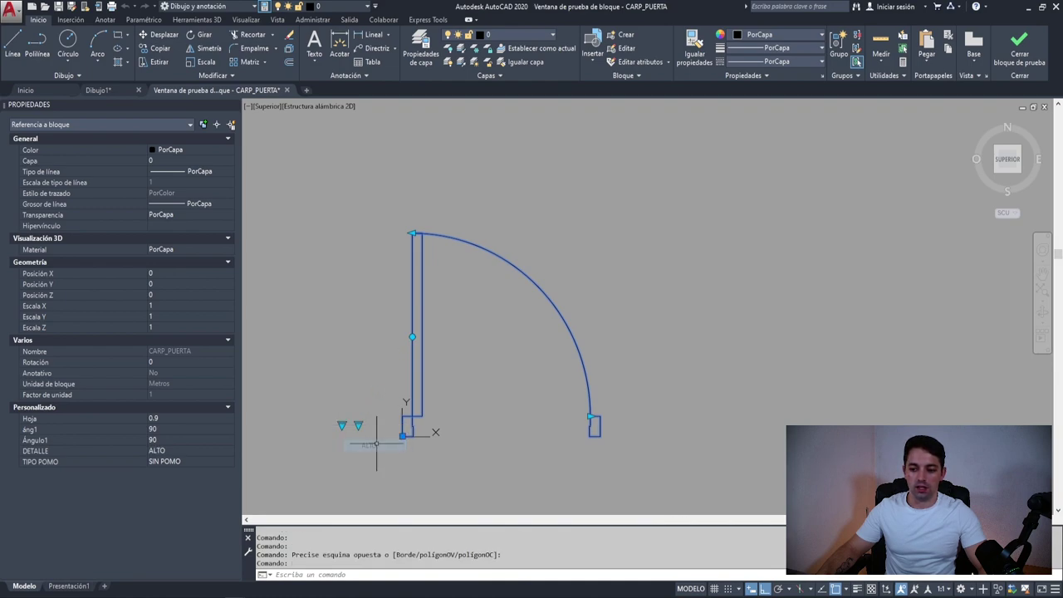
scroll(533, 450, "up", 2)
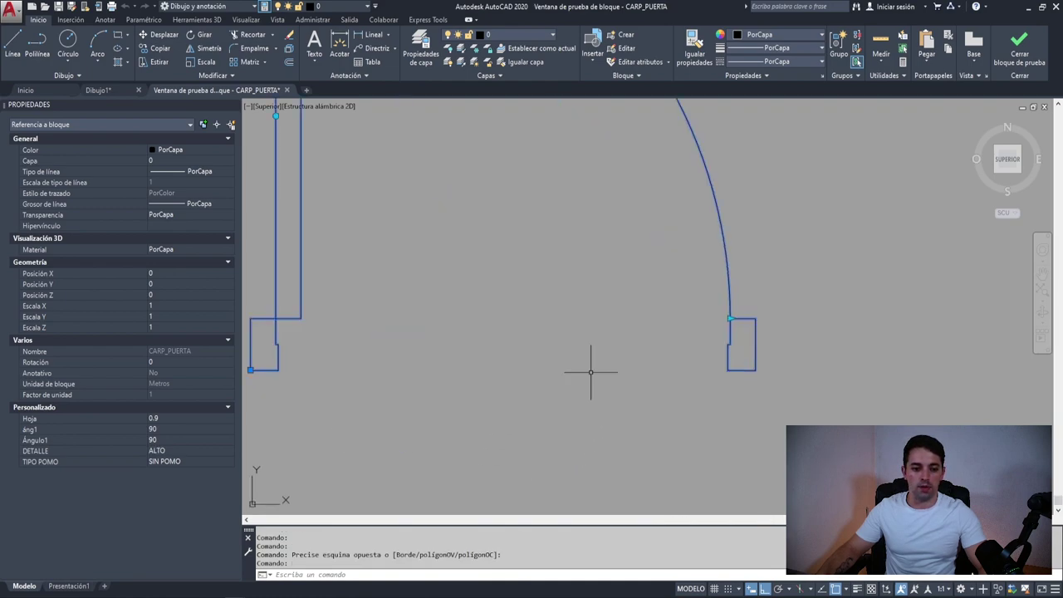
scroll(588, 368, "down", 1)
middle_click_drag(412, 304, 474, 349)
left_click(378, 429)
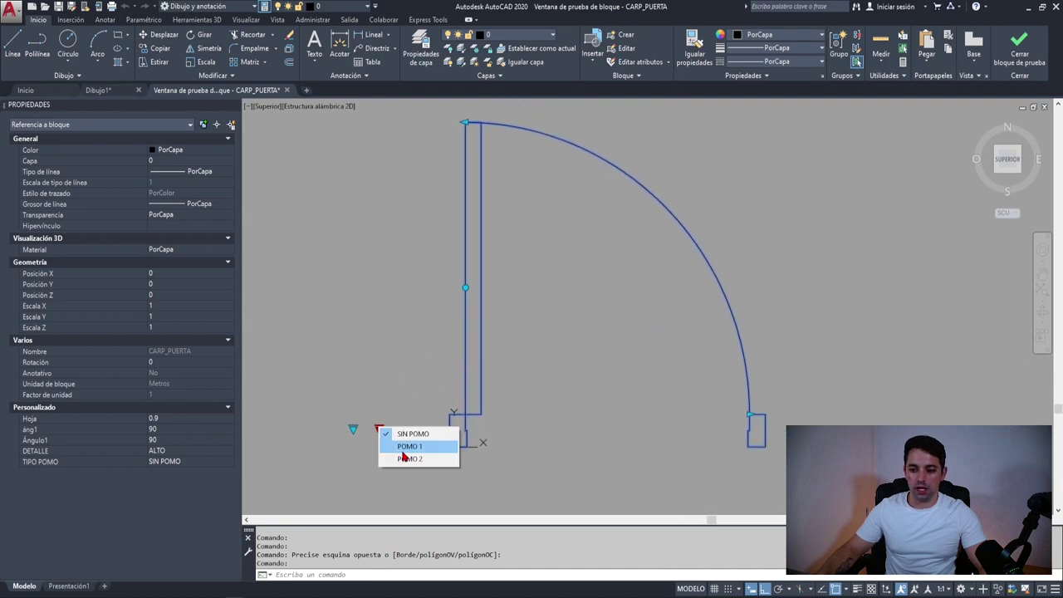
left_click(407, 451)
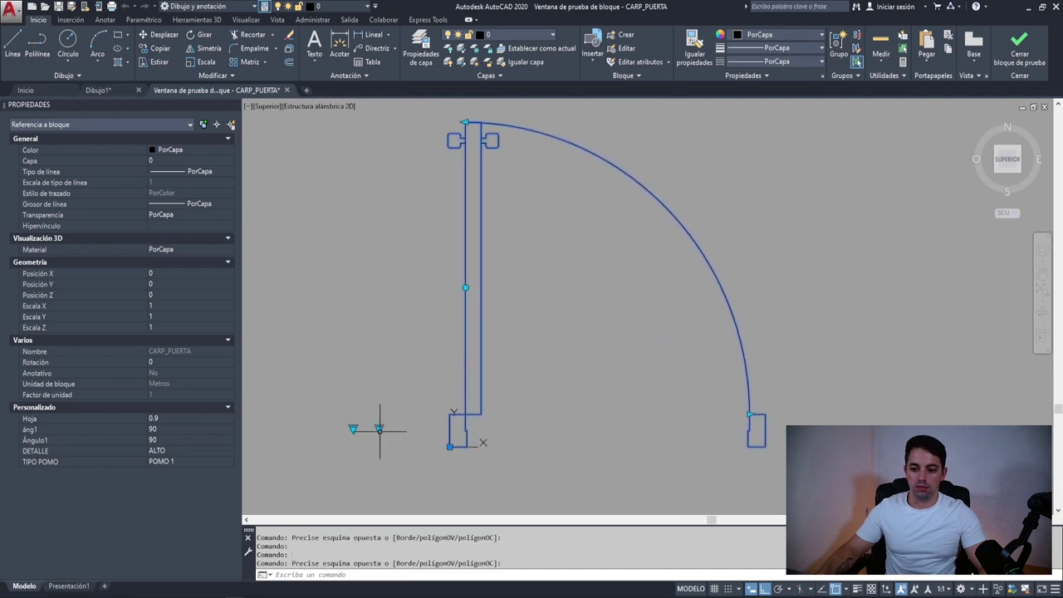
left_click(378, 429)
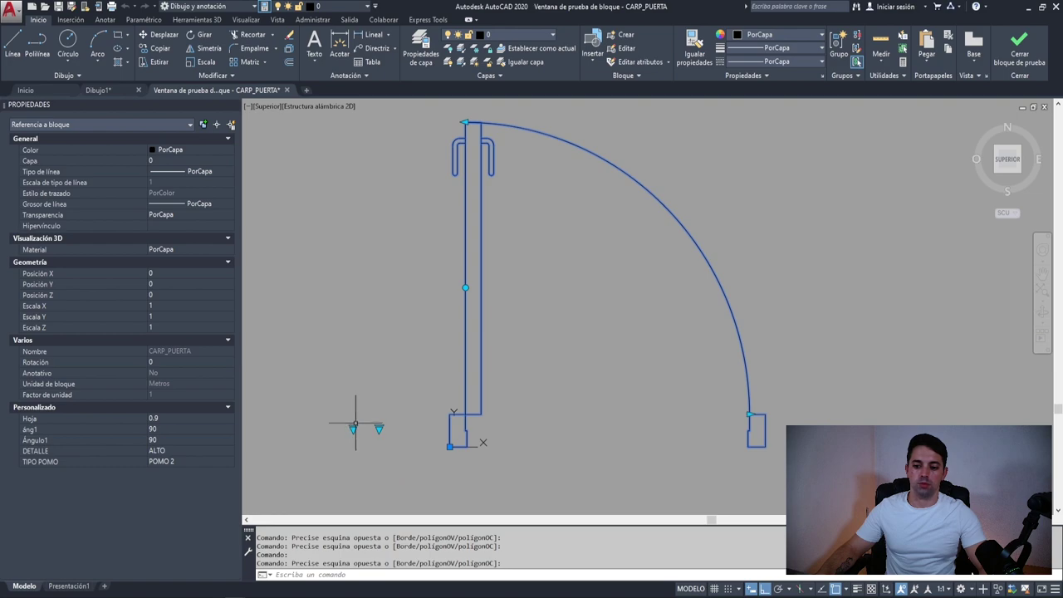
left_click(353, 429)
left_click(381, 437)
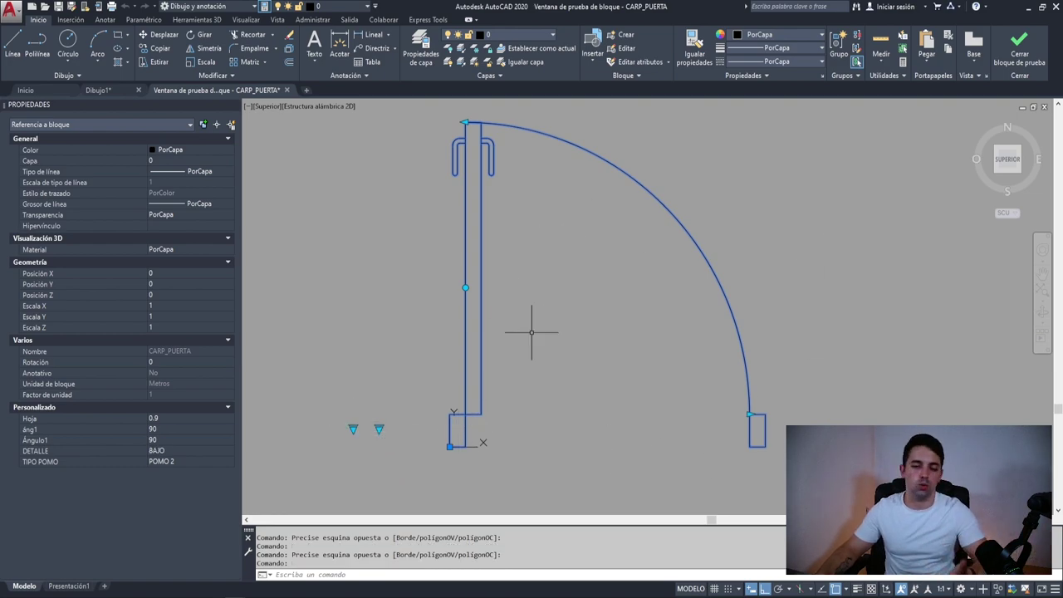
left_click(466, 288)
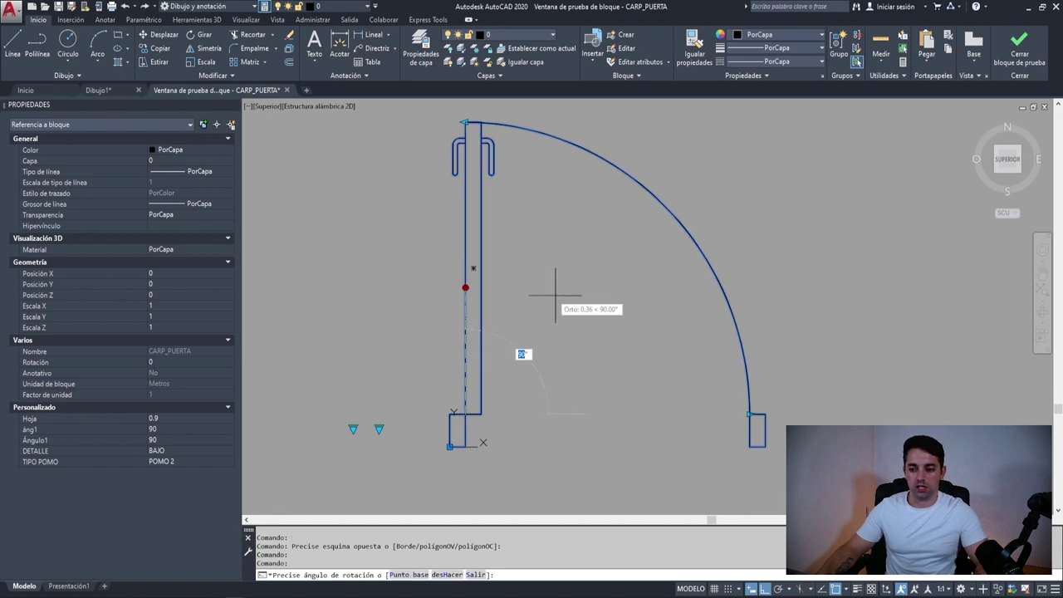
left_click(564, 309)
left_click(379, 429)
left_click(410, 451)
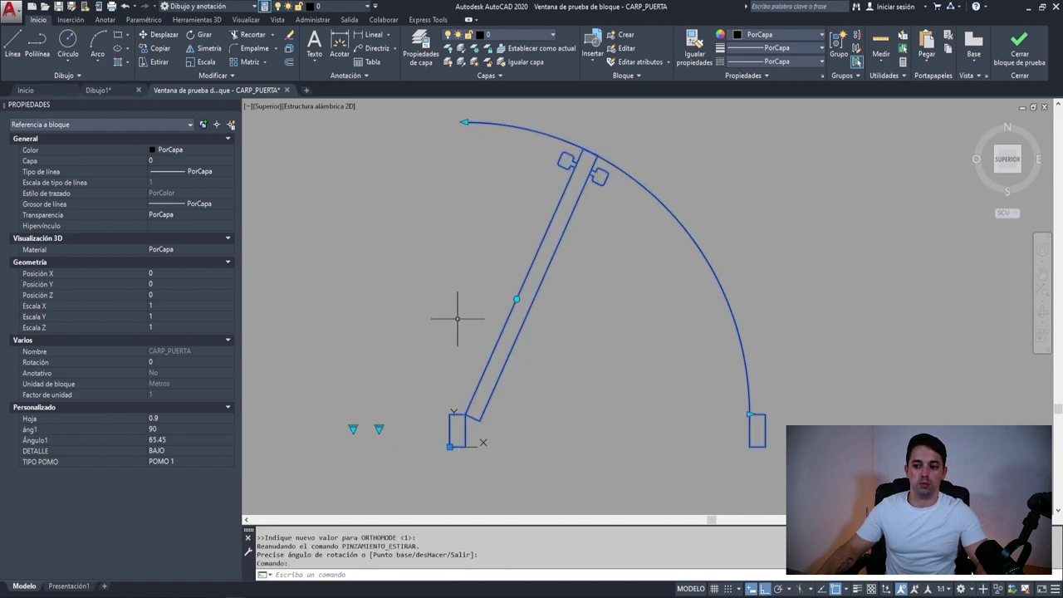
left_click(463, 123)
scroll(600, 166, "down", 3)
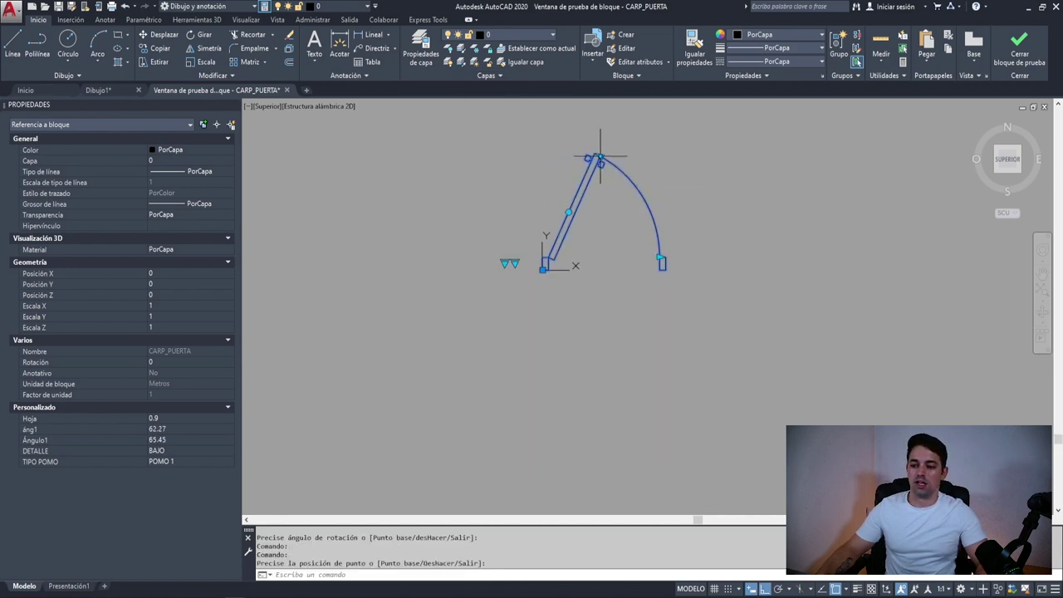
middle_click_drag(615, 168, 532, 263)
key("Escape")
scroll(533, 263, "up", 2)
left_click(535, 312)
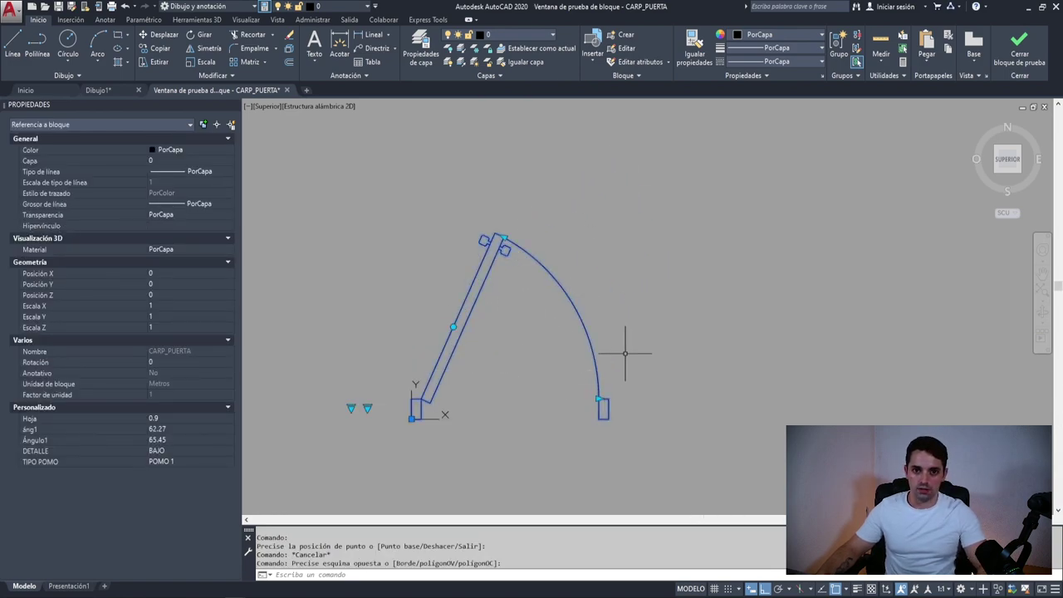
left_click(597, 398)
left_click(692, 405)
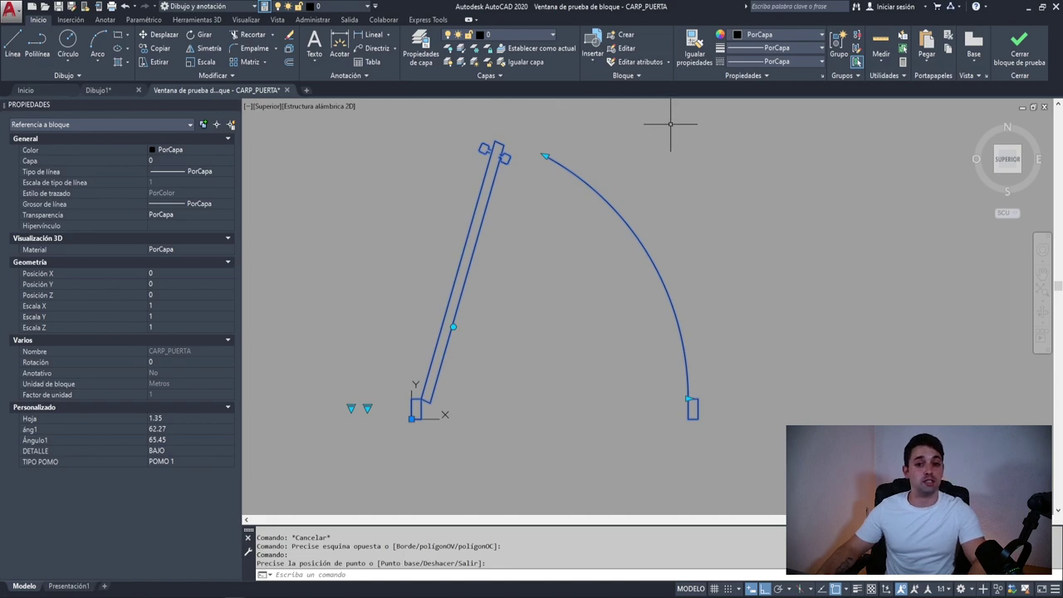
left_click(1019, 48)
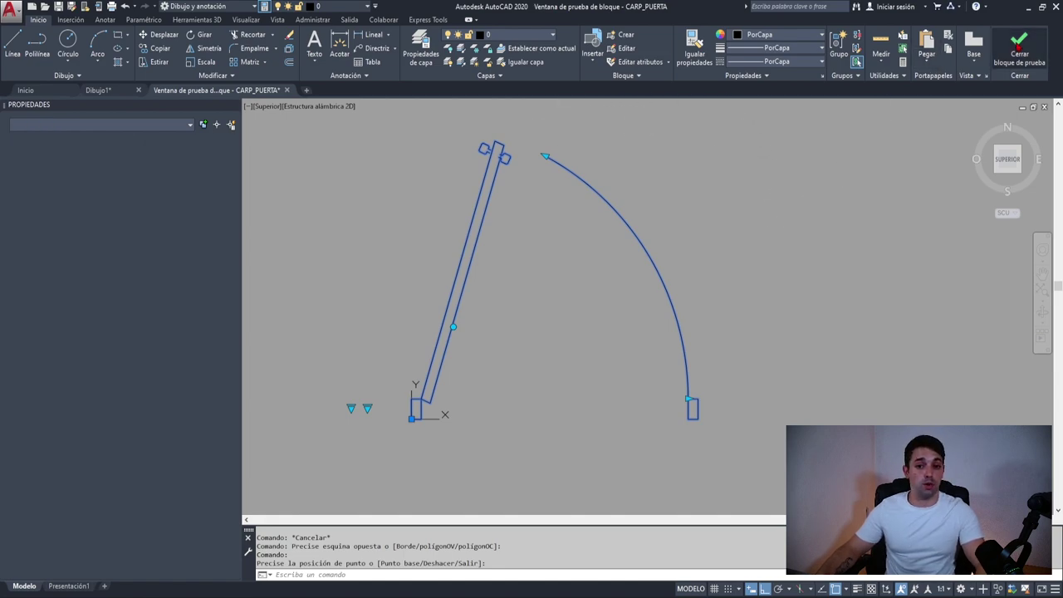
Step: Inspect the Estirar1 stretch and Girar rotation actions by selecting each in turn
key("Escape")
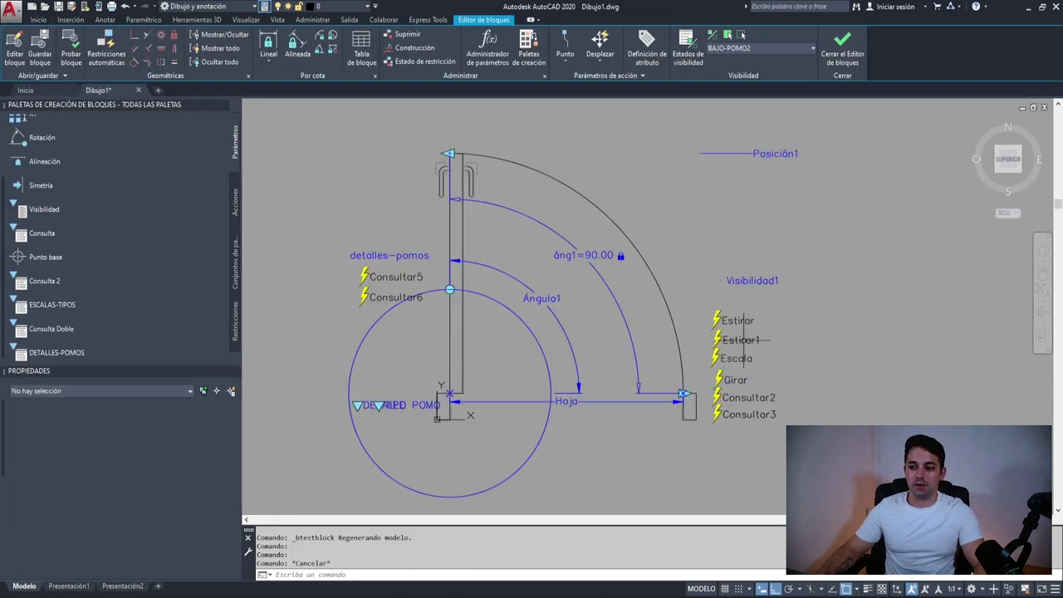
left_click(718, 339)
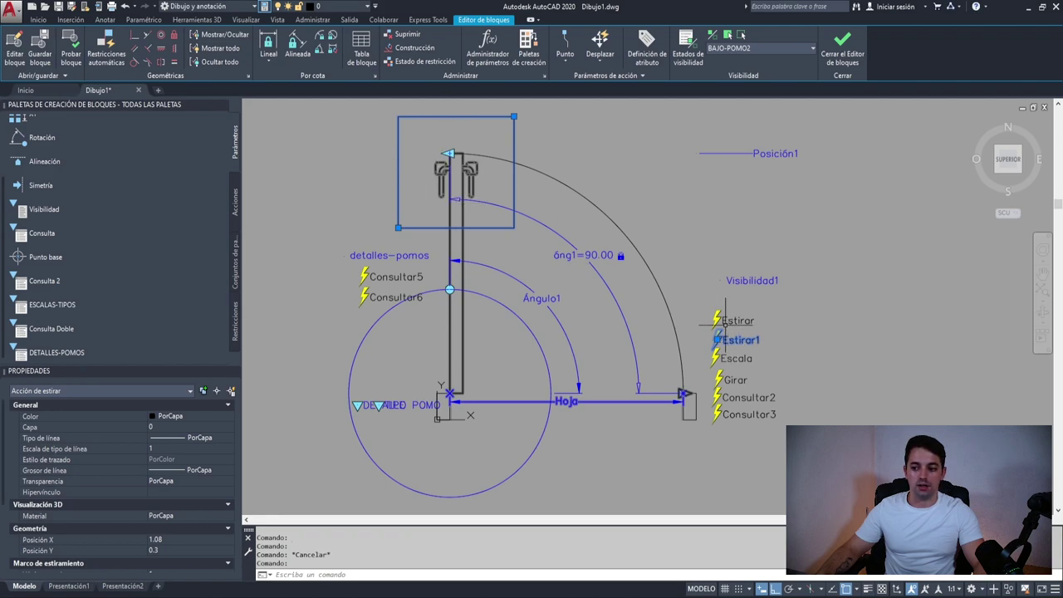
key("Escape")
left_click(719, 379)
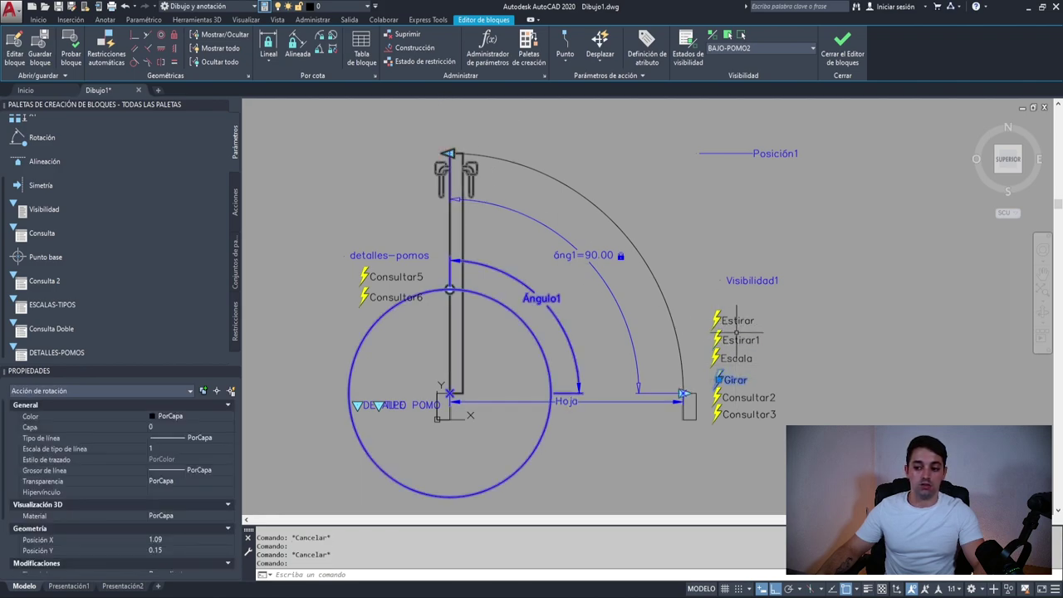
key("Escape")
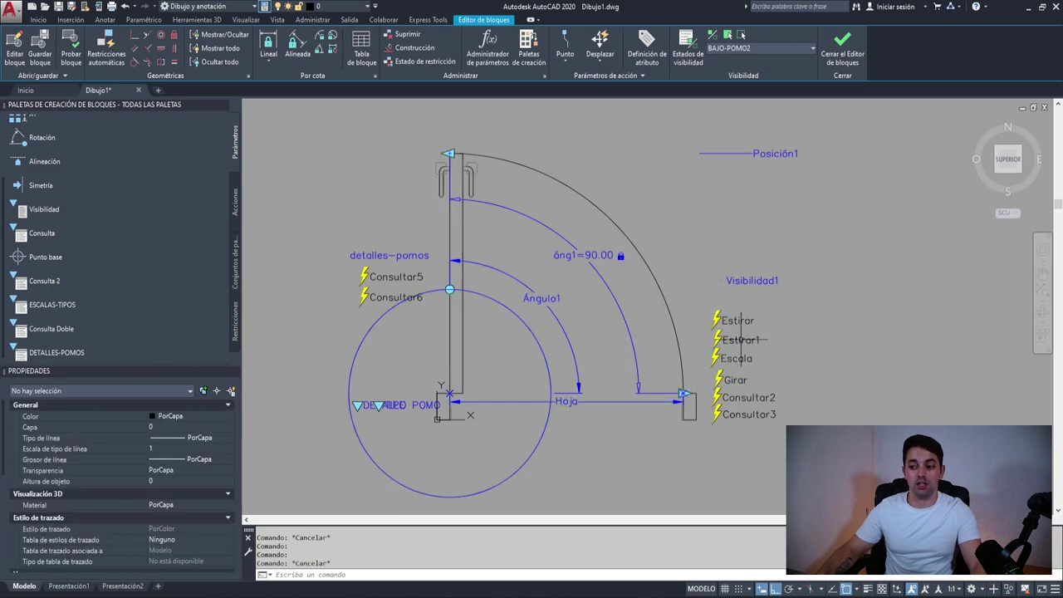
left_click(738, 340)
key("Escape")
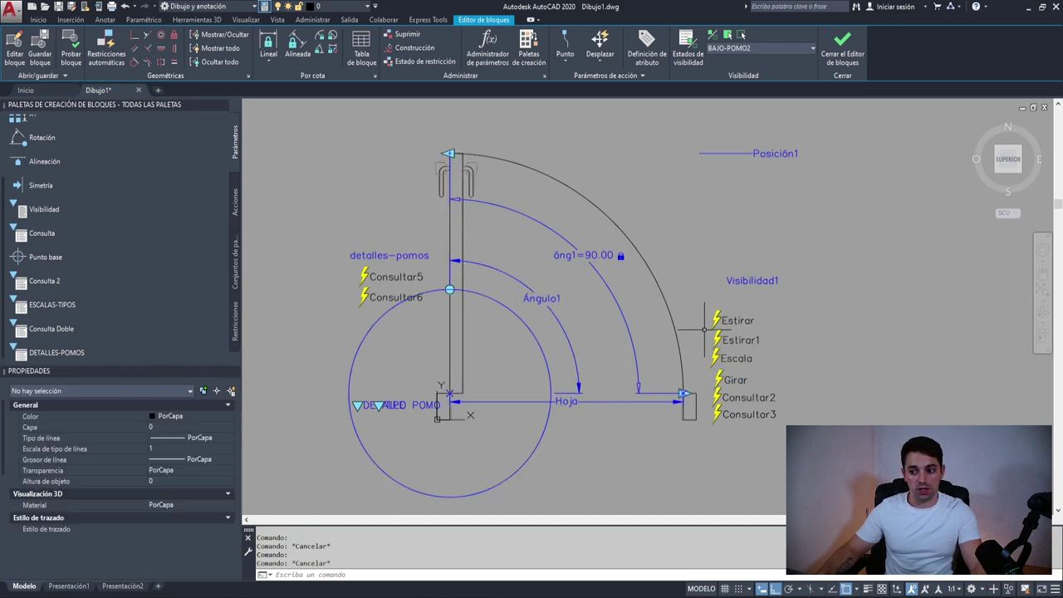
left_click(720, 379)
Step: Give the Girar rotation action a new selection set of objects, then test the block
right_click(721, 379)
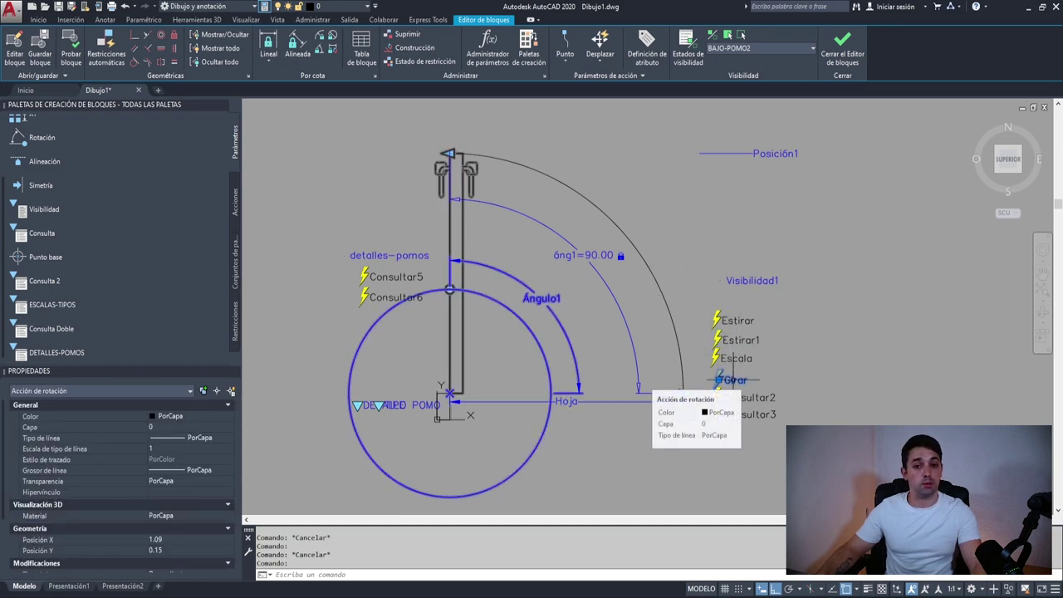
left_click(691, 401)
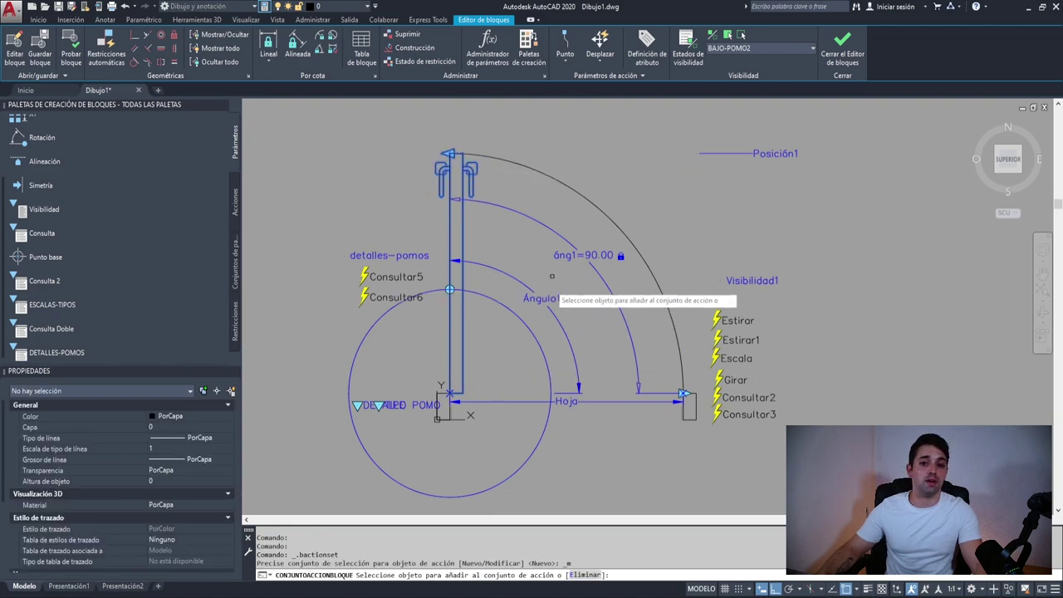
left_click(731, 337)
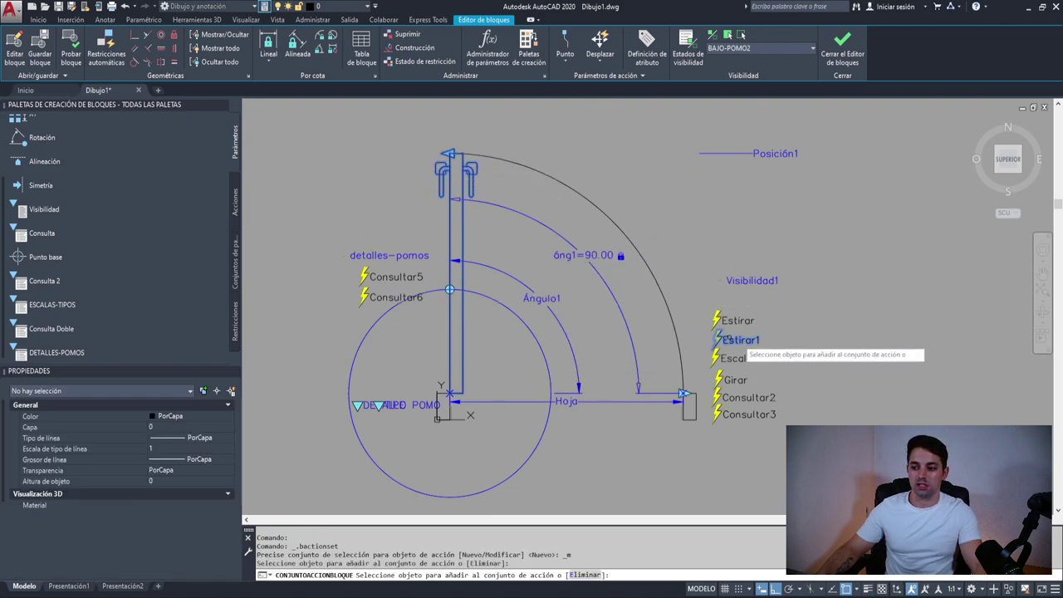
key("Return")
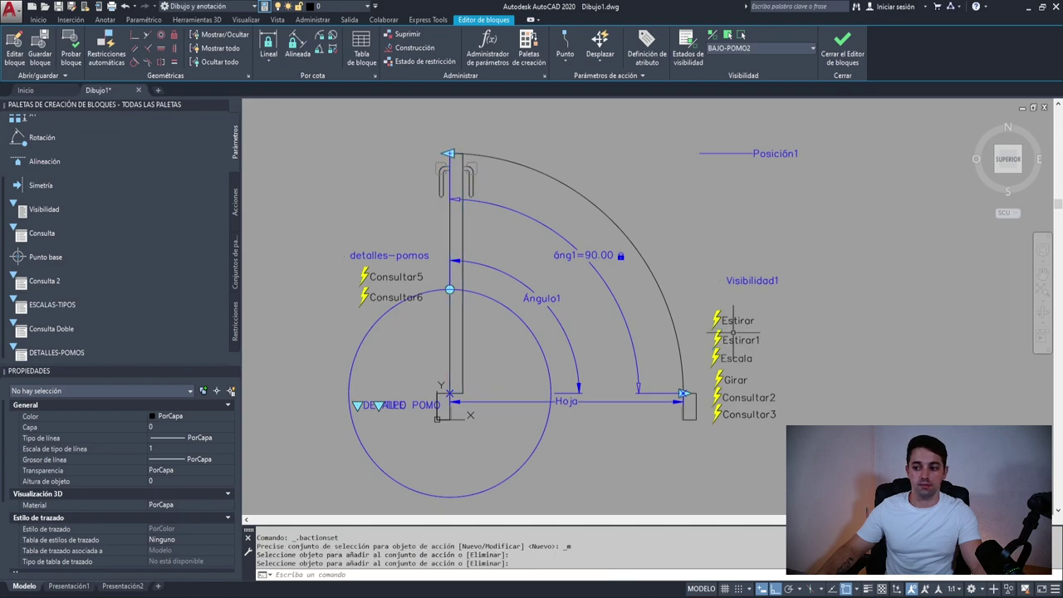
left_click(71, 54)
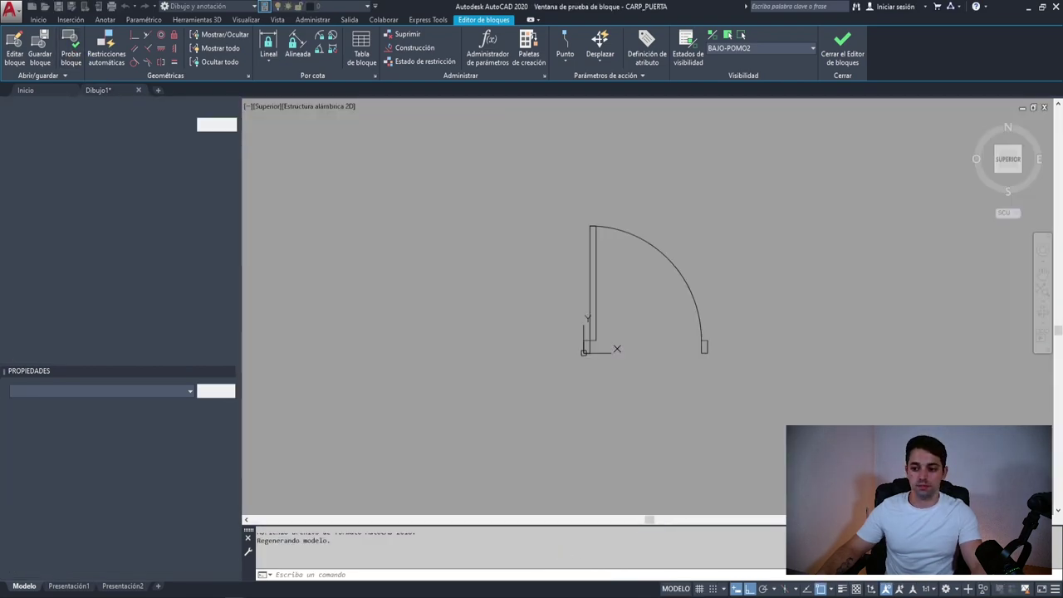
Step: Swing the door leaf to about 55° and 27°, and widen Hoja to 1.54
left_click(495, 332)
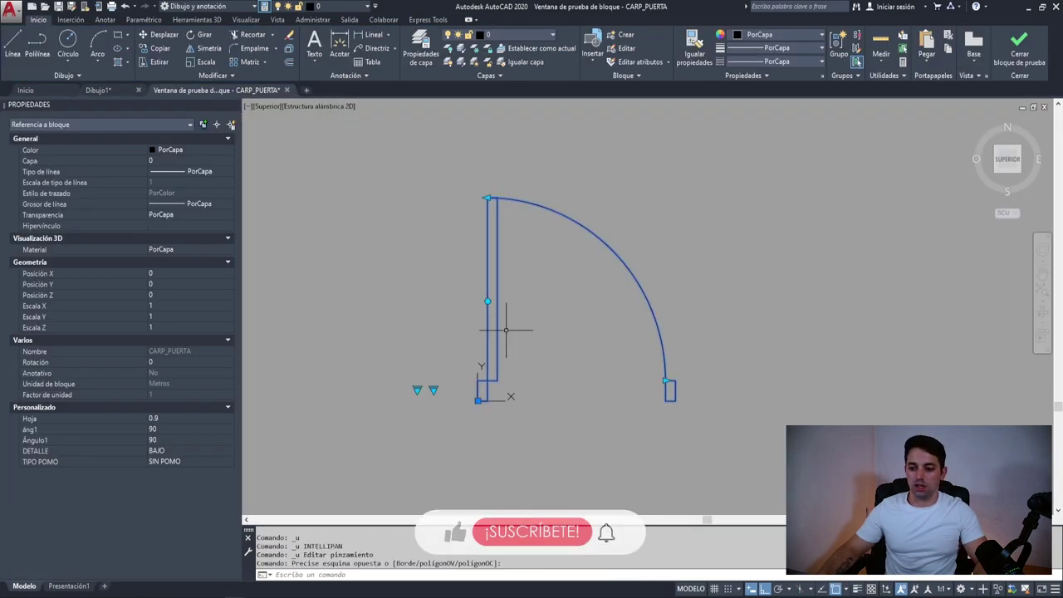
left_click(487, 301)
left_click(542, 301)
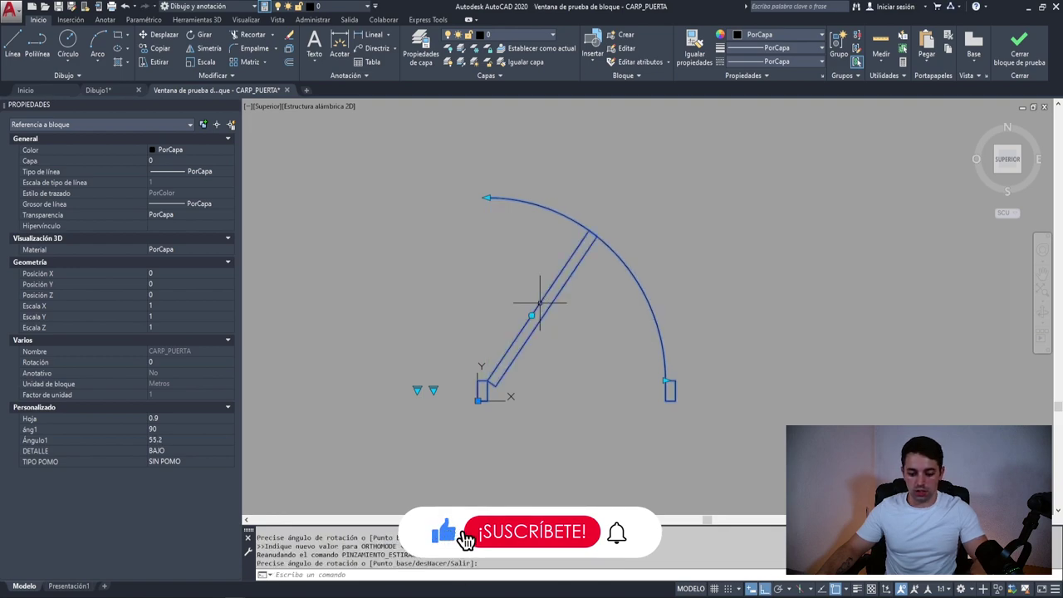
key("F8")
left_click(669, 381)
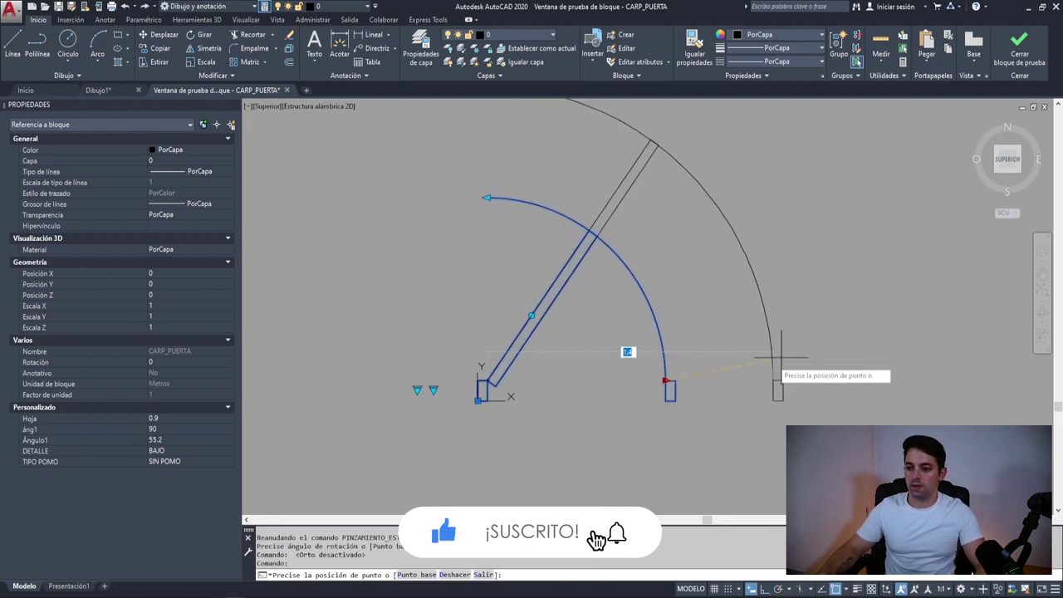
left_click(784, 353)
left_click(477, 363)
left_click(491, 383)
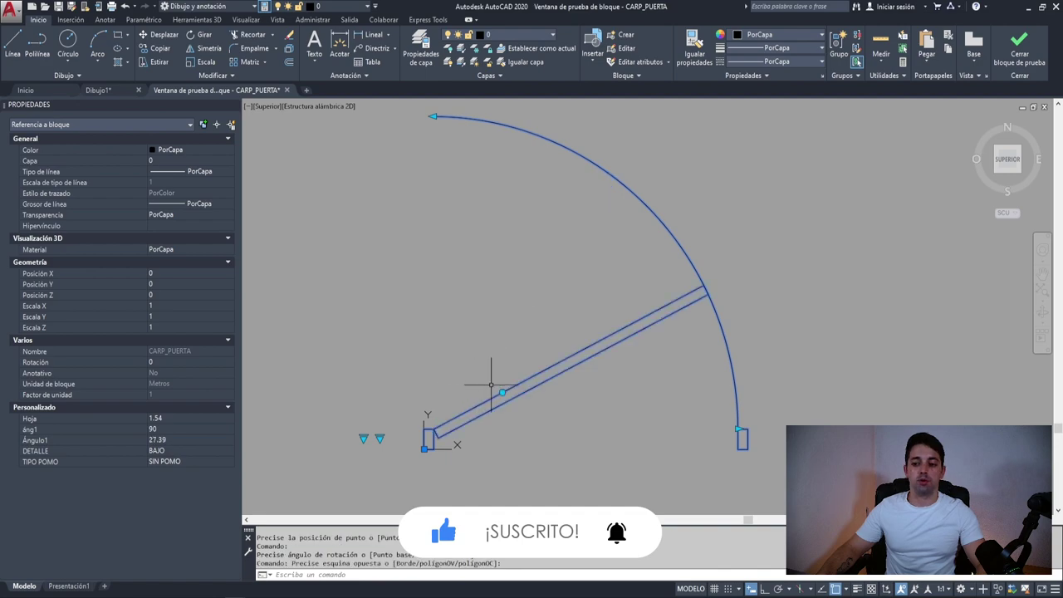
Step: Try shortening the swing arc to the leaf tip, then close the block test
left_click(441, 121)
left_click(432, 116)
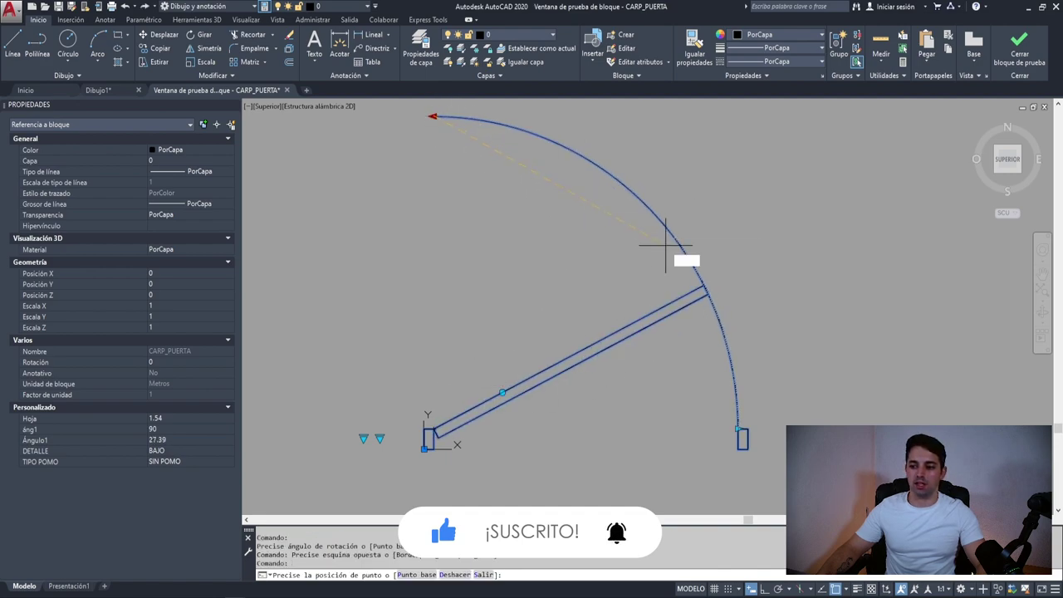
left_click(697, 287)
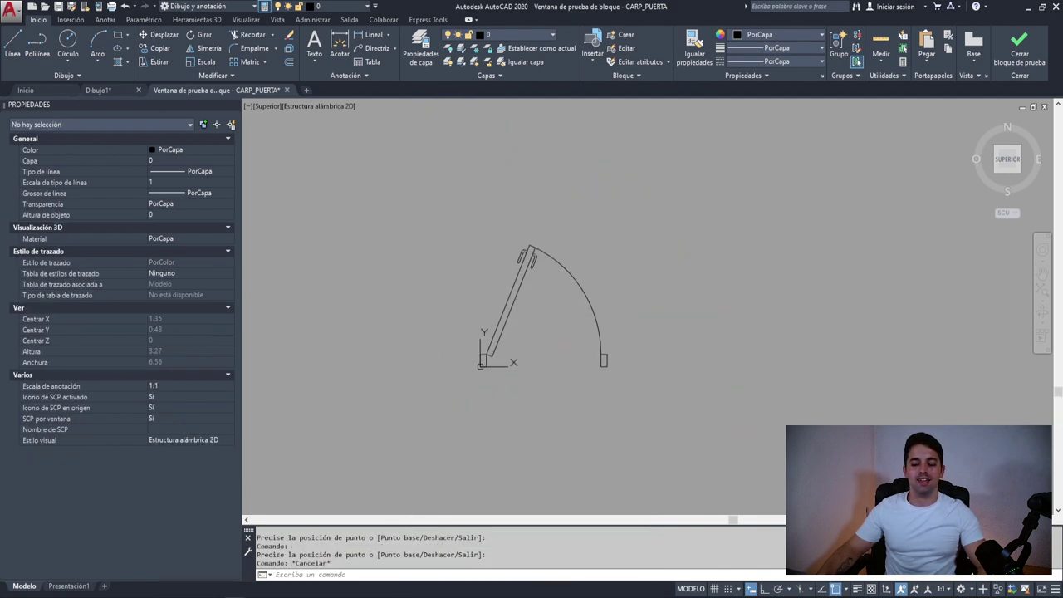
key("Escape")
left_click(367, 454)
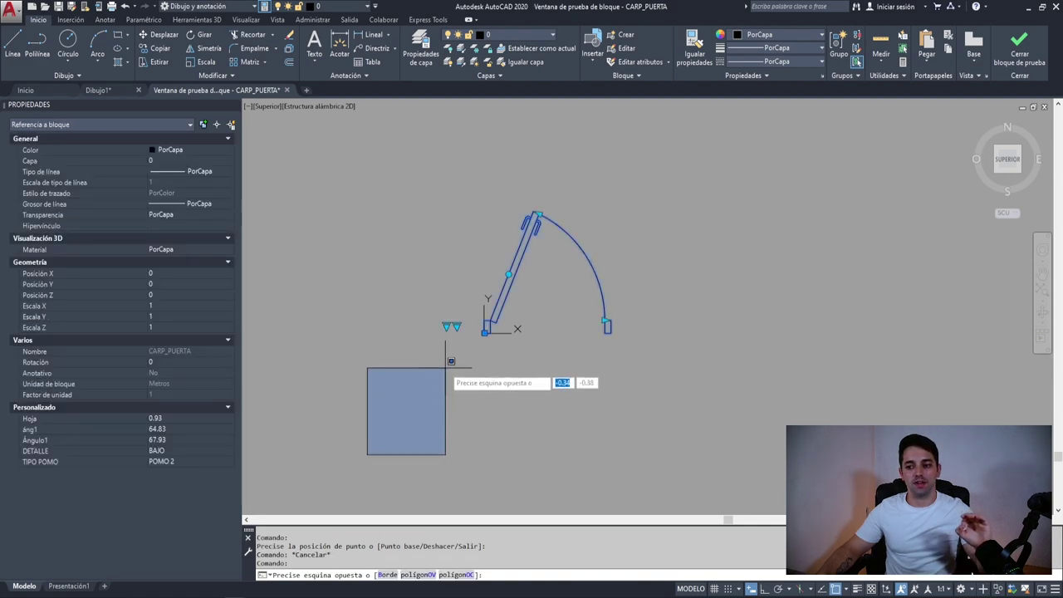
left_click(1019, 66)
Step: Place an alignment parameter based midway along the bottom edge, aligned along that edge
scroll(438, 428, "up", 4)
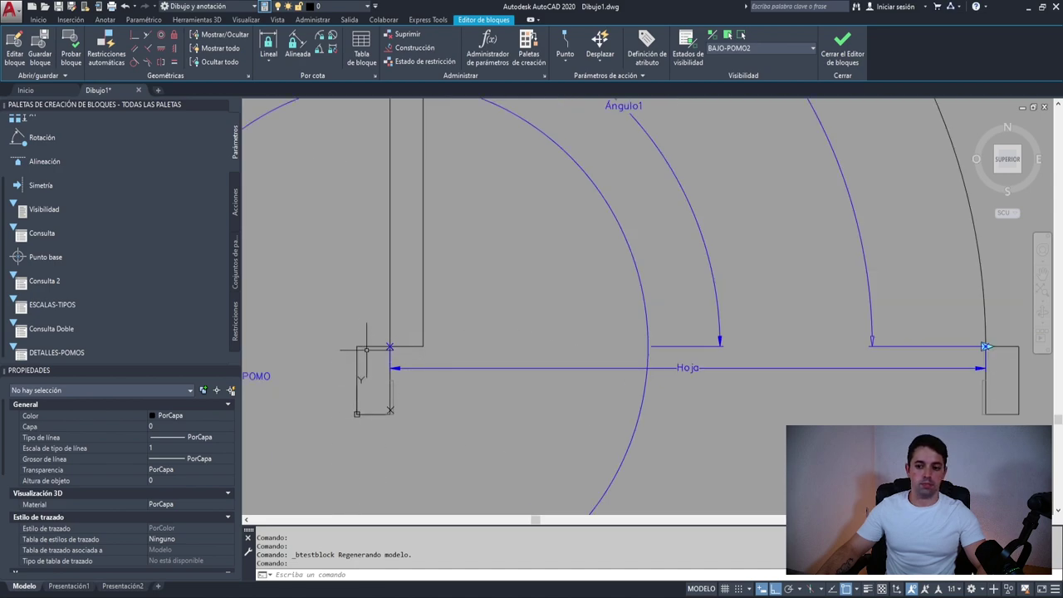
scroll(370, 402, "down", 2)
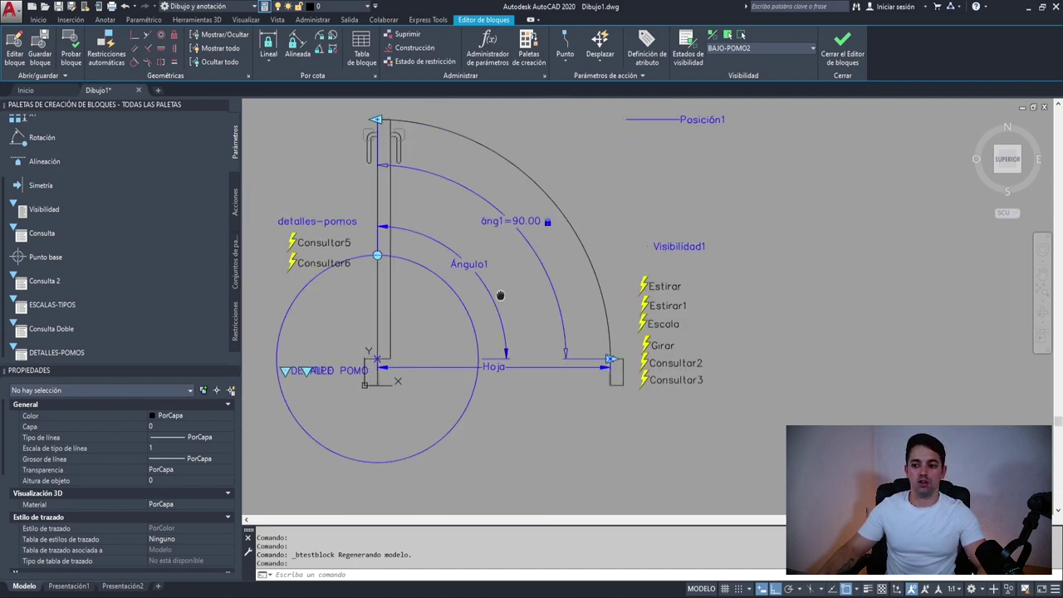
scroll(498, 297, "down", 2)
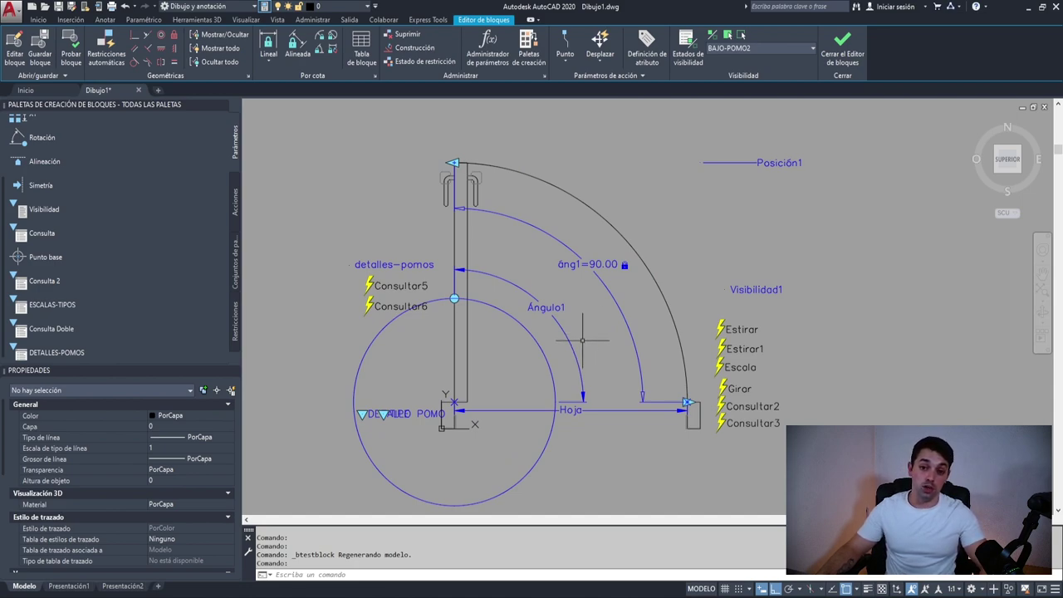
middle_click_drag(595, 403, 614, 409)
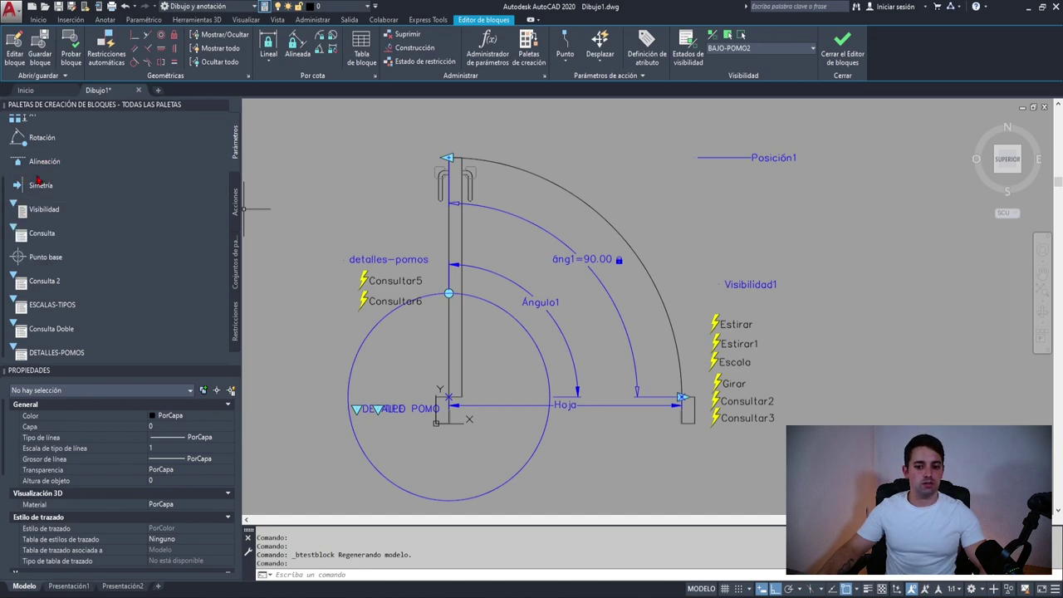
left_click(46, 163)
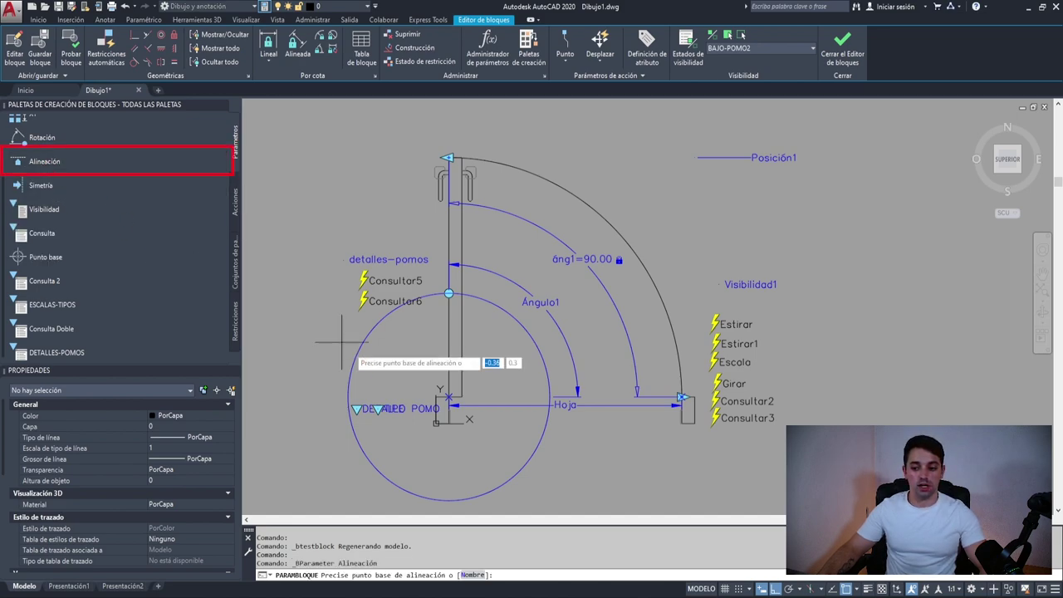
scroll(447, 390, "up", 2)
key("Return")
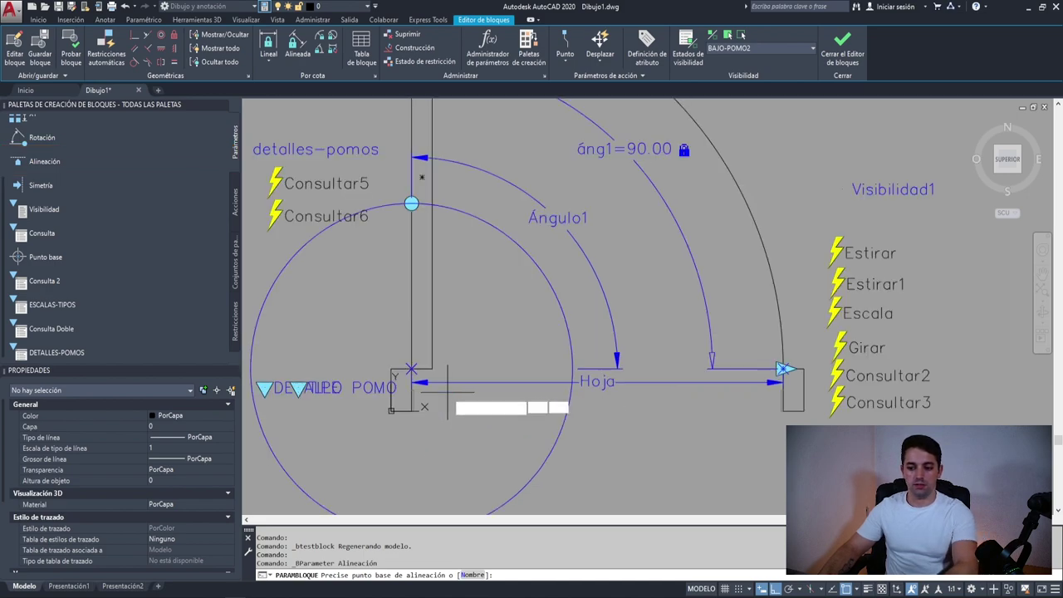
left_click(391, 410)
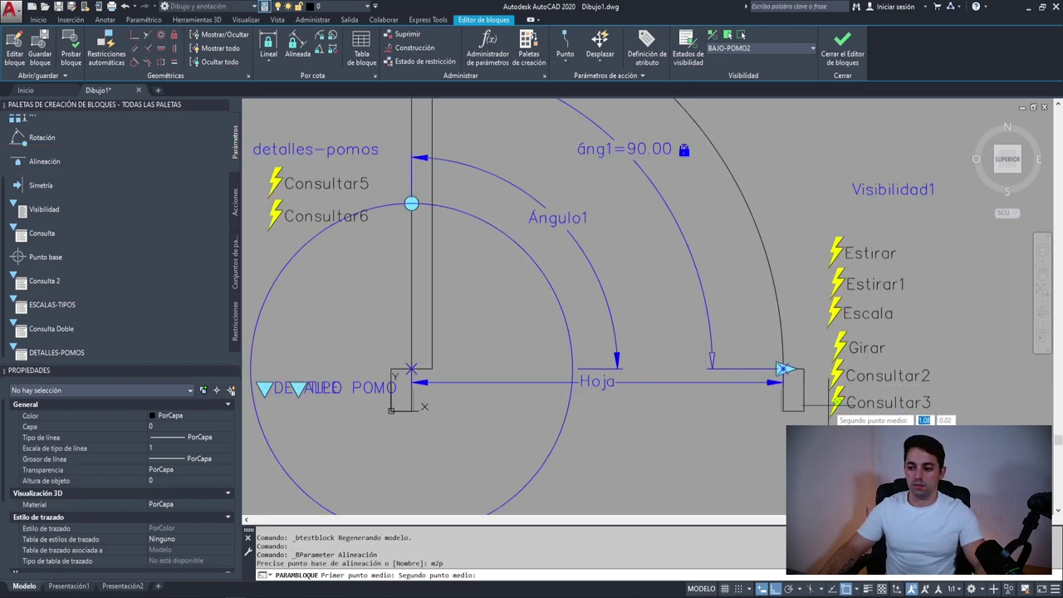
left_click(803, 410)
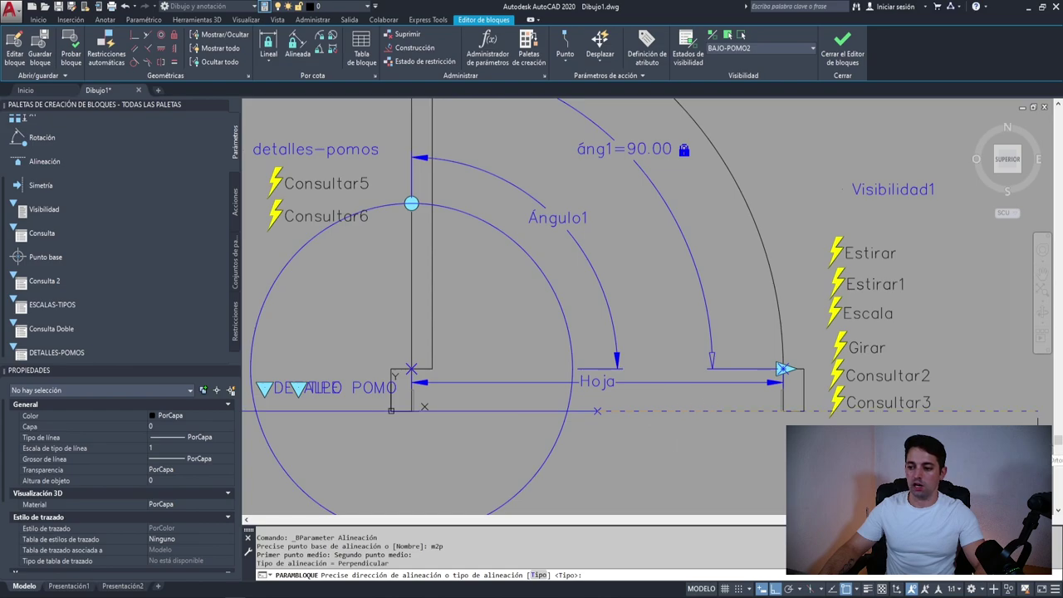
left_click(784, 369)
Step: Select the new alignment parameter to check it, then clear the selection
scroll(594, 490, "down", 1)
scroll(581, 465, "down", 2)
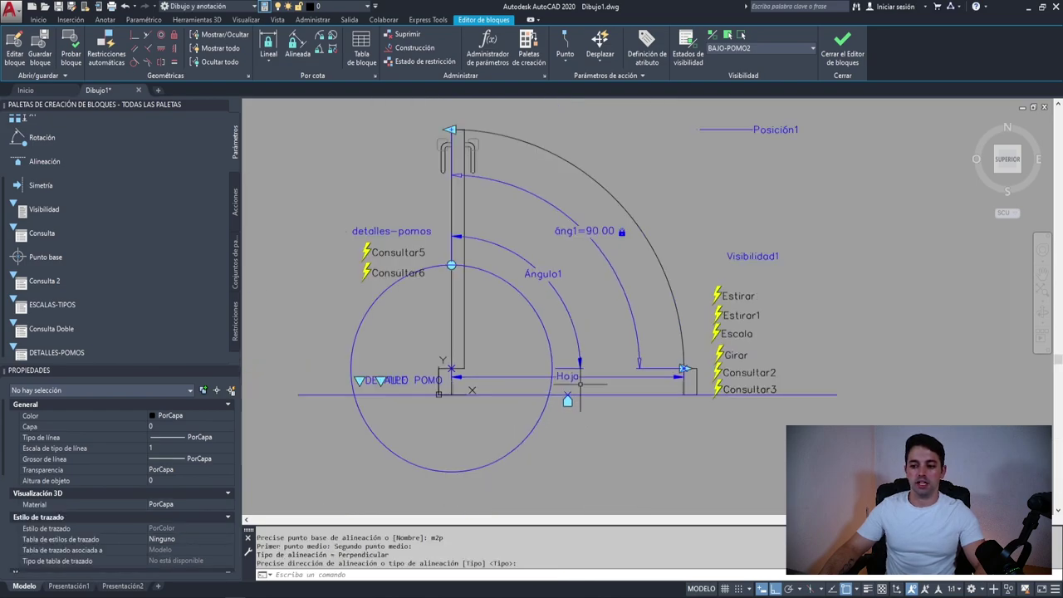
left_click(556, 407)
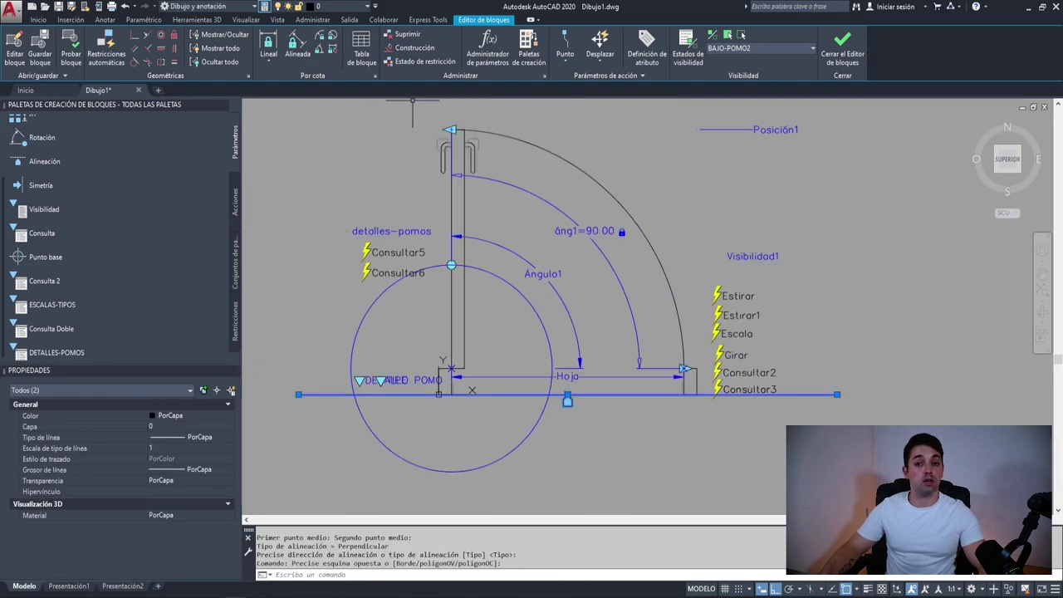
middle_click_drag(415, 188, 410, 226)
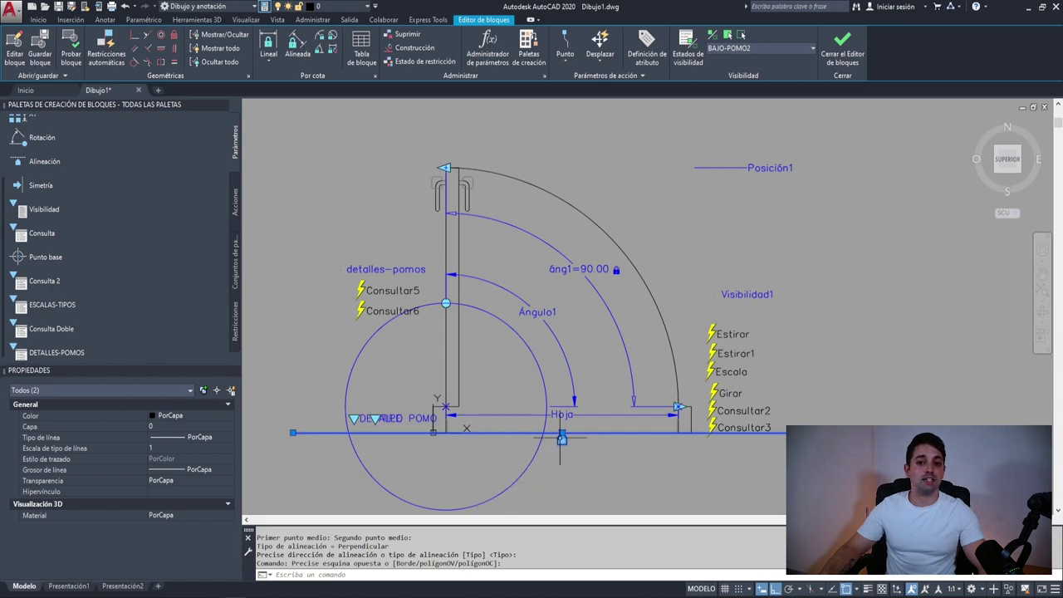
key("Escape")
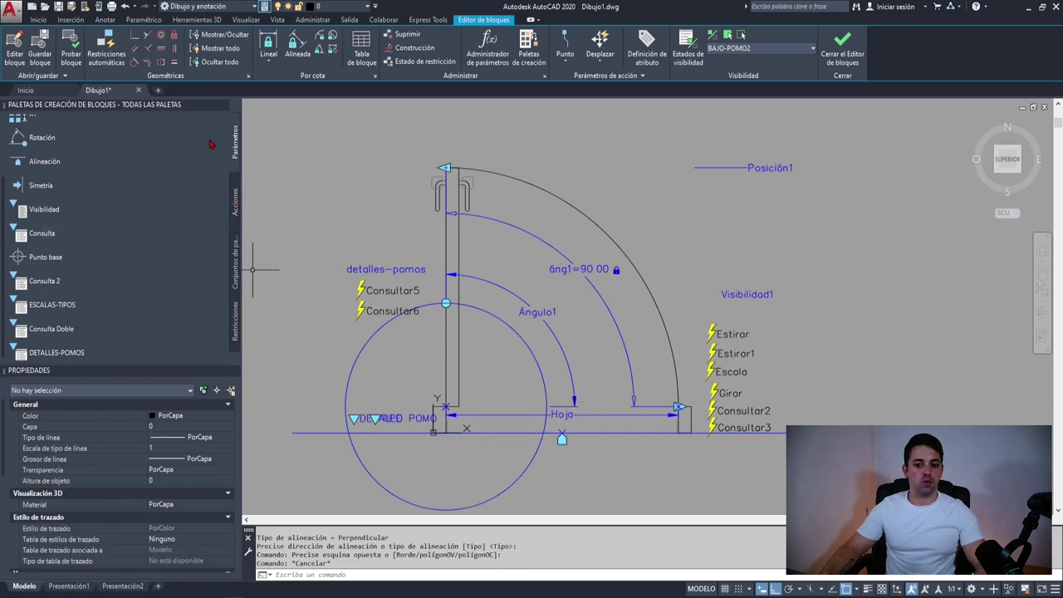
Step: Attempt a flip parameter with an m2p base and horizontal axis, then undo the accidental grip stretch
left_click(51, 187)
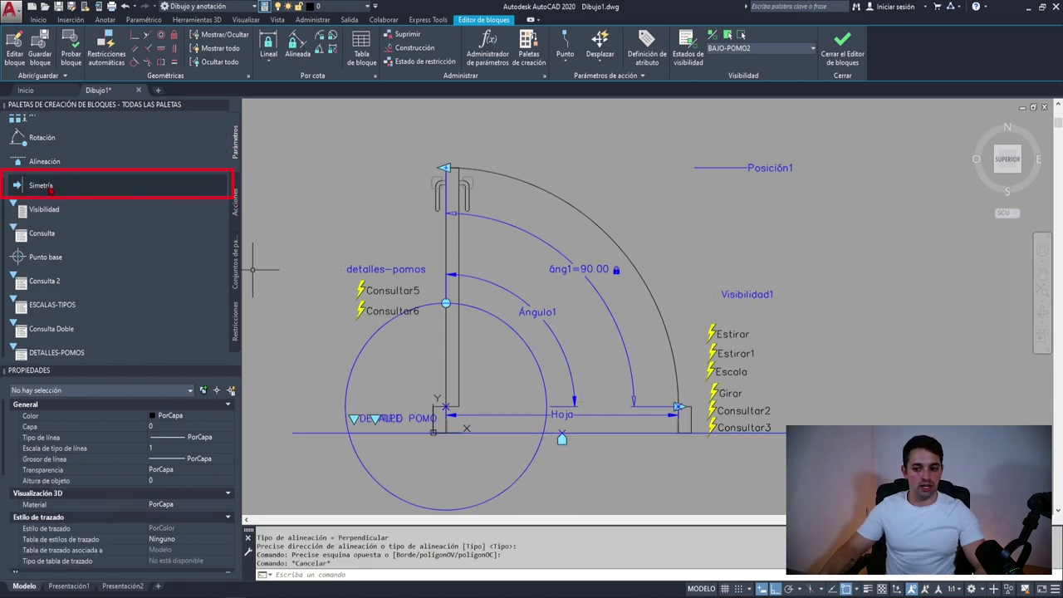
type("m2p")
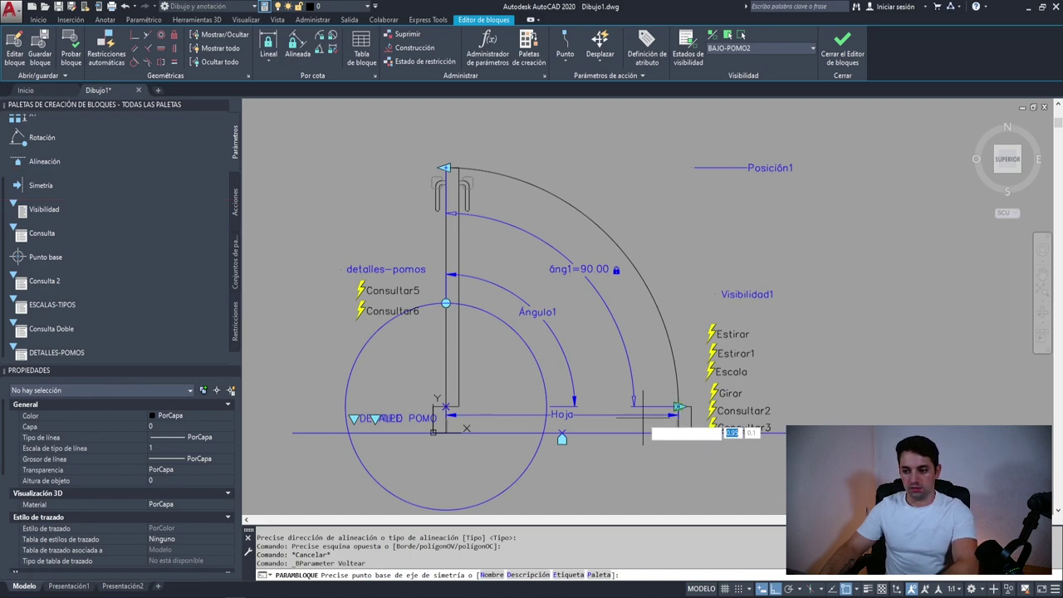
key("Return")
left_click(680, 432)
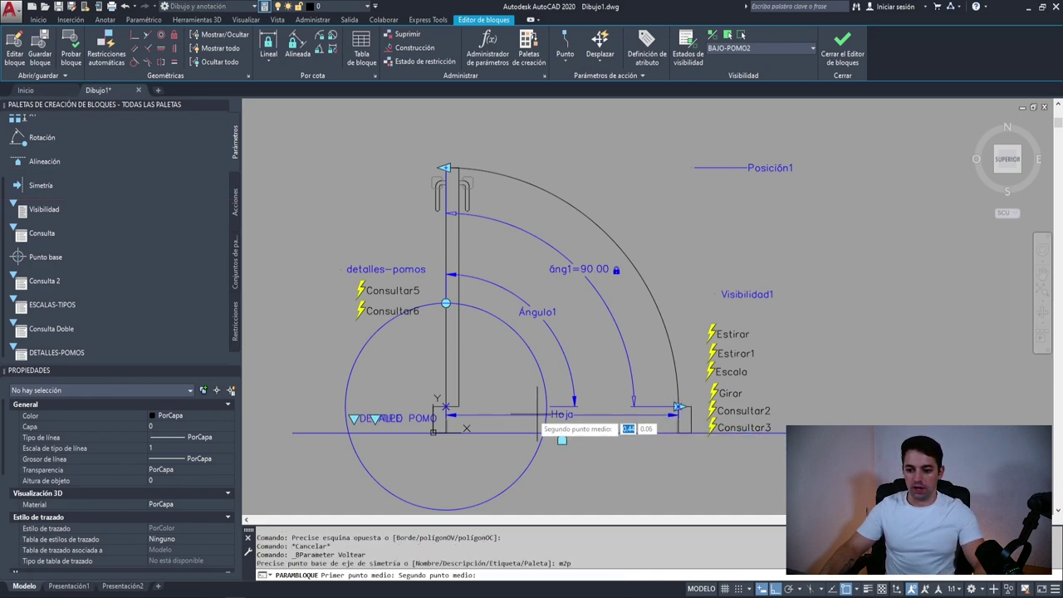
left_click(432, 428)
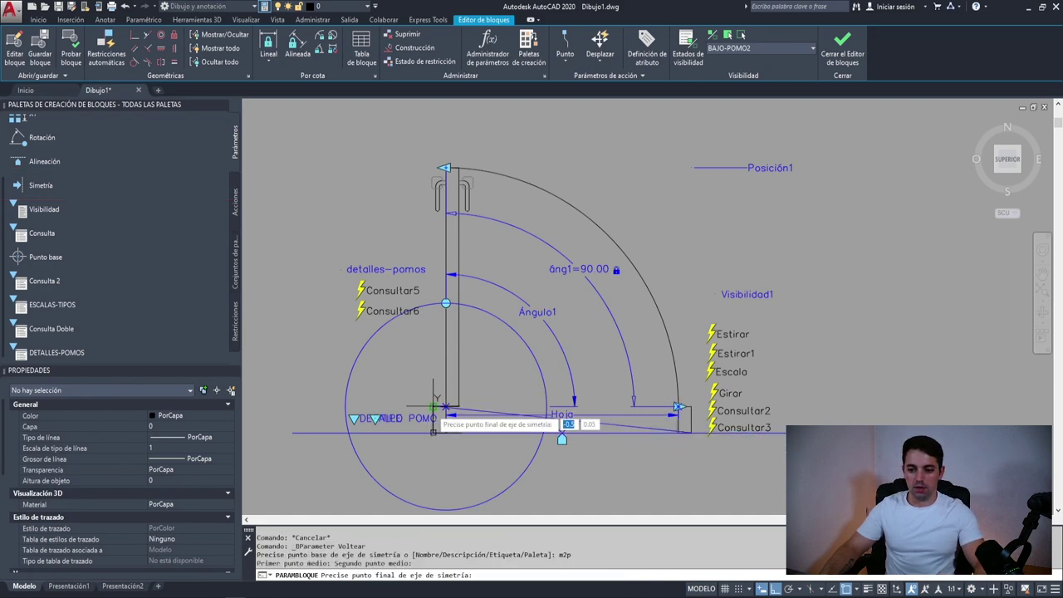
left_click(948, 406)
scroll(602, 415, "up", 3)
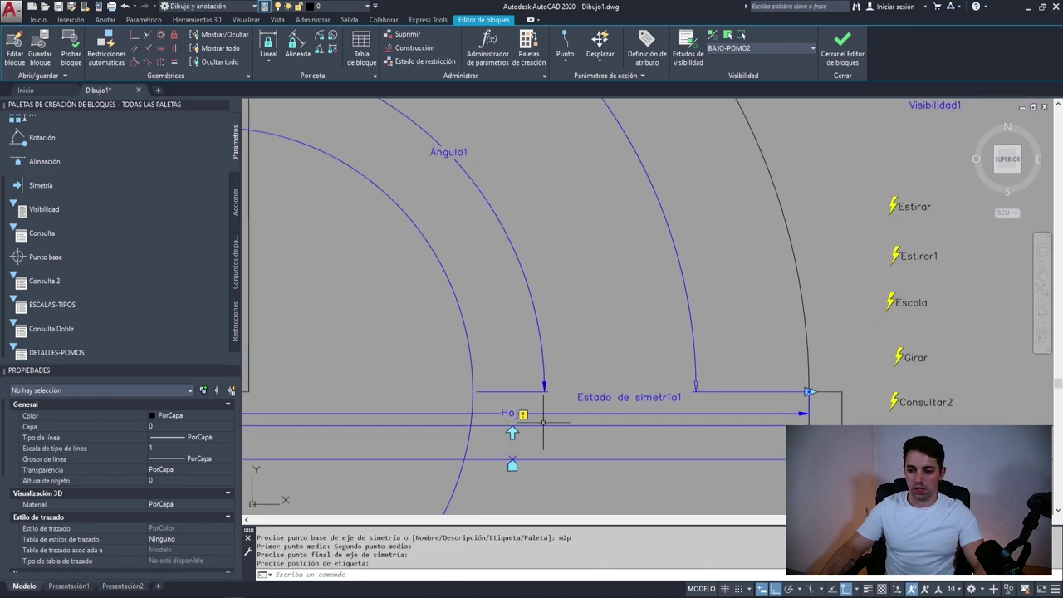
left_click(543, 422)
key("ctrl+z")
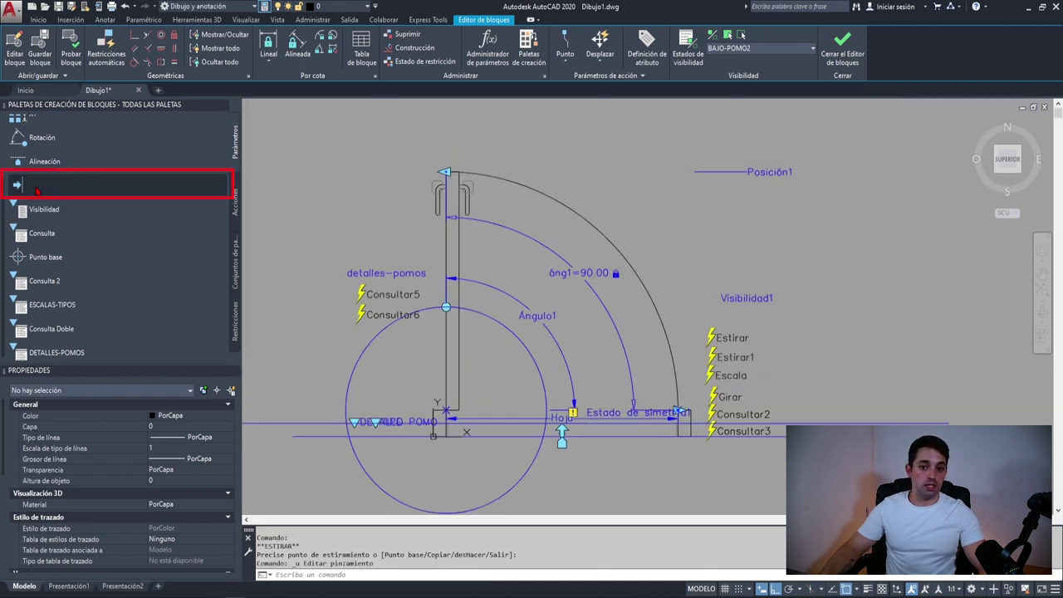
Step: Place Estado de simetría2 with a vertical axis through the door width's midpoint
left_click(94, 185)
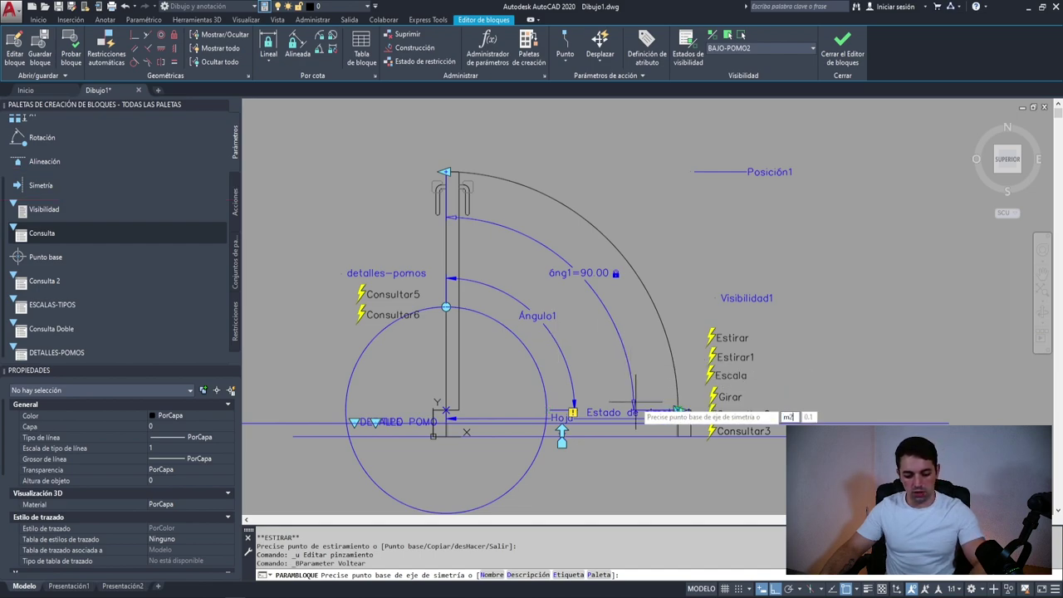
type("p")
key("Return")
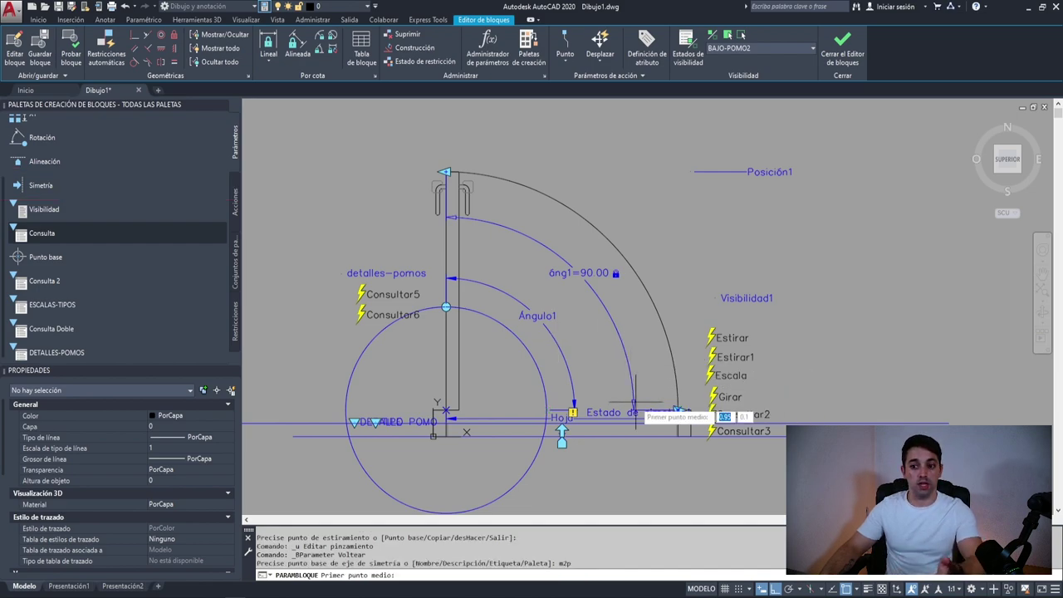
left_click(446, 420)
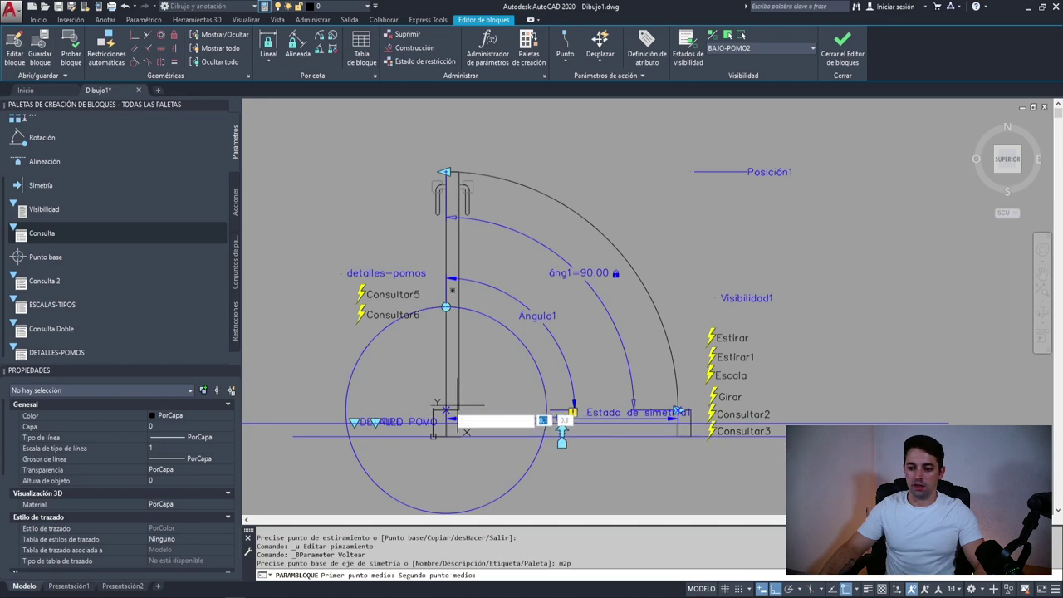
scroll(431, 407, "up", 4)
left_click(438, 414)
scroll(440, 410, "down", 4)
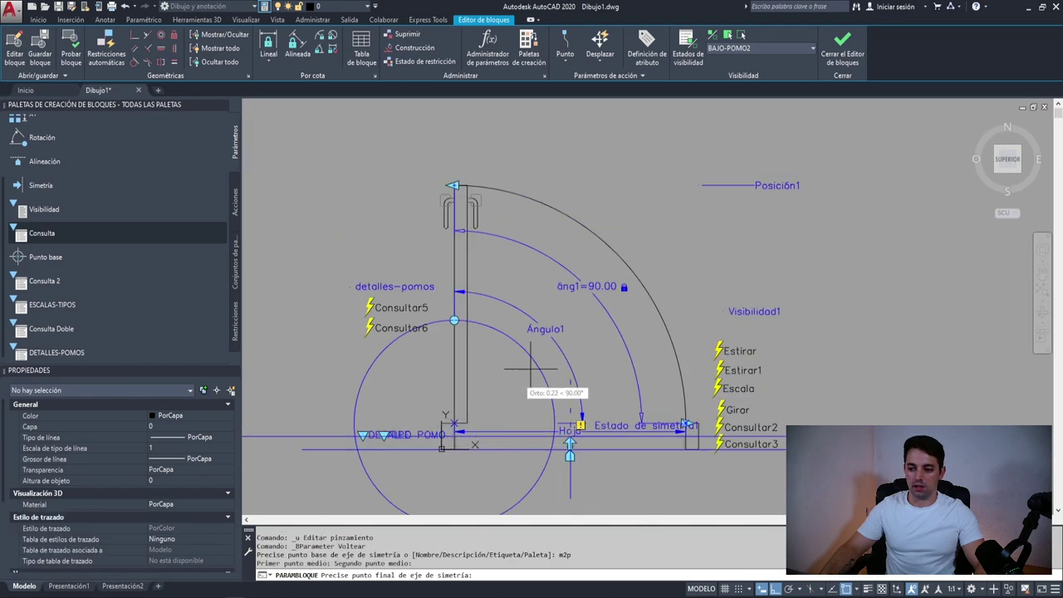
left_click(622, 124)
left_click(708, 383)
scroll(538, 397, "up", 3)
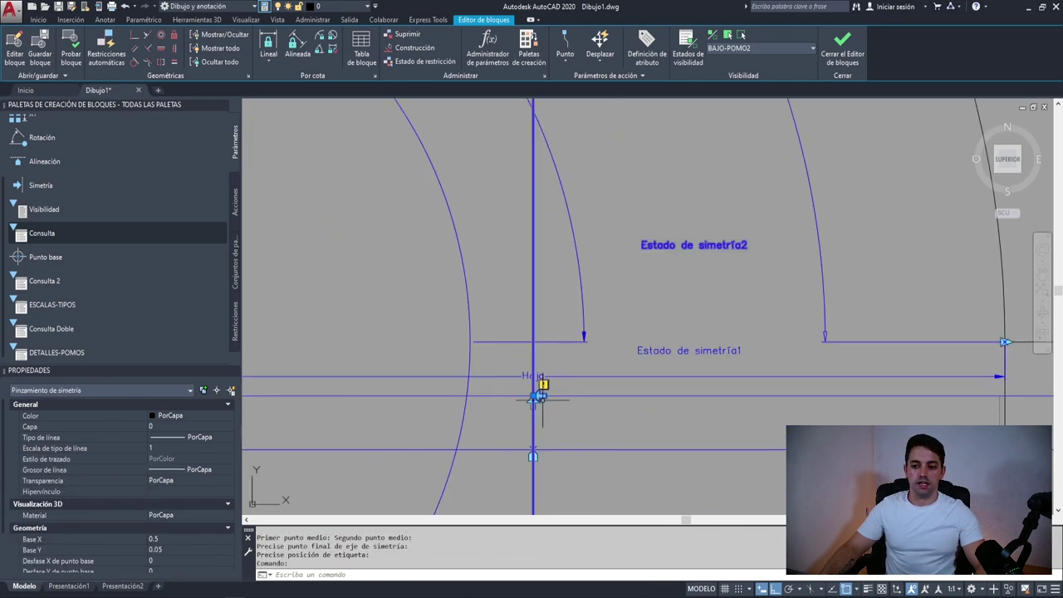
Step: Move the Estado de simetría2 label higher up, away from the Hoja grip
left_click(538, 395)
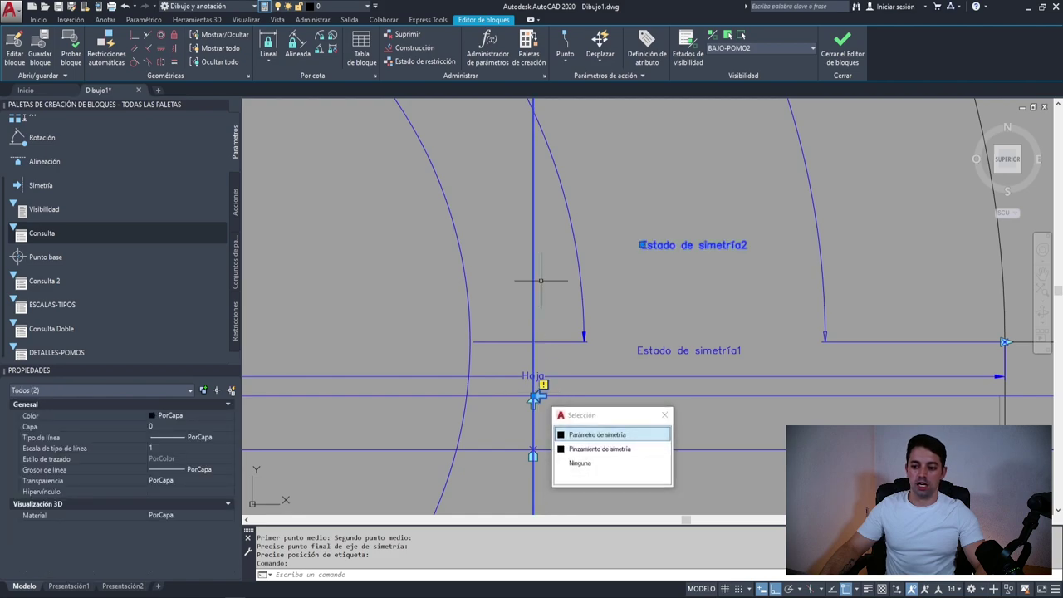
left_click(535, 397)
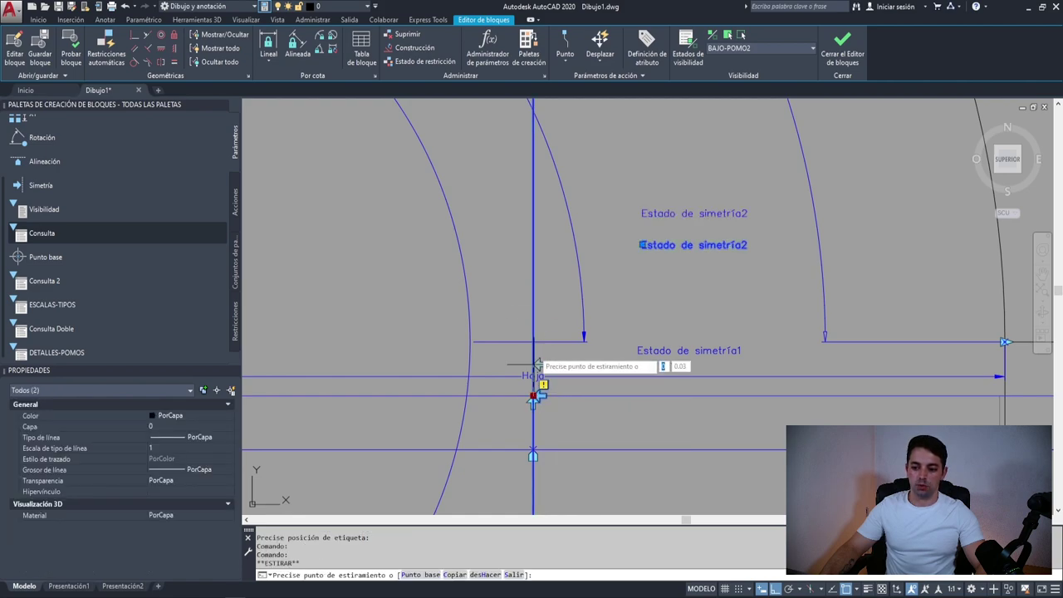
left_click(509, 289)
key("Escape")
scroll(535, 315, "down", 4)
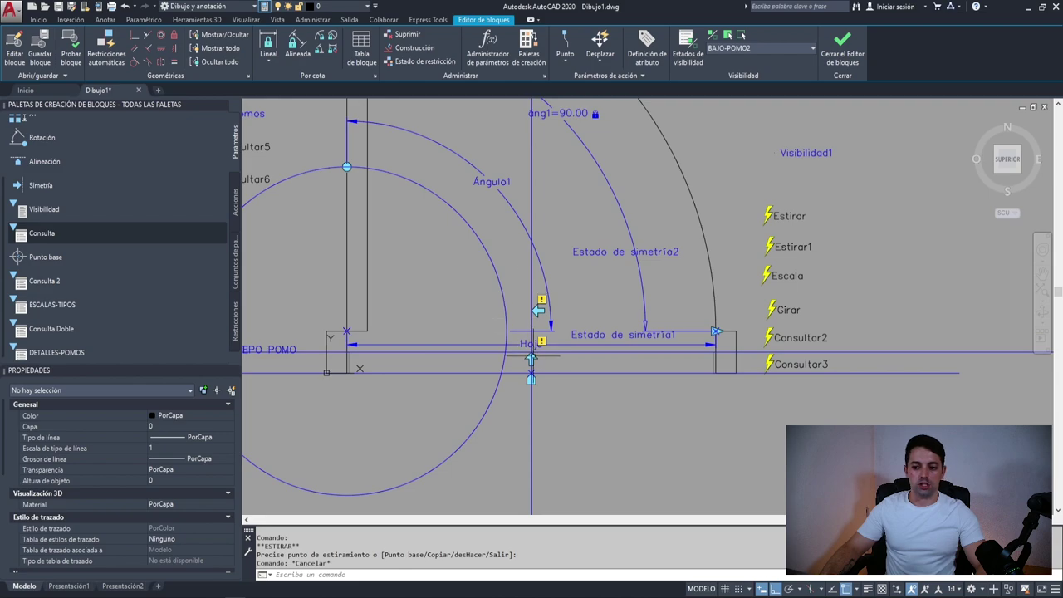
scroll(529, 358, "down", 2)
scroll(332, 290, "down", 2)
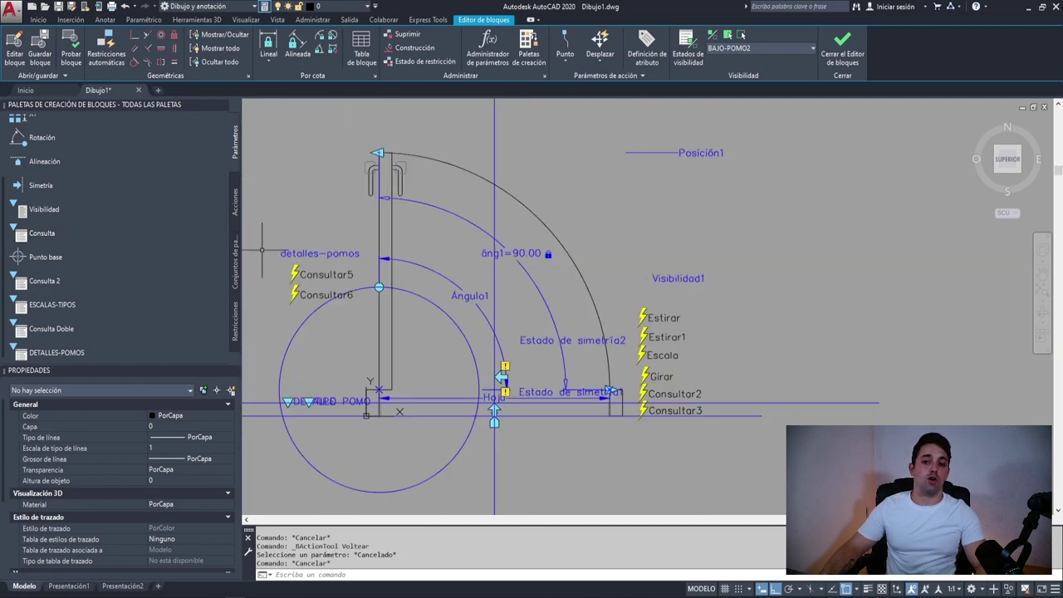
scroll(441, 361, "up", 2)
Step: Select Estado de simetría2 to check it, then shift the drawing down and right
left_click(614, 320)
left_click(549, 340)
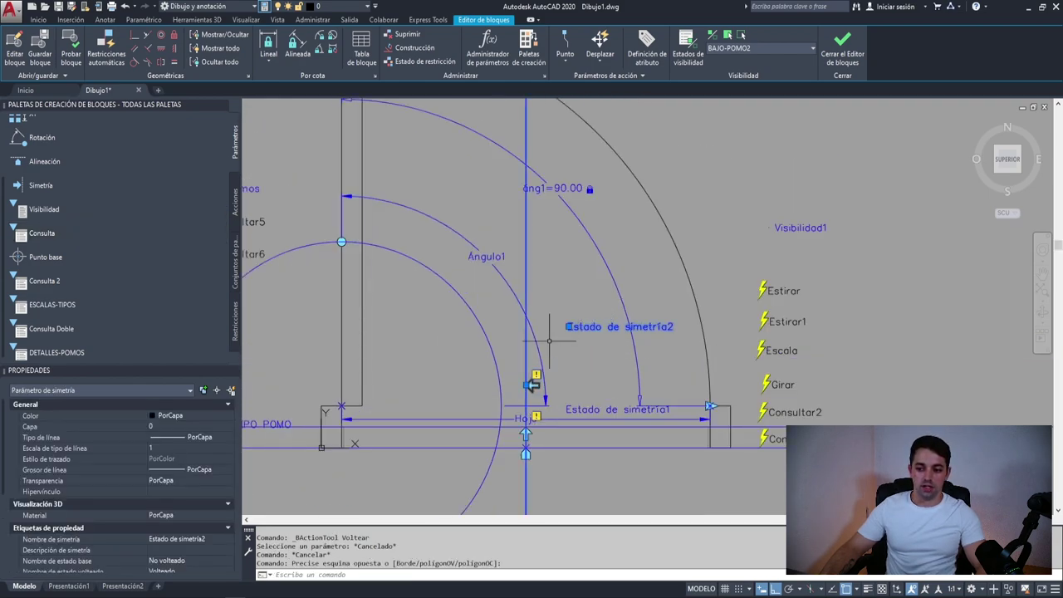
key("Escape")
key("Escape")
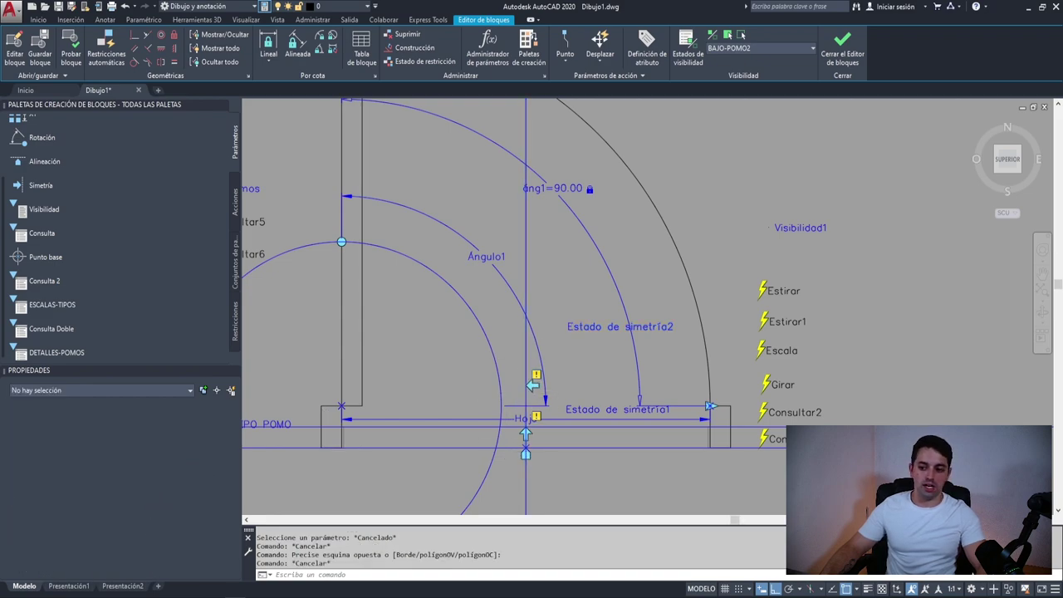
scroll(656, 456, "up", 2)
scroll(420, 374, "down", 2)
scroll(292, 274, "down", 2)
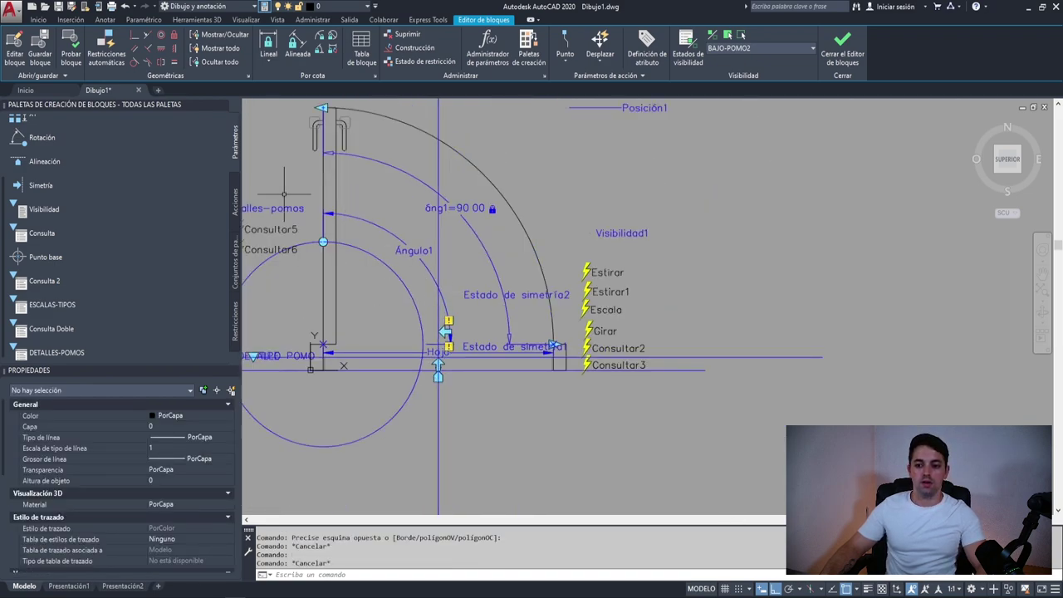
middle_click_drag(410, 252, 459, 288)
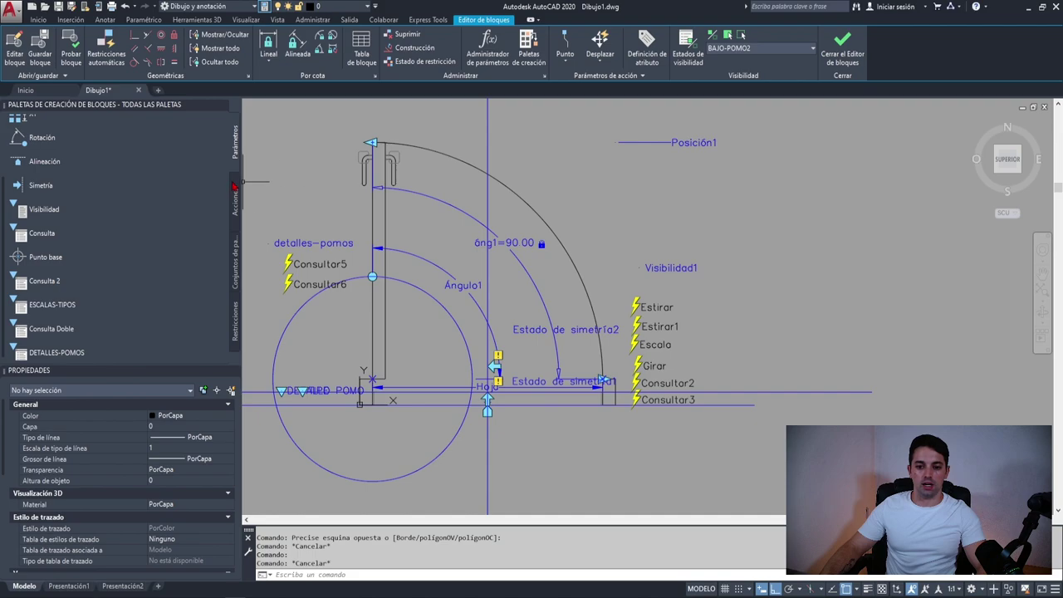
scroll(173, 188, "up", 3)
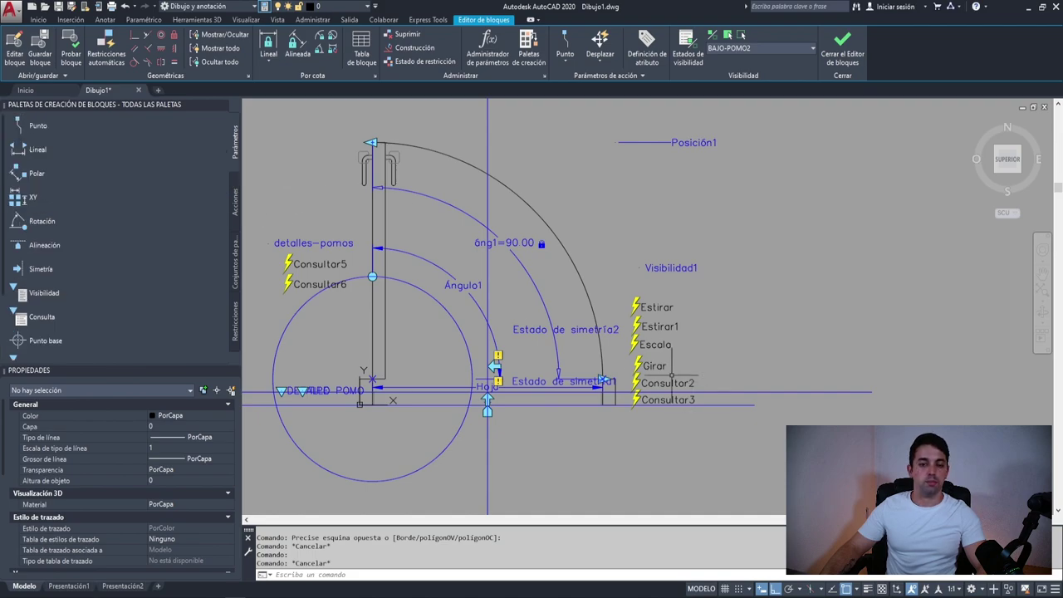
Step: Start a move action driven by the right end point of Estado de simetría1
left_click(238, 200)
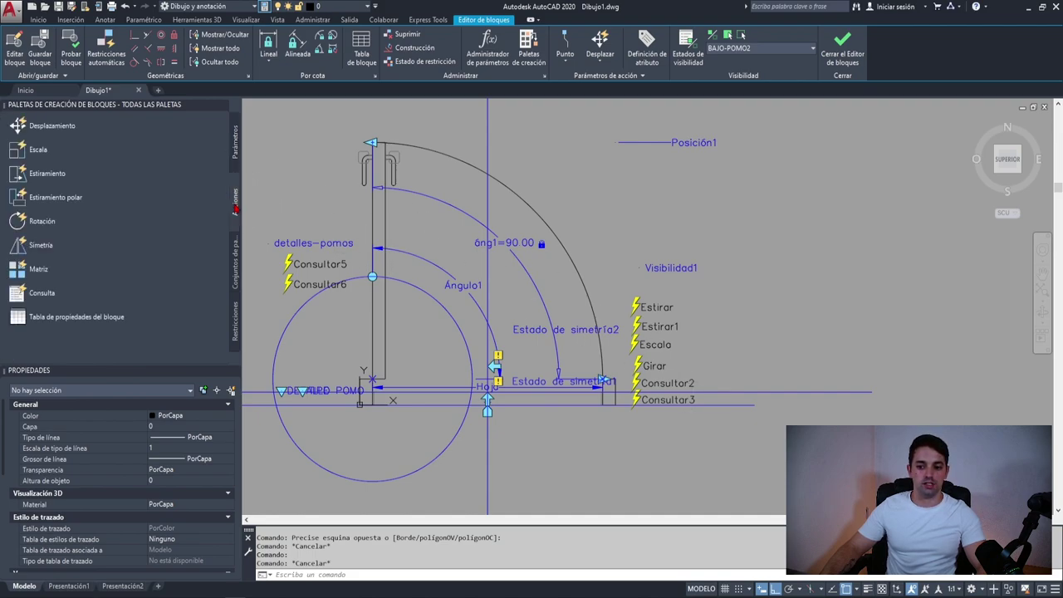
left_click(44, 128)
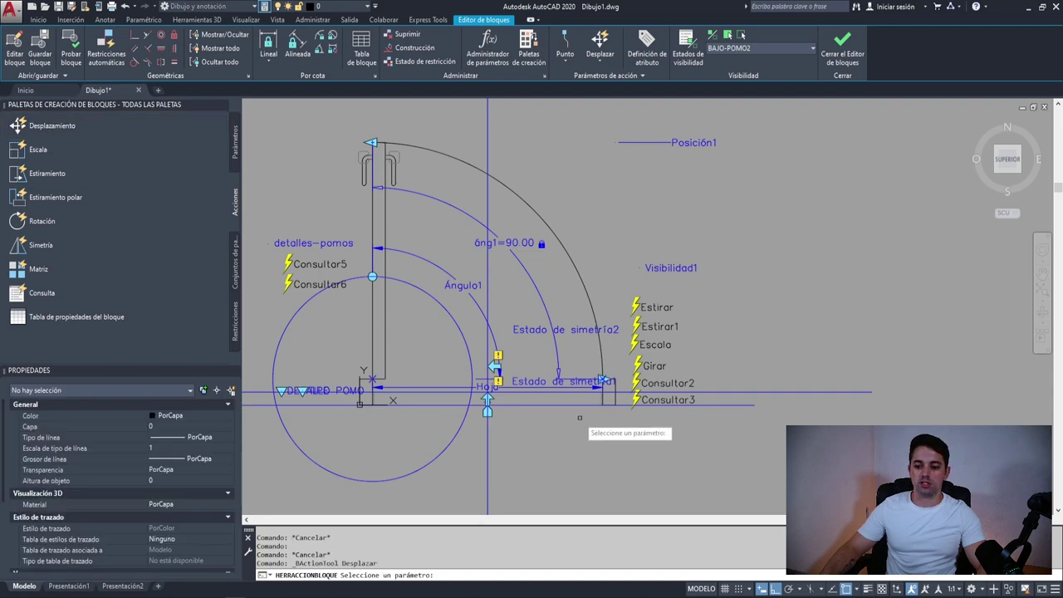
scroll(592, 381, "up", 4)
scroll(592, 382, "down", 2)
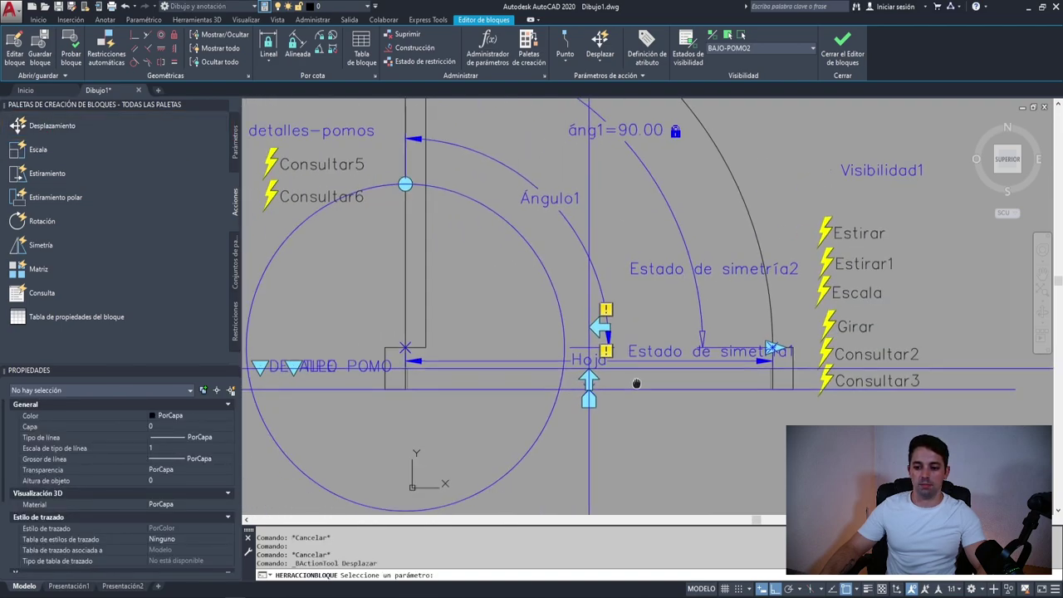
left_click(515, 371)
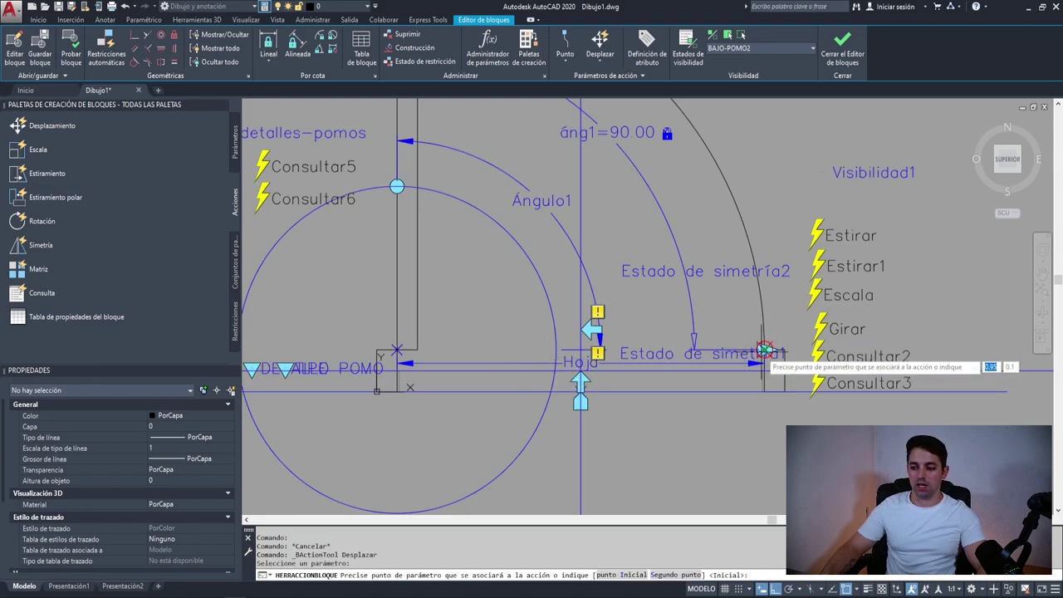
left_click(765, 349)
Step: Window-select the flip axis arrows and grips as the move action's objects
scroll(581, 365, "up", 1)
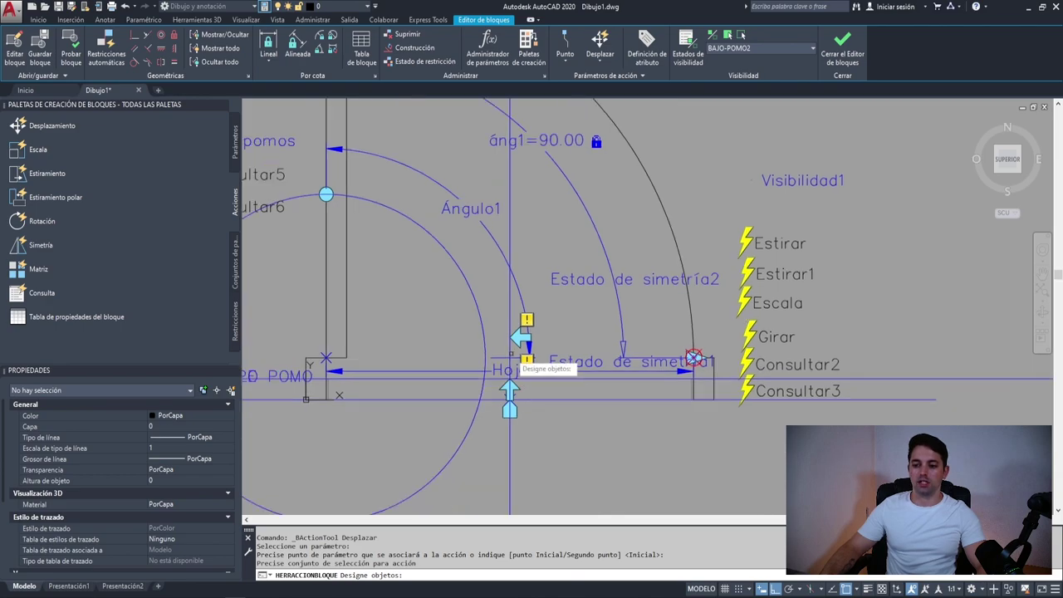
scroll(532, 366, "up", 3)
left_click(522, 276)
left_click(452, 324)
scroll(540, 324, "down", 3)
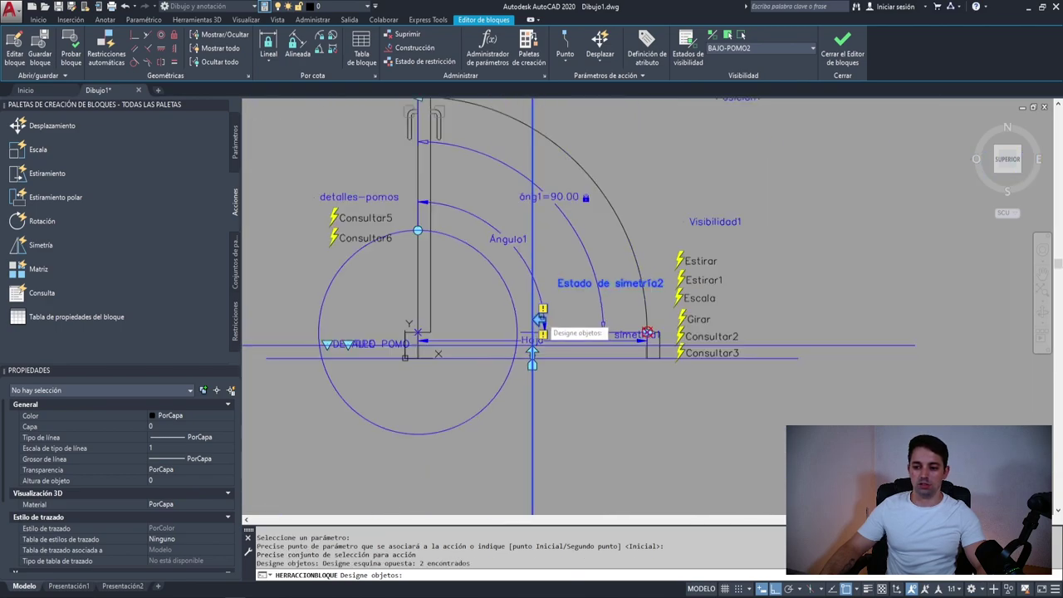
scroll(544, 324, "up", 3)
scroll(544, 326, "down", 3)
scroll(522, 384, "up", 3)
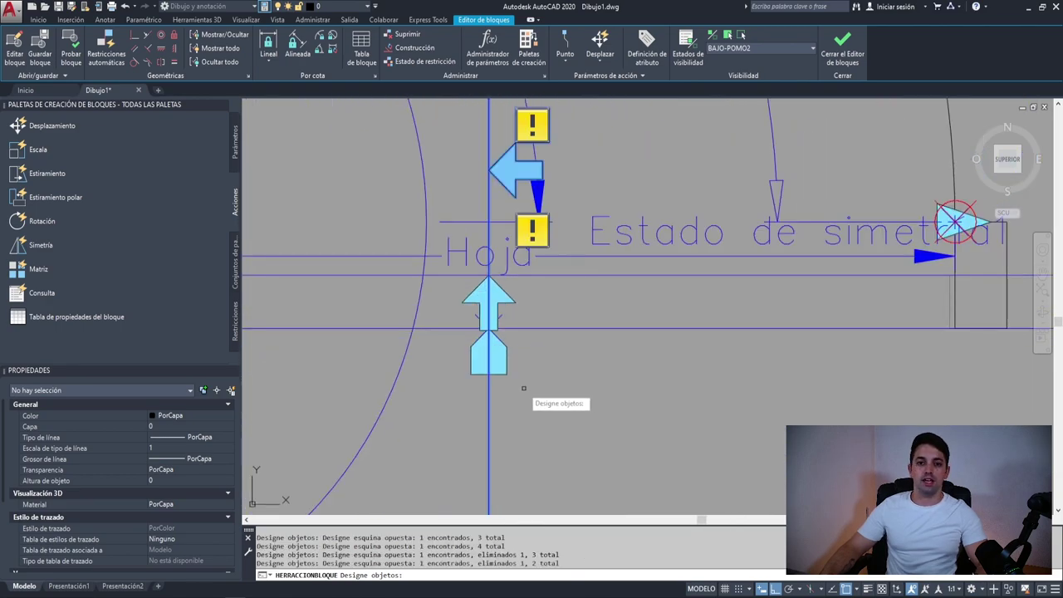
left_click(574, 370)
left_click(548, 305)
scroll(555, 300, "down", 1)
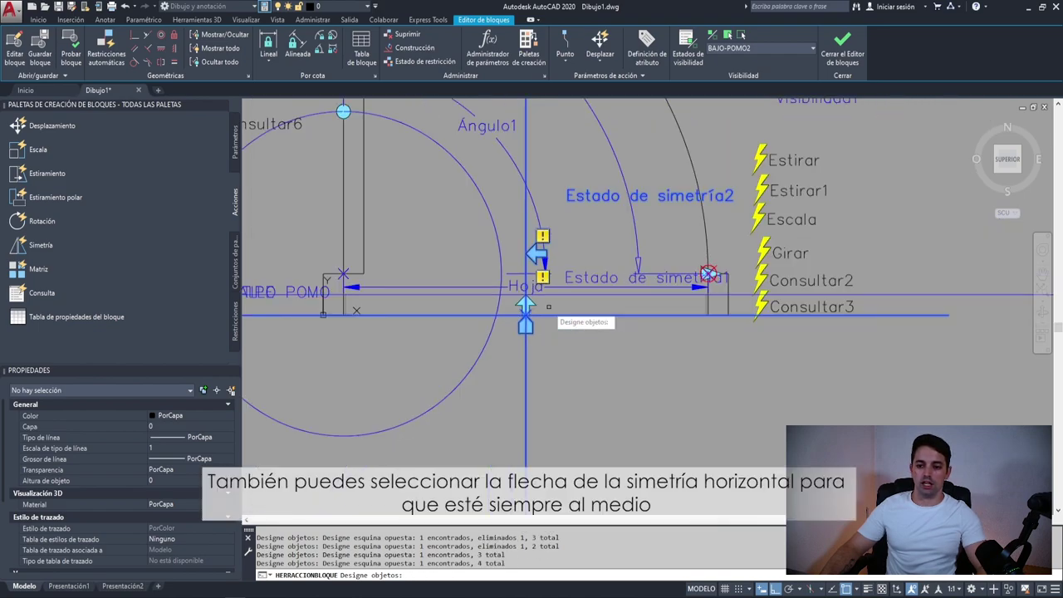
scroll(552, 315, "down", 1)
scroll(547, 380, "down", 1)
key("Return")
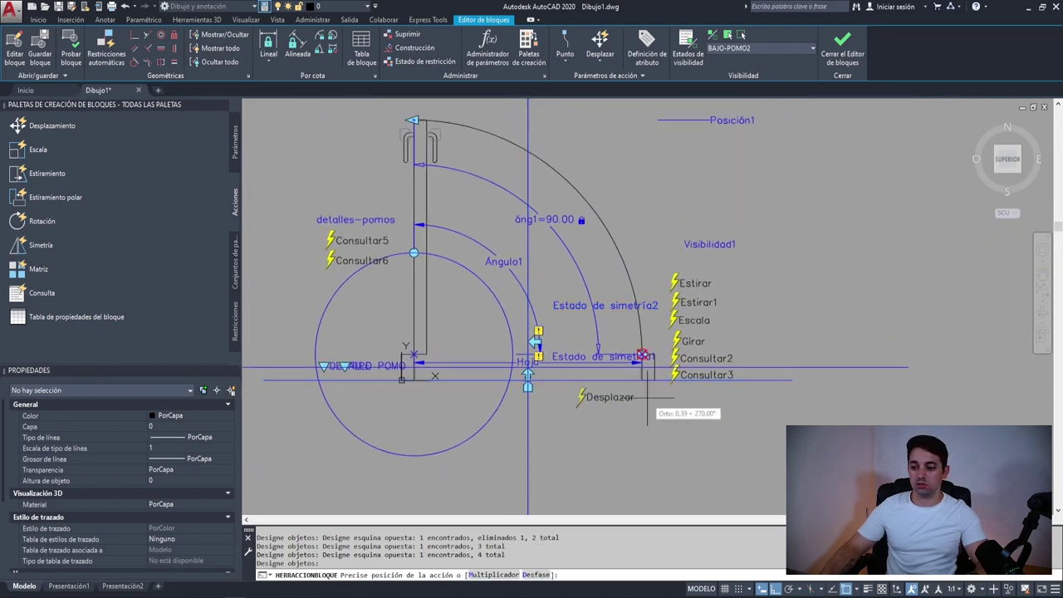
Step: Place the Desplazar label, then move it just below Consultar3
left_click(675, 382)
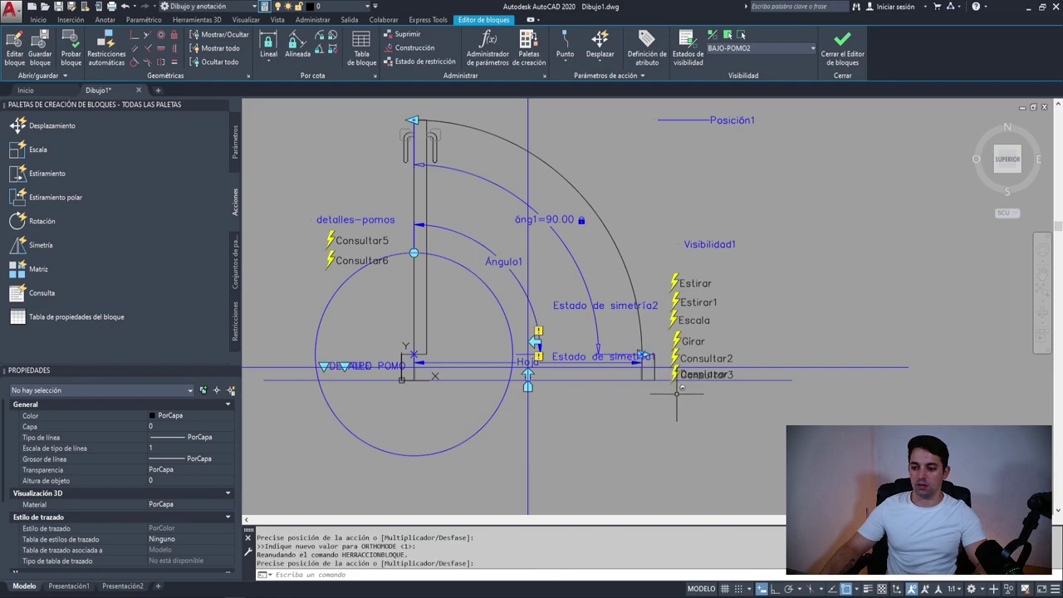
scroll(685, 377, "up", 5)
left_click(681, 388)
left_click(727, 444)
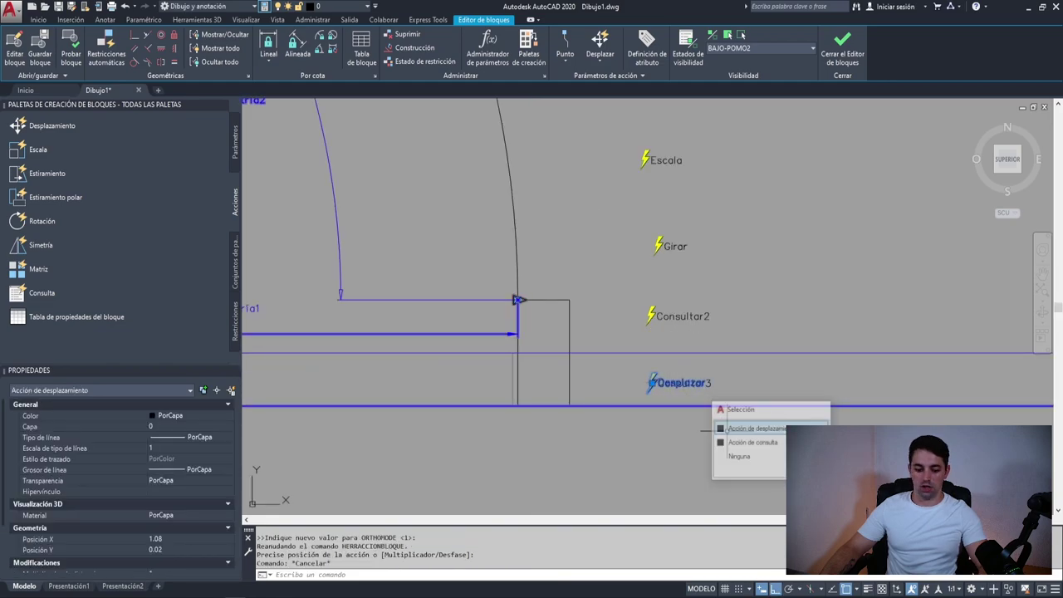
key("Escape")
type("d")
key("Return")
left_click(764, 244)
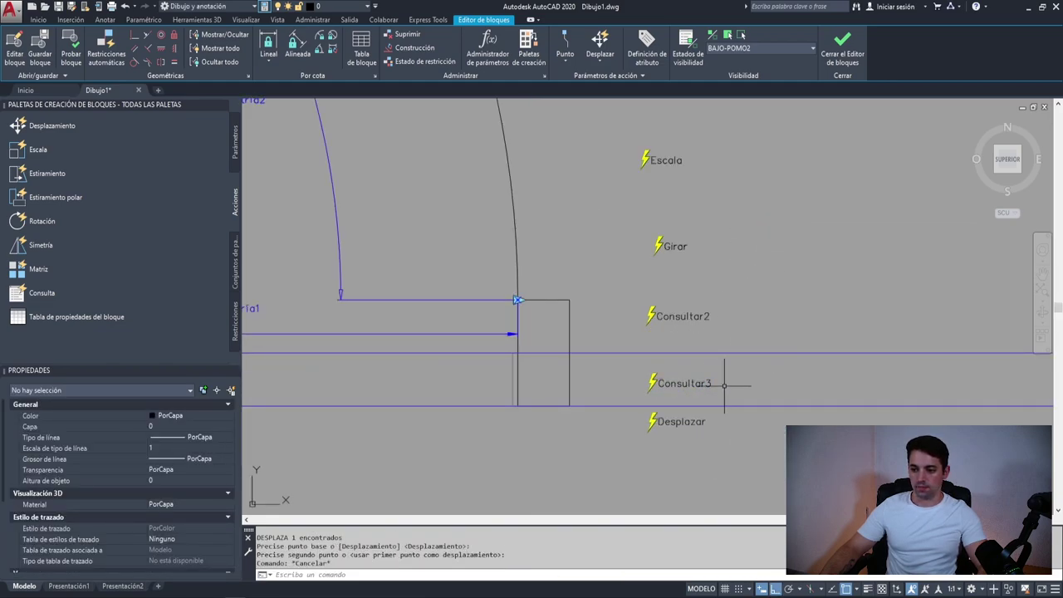
scroll(730, 399, "down", 2)
key("Escape")
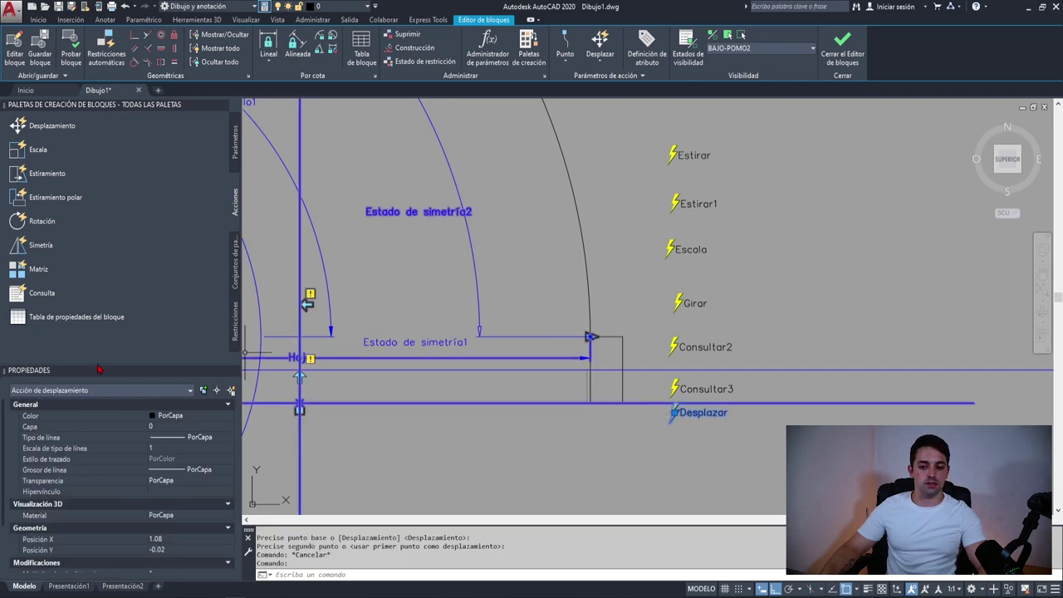
Step: Set the Desplazar action's Multiplicador de distancia to 0.5, leaving angle offset at 0
left_click(157, 484)
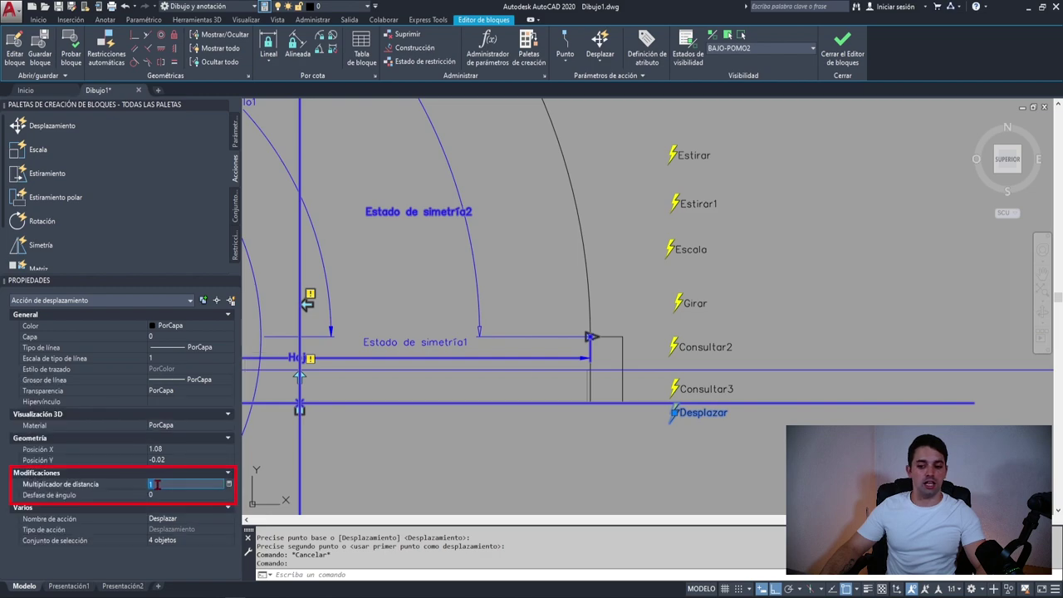
type("0.5")
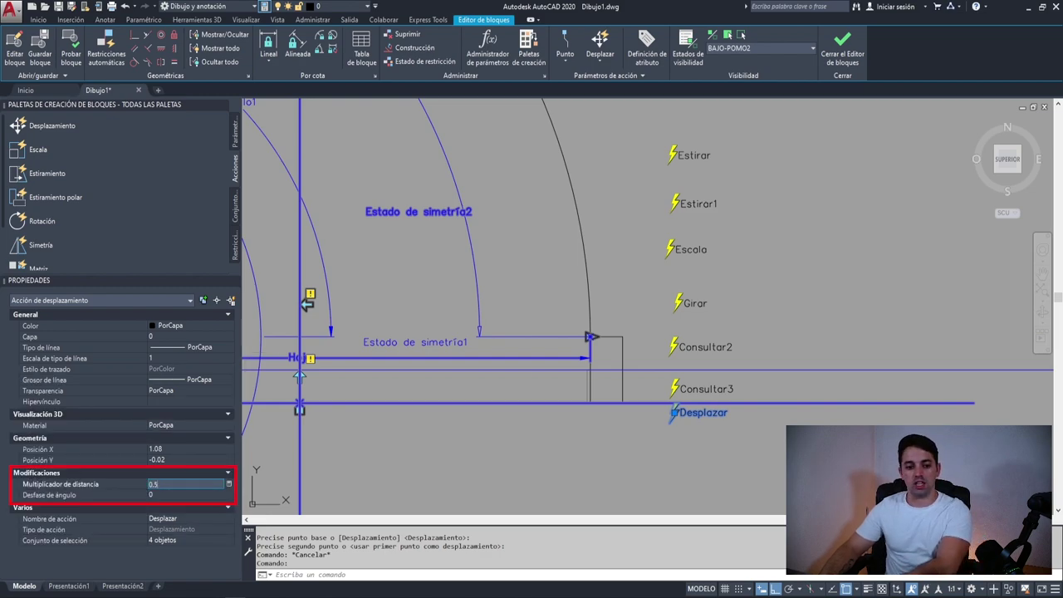
key("Tab")
scroll(515, 406, "down", 4)
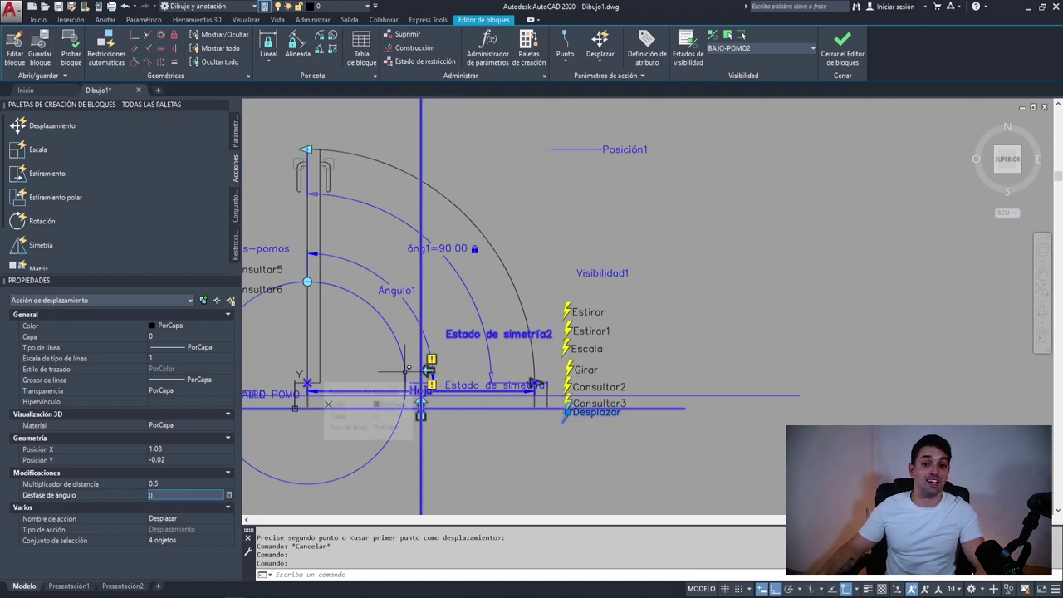
key("Escape")
middle_click_drag(299, 315, 390, 316)
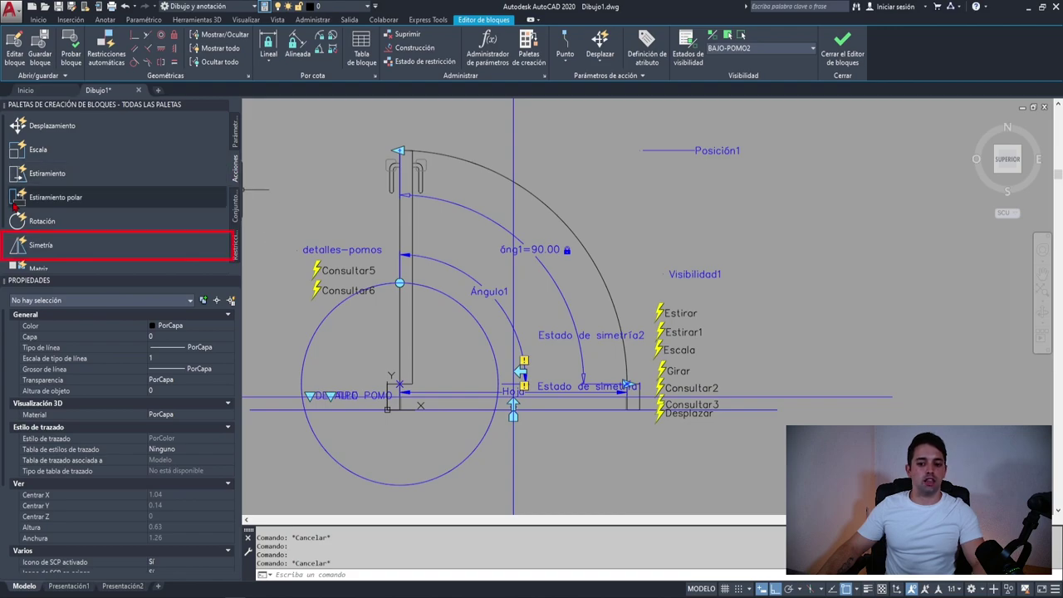
Step: Add flip action Voltear2 on the flip parameter, acting on the door geometry
left_click(42, 245)
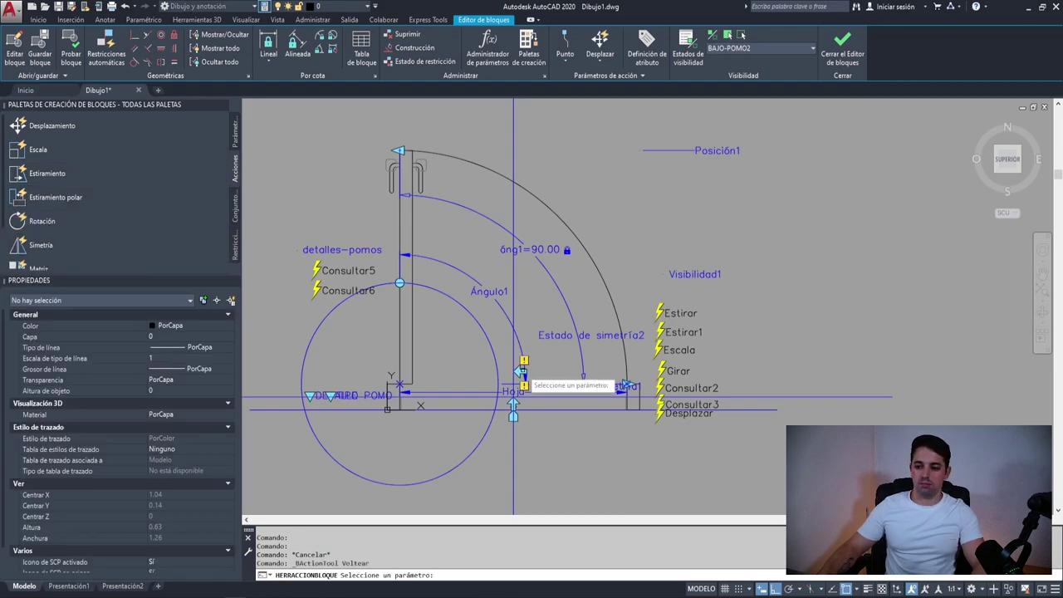
left_click(521, 372)
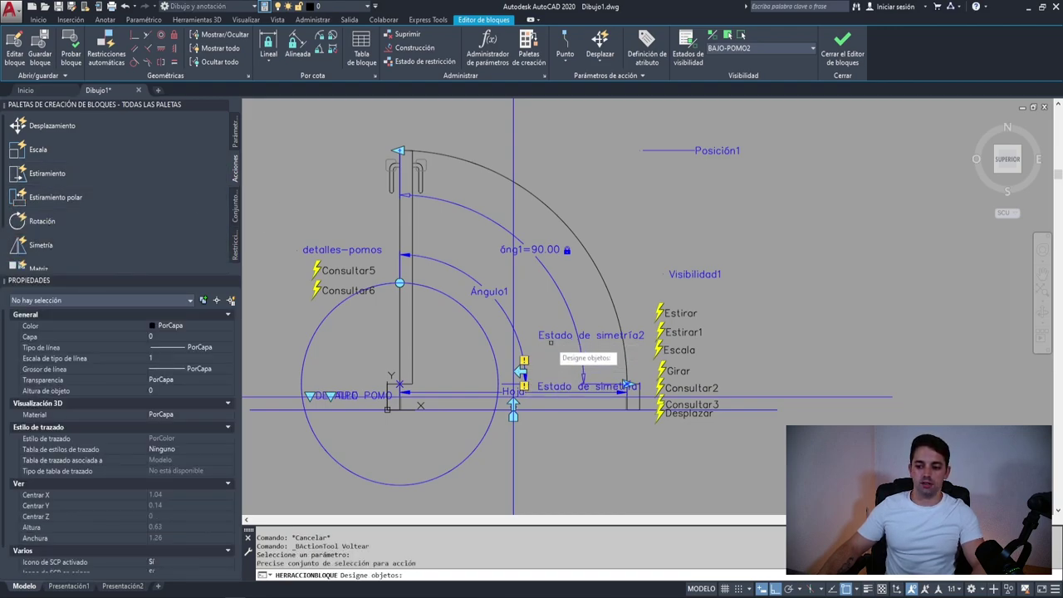
scroll(579, 324, "down", 2)
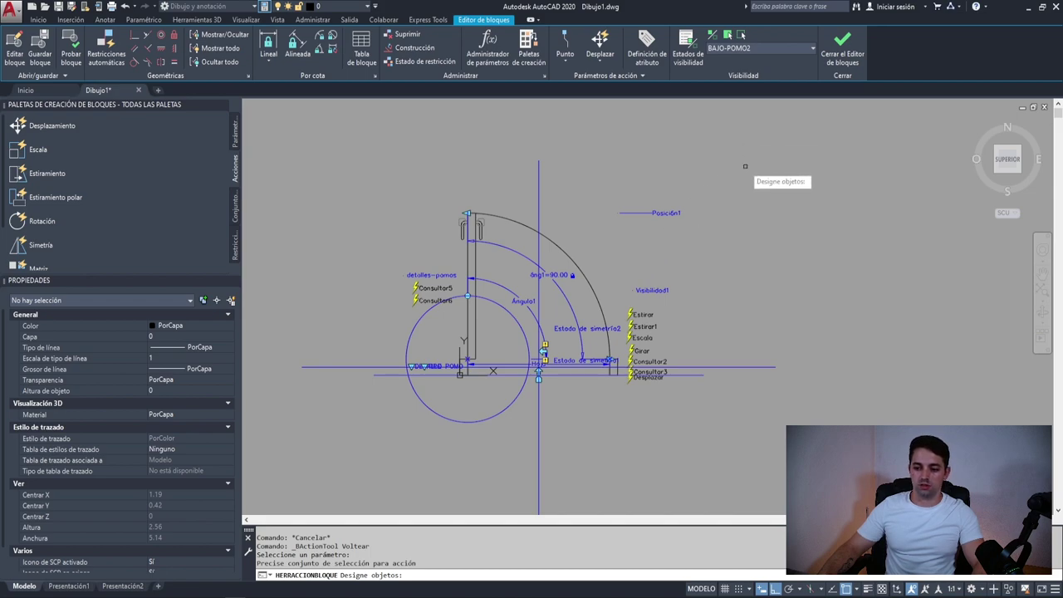
left_click(743, 154)
left_click(295, 438)
scroll(503, 373, "up", 5)
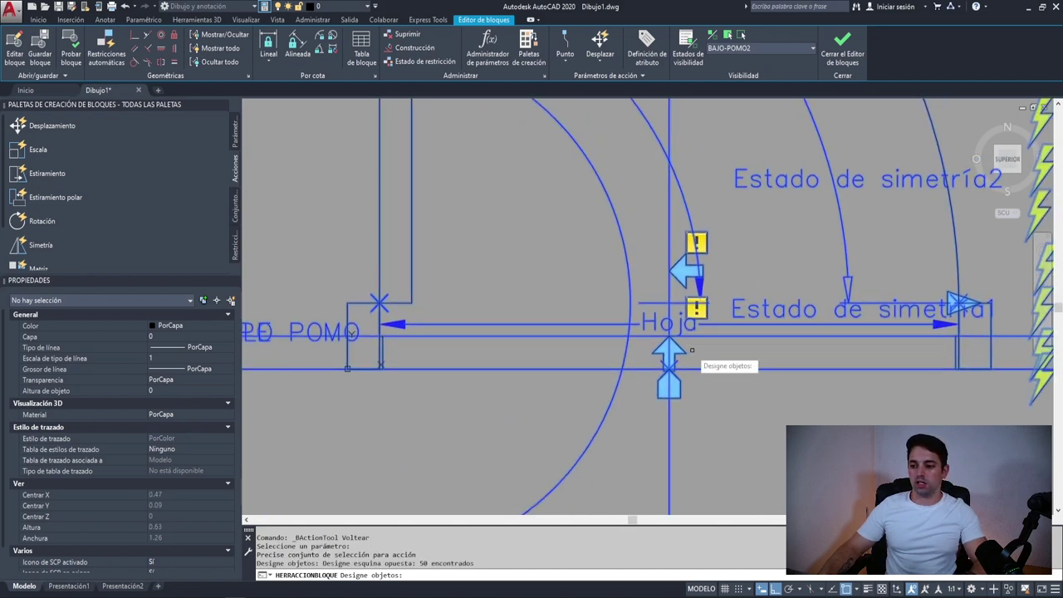
left_click(813, 309, "shift")
left_click(710, 352, "shift")
left_click(686, 348, "shift")
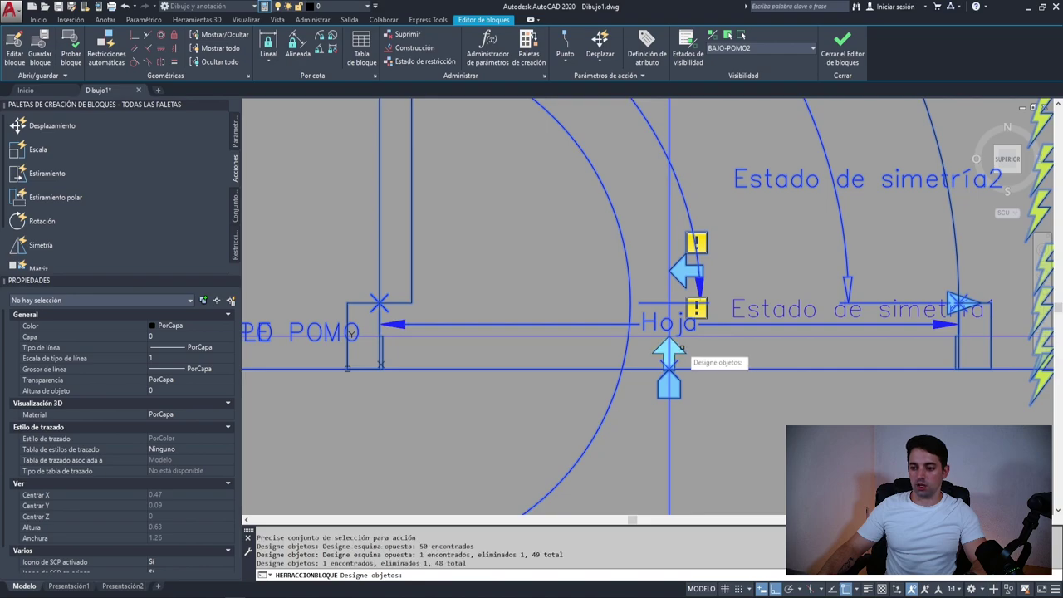
scroll(631, 402, "down", 3)
key("Return")
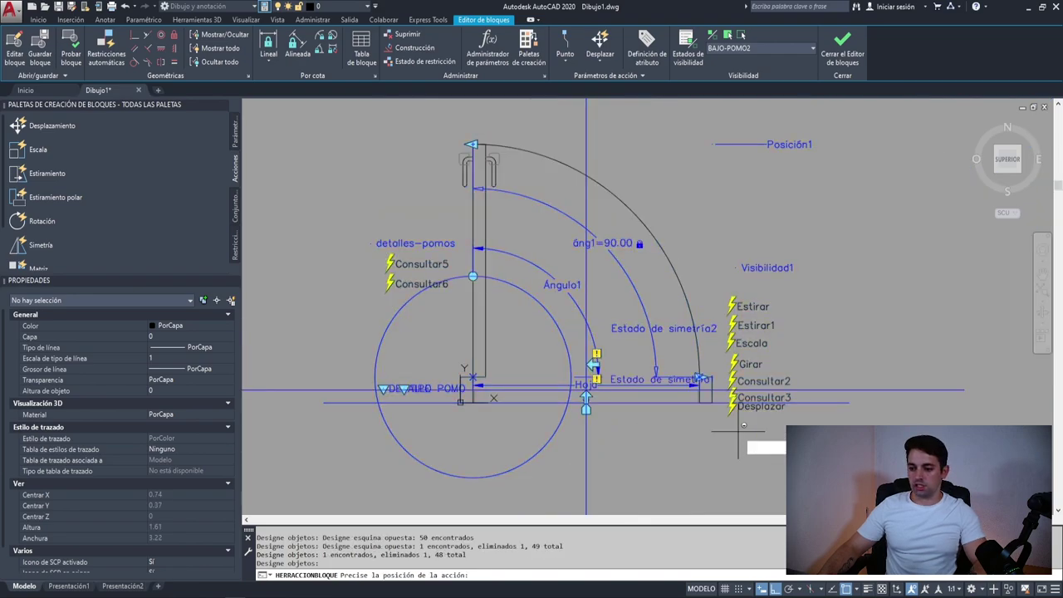
key("F8")
left_click(733, 426)
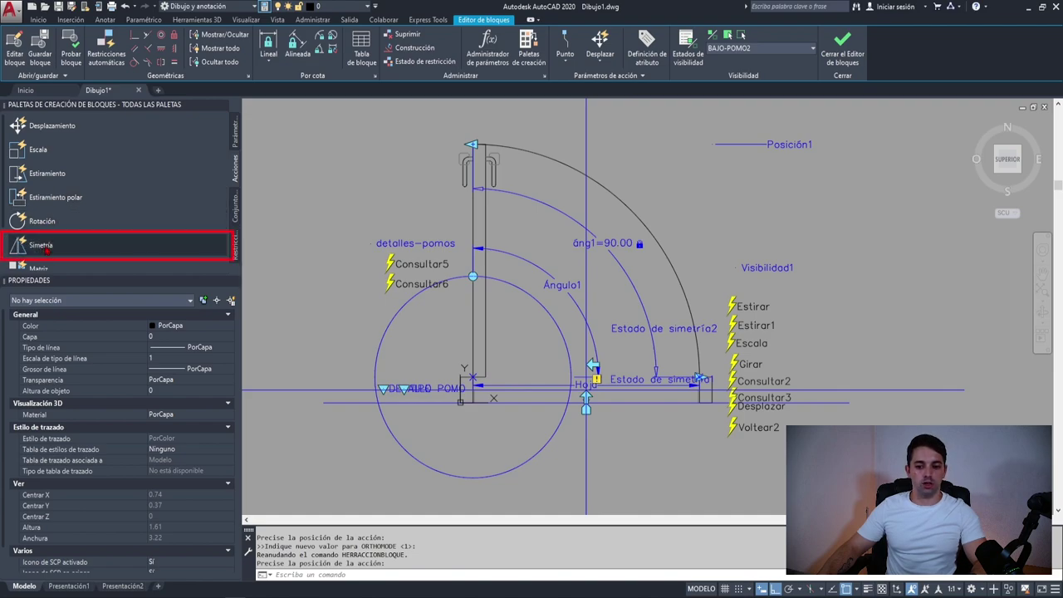
Step: Add flip action Voltear3 on the flip parameter near Hoja, acting on all 51 block objects
left_click(81, 247)
scroll(589, 380, "up", 5)
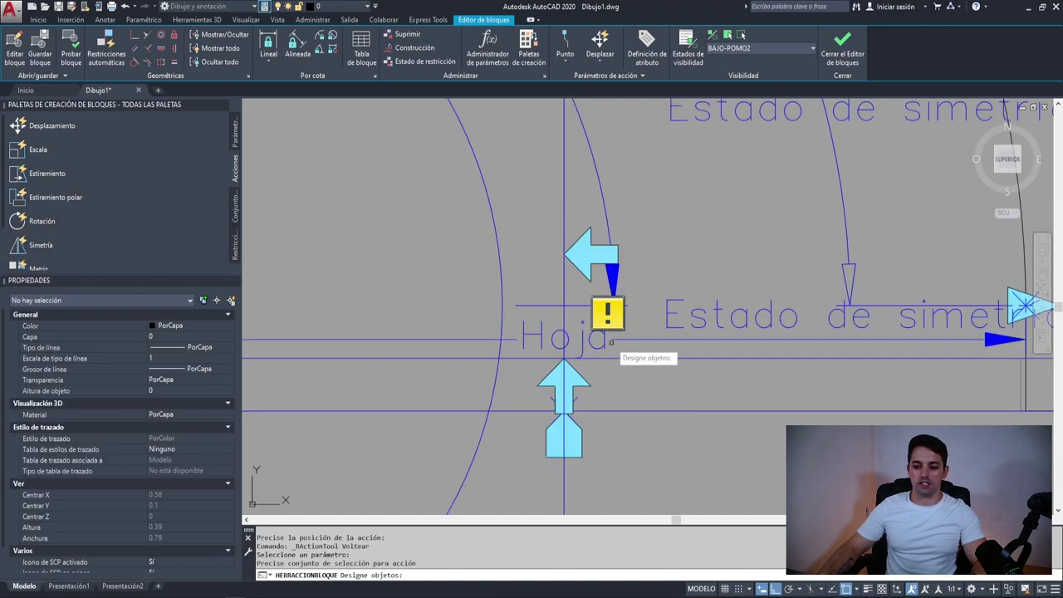
left_click(562, 362)
scroll(531, 373, "down", 5)
left_click(708, 220)
left_click(387, 437)
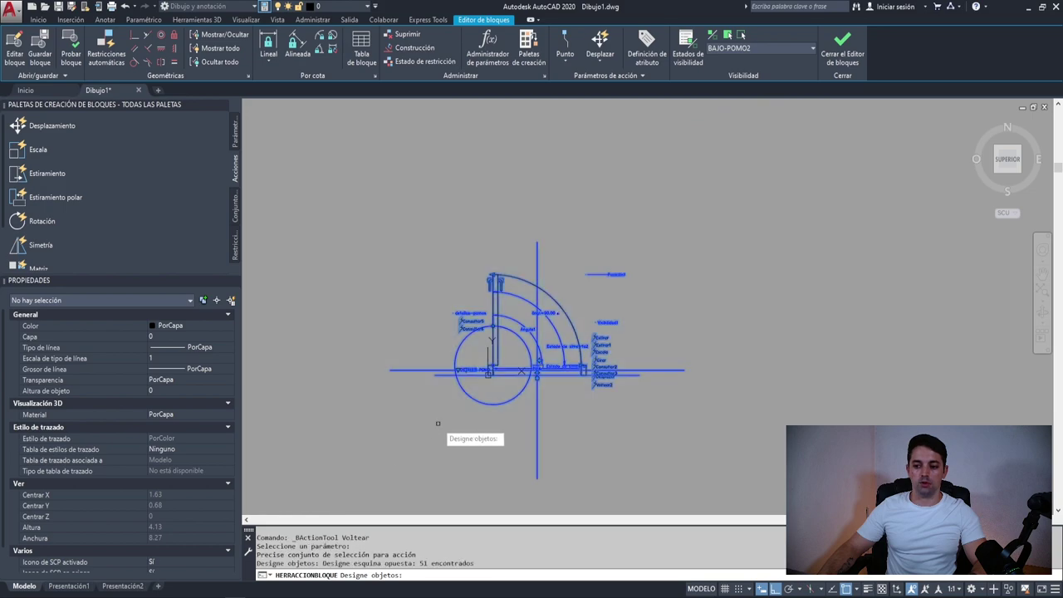
key("Return")
scroll(554, 396, "up", 5)
scroll(640, 356, "down", 5)
key("F8")
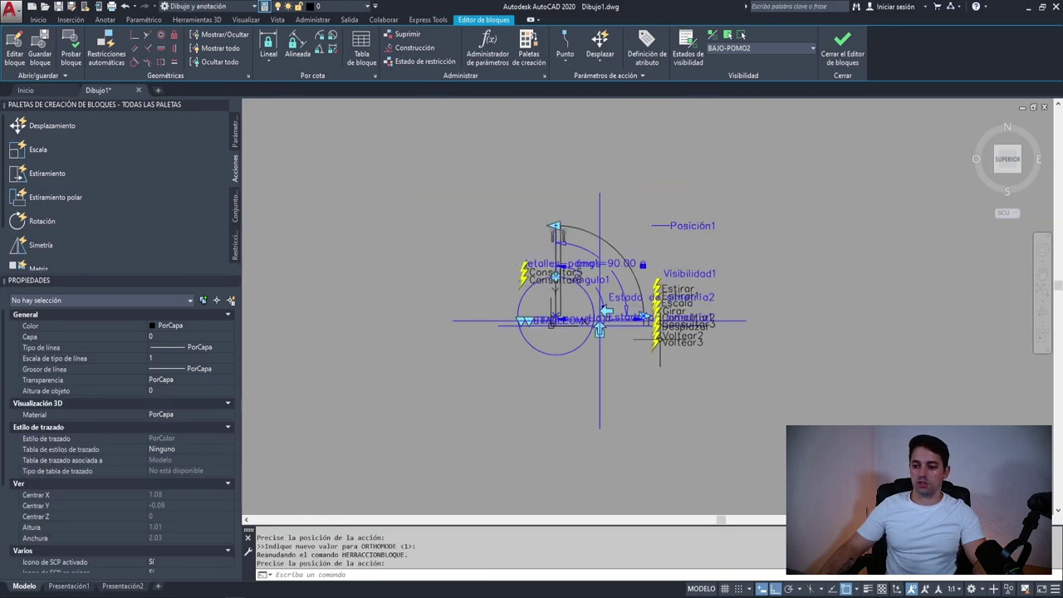
left_click(631, 339)
scroll(664, 349, "up", 2)
scroll(675, 339, "up", 4)
scroll(664, 332, "down", 4)
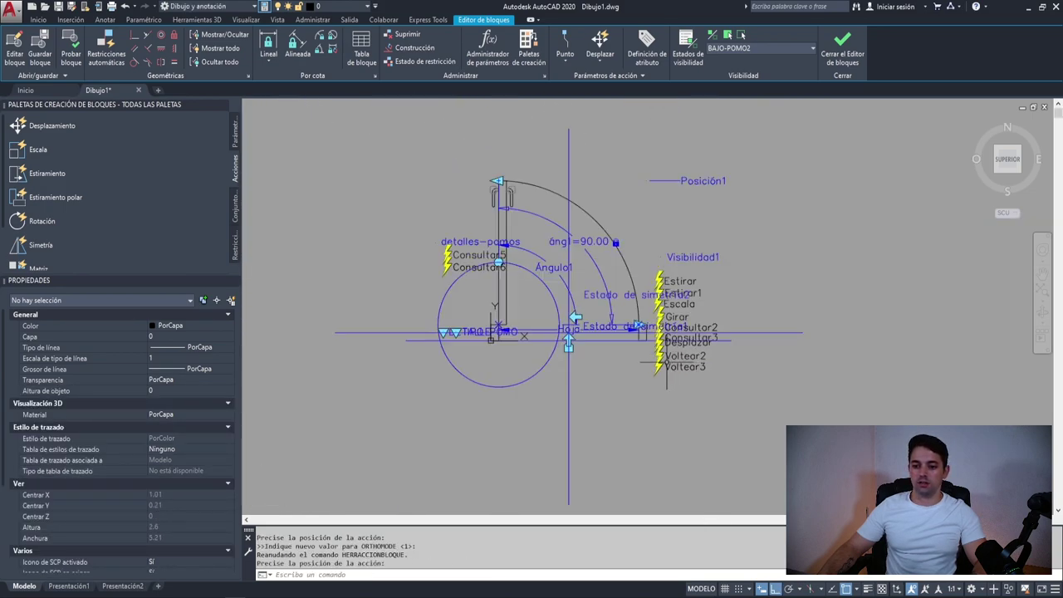
scroll(698, 145, "up", 2)
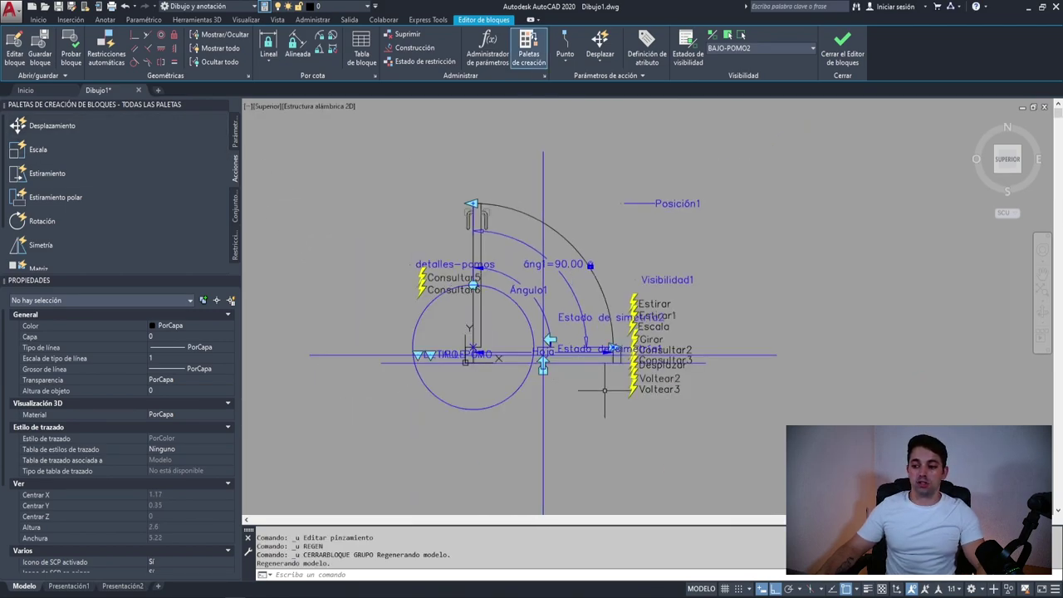
Step: Make BAJO-POMO1 the current visibility state
scroll(538, 342, "up", 3)
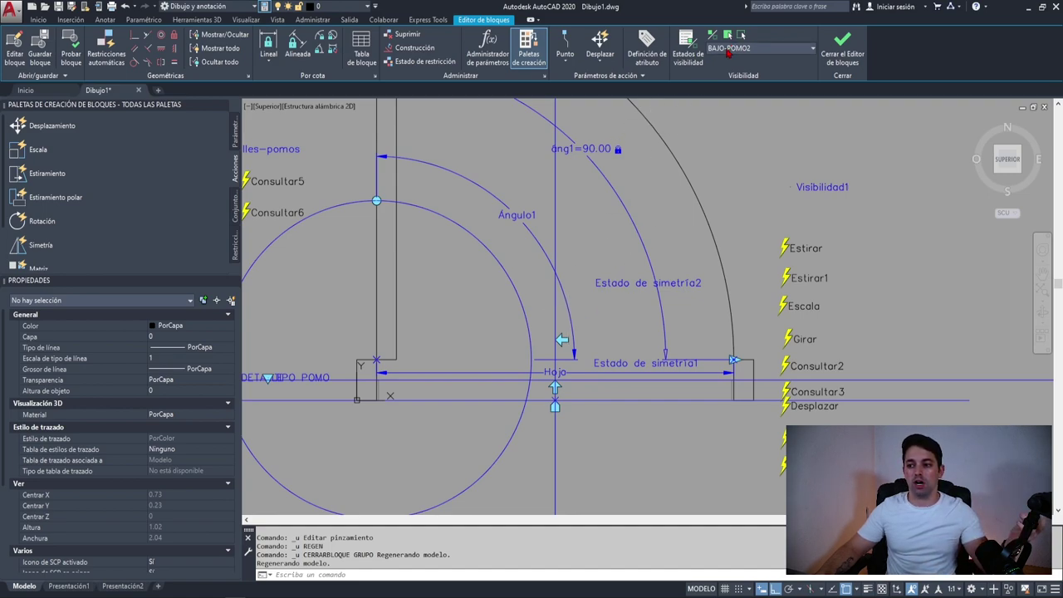
left_click(727, 50)
left_click(725, 74)
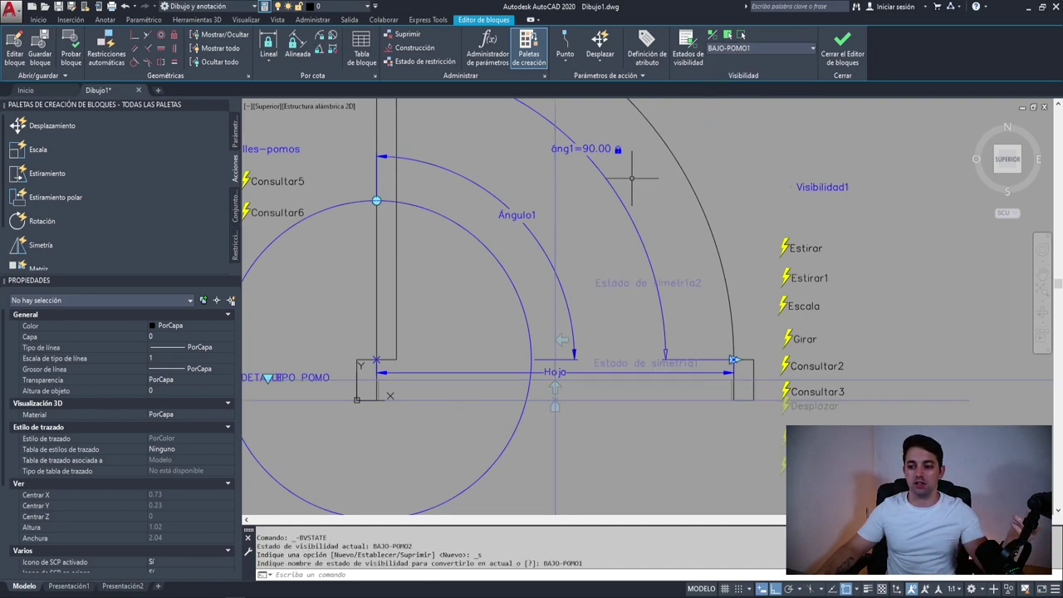
middle_click_drag(573, 345, 461, 255)
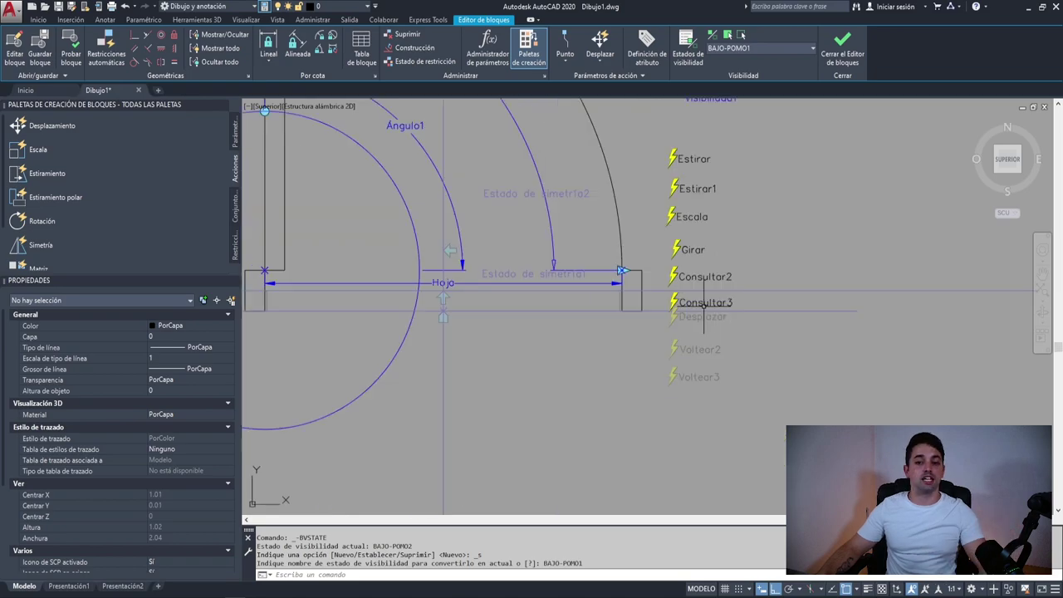
middle_click_drag(481, 218, 603, 296)
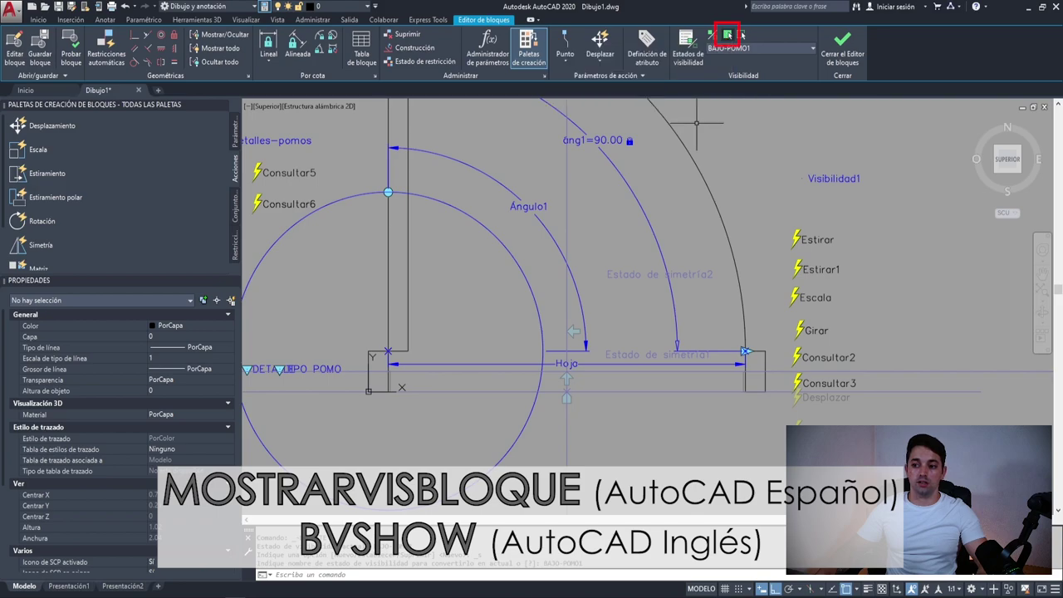
Step: Use MVB on the hidden flip parameters, Desplazar and Voltear actions, making them visible in all states
type("MV")
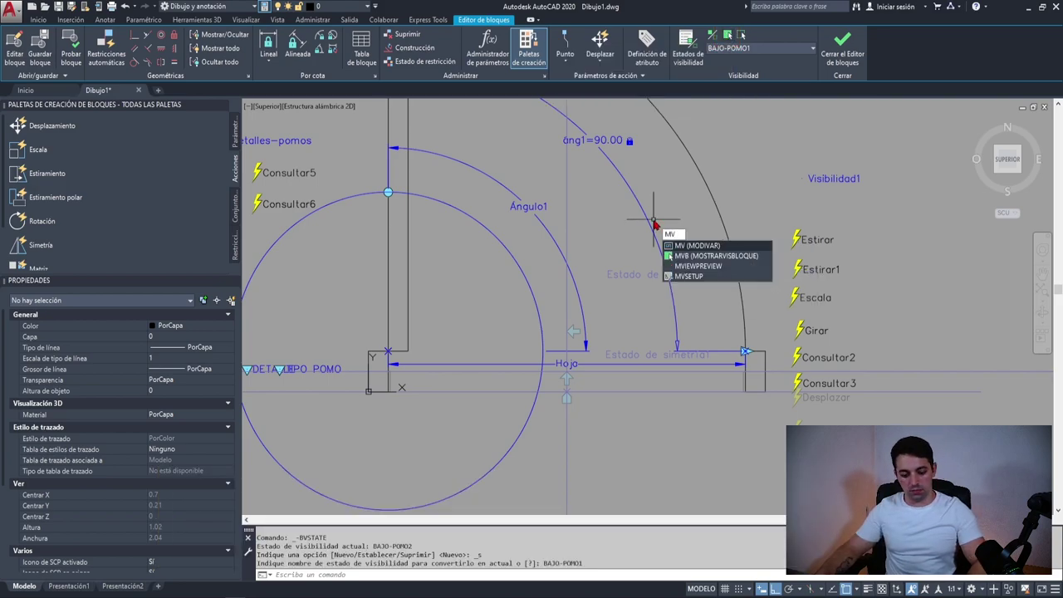
type("B")
key("Return")
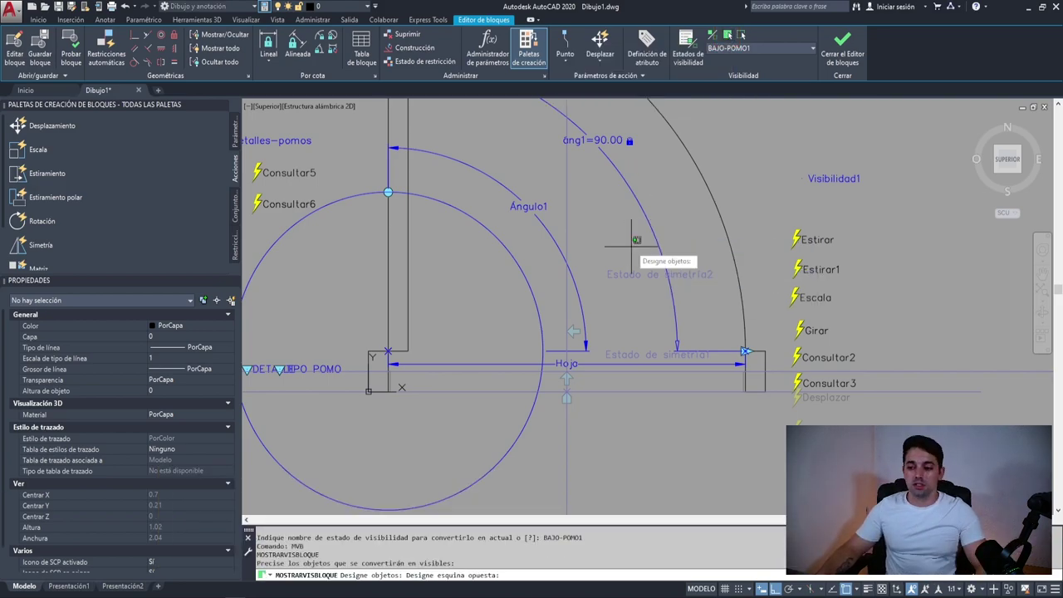
left_click(628, 239)
left_click(558, 334)
left_click(580, 314)
left_click(556, 336)
scroll(601, 367, "up", 2)
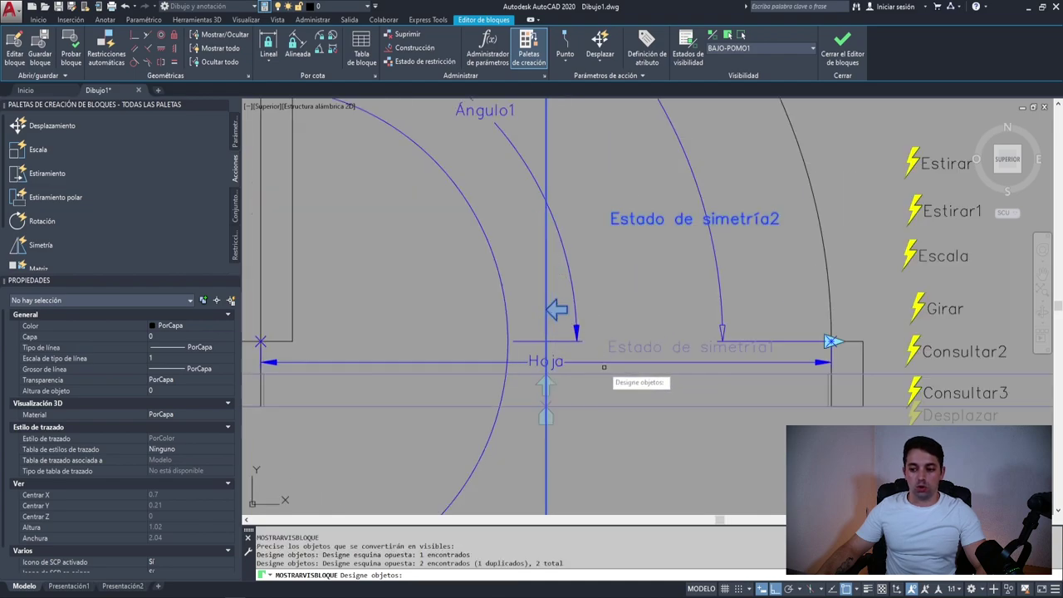
left_click(621, 340)
left_click(601, 355)
left_click(580, 452)
left_click(532, 382)
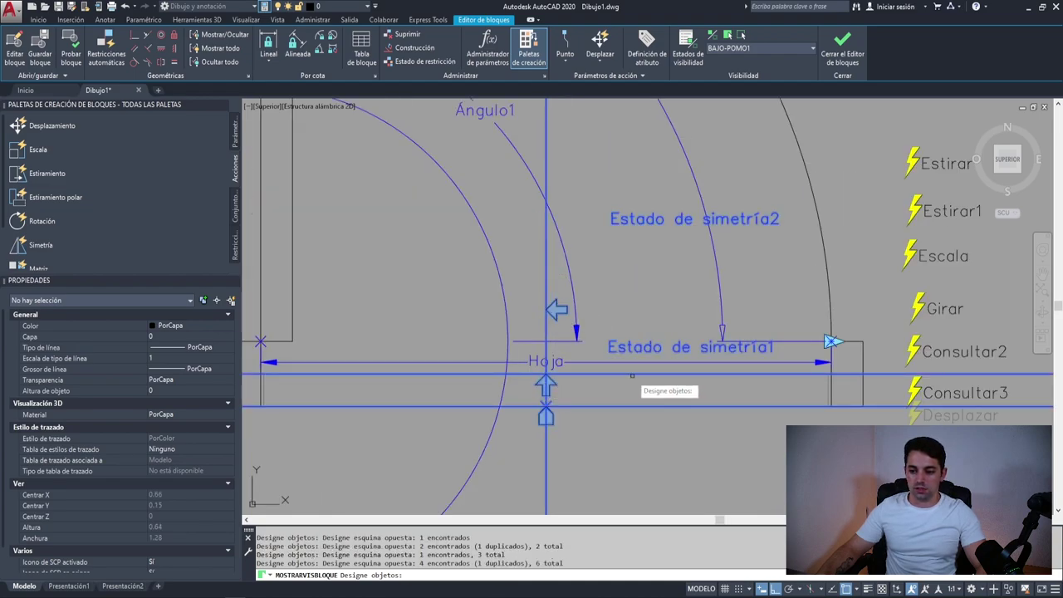
scroll(635, 386, "down", 2)
left_click(778, 427)
left_click(736, 307)
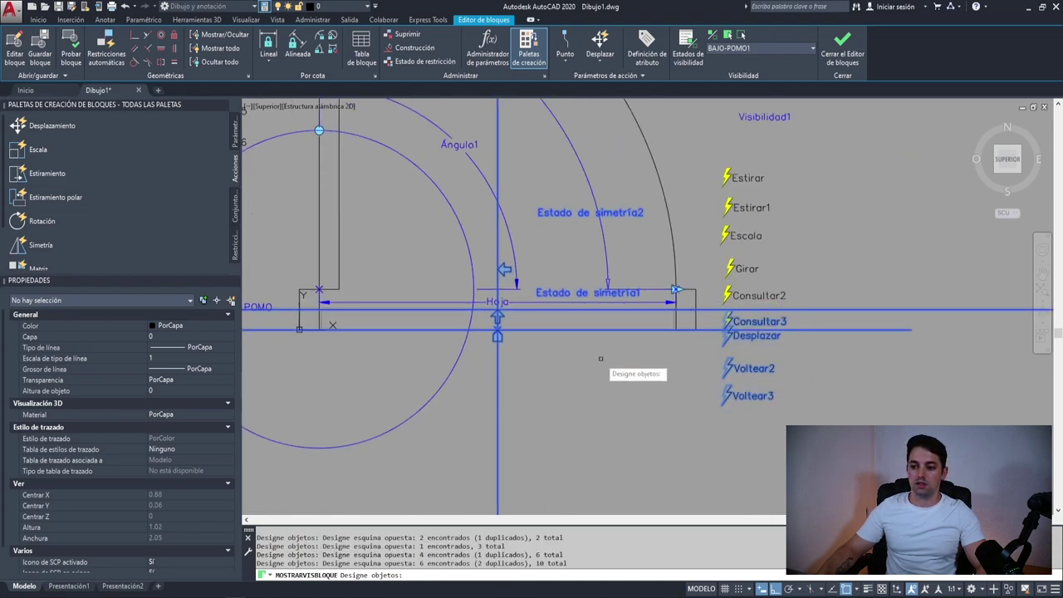
key("Return")
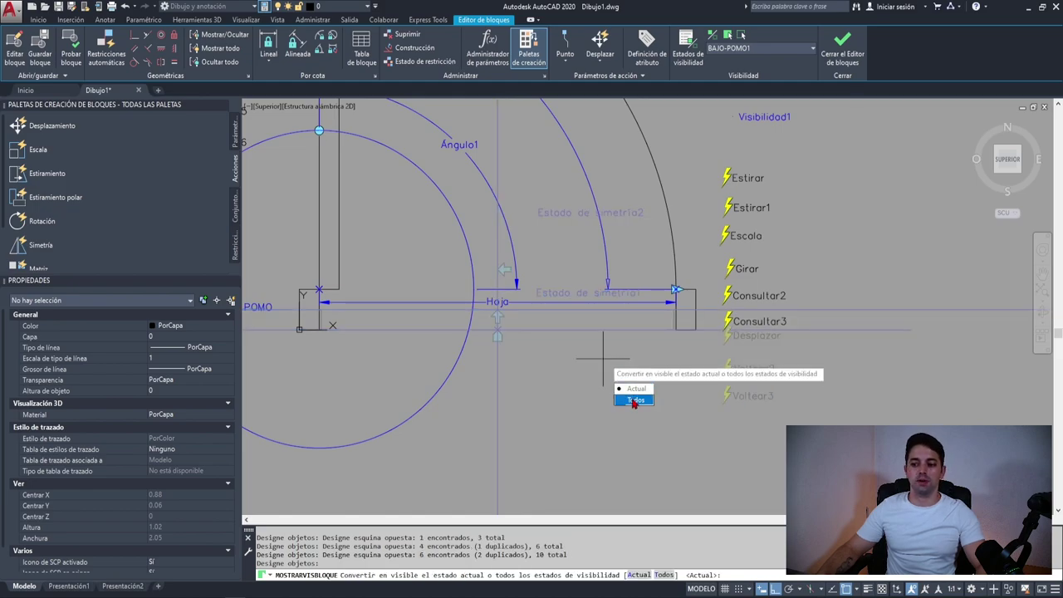
left_click(635, 401)
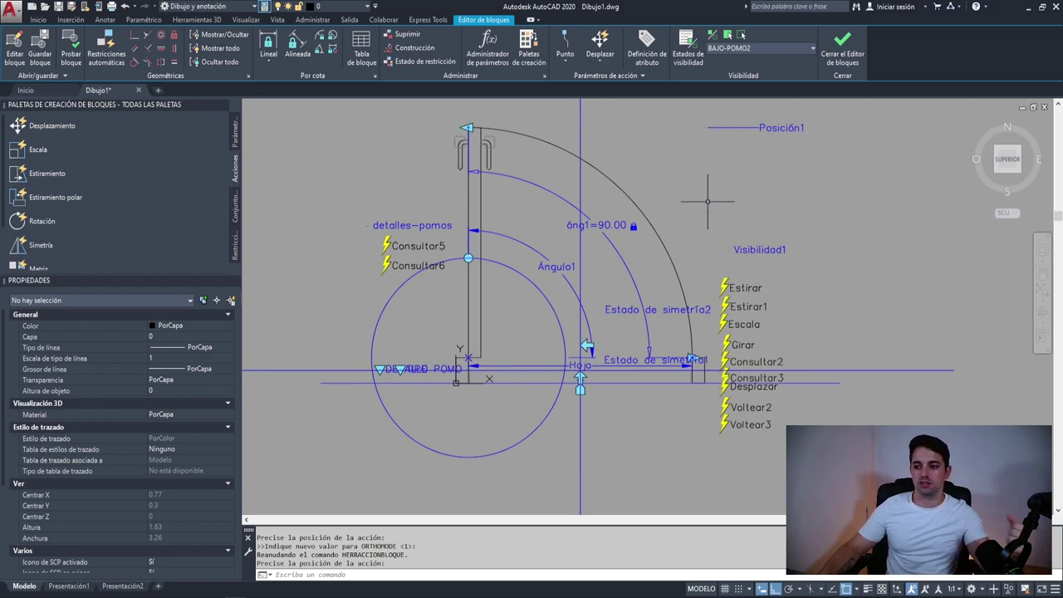
left_click(628, 196)
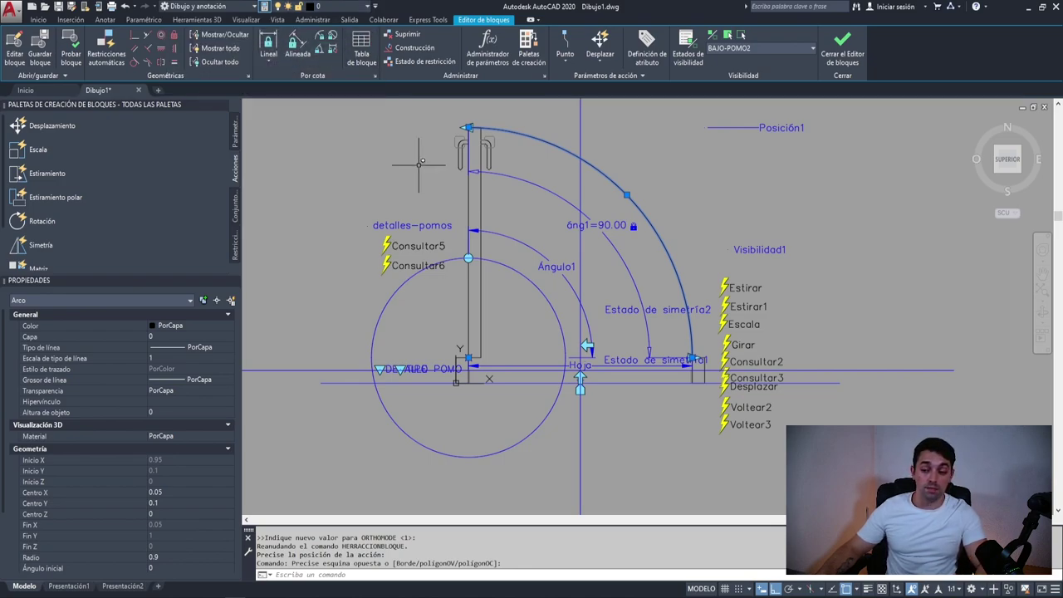
left_click(544, 121)
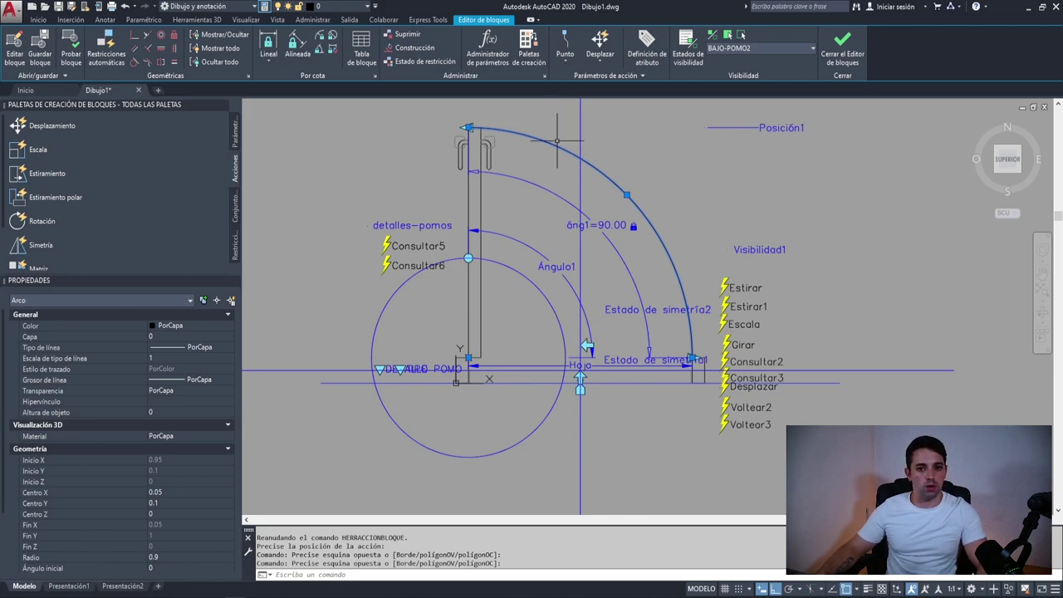
middle_click_drag(377, 317, 352, 336)
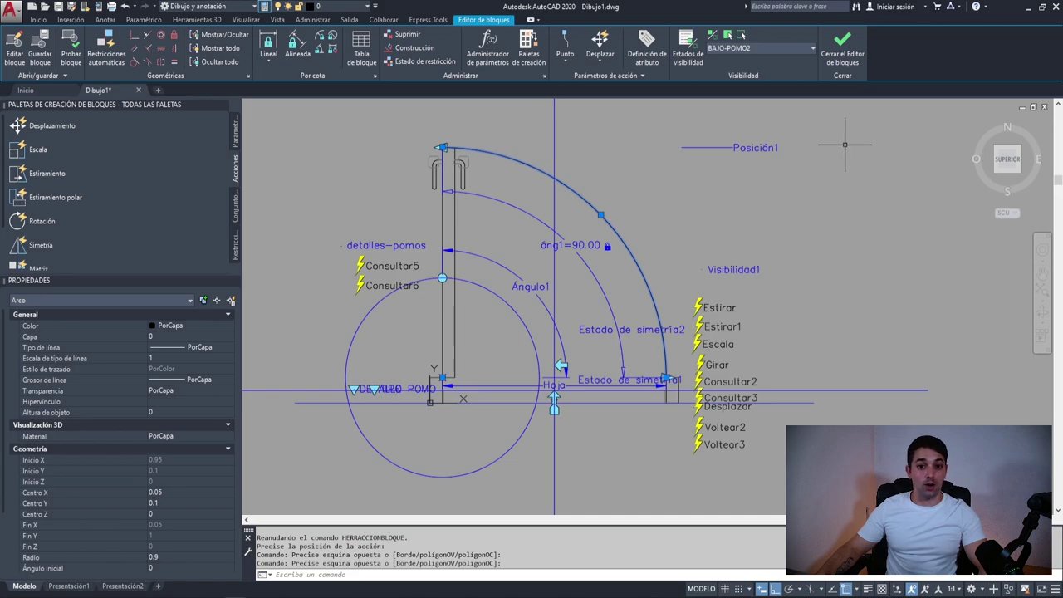
Step: Close the block editor saving changes, then select the door block reference
left_click(844, 50)
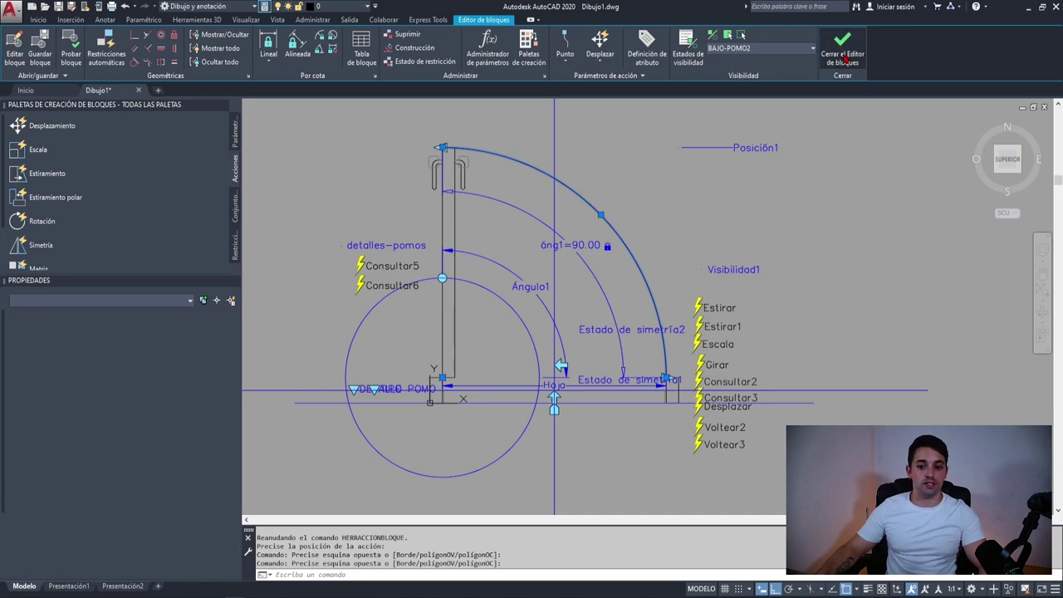
left_click(496, 297)
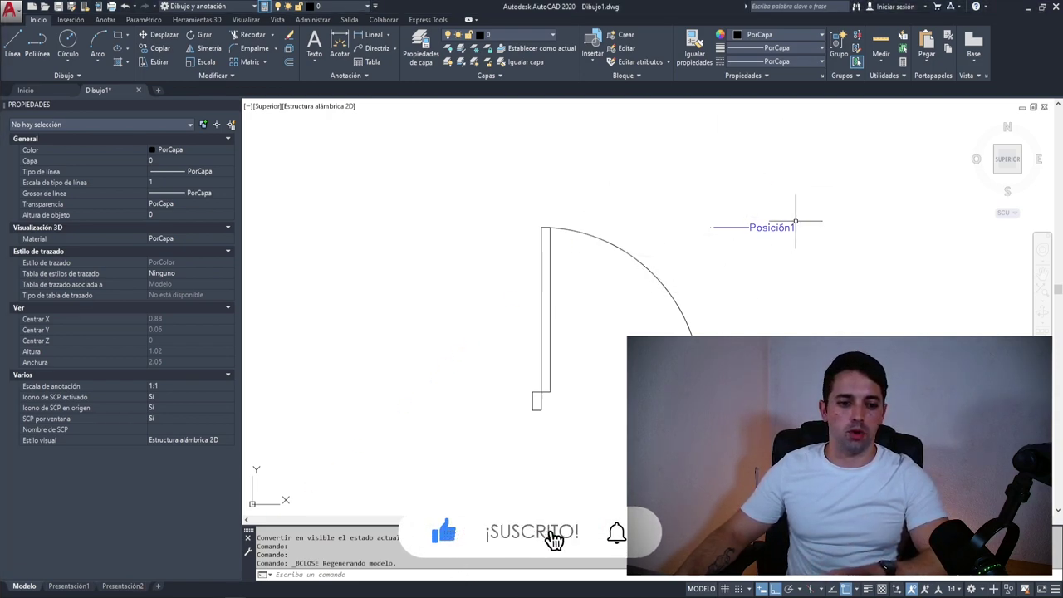
middle_click_drag(663, 290, 531, 264)
left_click(503, 201)
left_click(314, 408)
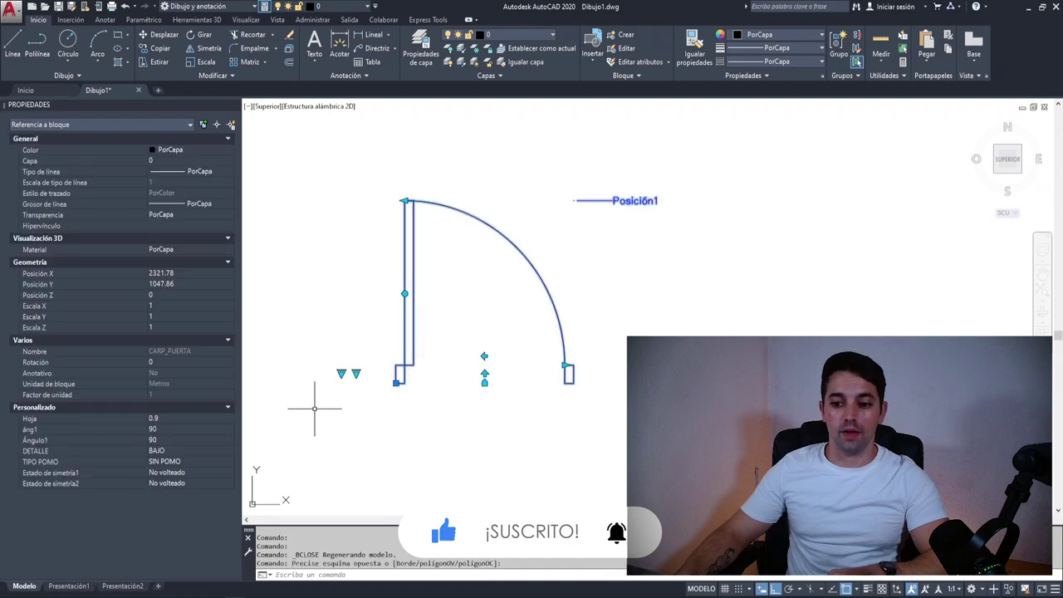
Step: Switch the door's DETALLE to ALTO, then back to BAJO
left_click(342, 374)
left_click(368, 394)
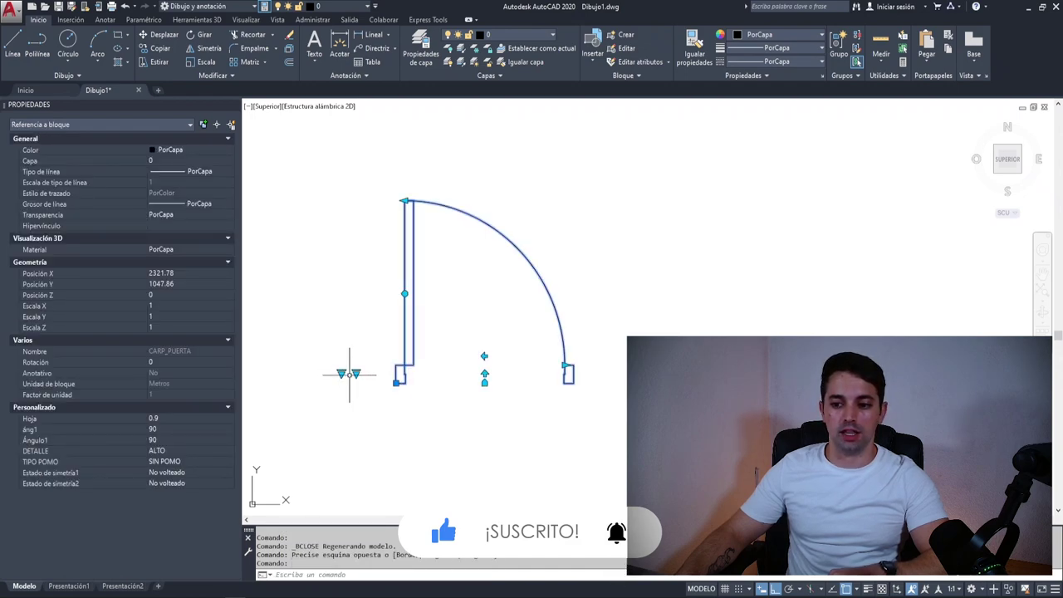
left_click(341, 373)
left_click(365, 382)
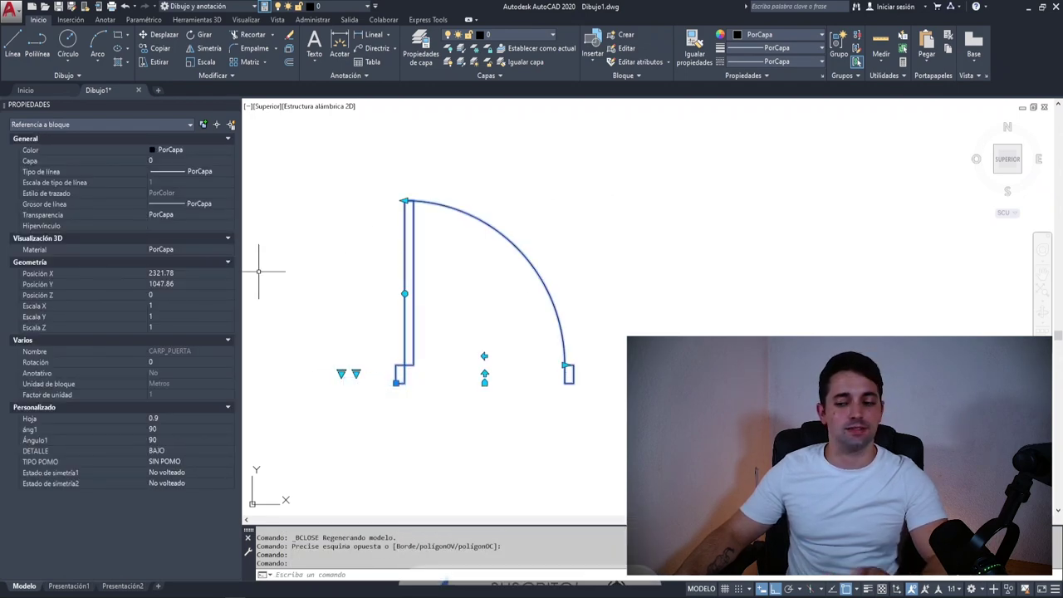
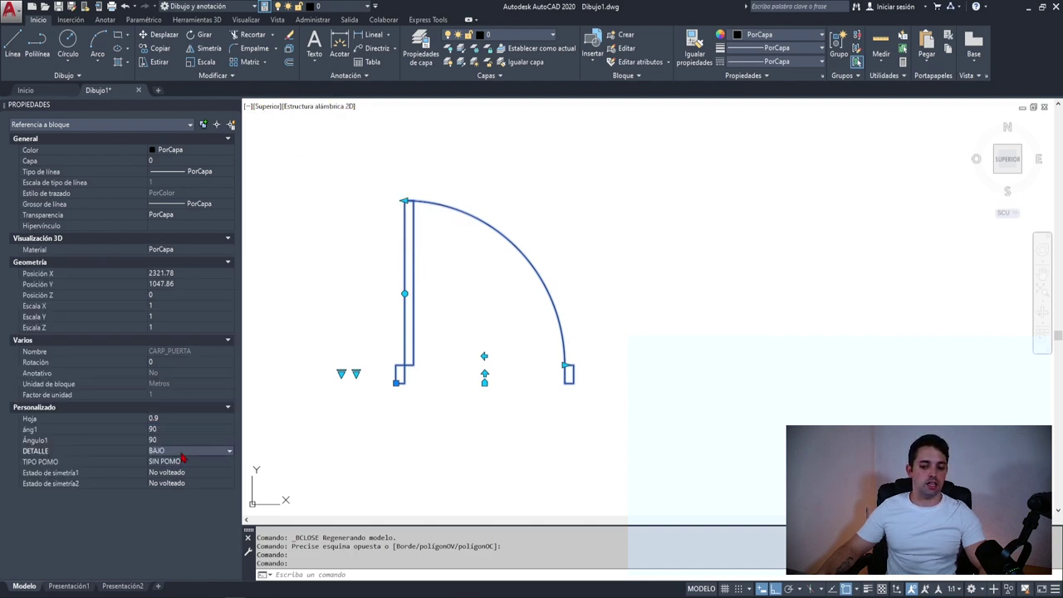
Step: Rotate the door leaf about 30 degrees open with Ortho turned off
left_click(234, 105)
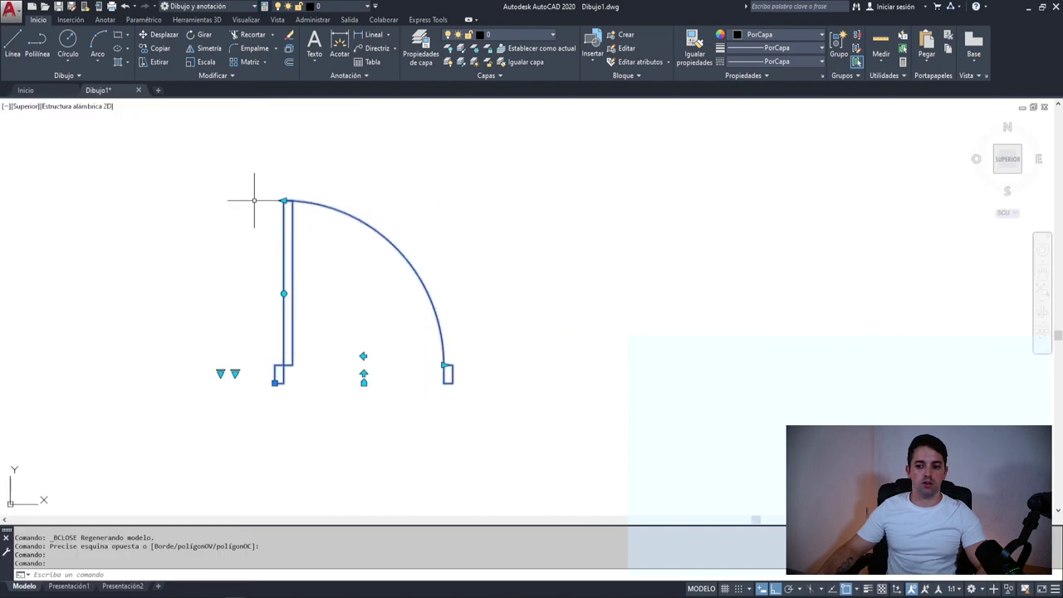
middle_click_drag(249, 202, 373, 211)
scroll(432, 249, "up", 2)
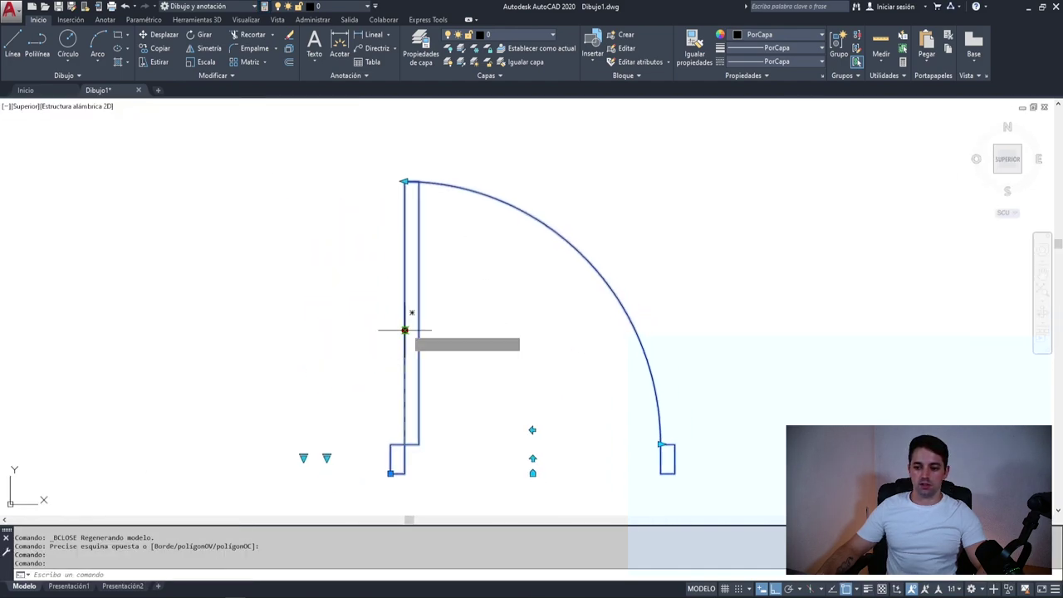
left_click(405, 330)
key("F8")
left_click(474, 304)
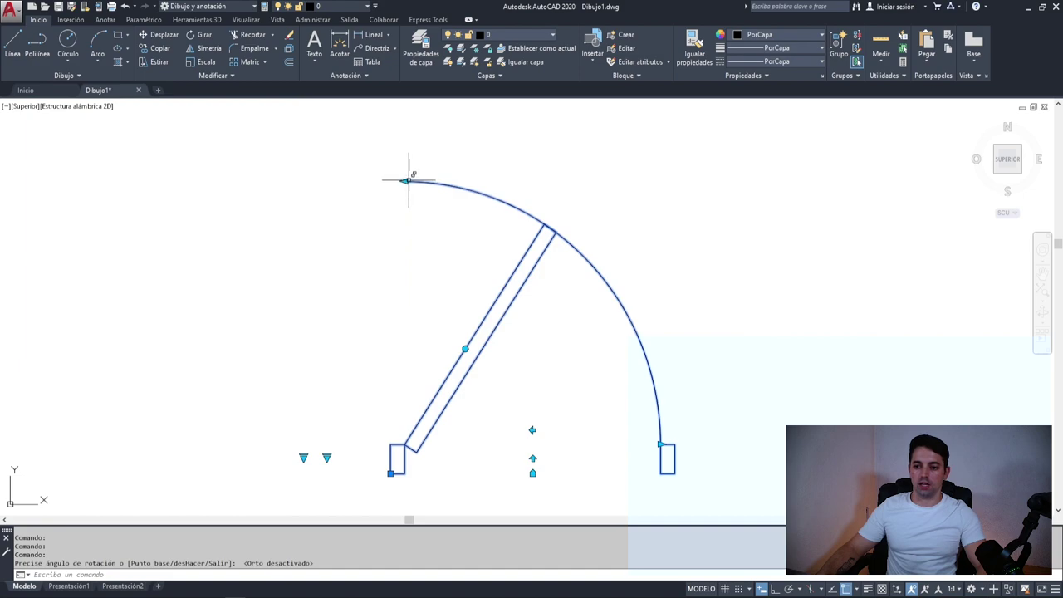
Step: Stretch the swing arc's endpoint to end at the leaf's tip
left_click(409, 177)
left_click(544, 225)
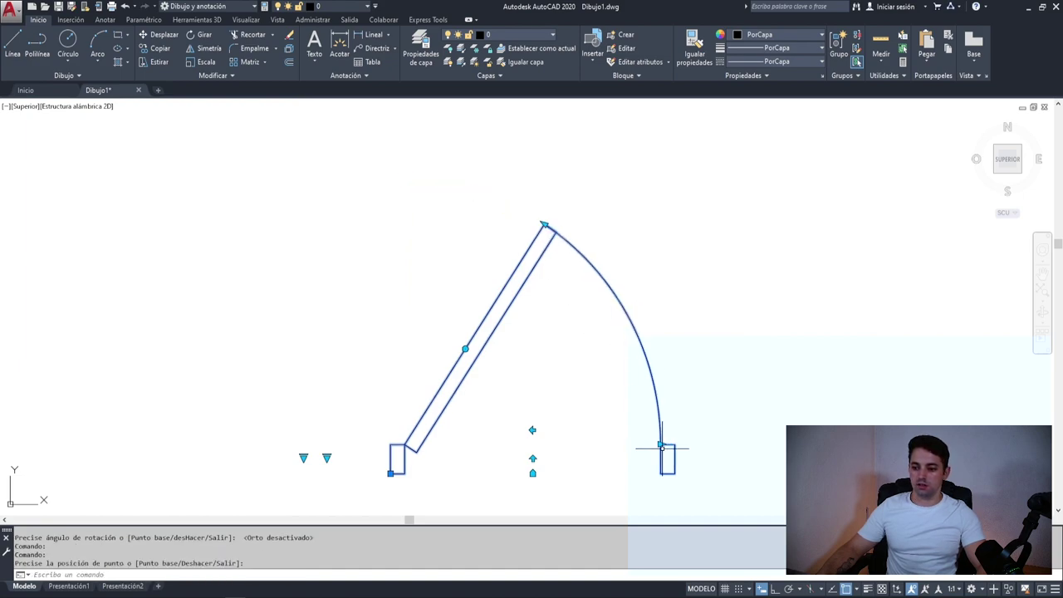
middle_click_drag(661, 448, 662, 404)
scroll(377, 423, "down", 2)
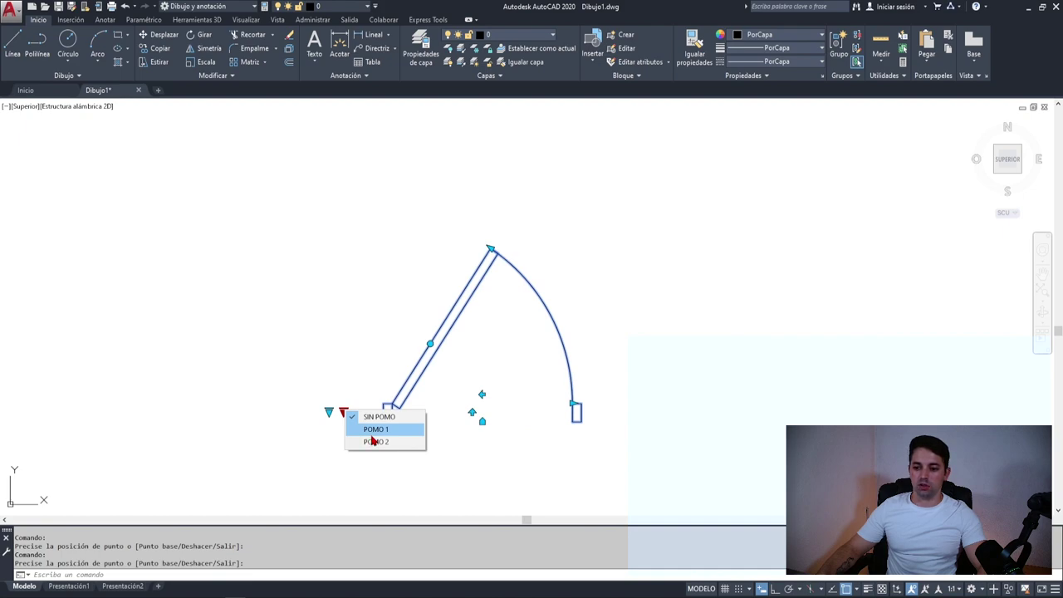
Step: Give the door POMO 2 handles and ALTO detail, and mirror it left to right
left_click(378, 442)
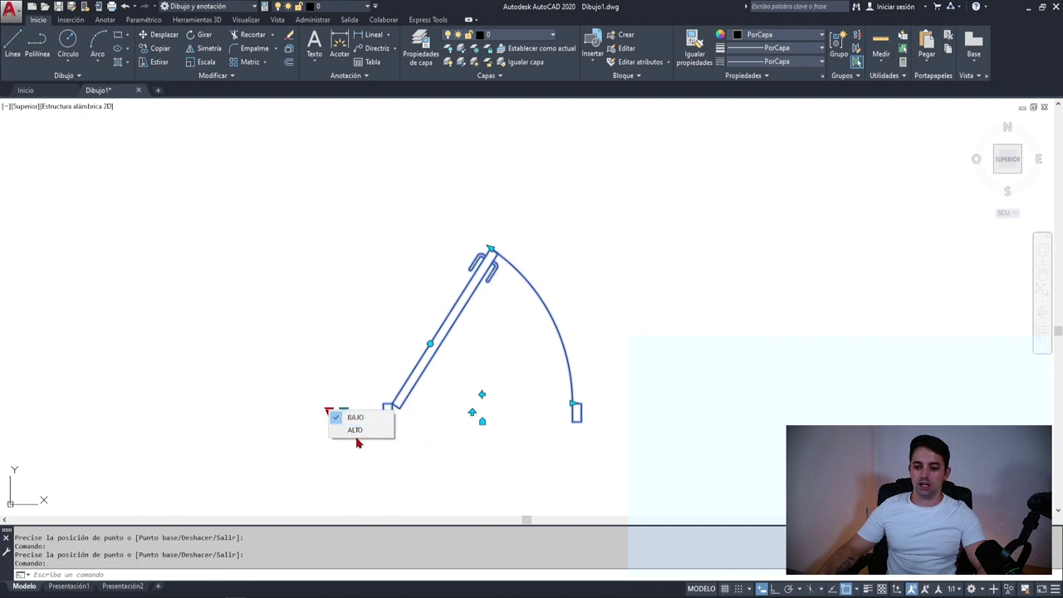
left_click(353, 432)
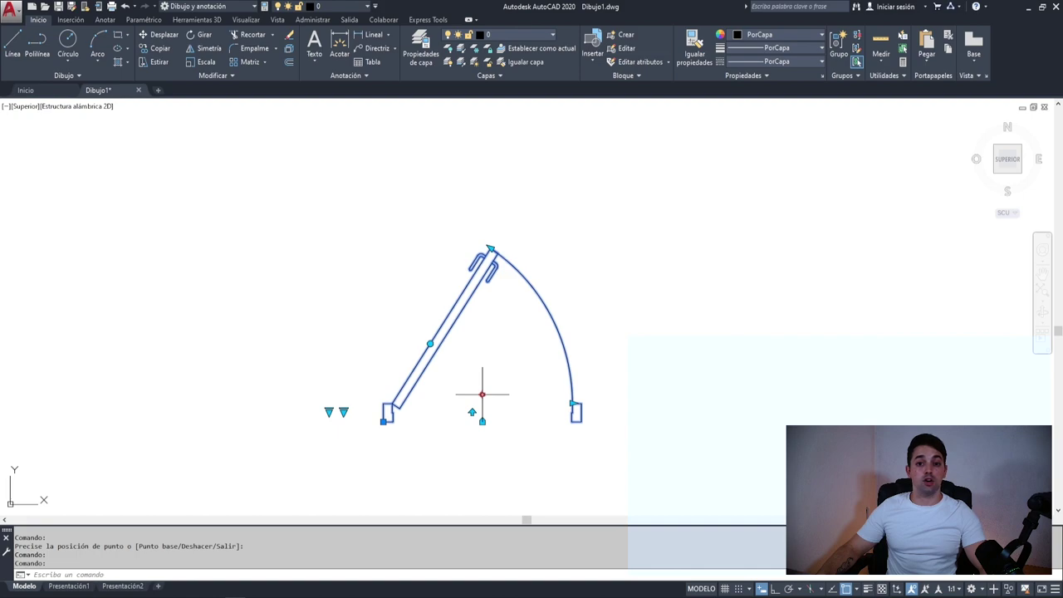
left_click(481, 394)
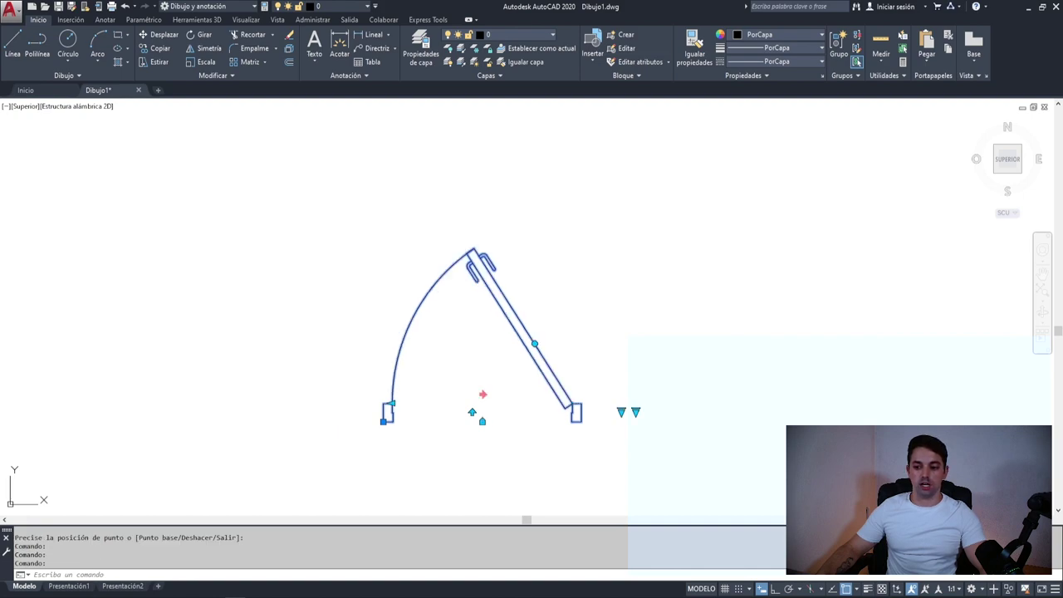
left_click(482, 394)
left_click(482, 392)
Step: Flip the door vertically so it ends up opening upward
left_click(482, 421)
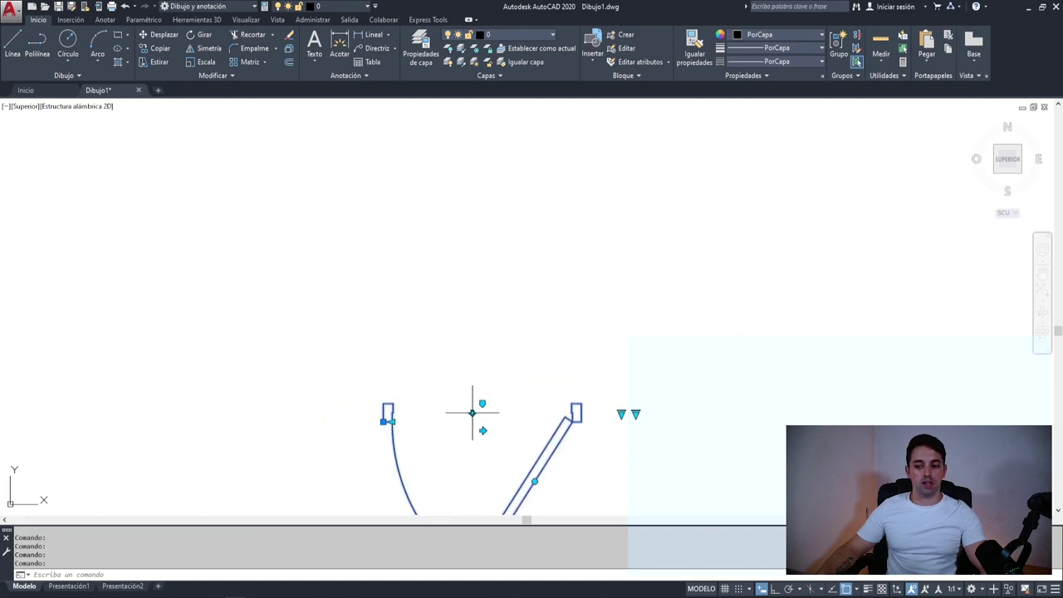
middle_click_drag(471, 413, 486, 273)
left_click(492, 267)
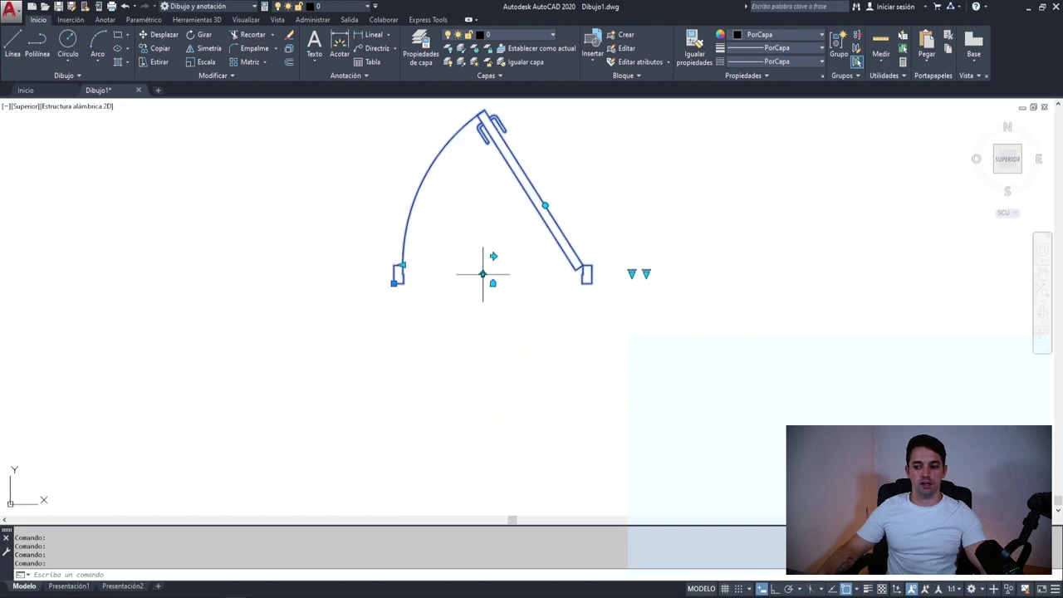
left_click(492, 282)
left_click(492, 266)
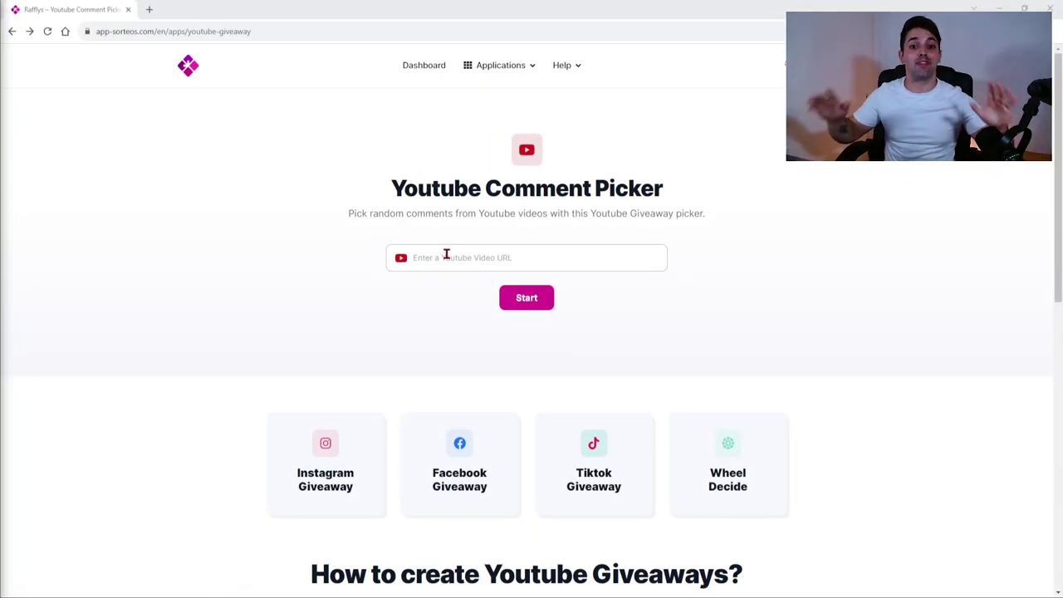
Step: Enter the YouTube video link in the Comment Picker and load its comments
left_click(446, 255)
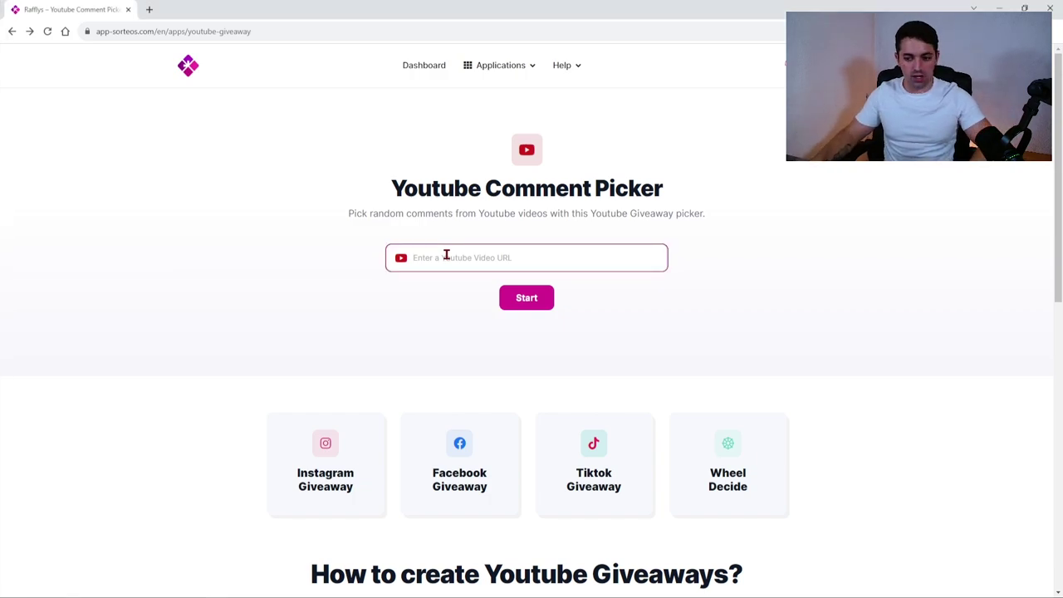
left_click(535, 299)
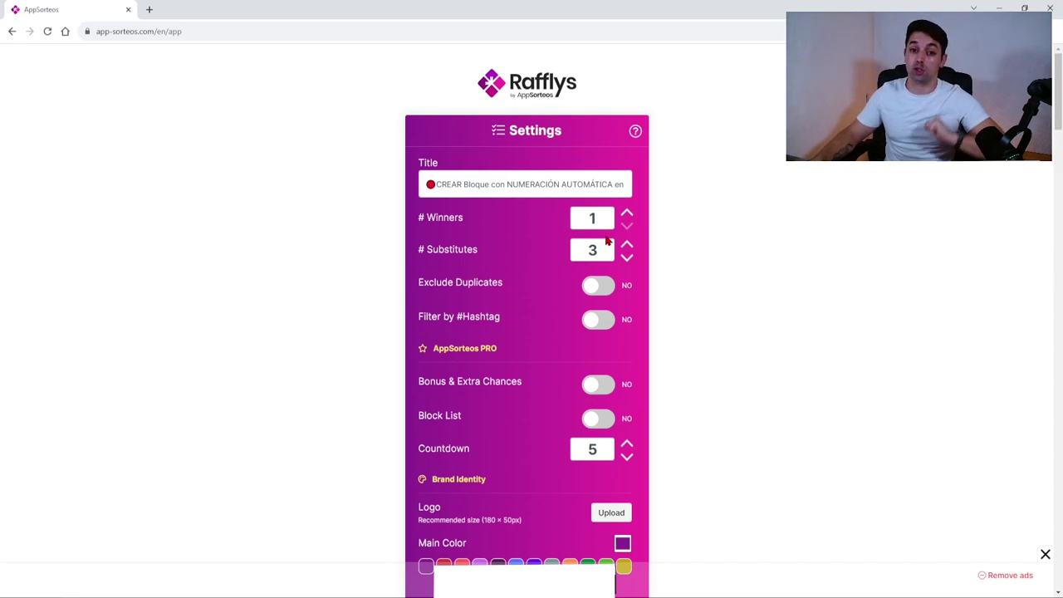
Step: Confirm the giveaway settings, review the 129 participants, and start the draw countdown
scroll(607, 240, "down", 2)
scroll(534, 335, "down", 2)
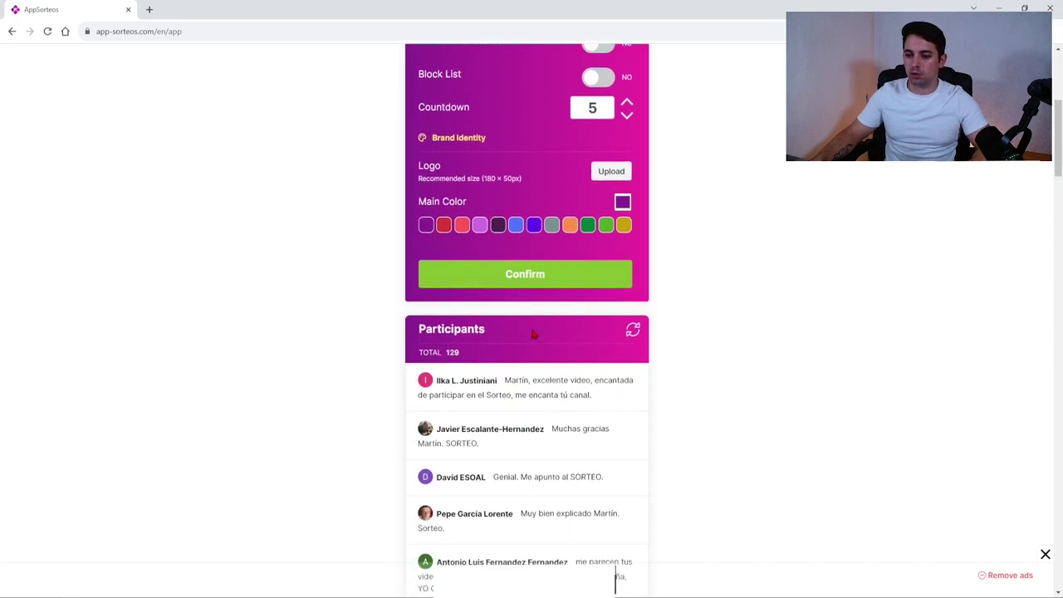
left_click(538, 276)
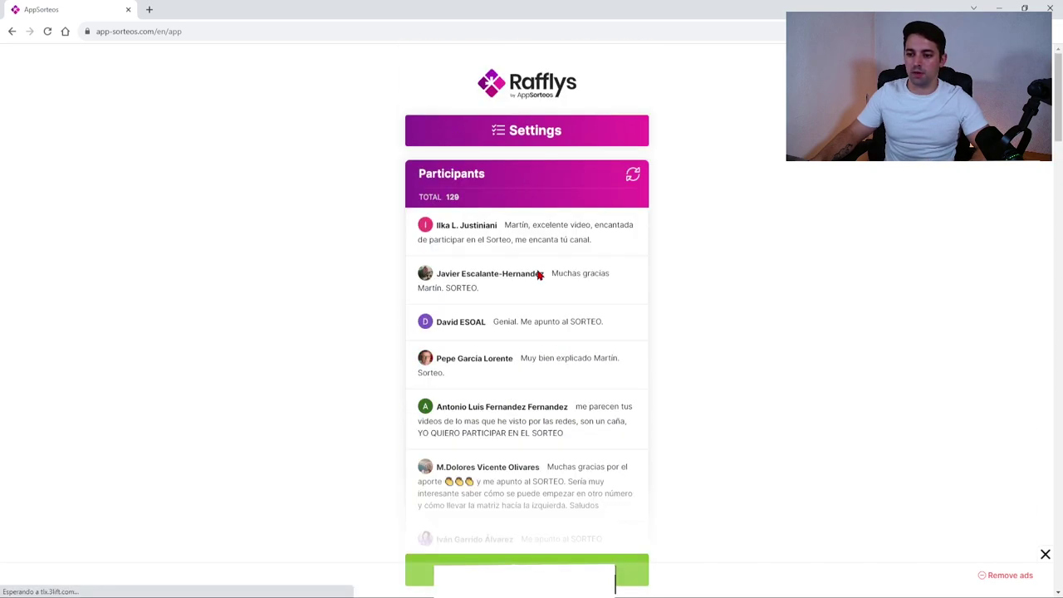
scroll(551, 282, "down", 2)
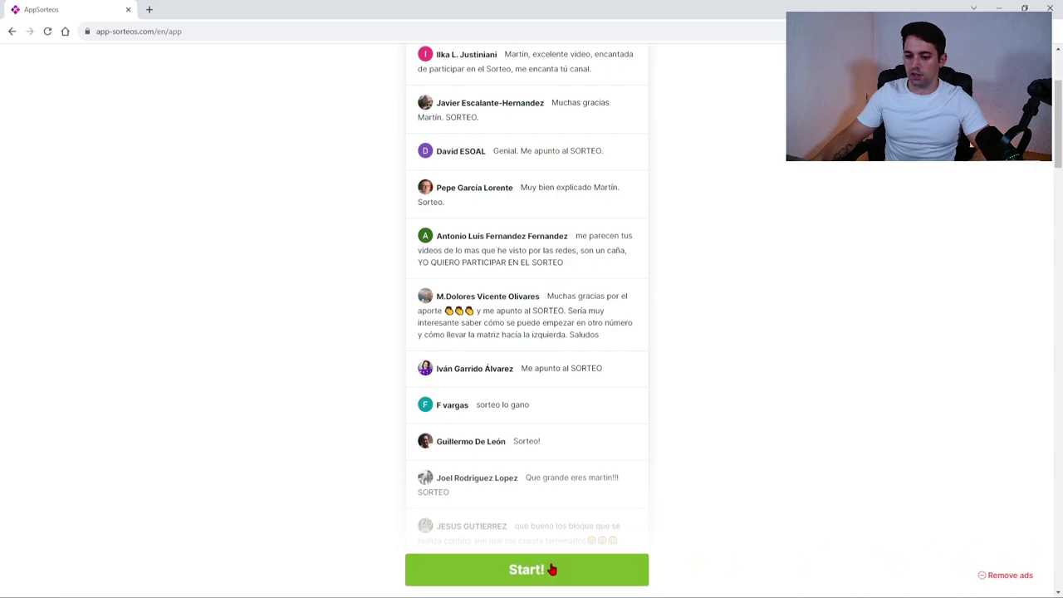
left_click(543, 568)
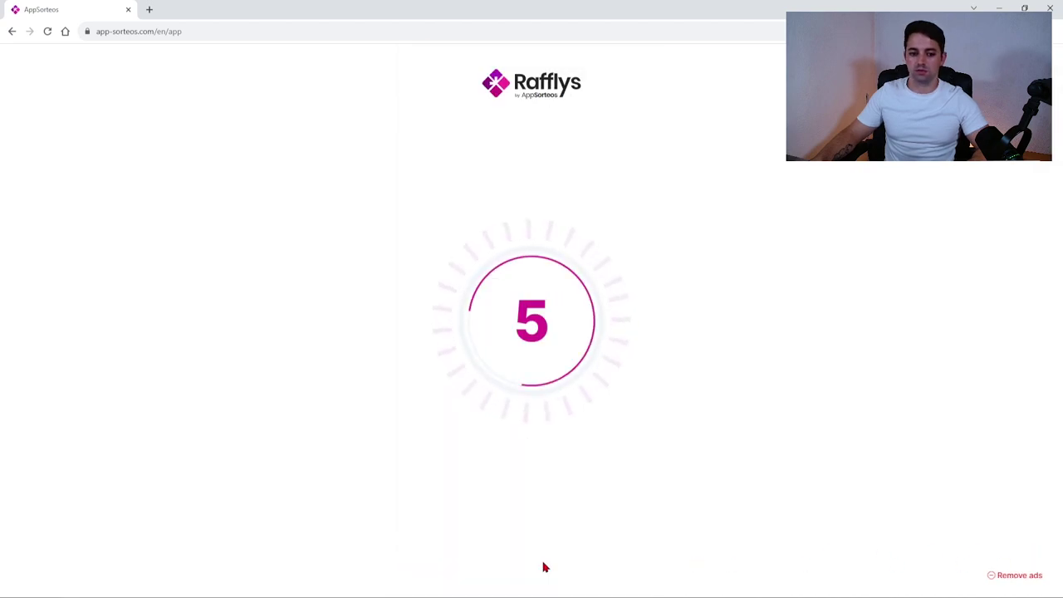